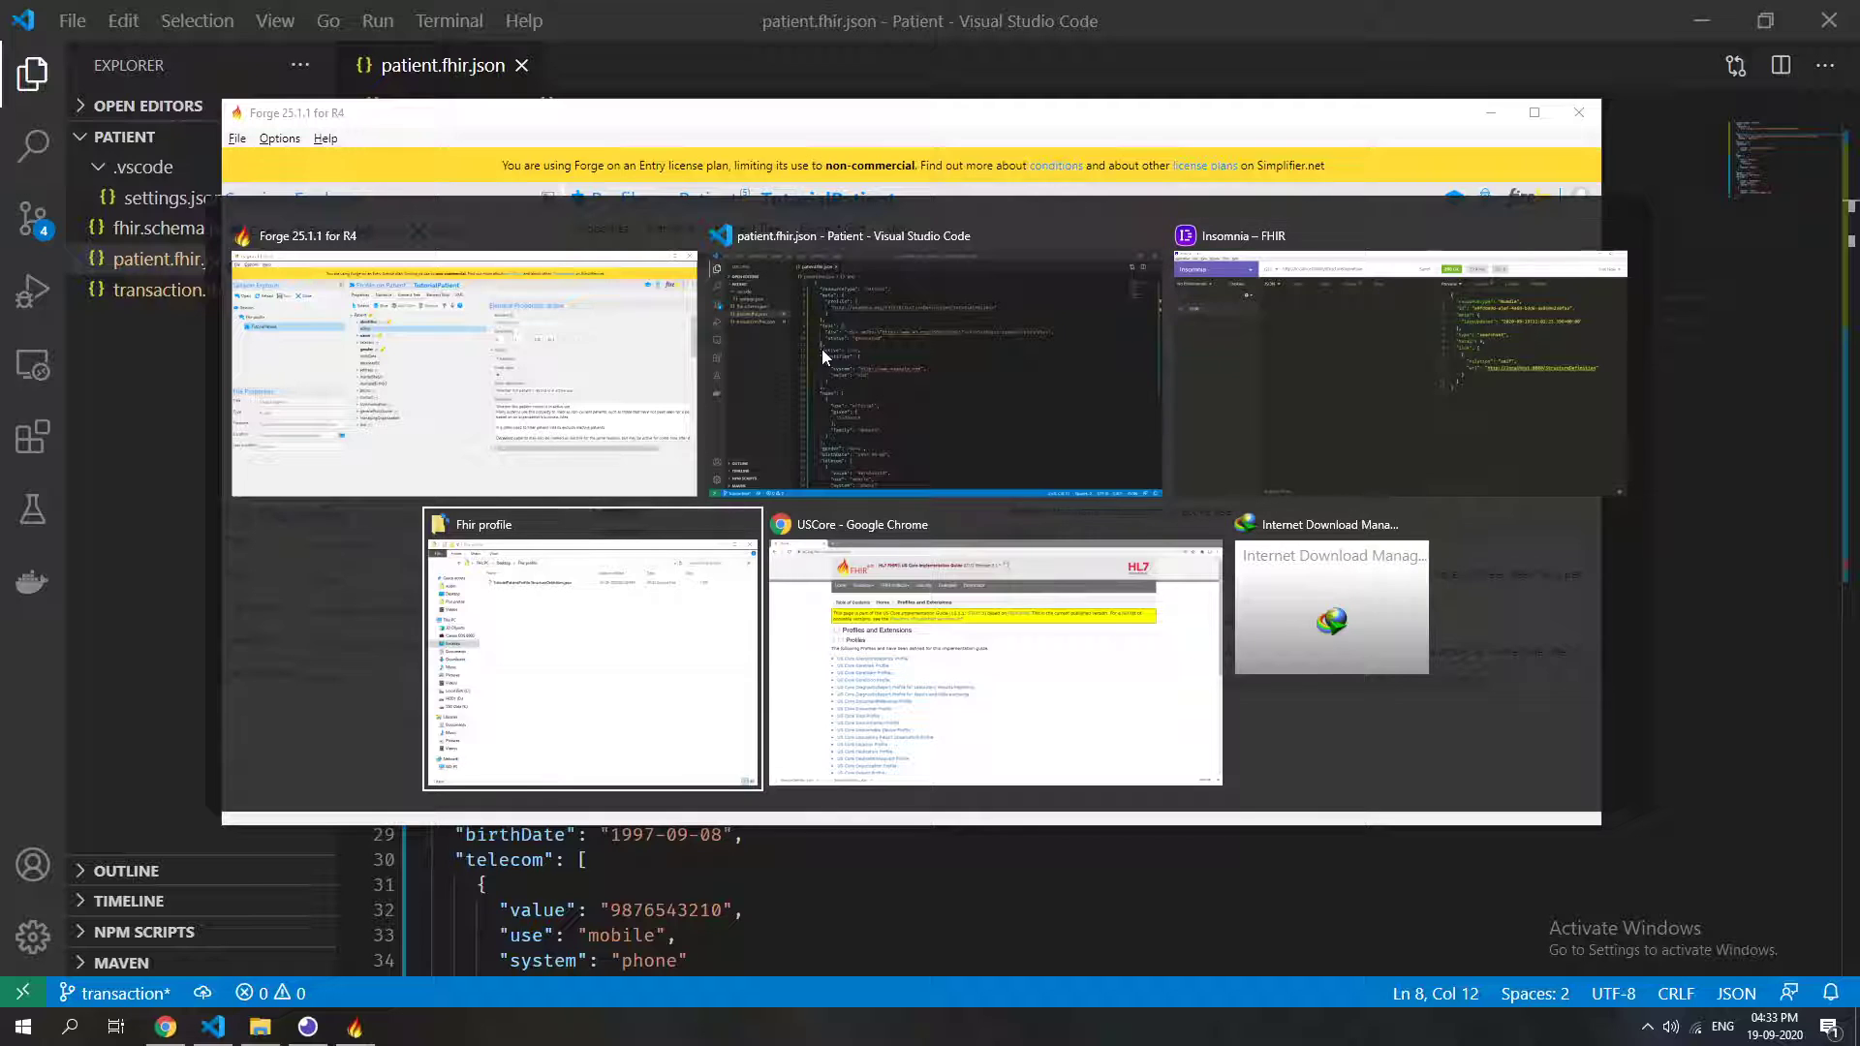
Open the US Core Birth Sex Extension from the US Core Profiles and Extensions page in Chrome and review its definition.
{"action": "scroll", "coordinate": [842, 533], "scroll_direction": "down", "scroll_amount": 9}
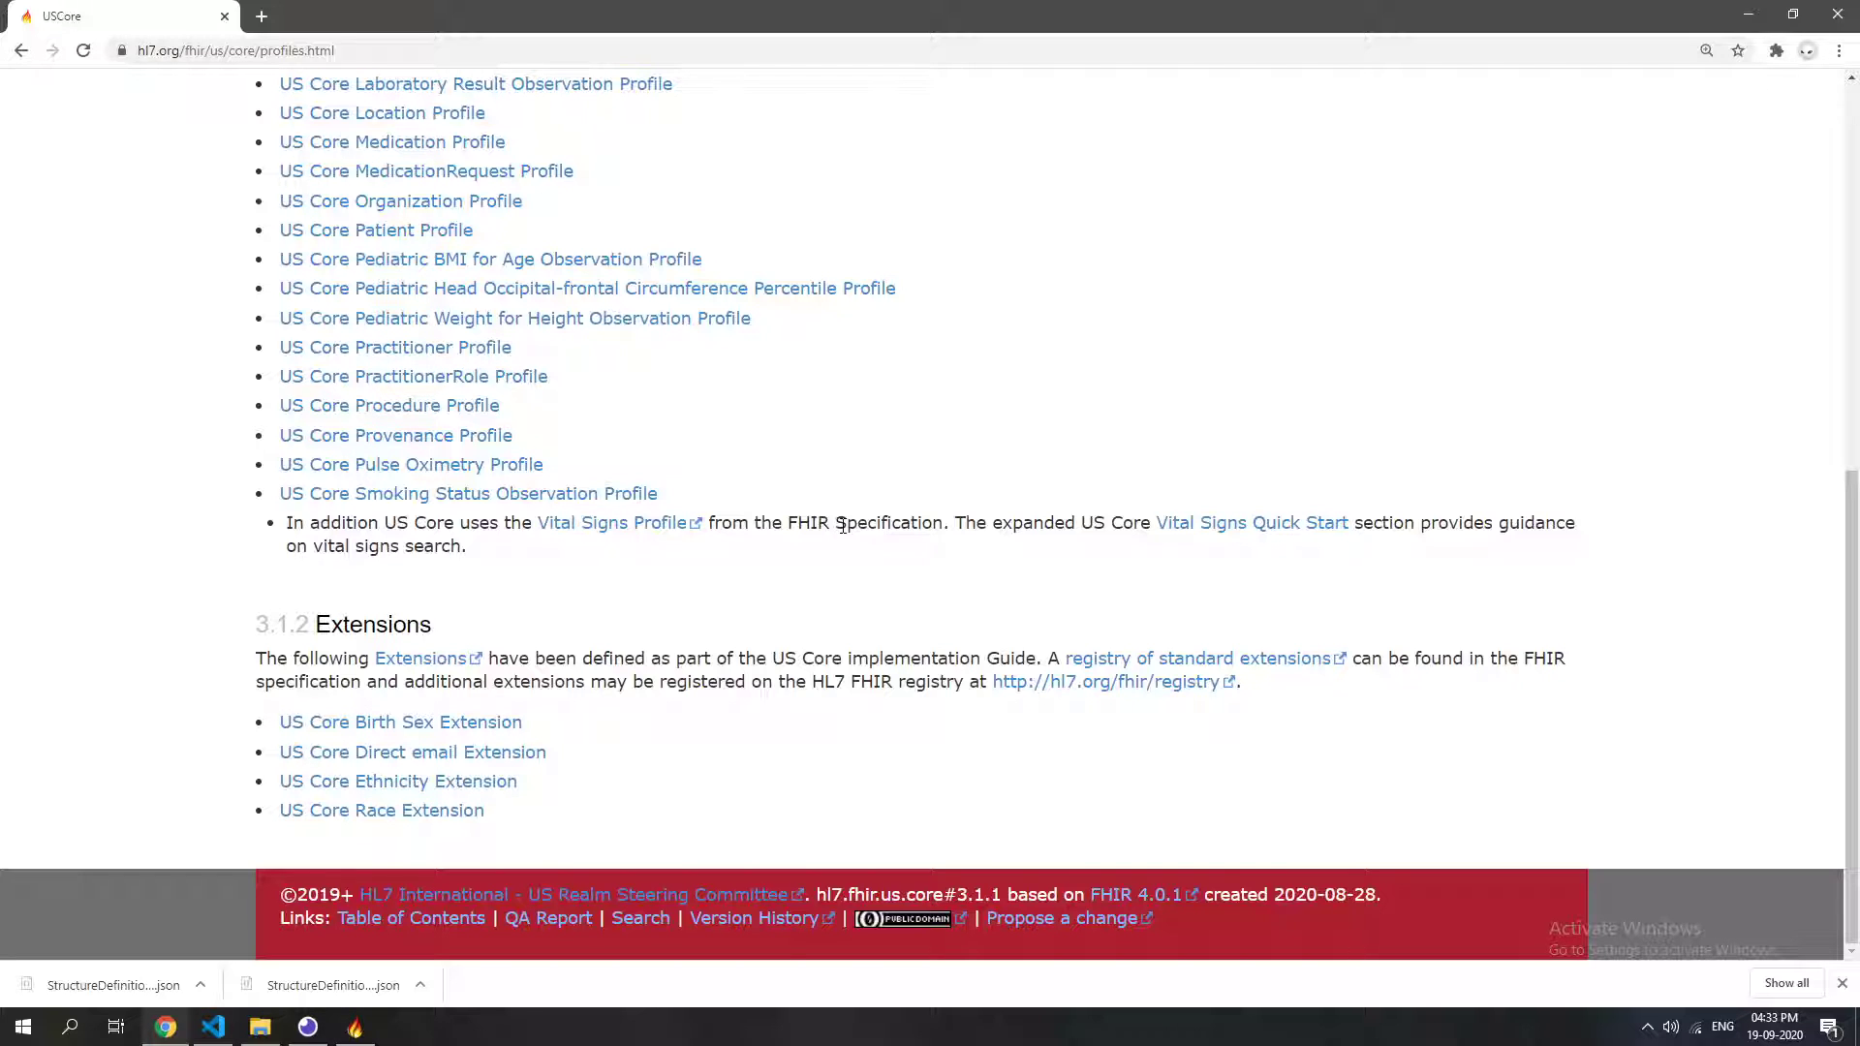
{"action": "scroll", "coordinate": [726, 445], "scroll_direction": "up", "scroll_amount": 8}
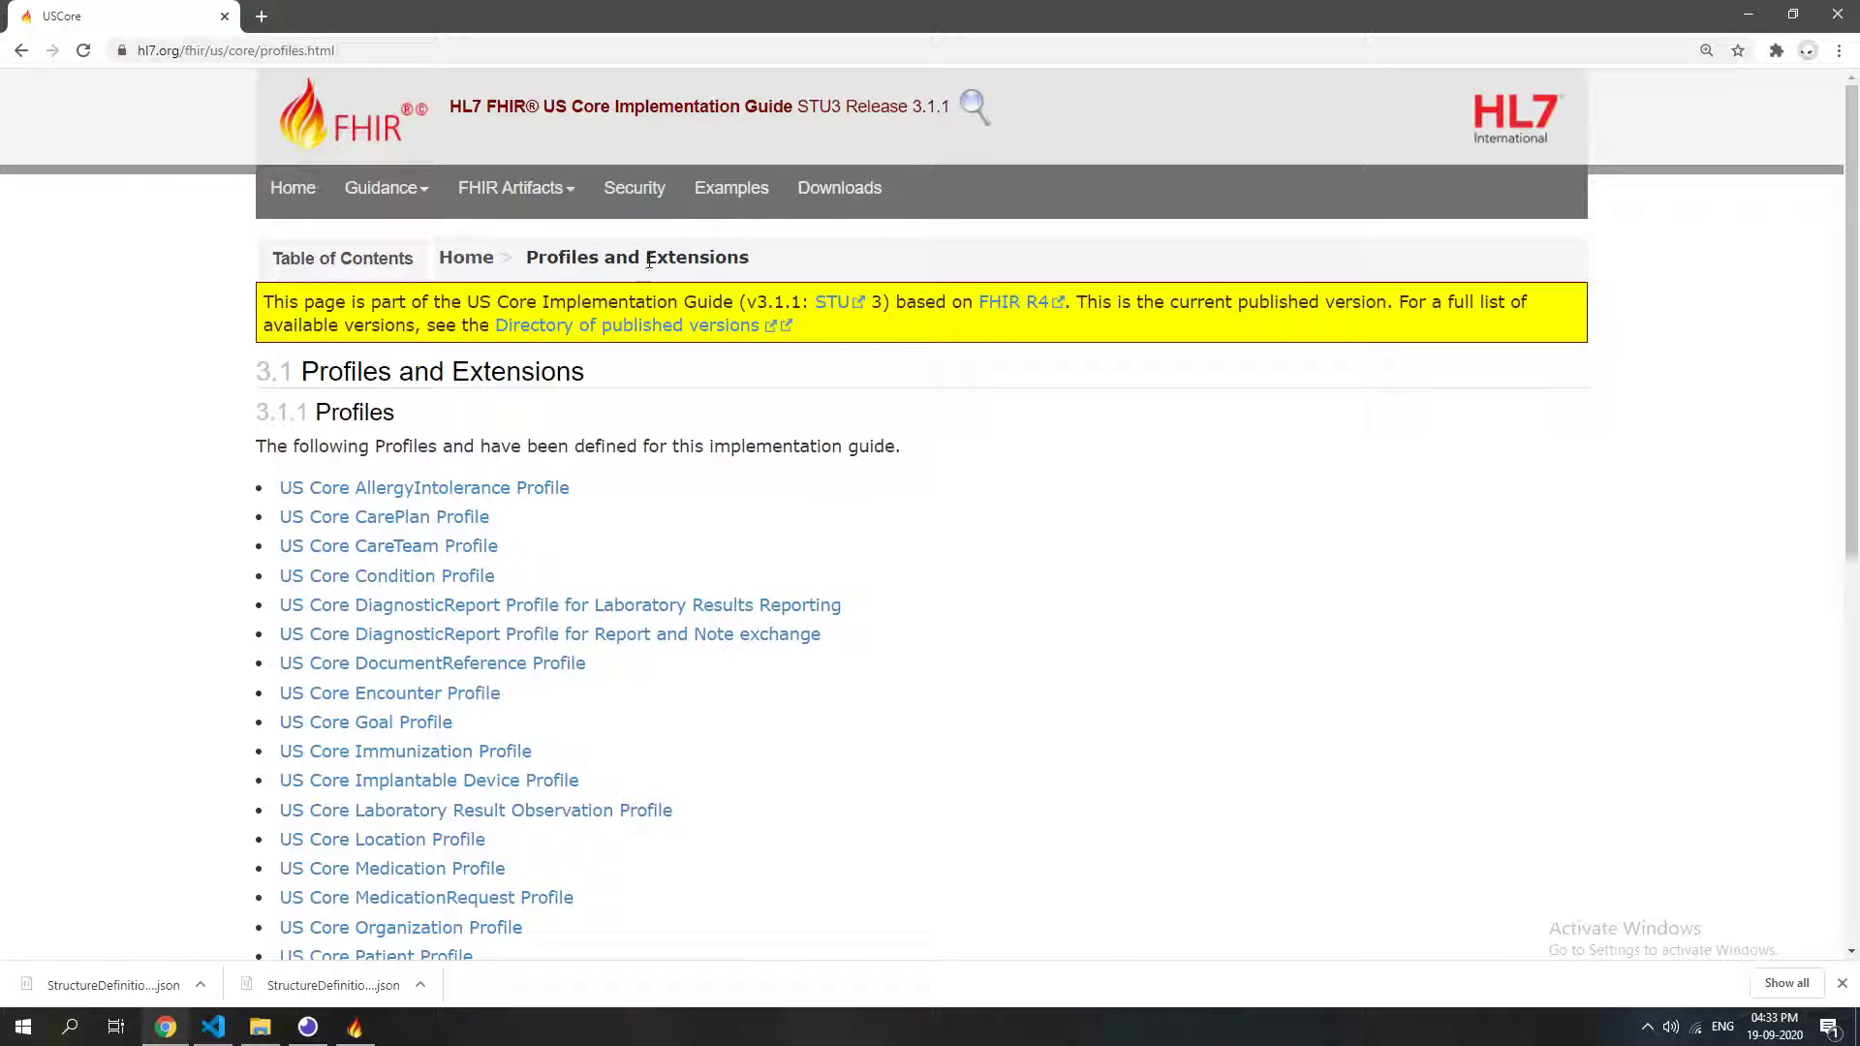
{"action": "scroll", "coordinate": [791, 380], "scroll_direction": "down", "scroll_amount": 8}
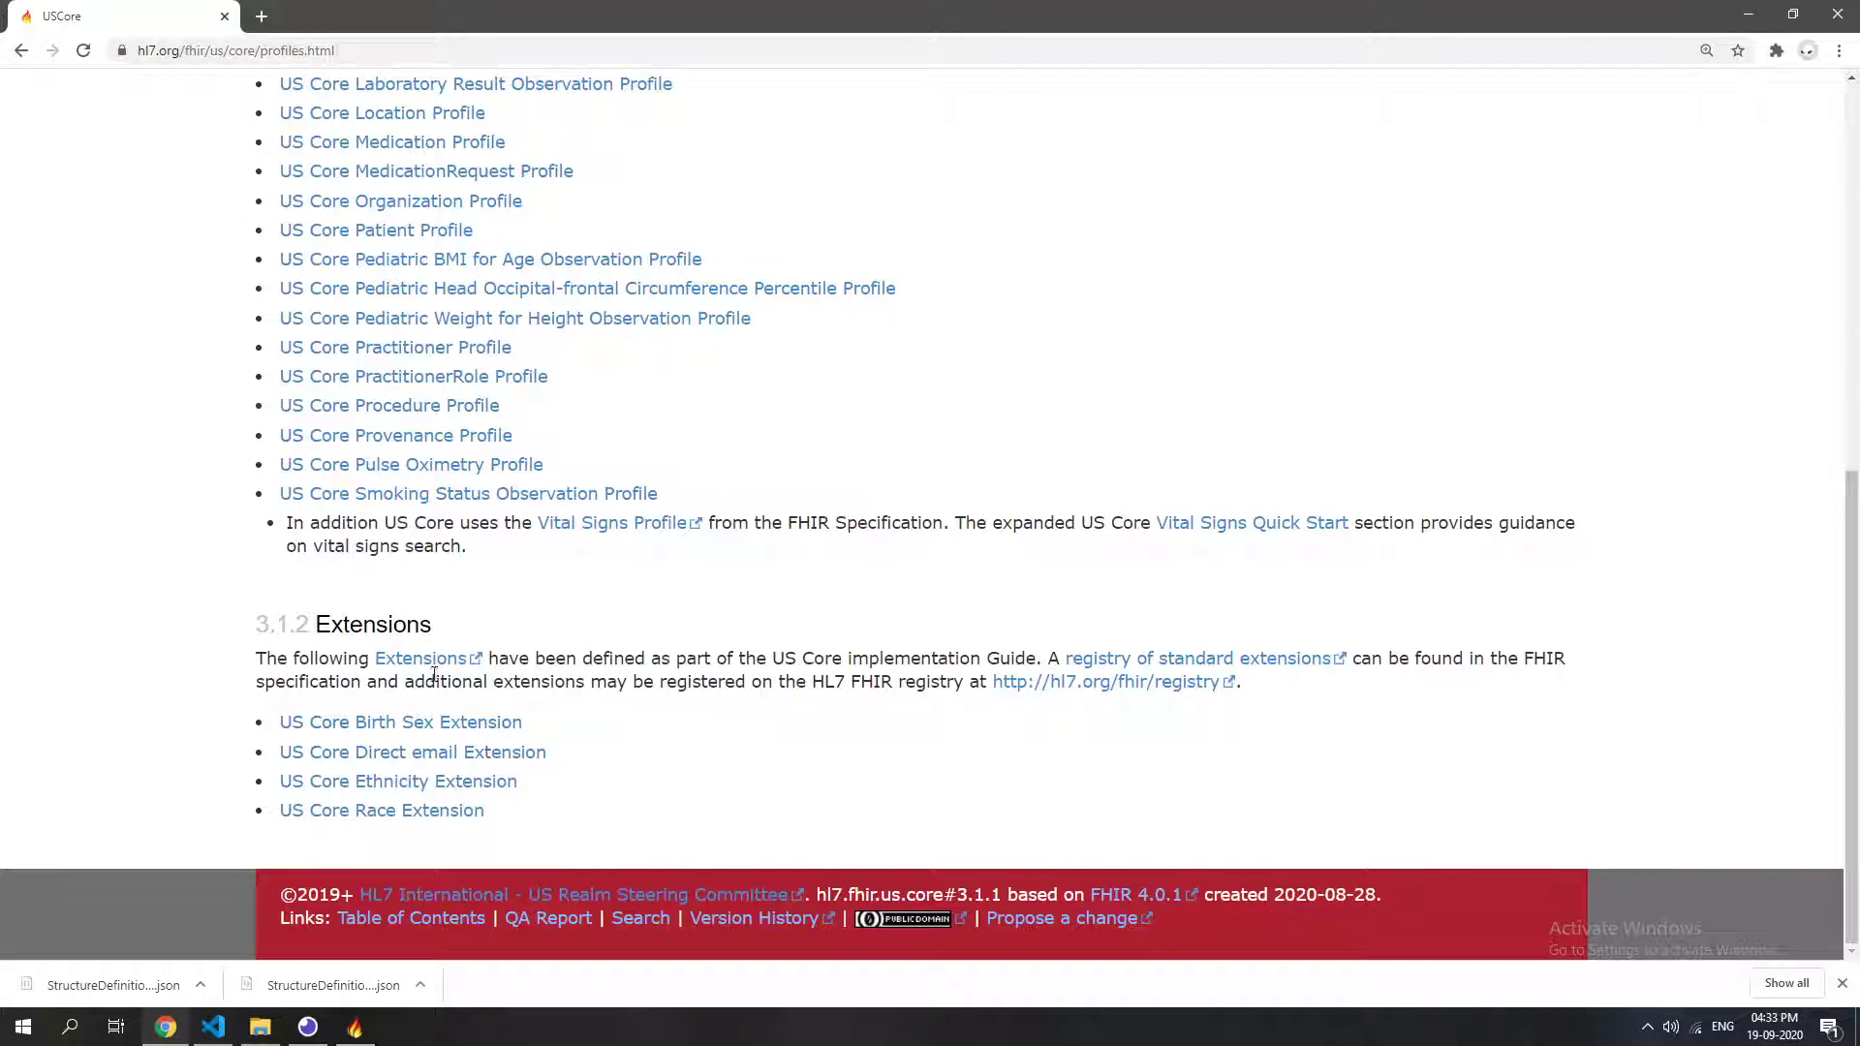
{"action": "left_click", "coordinate": [424, 734]}
{"action": "scroll", "coordinate": [497, 417], "scroll_direction": "down", "scroll_amount": 2}
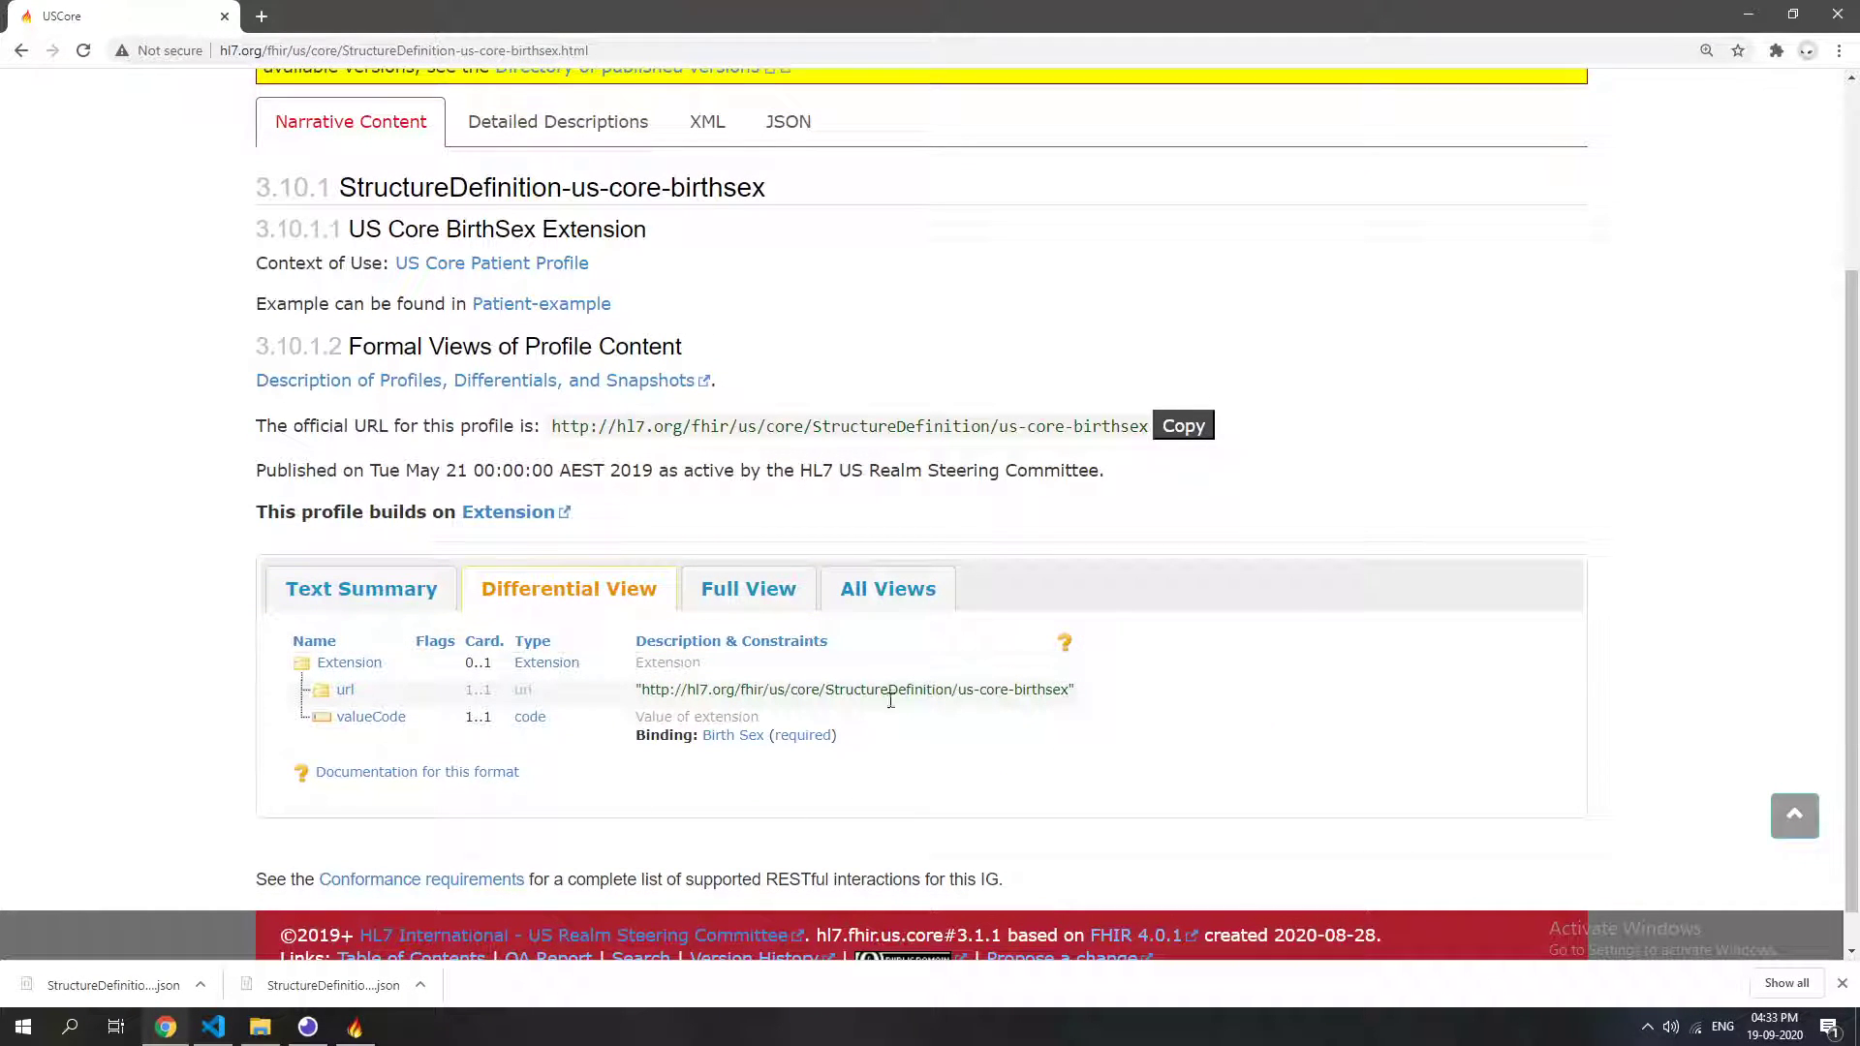
{"action": "scroll", "coordinate": [368, 531], "scroll_direction": "up", "scroll_amount": 1}
{"action": "scroll", "coordinate": [612, 477], "scroll_direction": "down", "scroll_amount": 1}
{"action": "scroll", "coordinate": [482, 495], "scroll_direction": "up", "scroll_amount": 3}
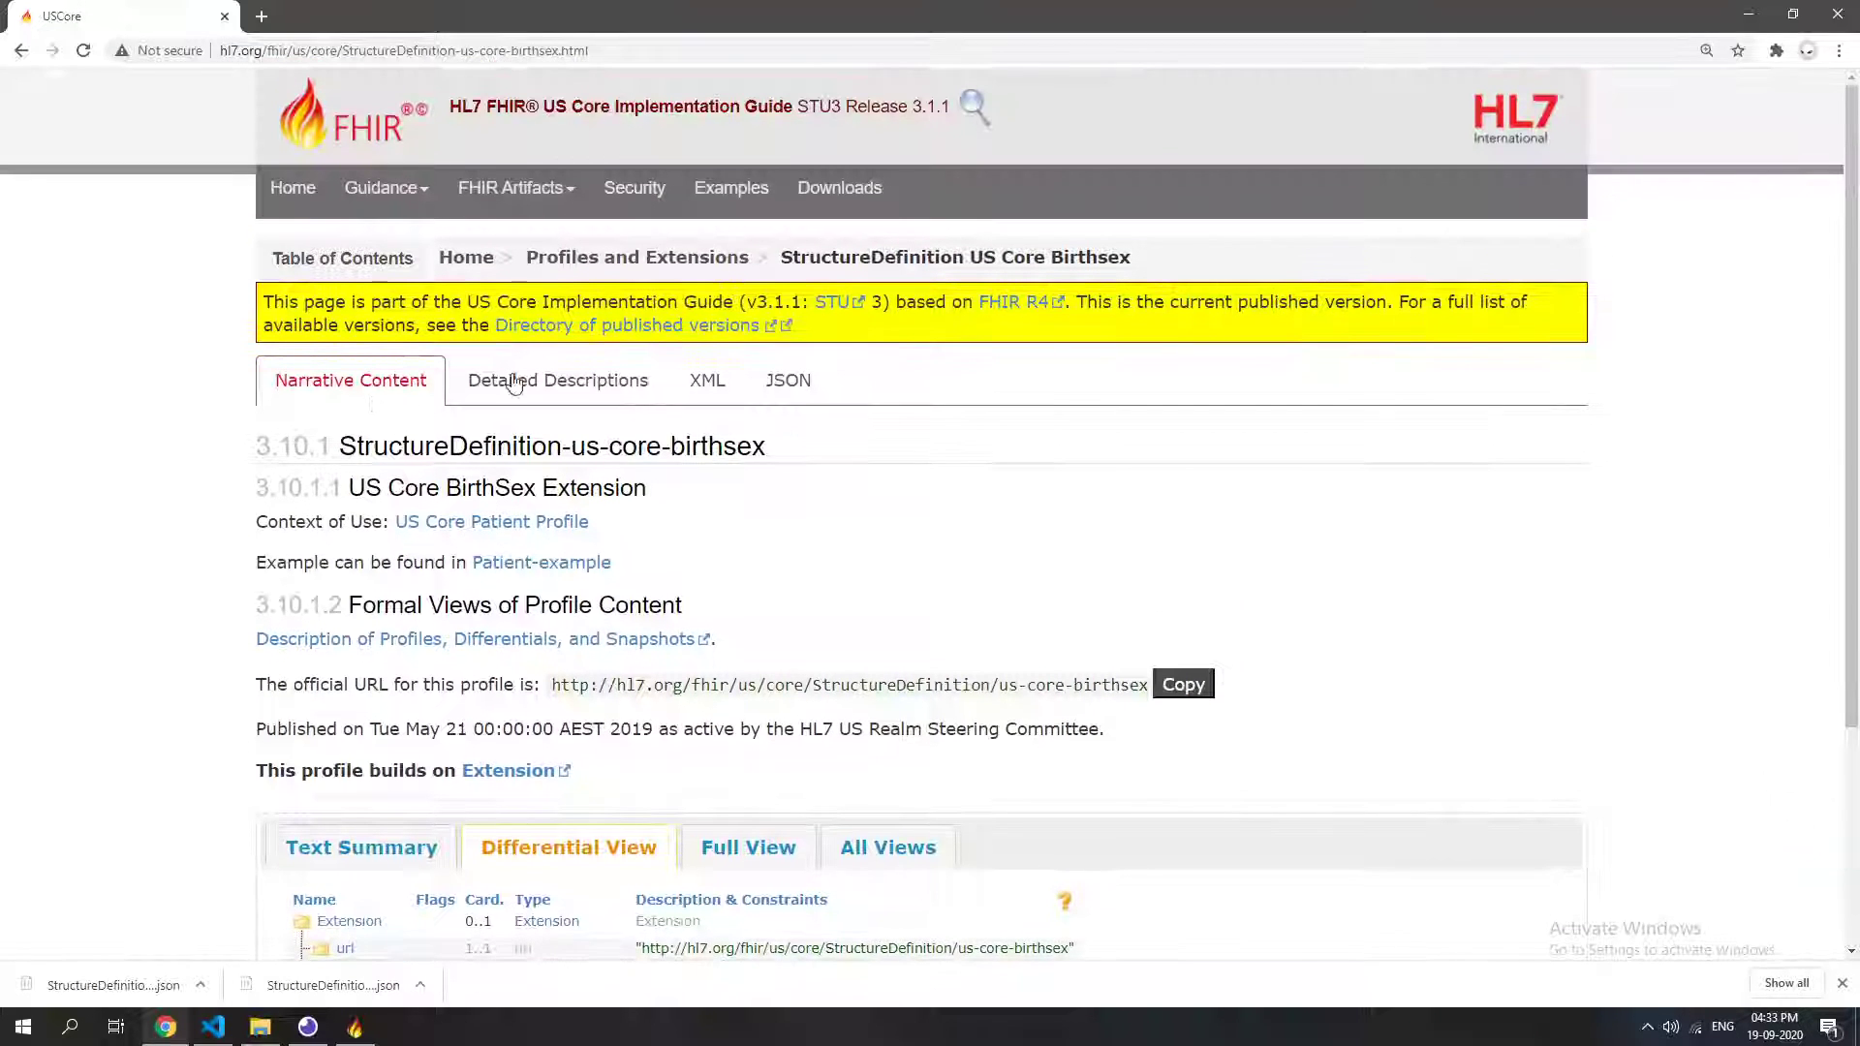
Download the extension's raw JSON definition into the Fhir profile folder as StructureDefinition-us-core-birthsex.json.
{"action": "left_click", "coordinate": [789, 380]}
{"action": "scroll", "coordinate": [455, 492], "scroll_direction": "down", "scroll_amount": 3}
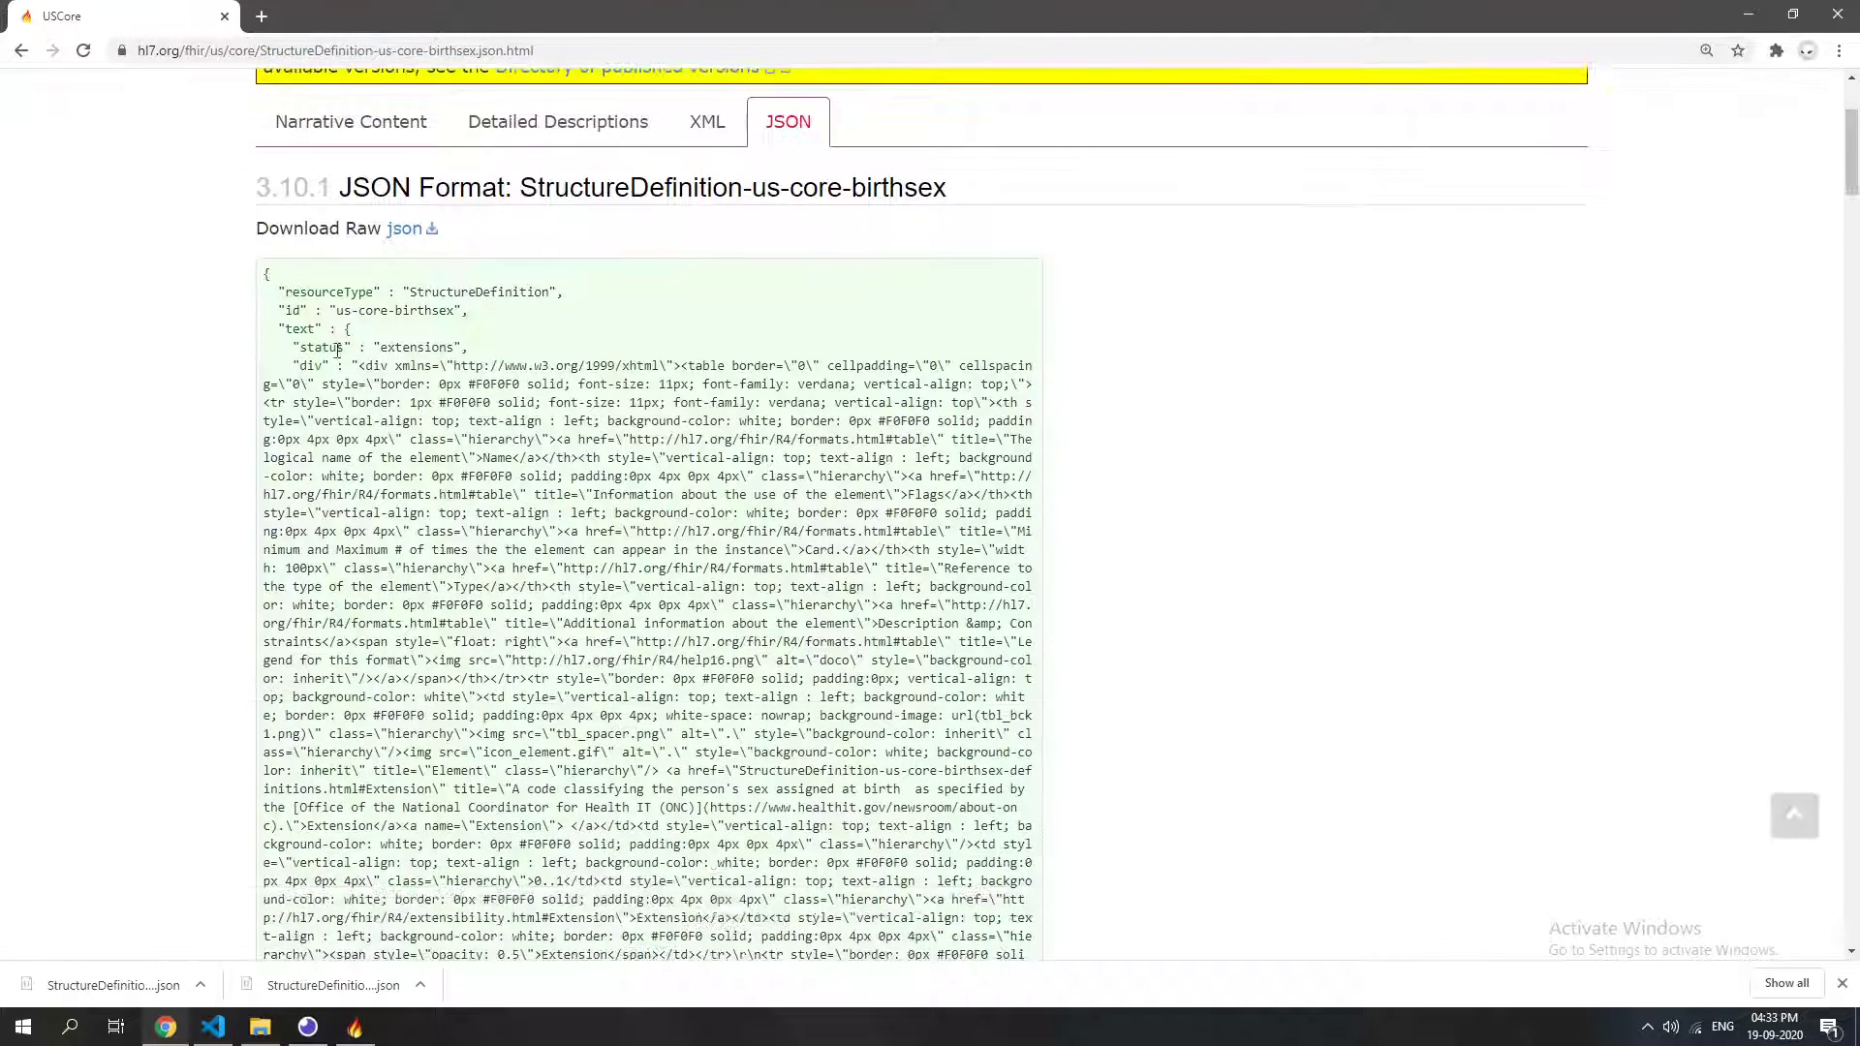
{"action": "left_click", "coordinate": [405, 230]}
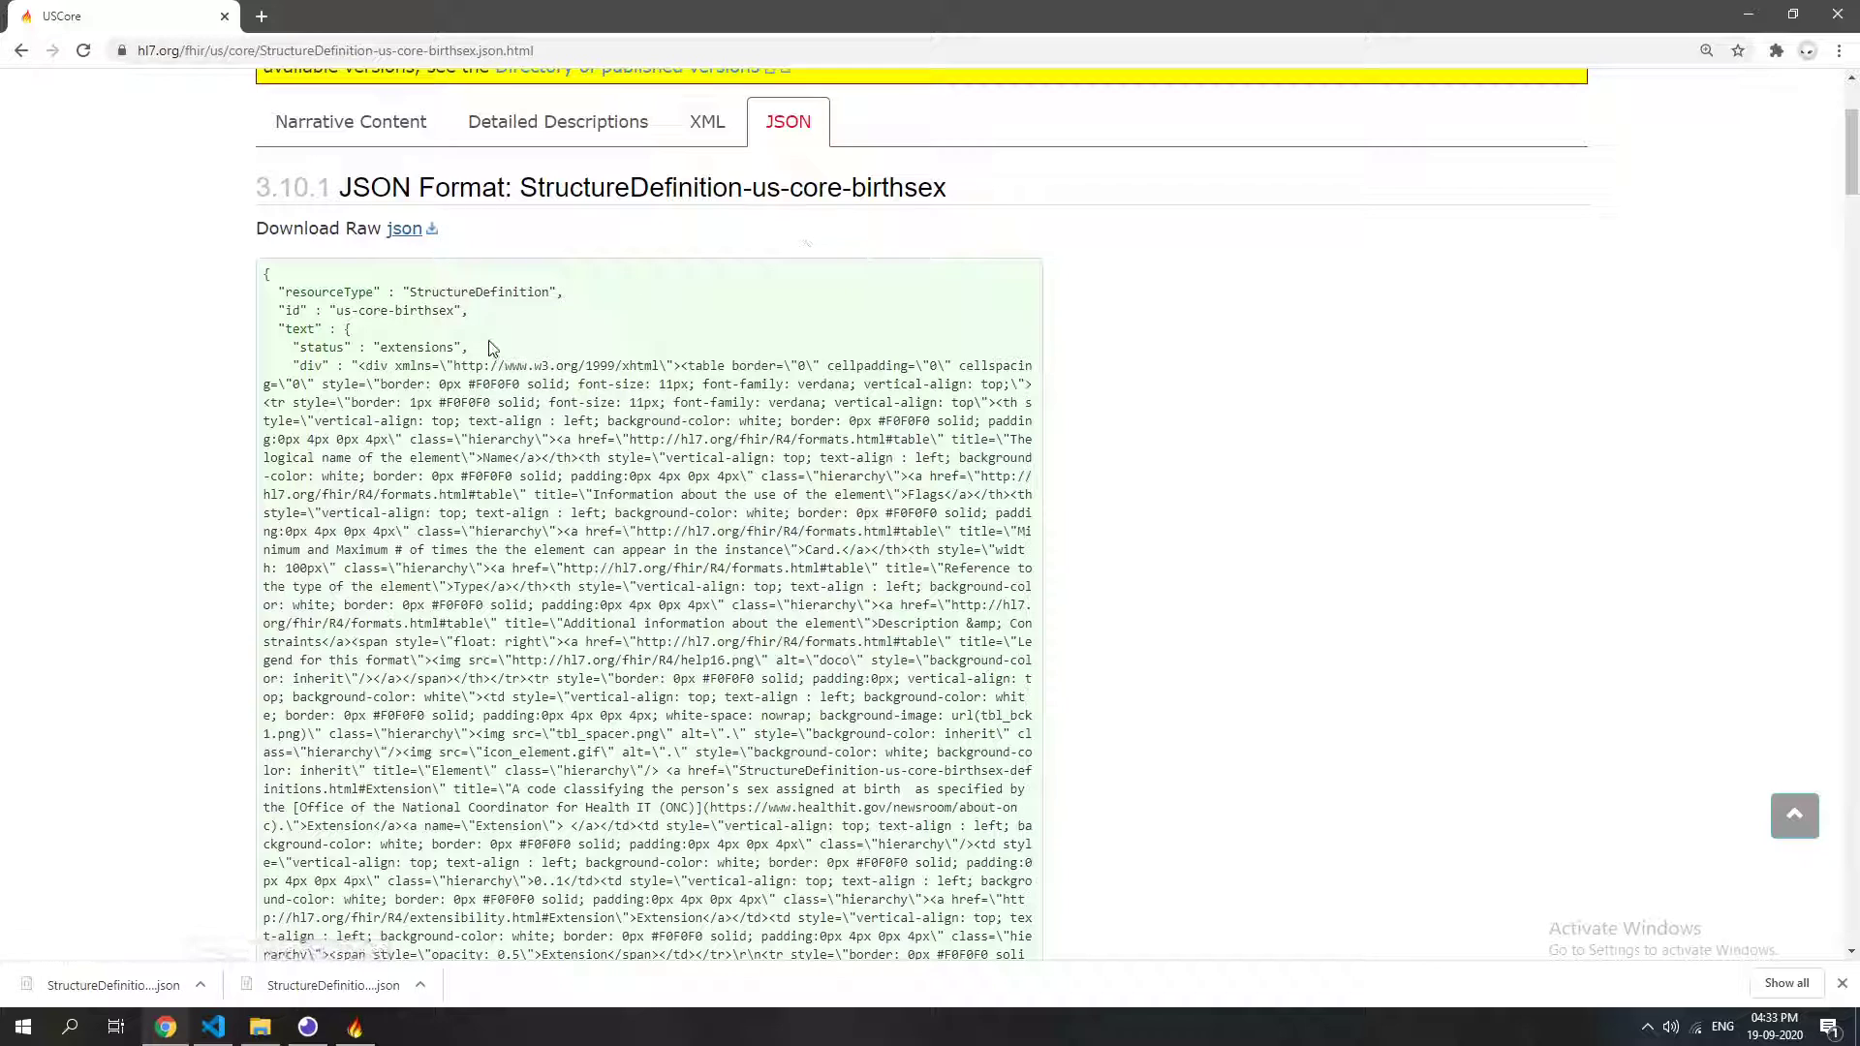
{"action": "left_click_drag", "start_coordinate": [316, 29], "coordinate": [622, 165]}
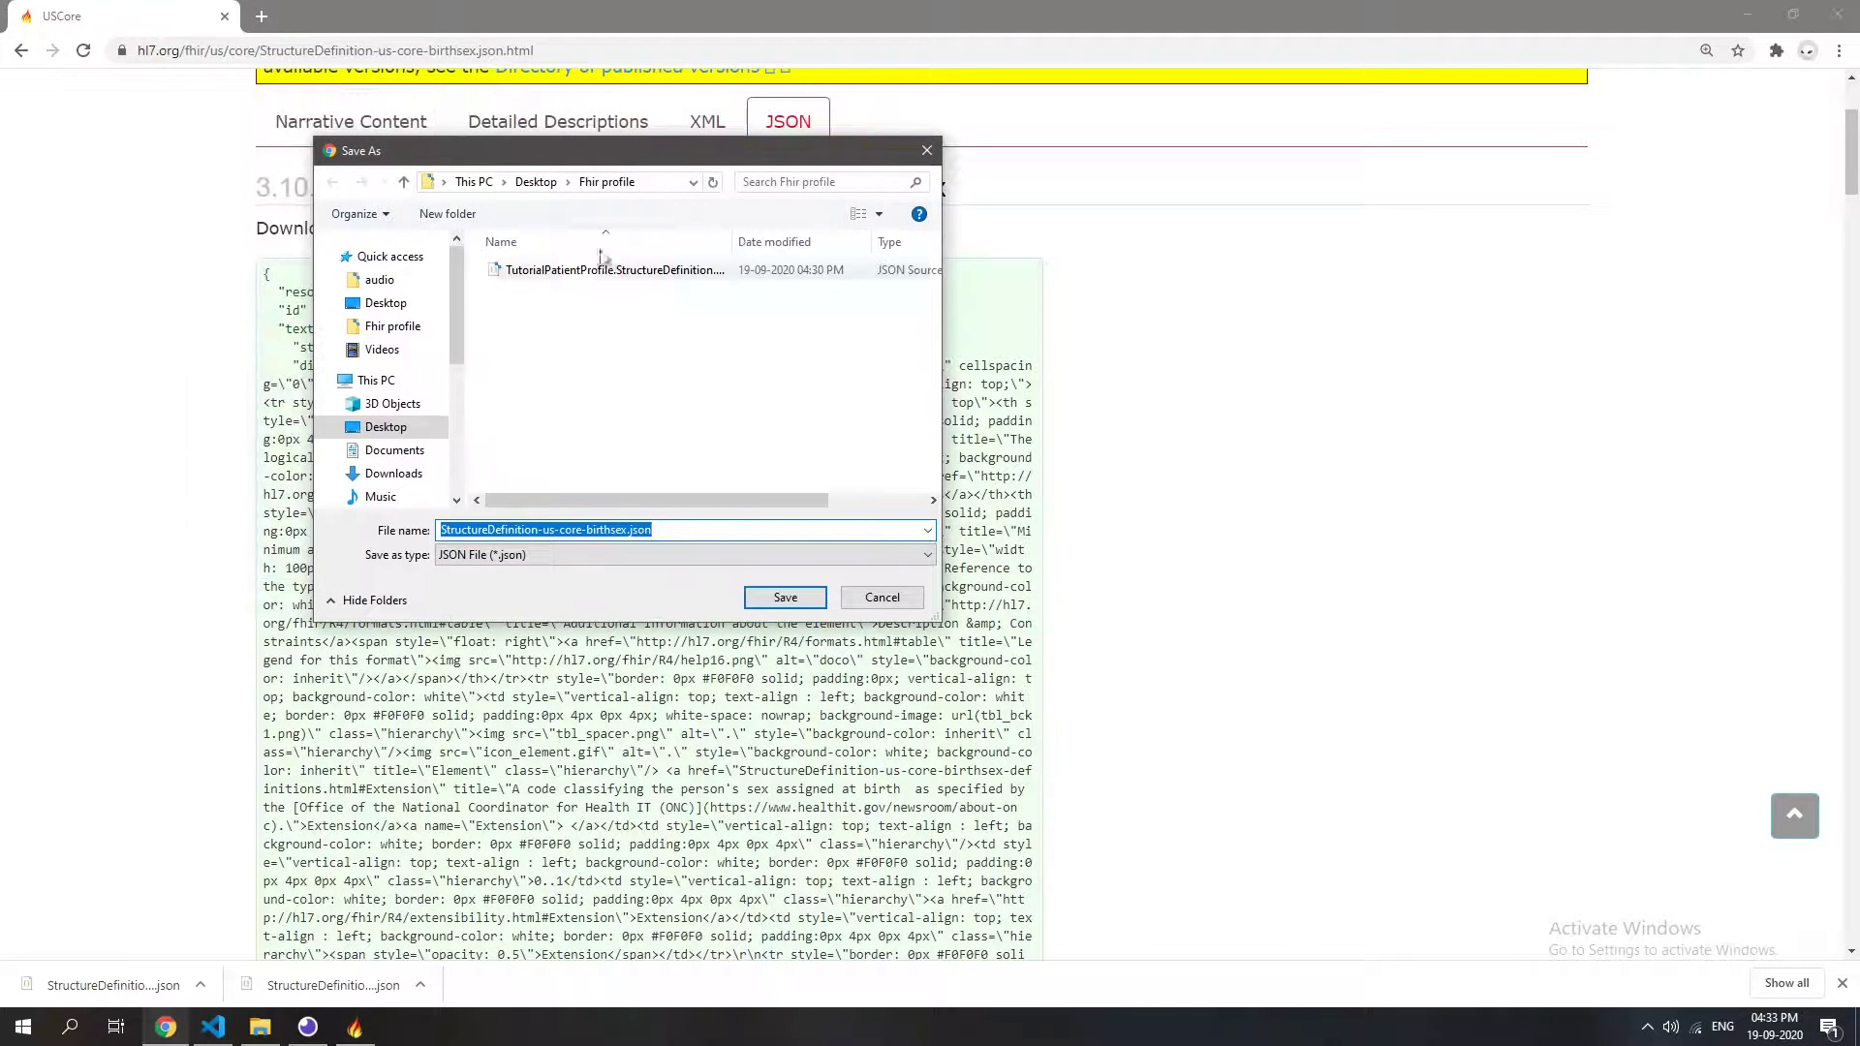
{"action": "left_click", "coordinate": [712, 365]}
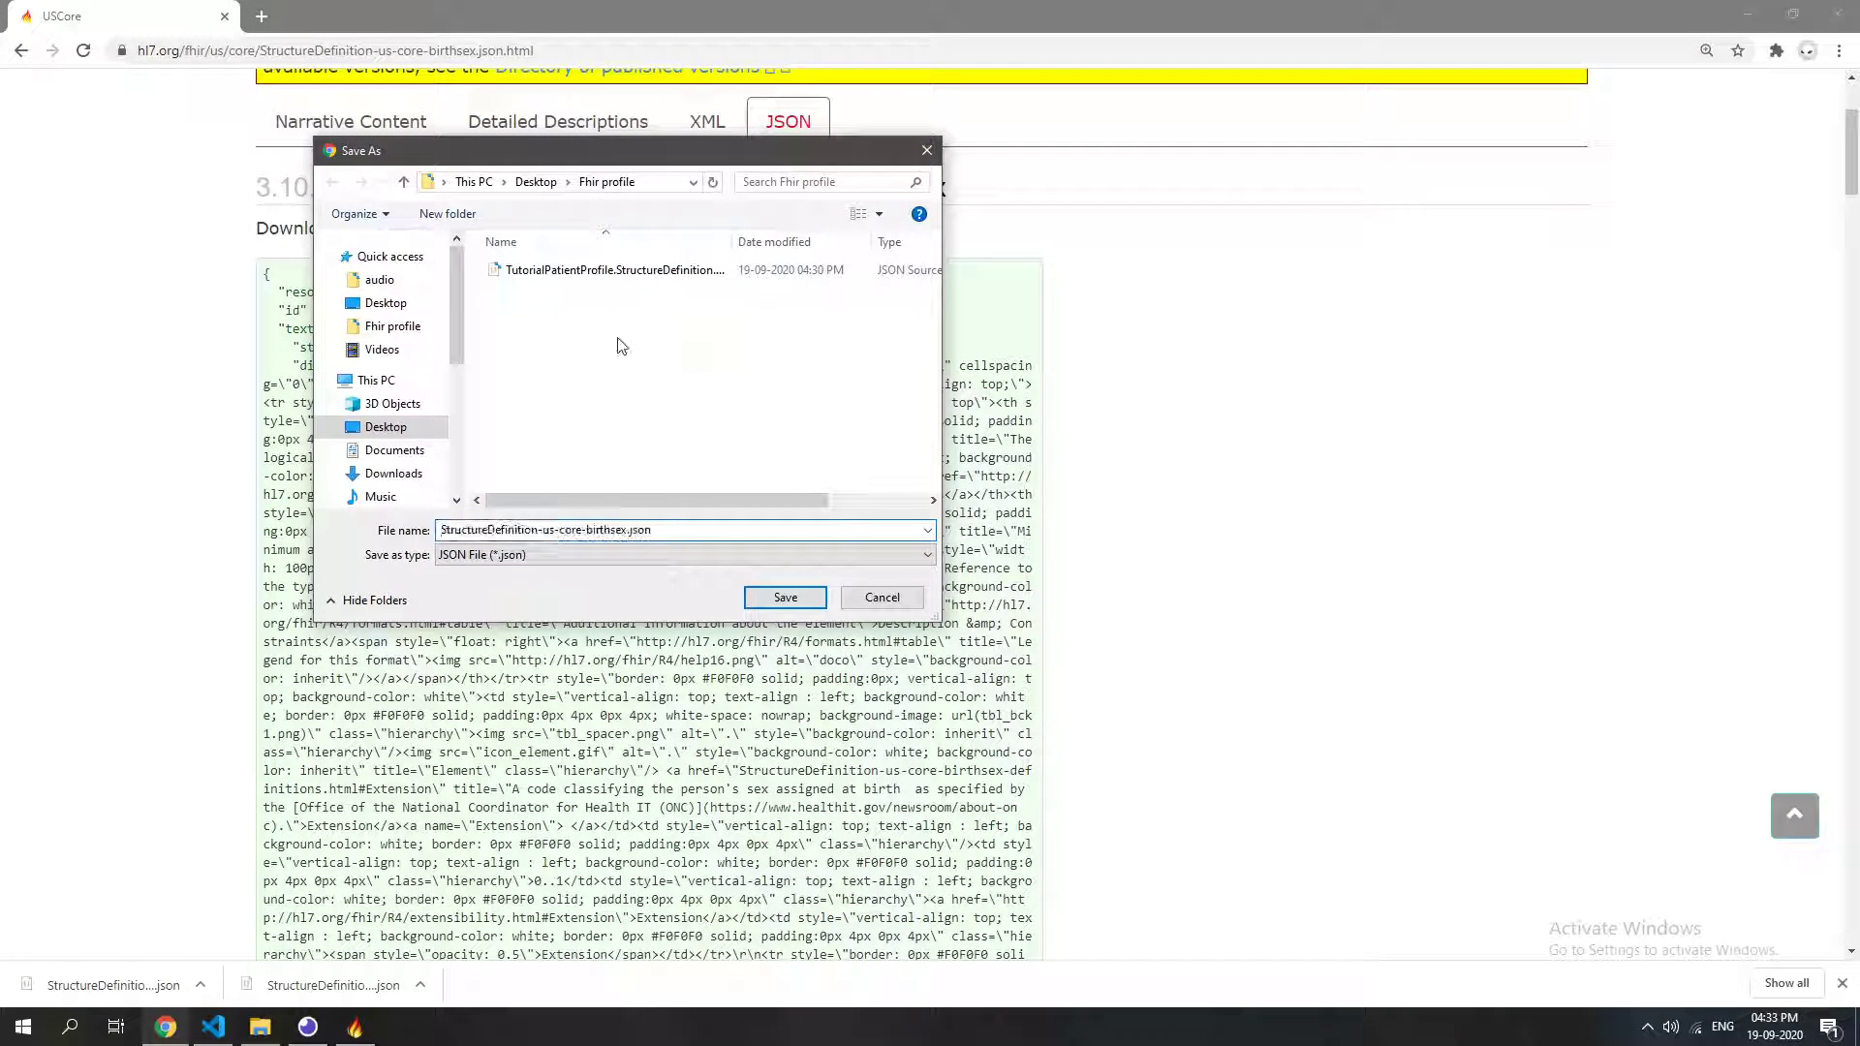
{"action": "left_click", "coordinate": [786, 598]}
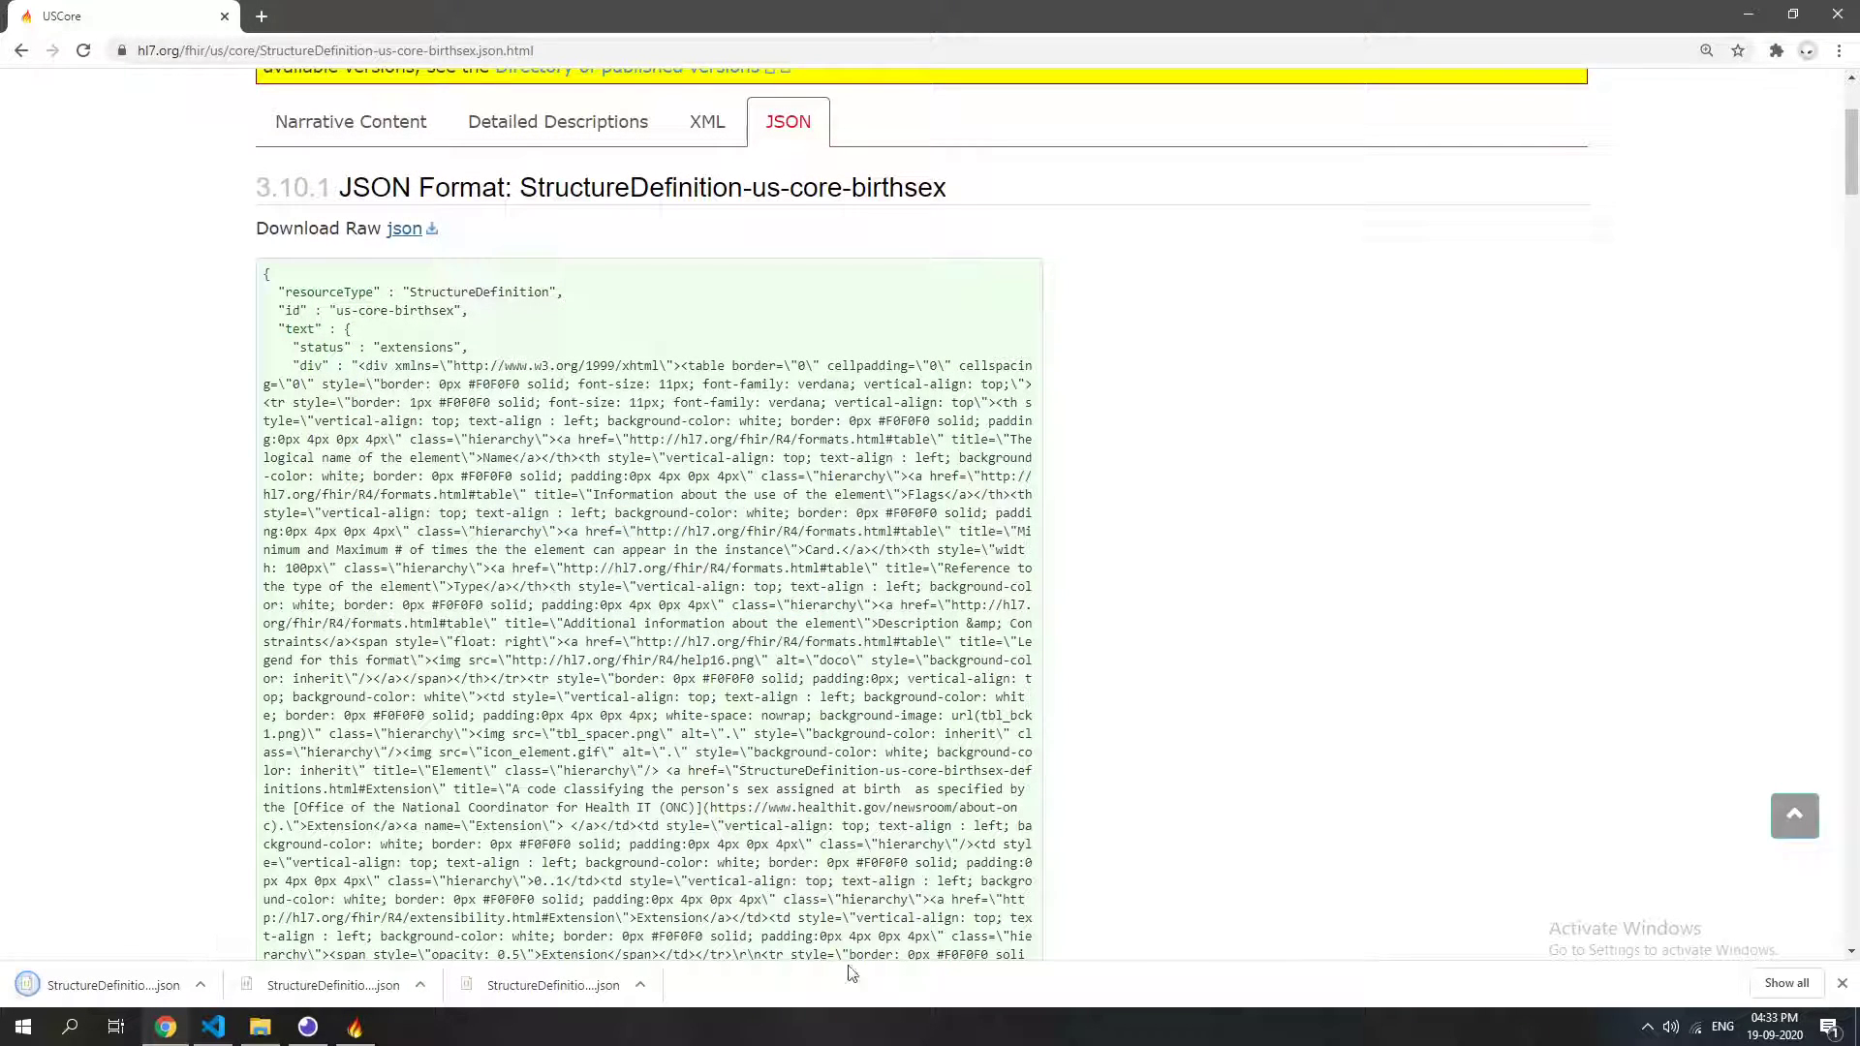
{"action": "left_click", "coordinate": [1841, 984]}
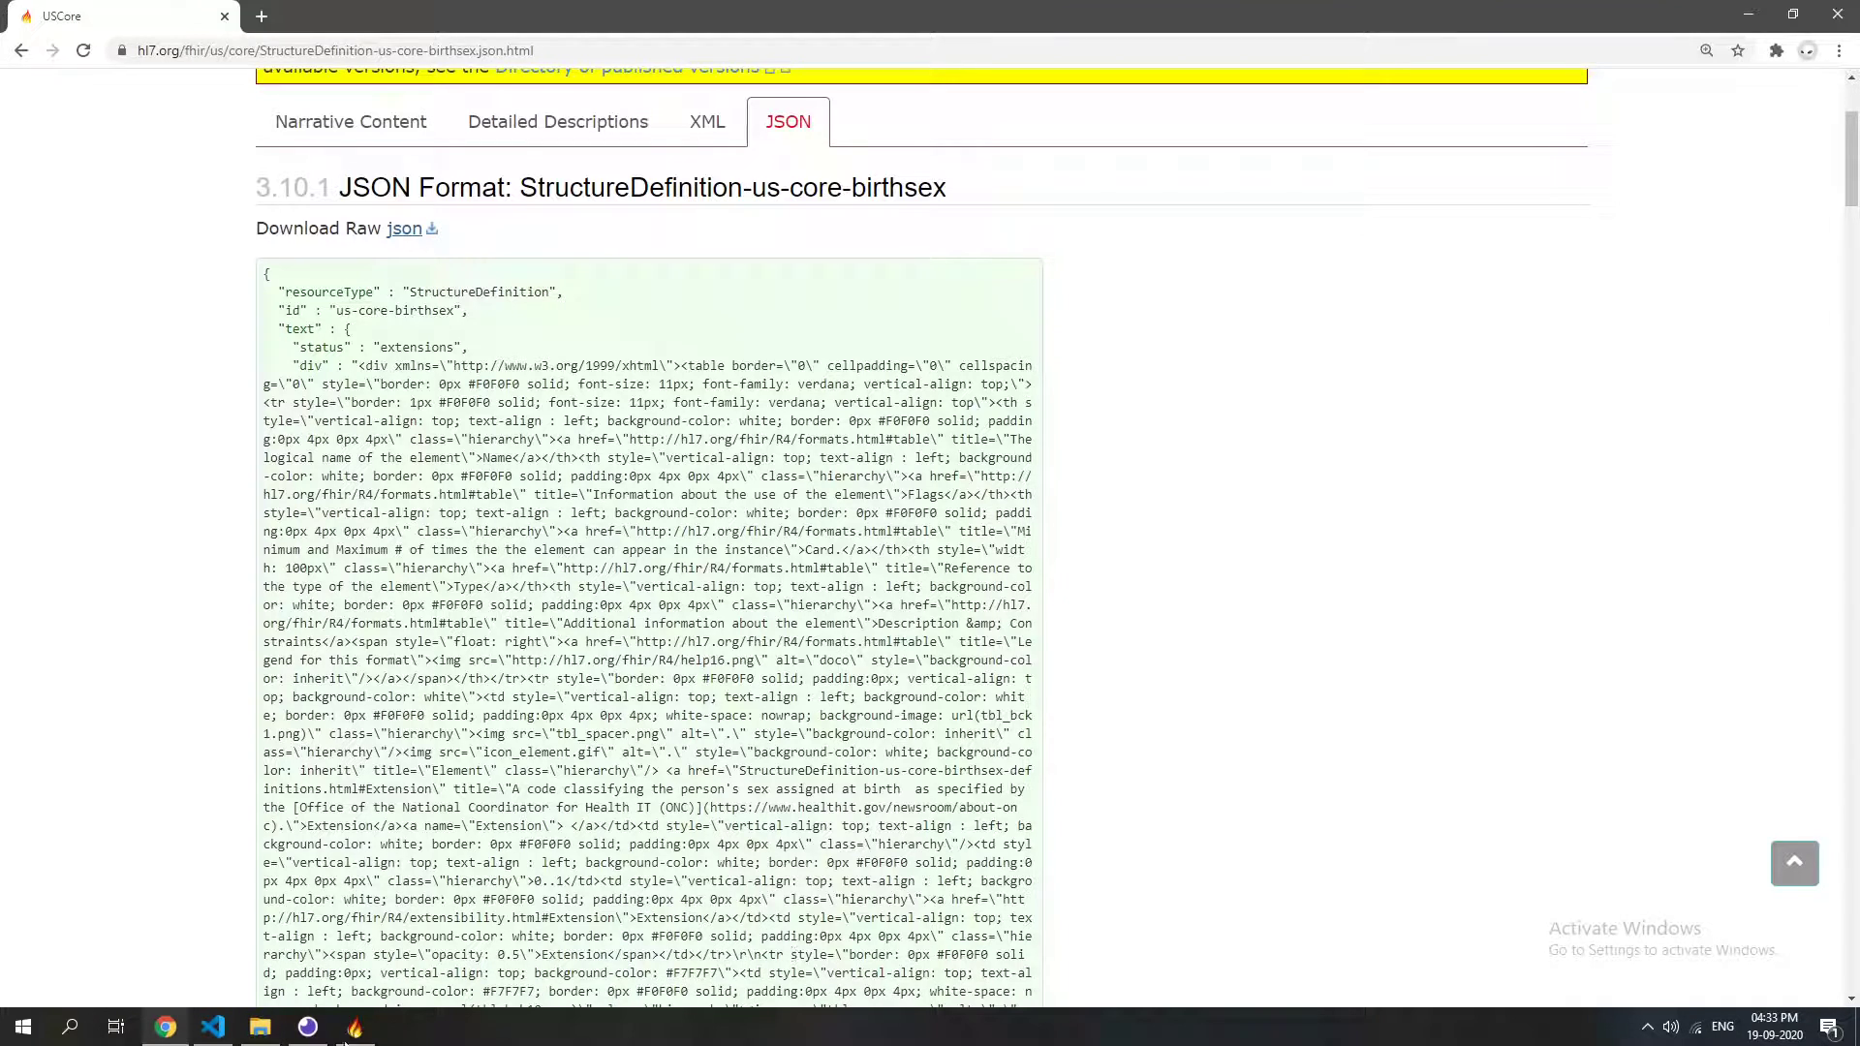
Switch to Forge and refresh the file list of the Fhir profile folder.
{"action": "left_click", "coordinate": [355, 1028]}
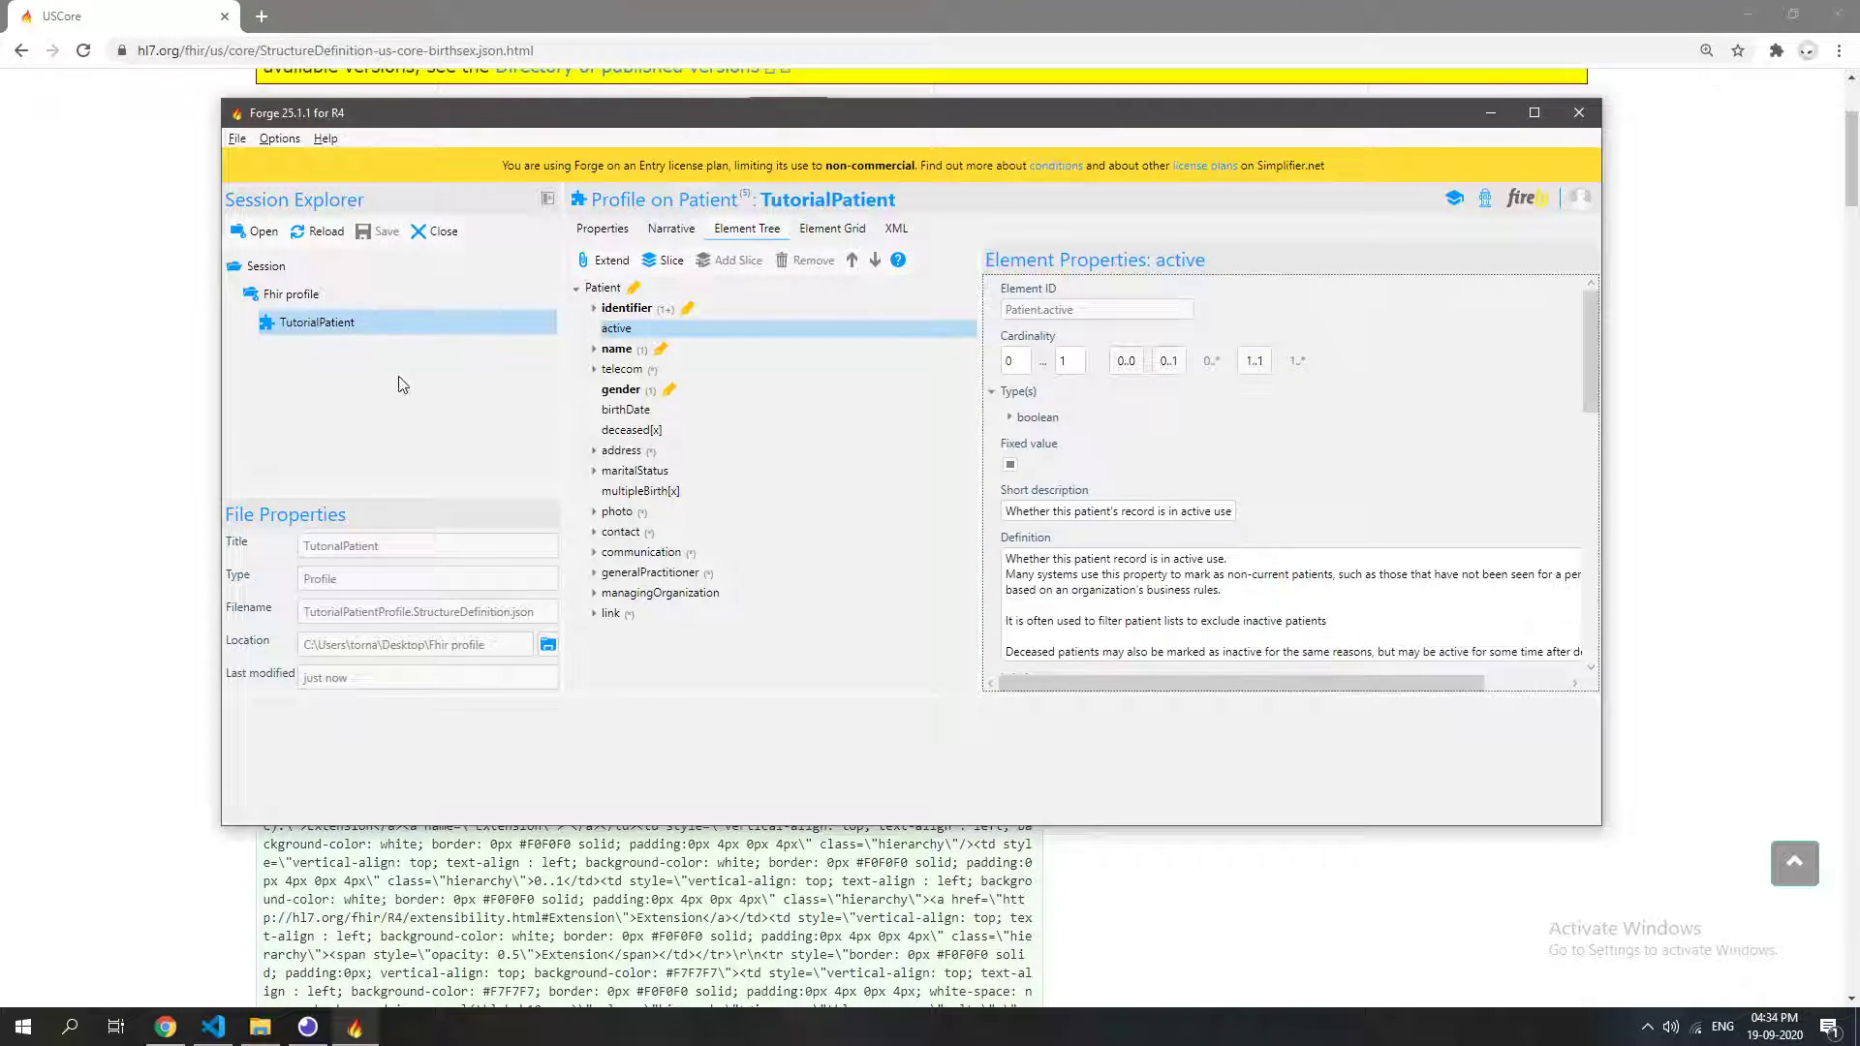
{"action": "left_click", "coordinate": [295, 298]}
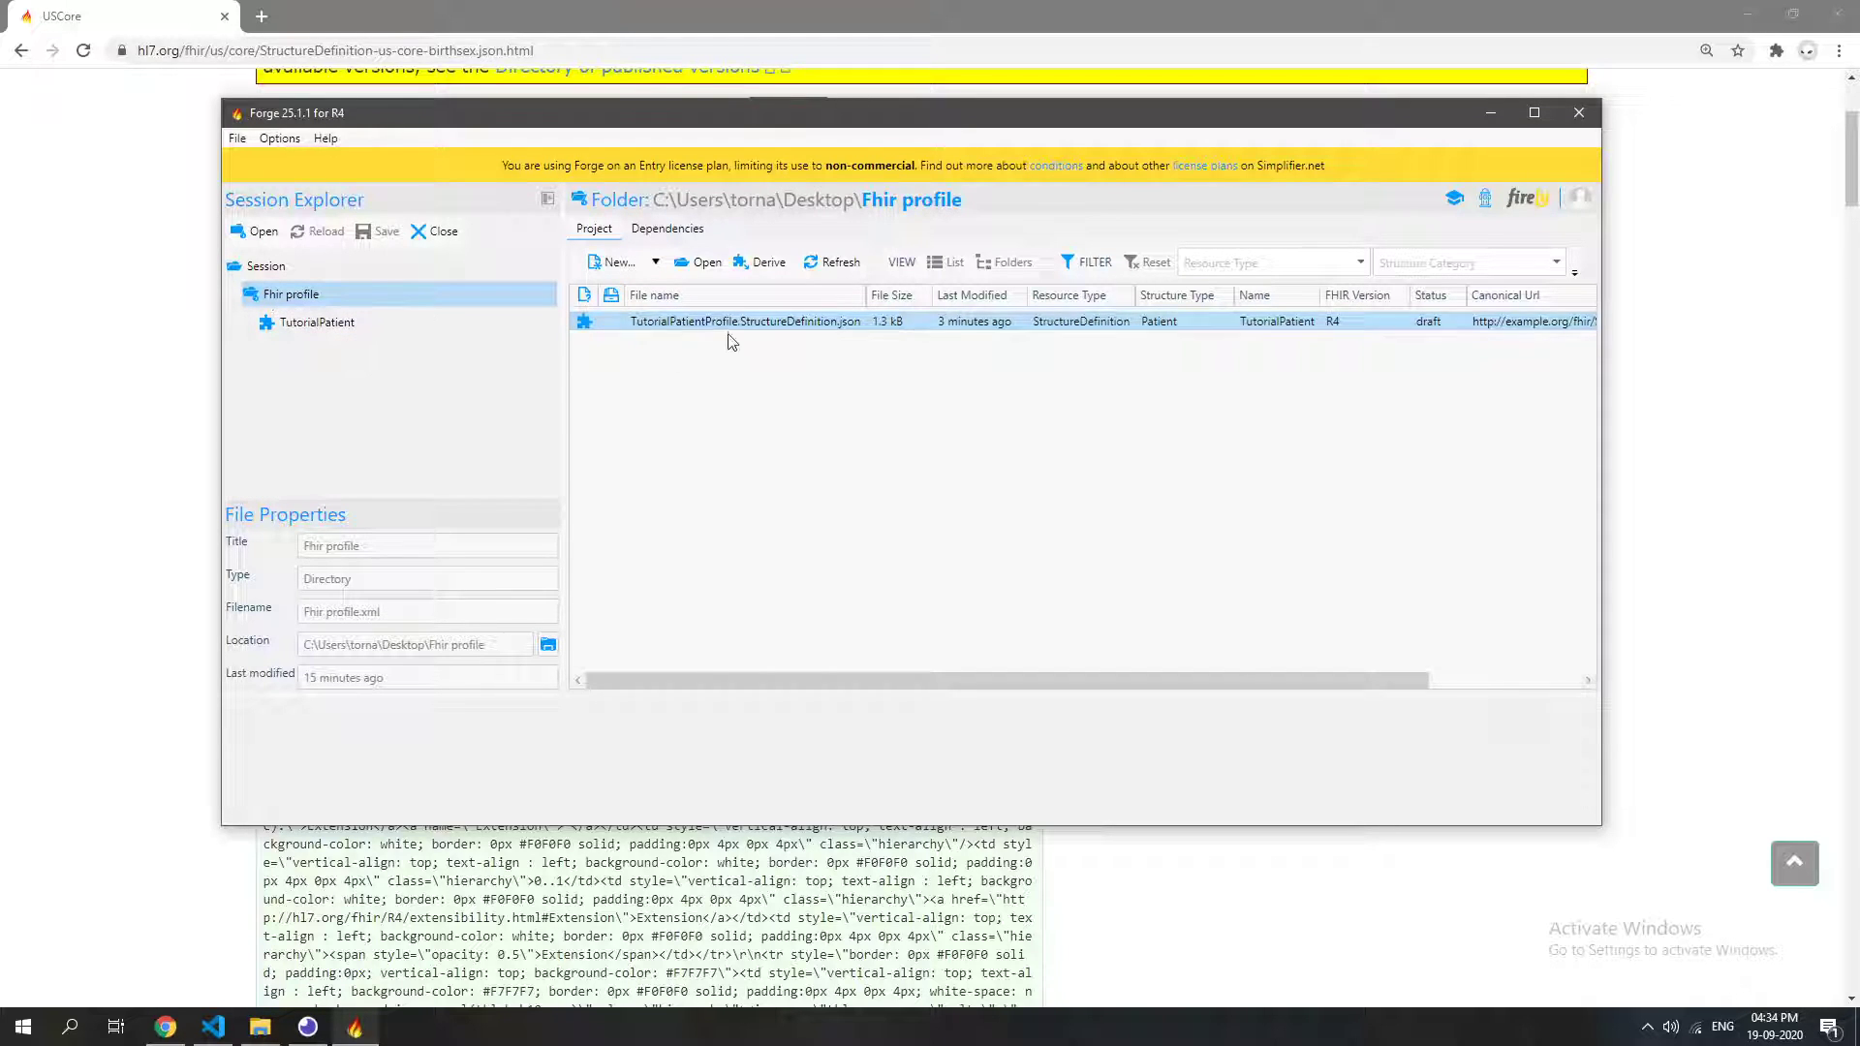
{"action": "left_click", "coordinate": [844, 268]}
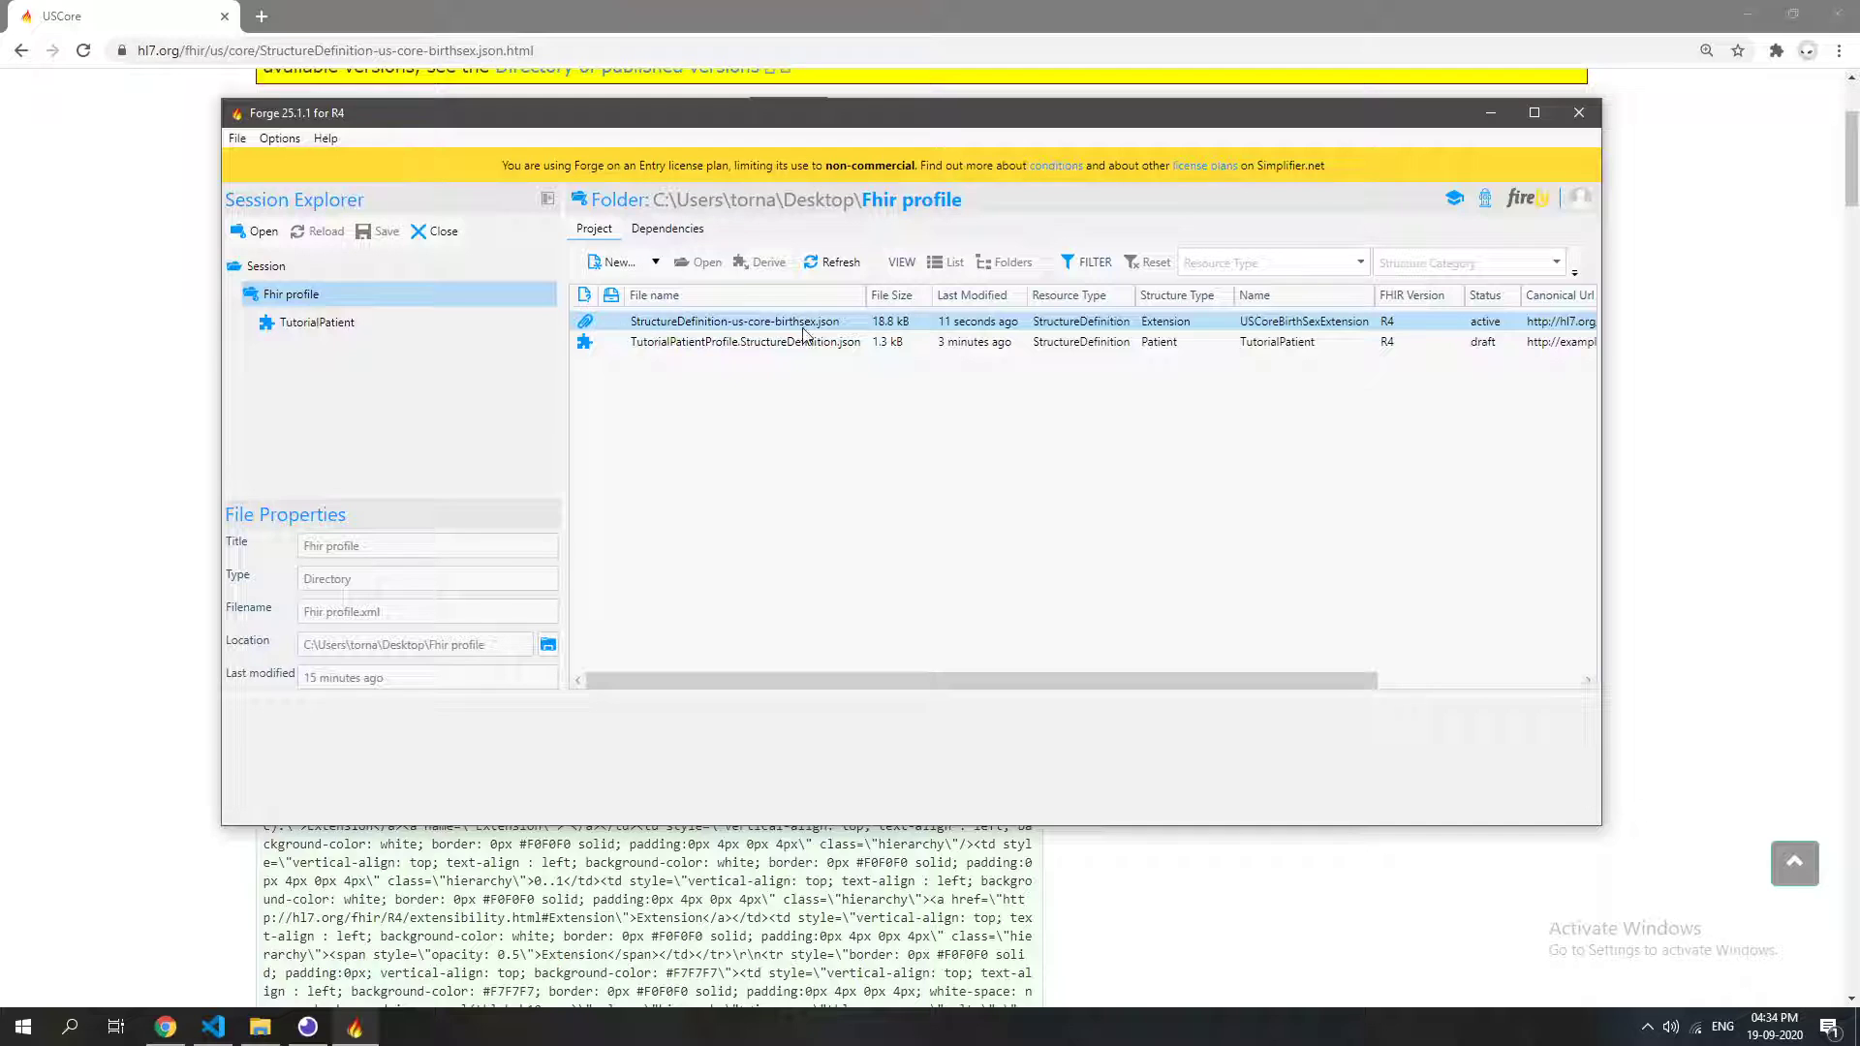
Extend the root Patient element of the TutorialPatient profile with the USCore Birth Sex Extension.
{"action": "left_click_drag", "start_coordinate": [762, 118], "coordinate": [798, 102]}
{"action": "left_click", "coordinate": [365, 306]}
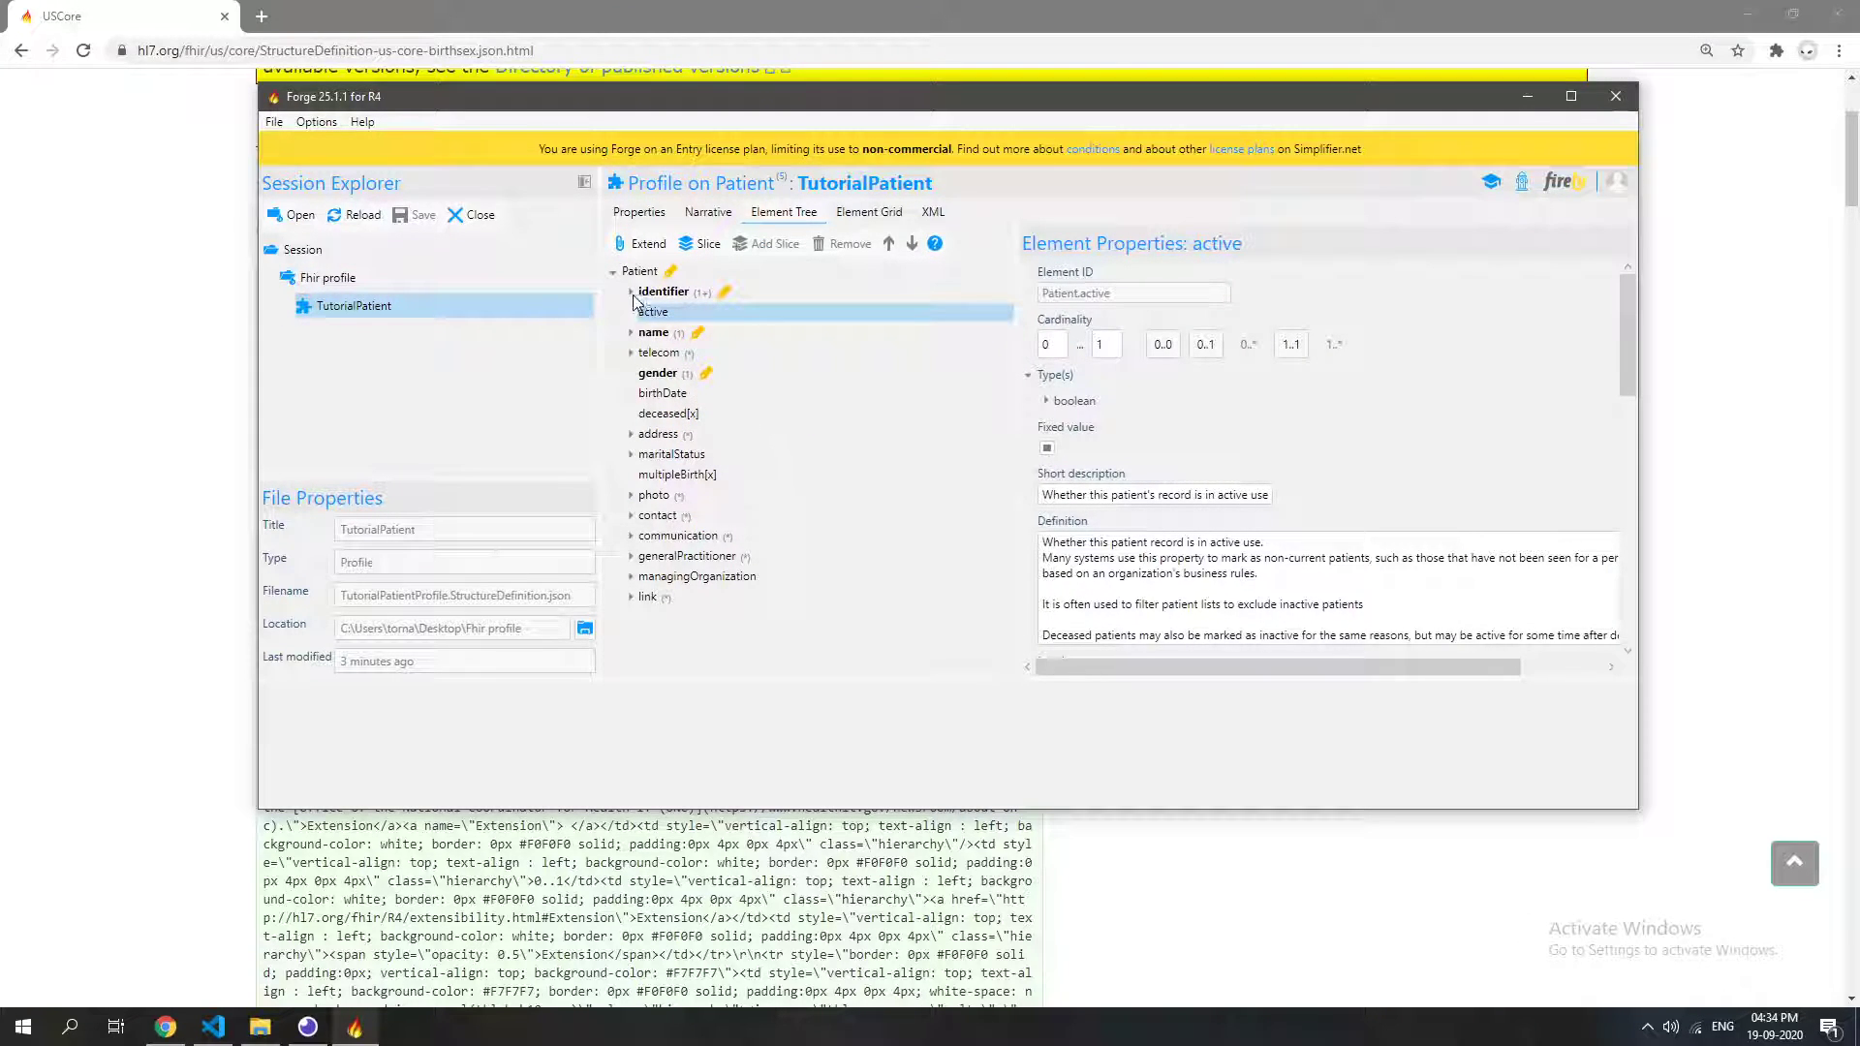
{"action": "left_click", "coordinate": [640, 271]}
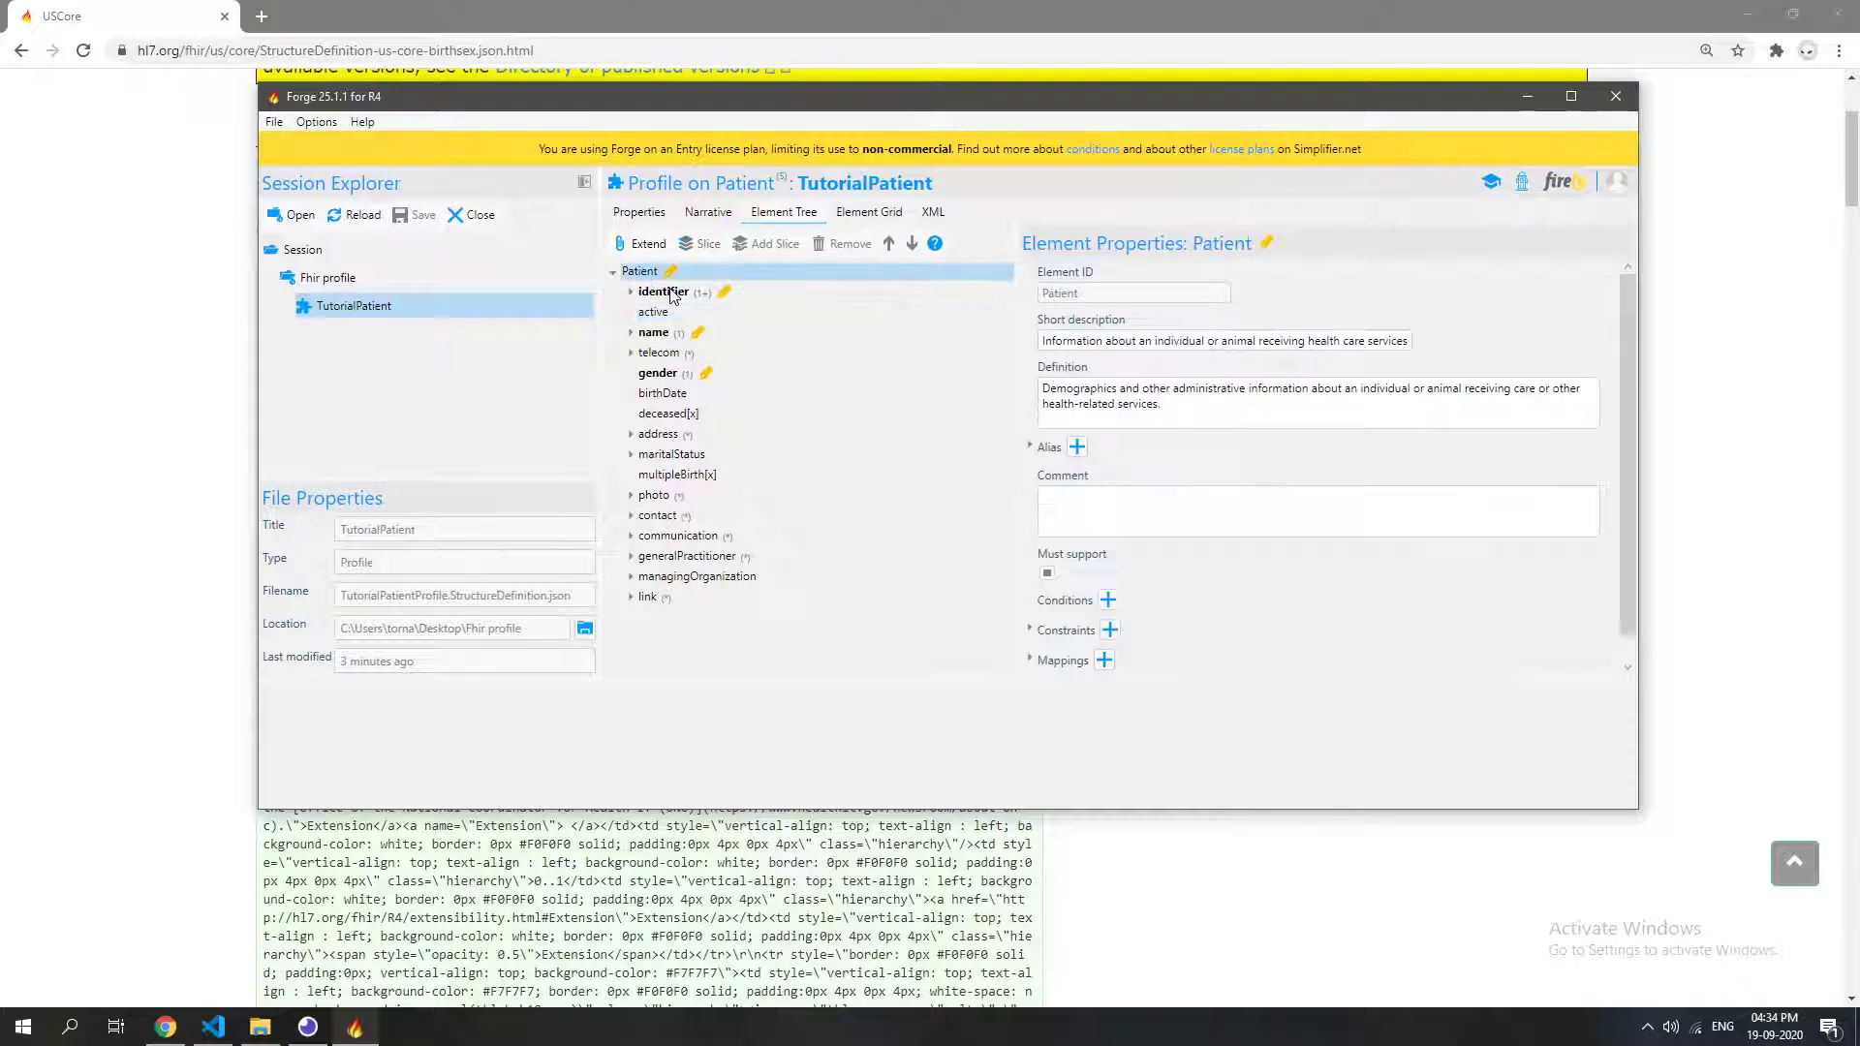
{"action": "left_click", "coordinate": [630, 247]}
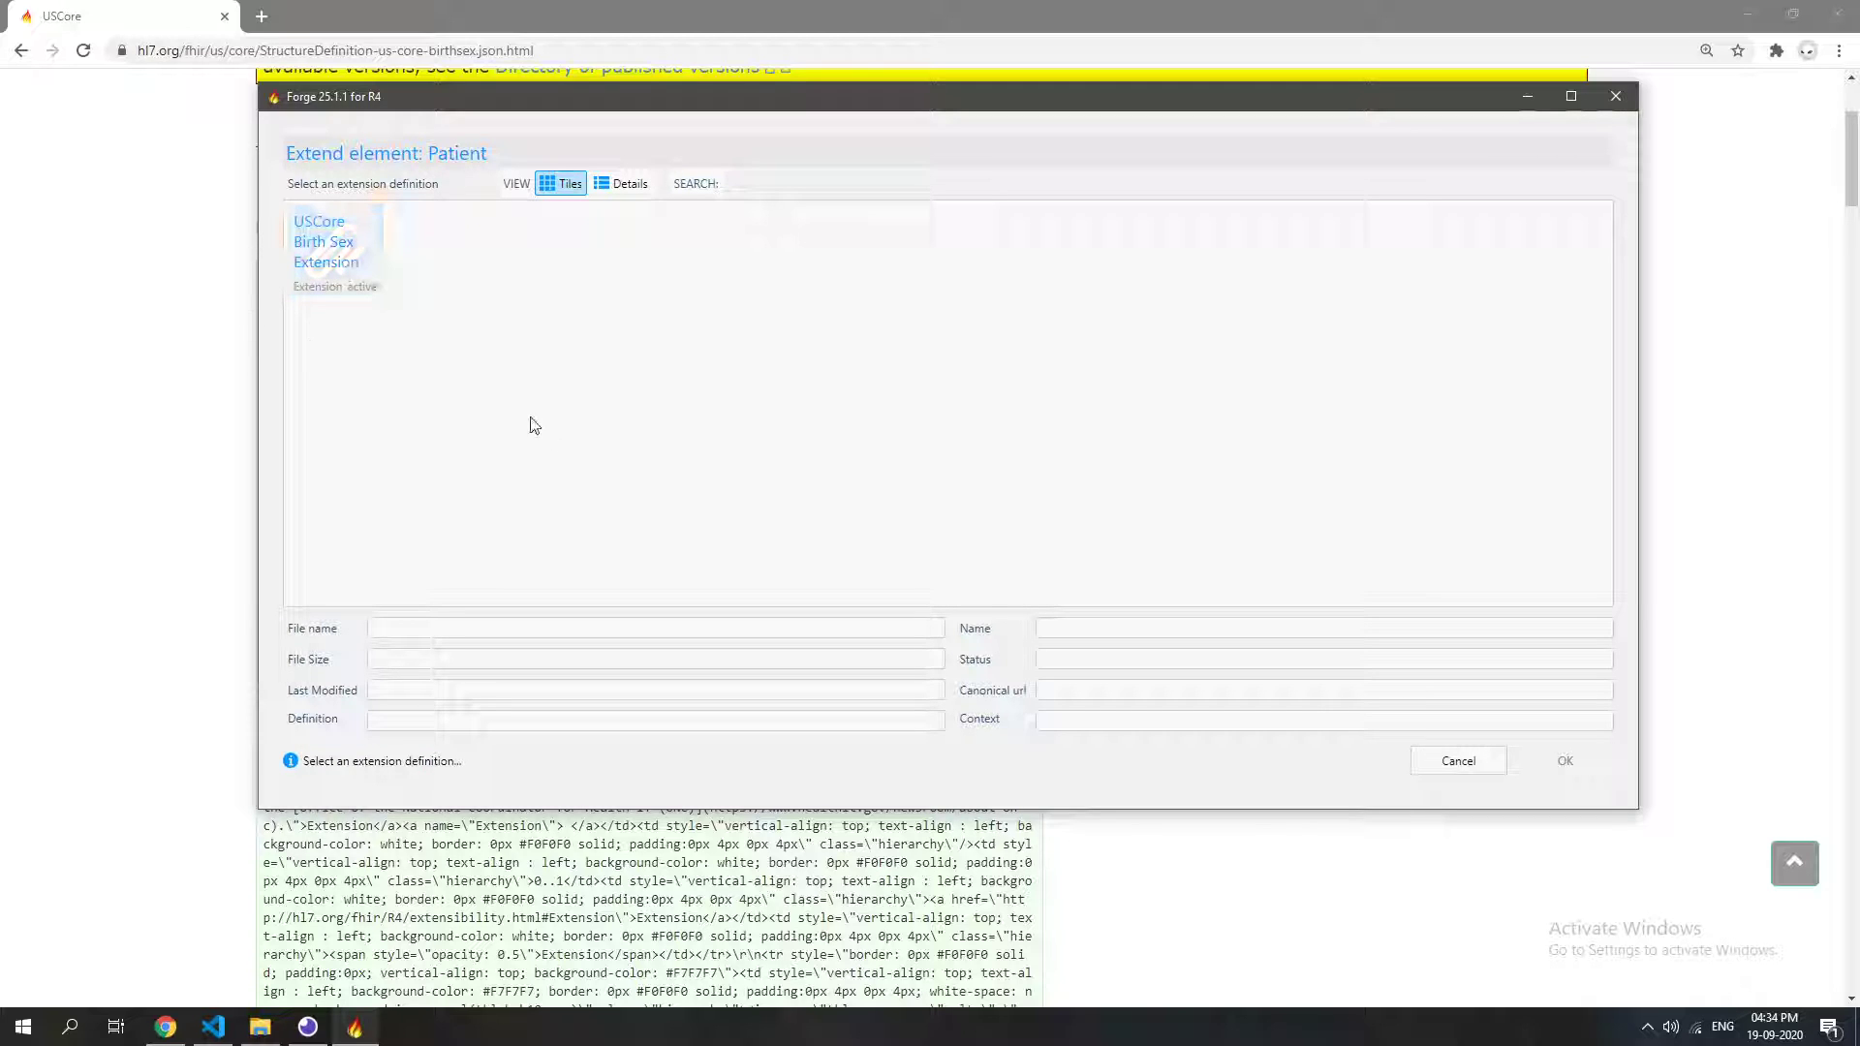
{"action": "double_click", "coordinate": [321, 250]}
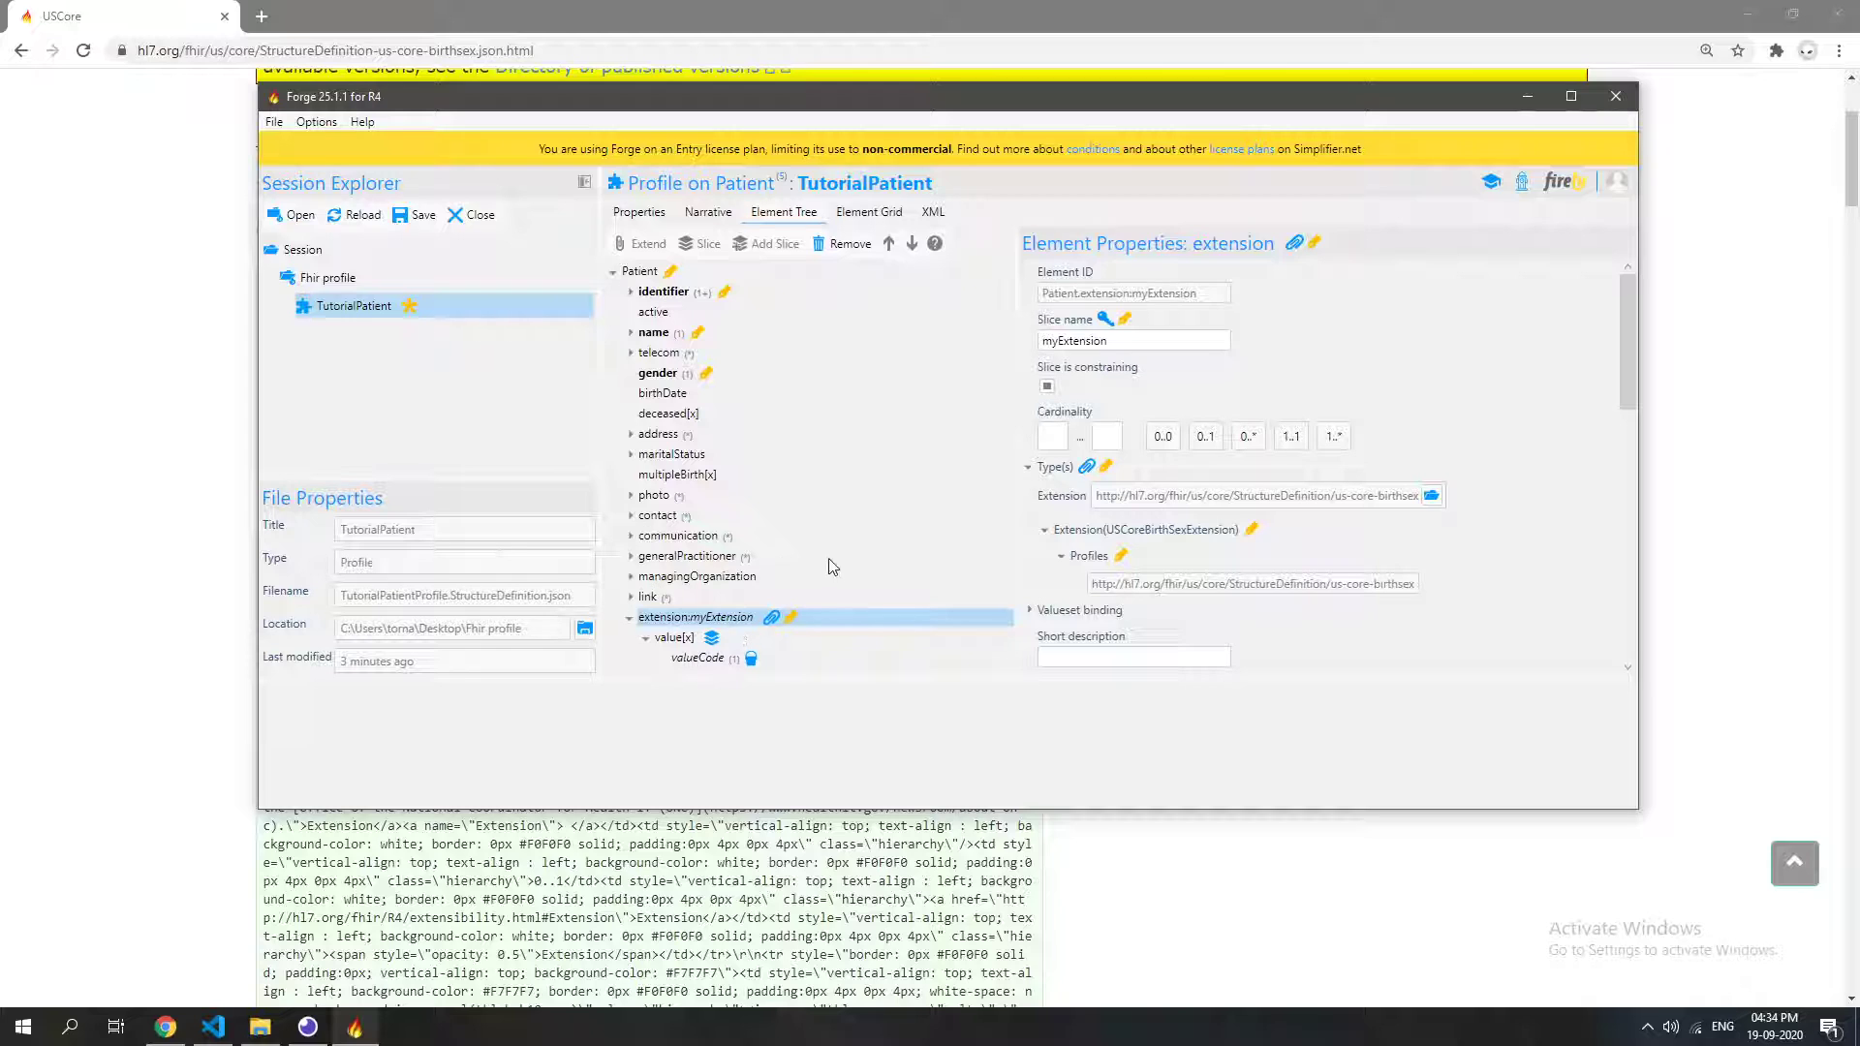
Set the new extension's cardinality to 1..1 and save the TutorialPatient profile.
{"action": "scroll", "coordinate": [1154, 481], "scroll_direction": "down", "scroll_amount": 2}
{"action": "scroll", "coordinate": [1154, 480], "scroll_direction": "up", "scroll_amount": 2}
{"action": "left_click", "coordinate": [1292, 434]}
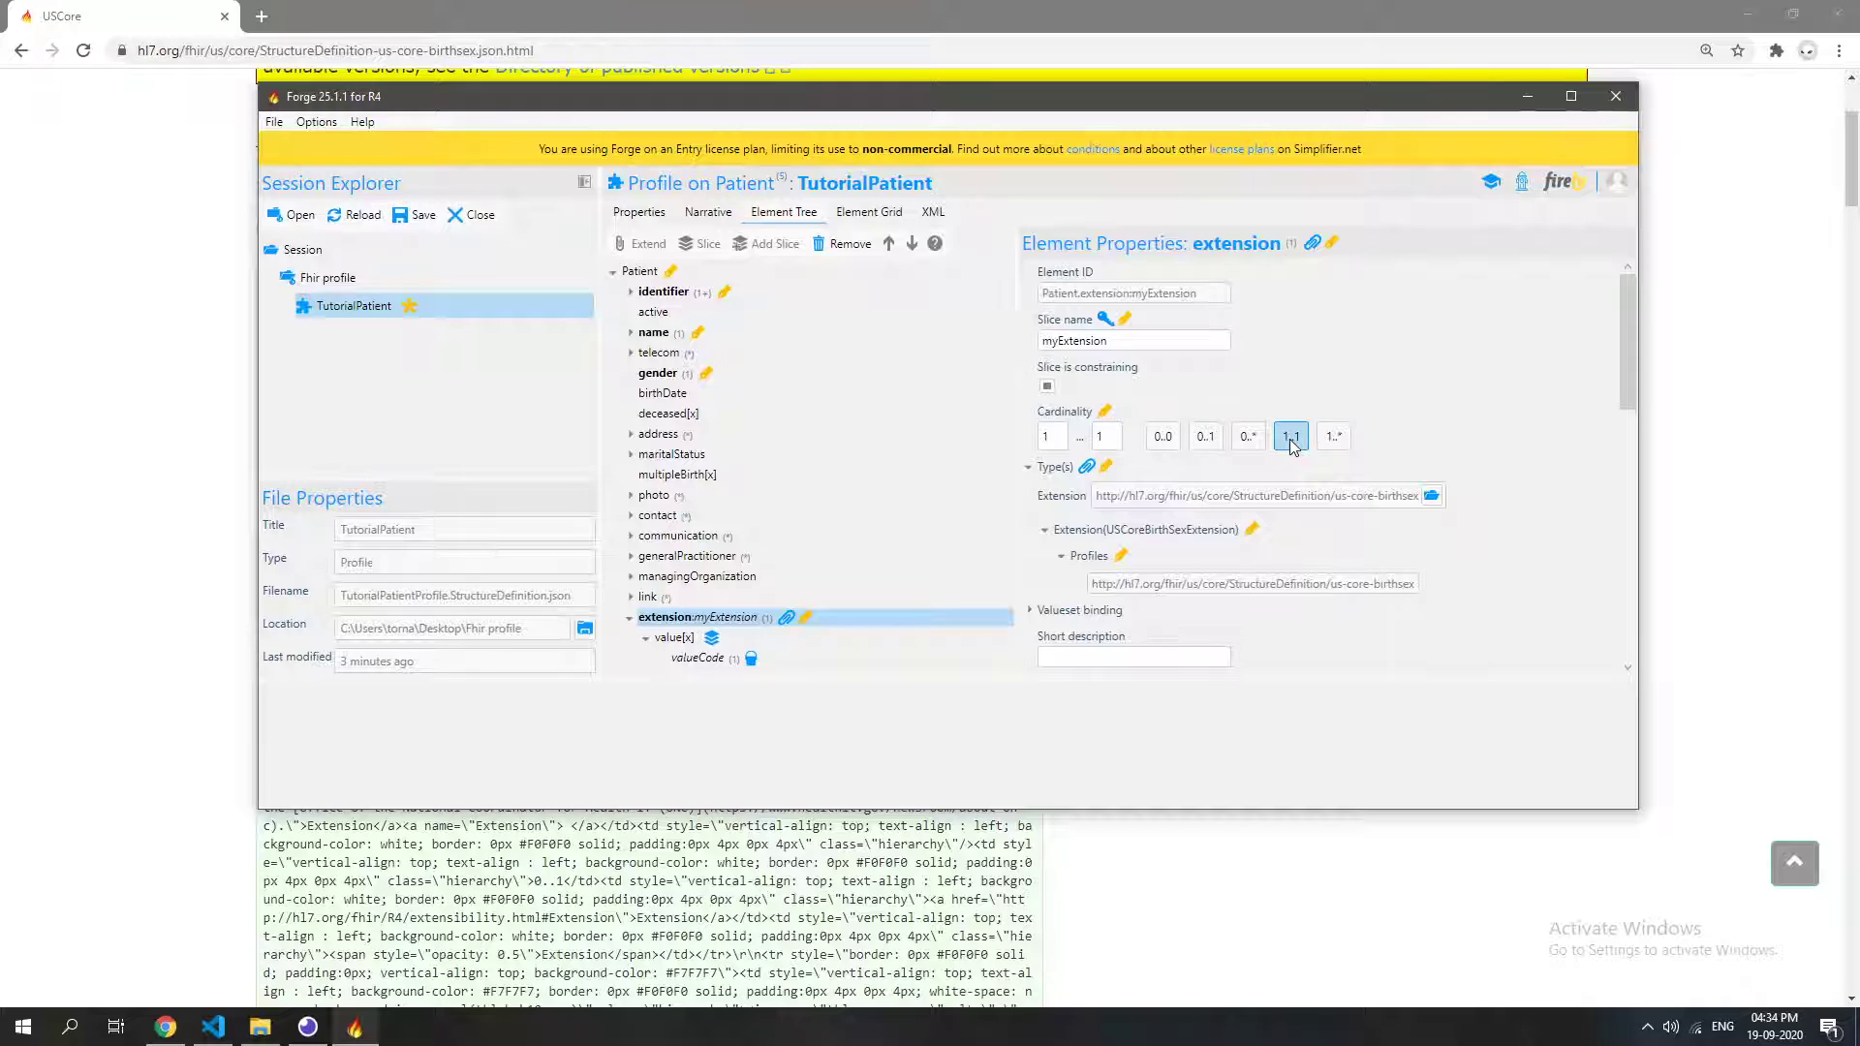
{"action": "scroll", "coordinate": [1151, 514], "scroll_direction": "down", "scroll_amount": 1}
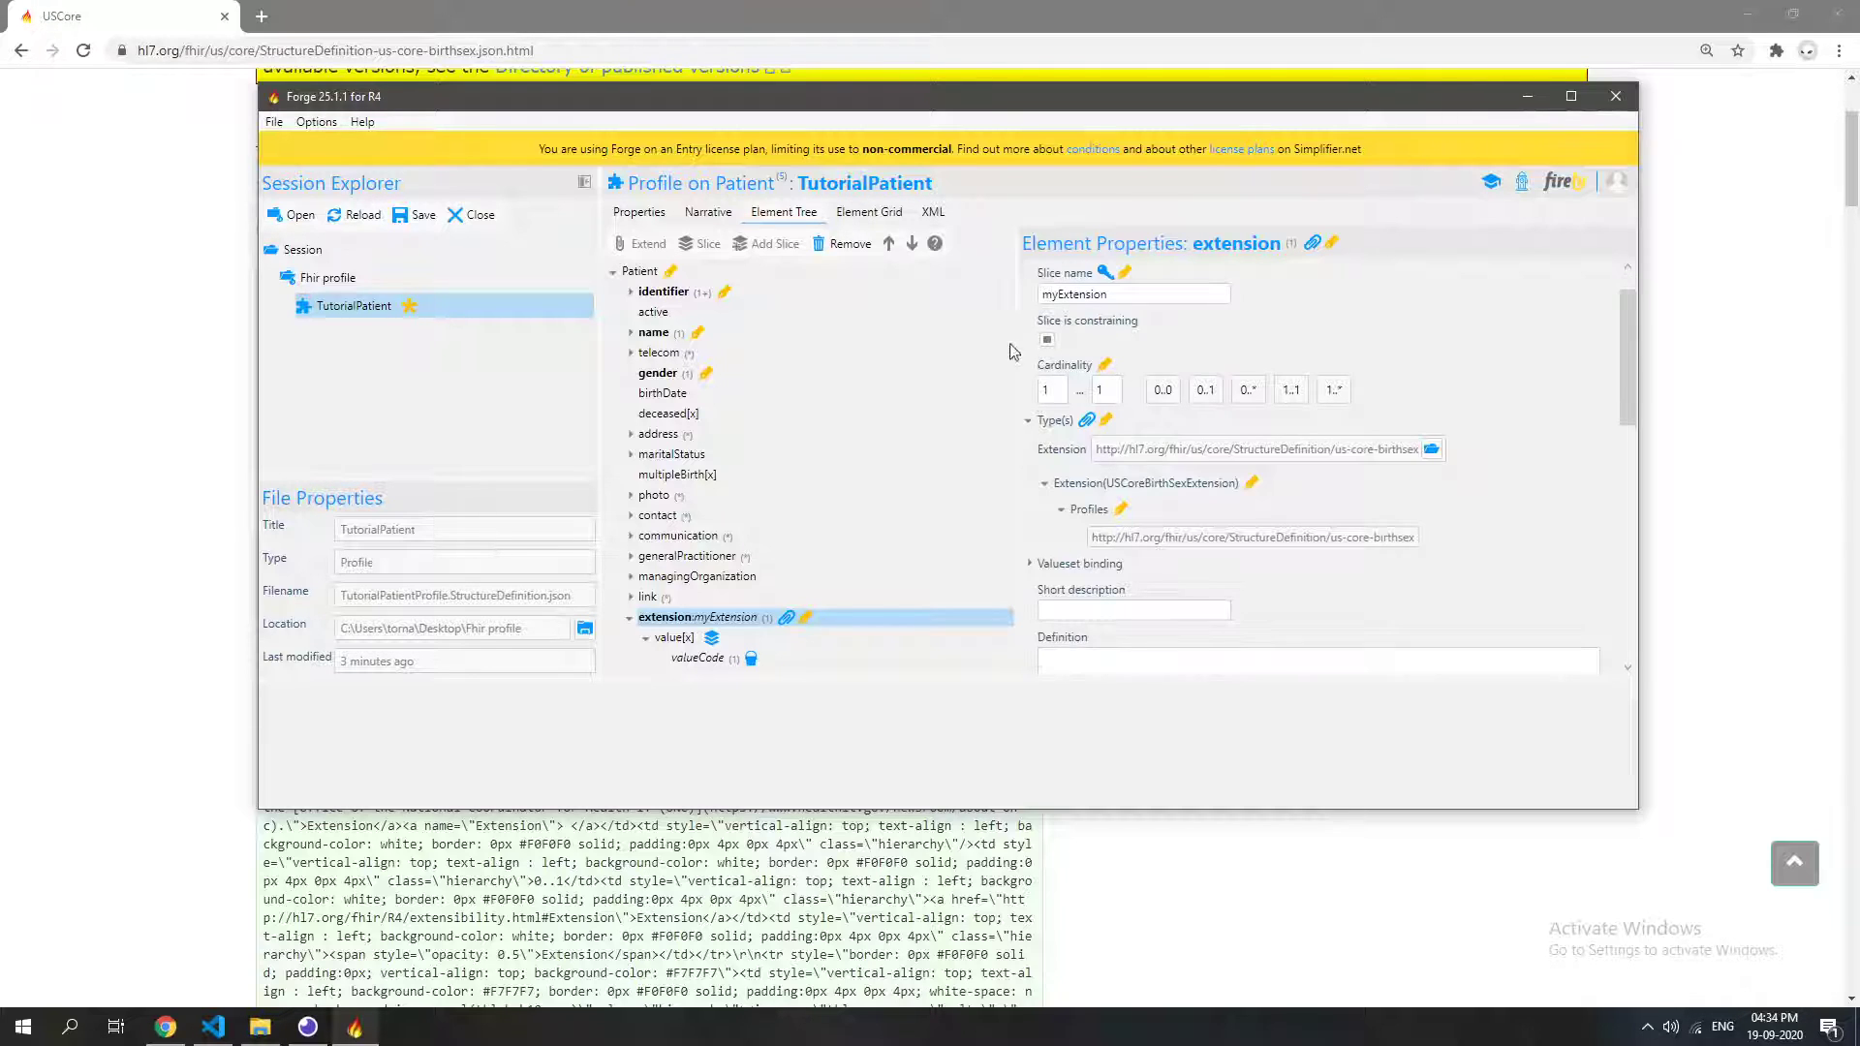
{"action": "left_click", "coordinate": [410, 221]}
Open the Fhir profile folder in Visual Studio Code from File Explorer and maximize the new window.
{"action": "left_click", "coordinate": [260, 1027]}
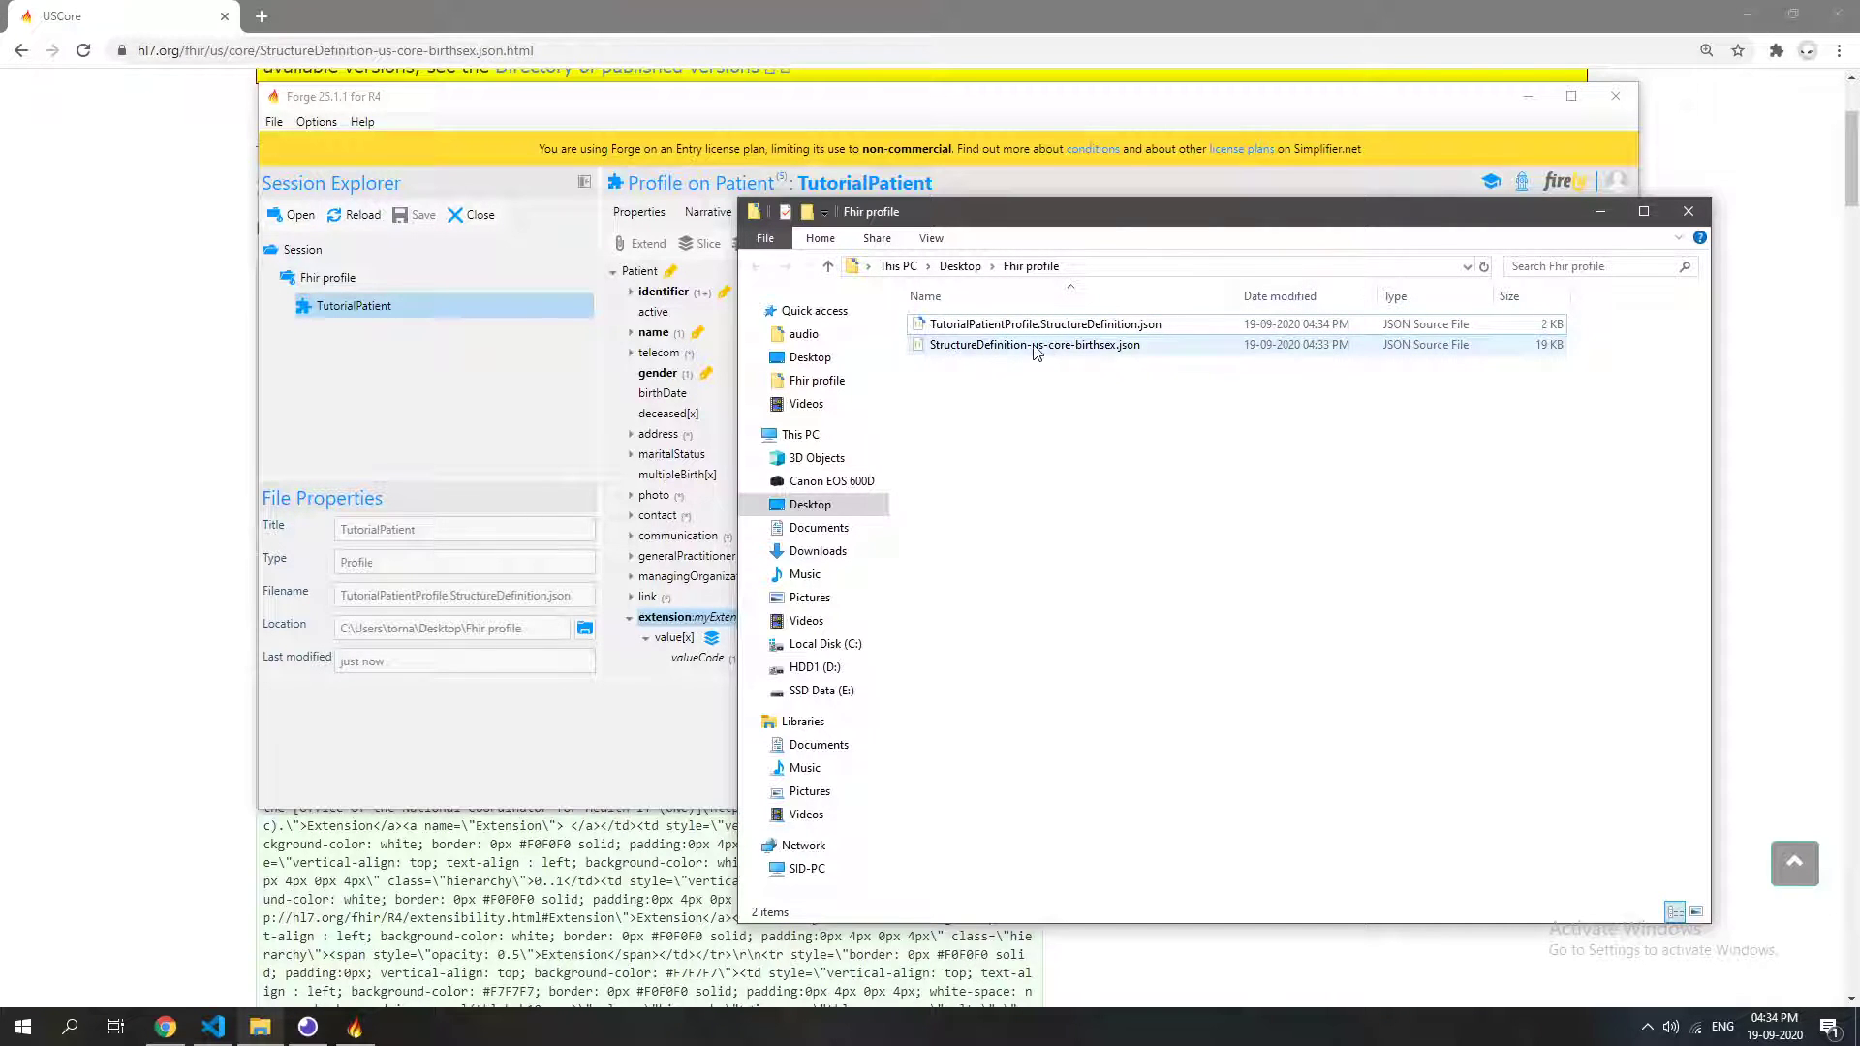
{"action": "right_click", "coordinate": [1052, 422]}
{"action": "left_click", "coordinate": [1124, 643]}
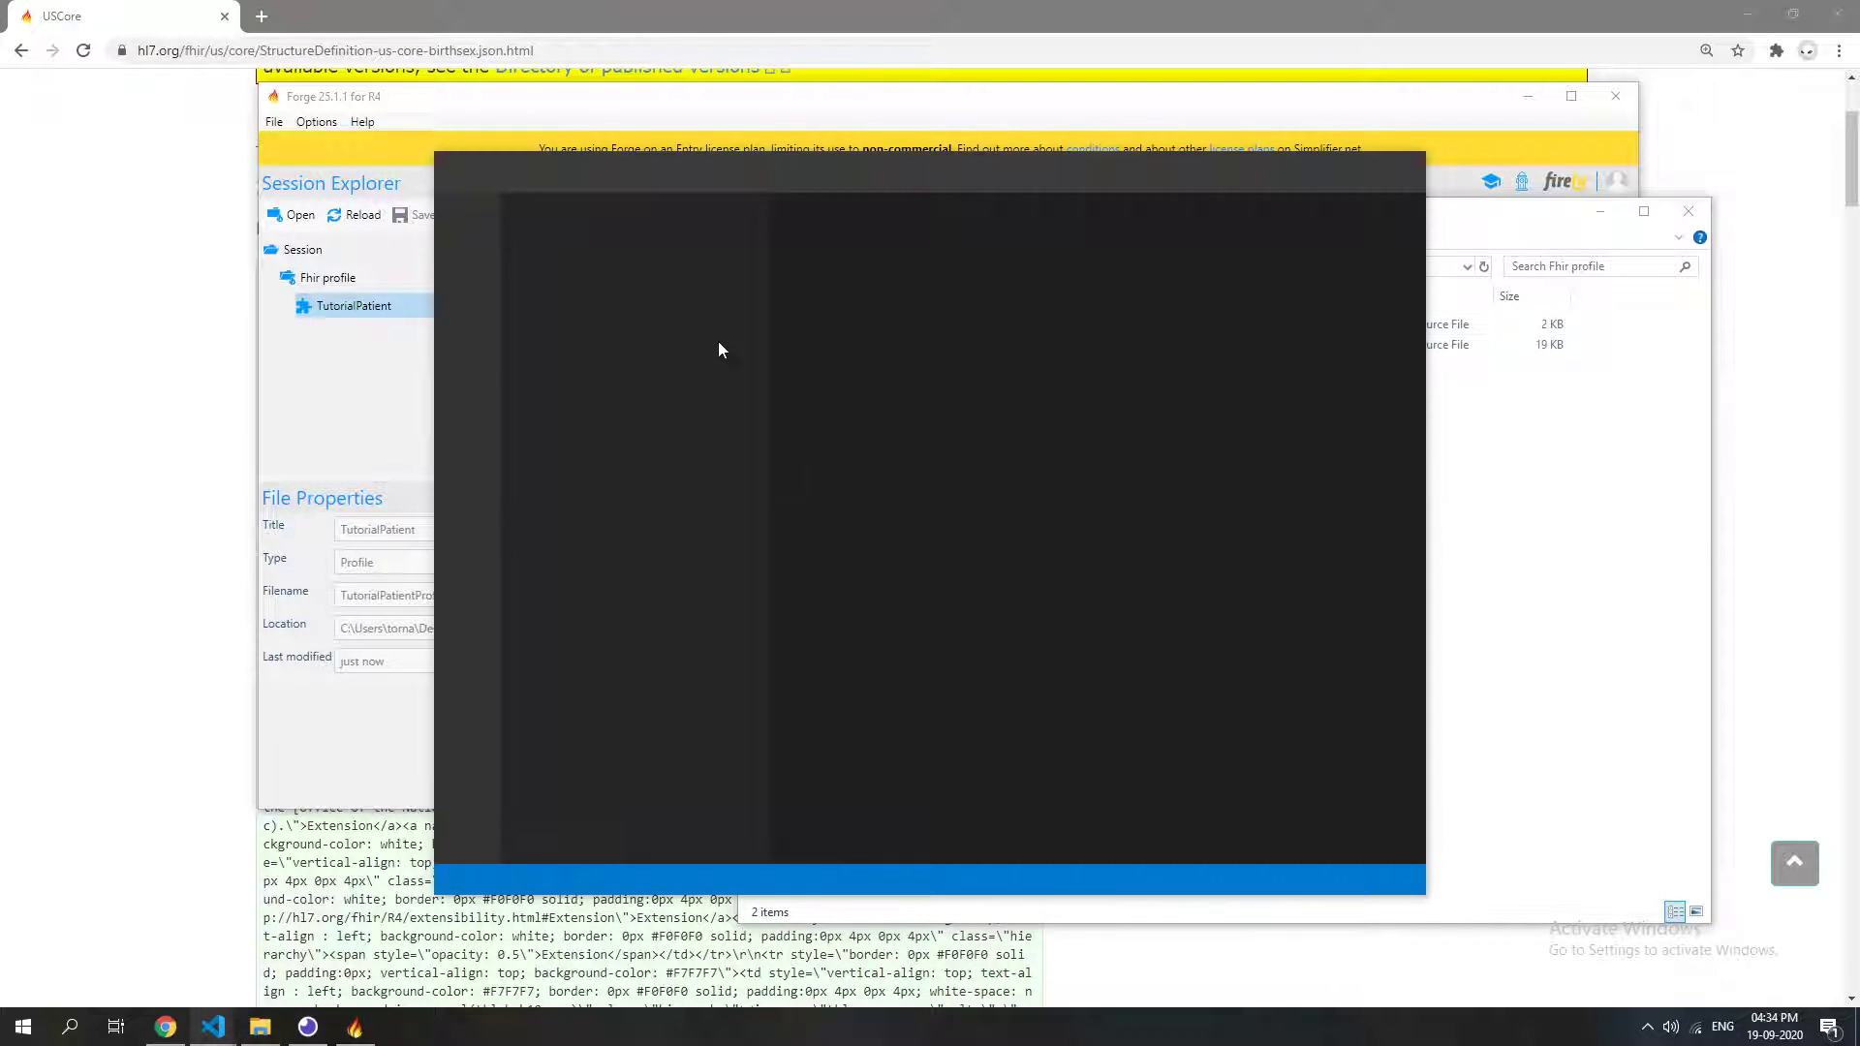
{"action": "double_click", "coordinate": [968, 178]}
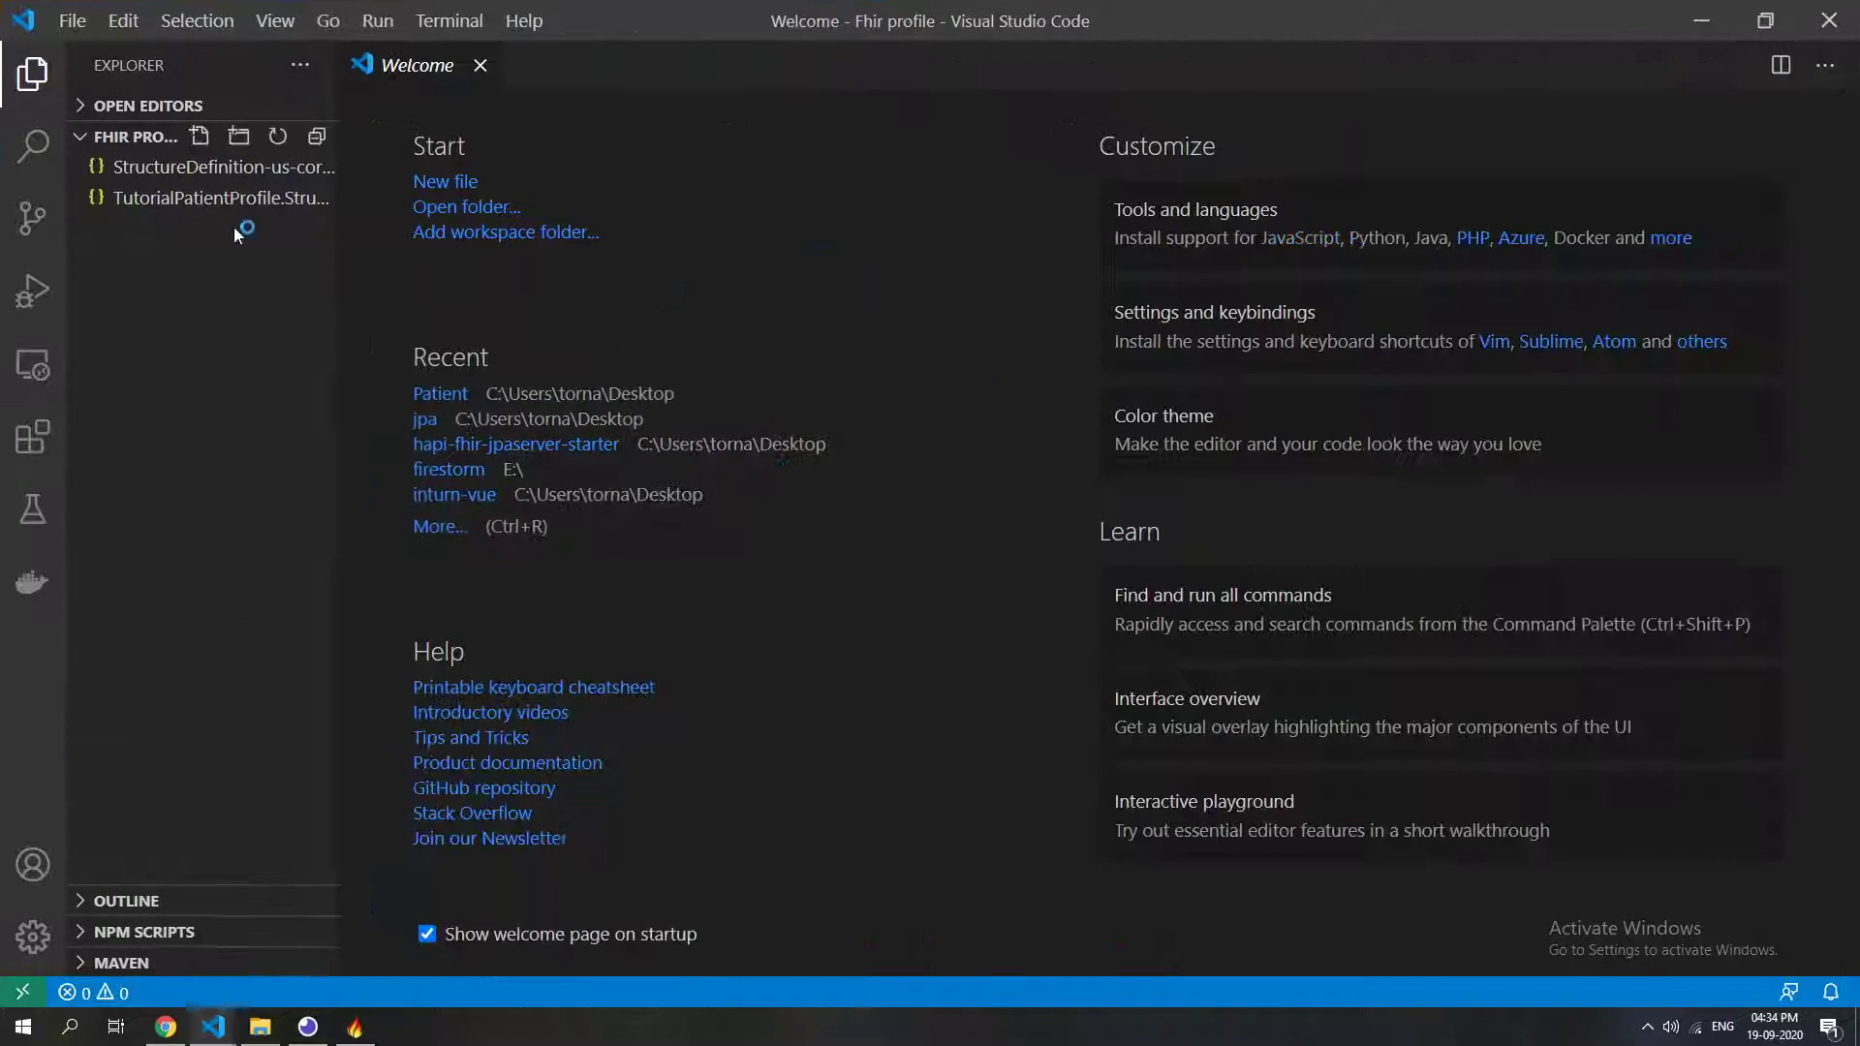
Open StructureDefinition-us-core-birthsex.json, look through it and select its entire content for copying.
{"action": "left_click", "coordinate": [155, 166]}
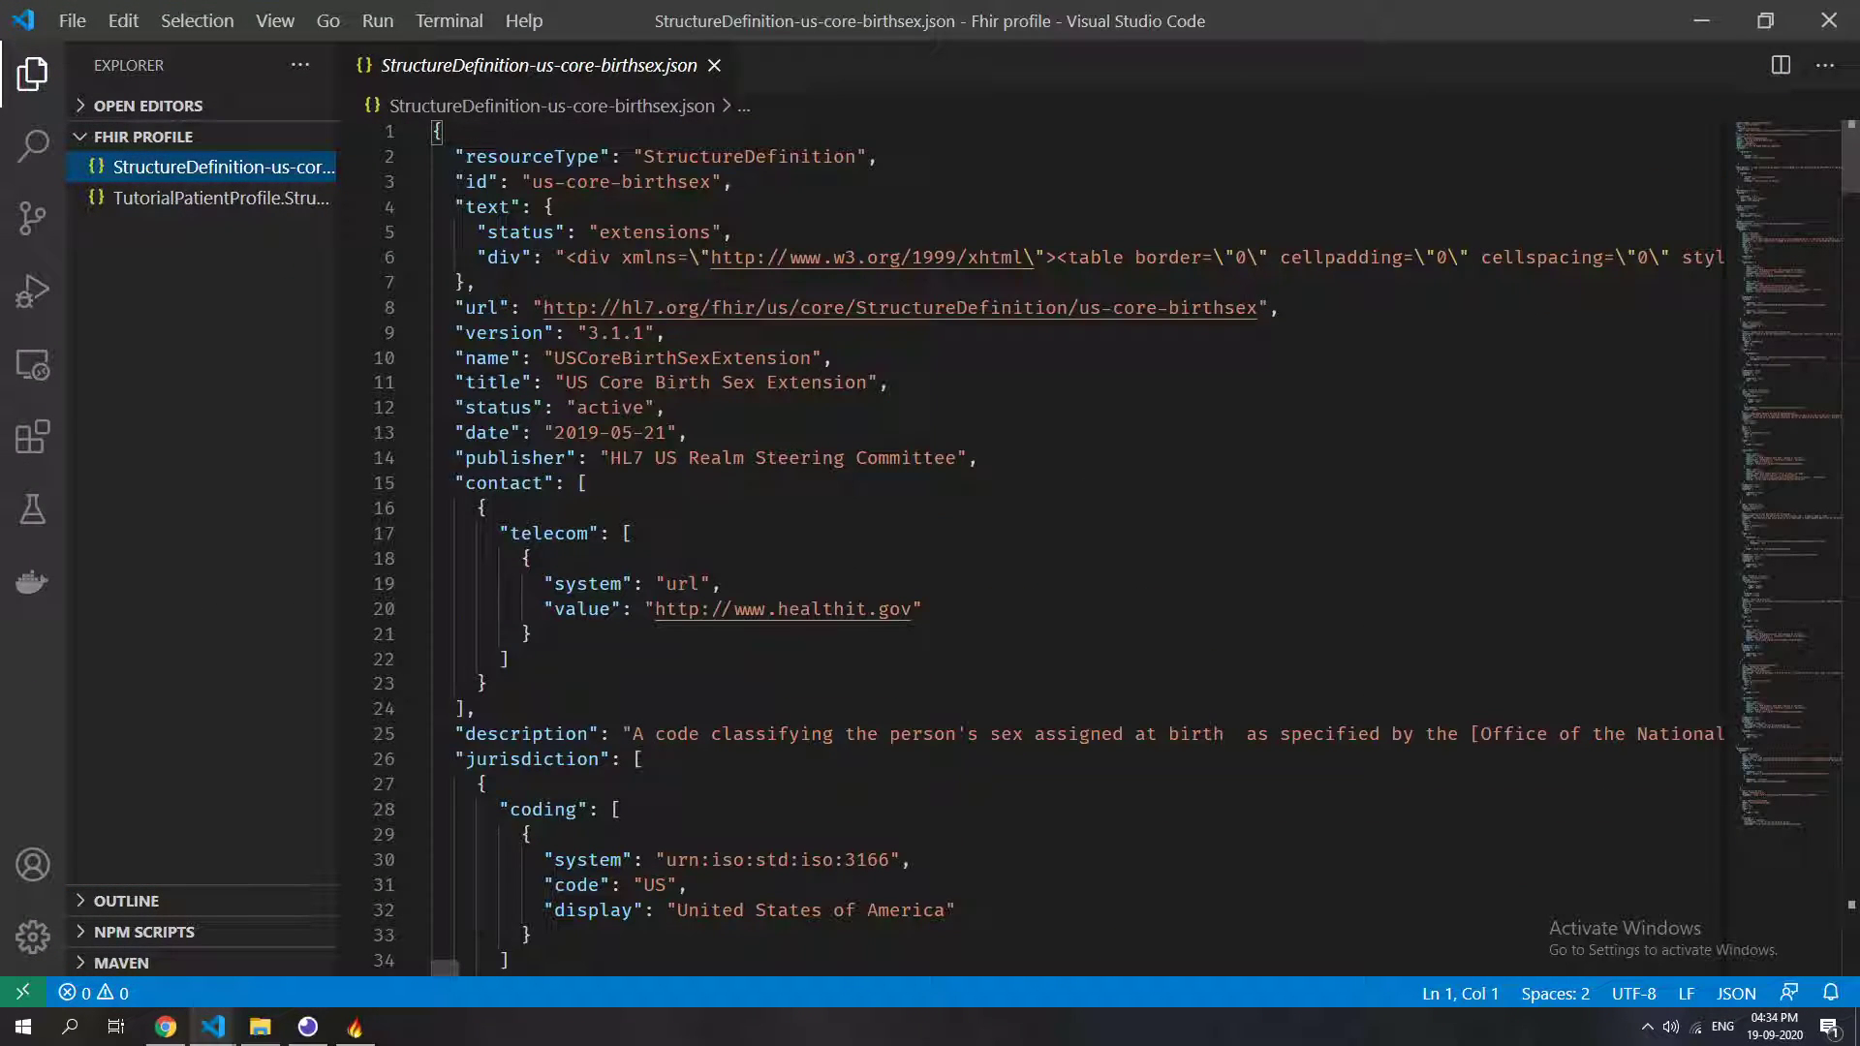
{"action": "scroll", "coordinate": [689, 218], "scroll_direction": "down", "scroll_amount": 20}
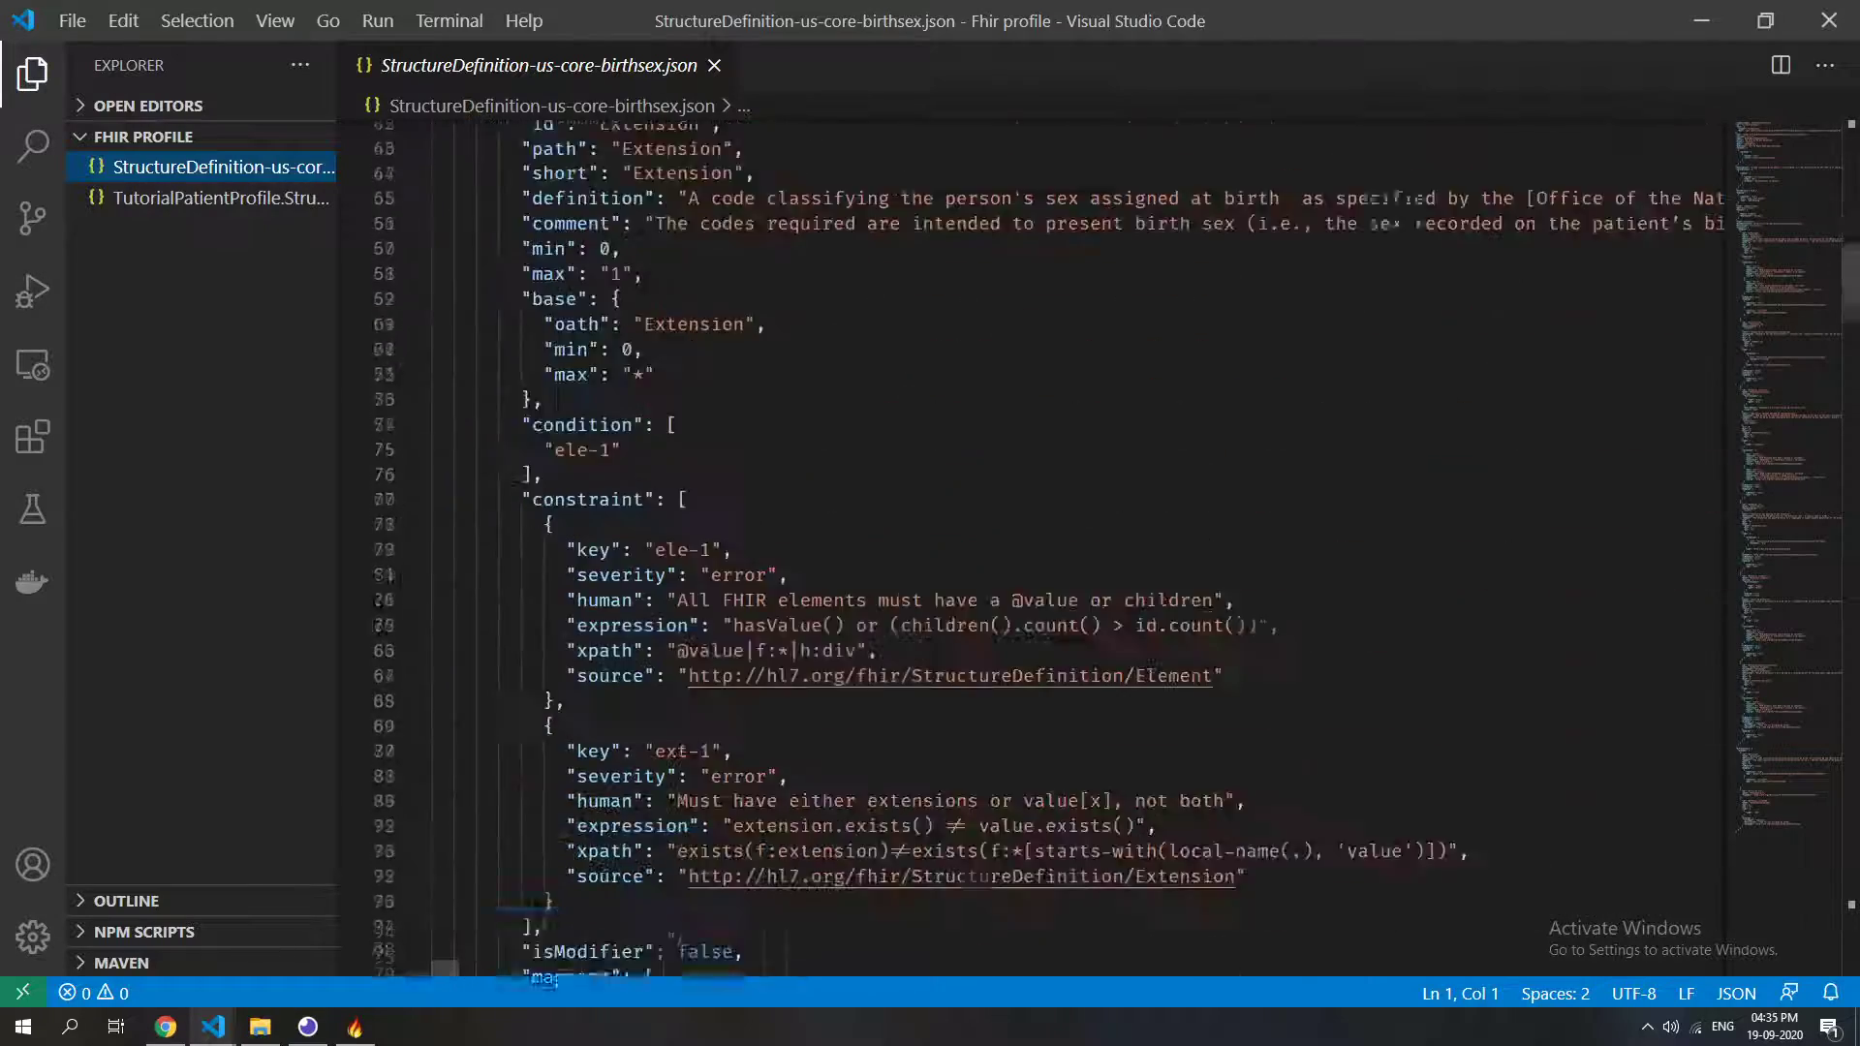
{"action": "scroll", "coordinate": [1036, 547], "scroll_direction": "down", "scroll_amount": 12}
{"action": "scroll", "coordinate": [1036, 547], "scroll_direction": "up", "scroll_amount": 20}
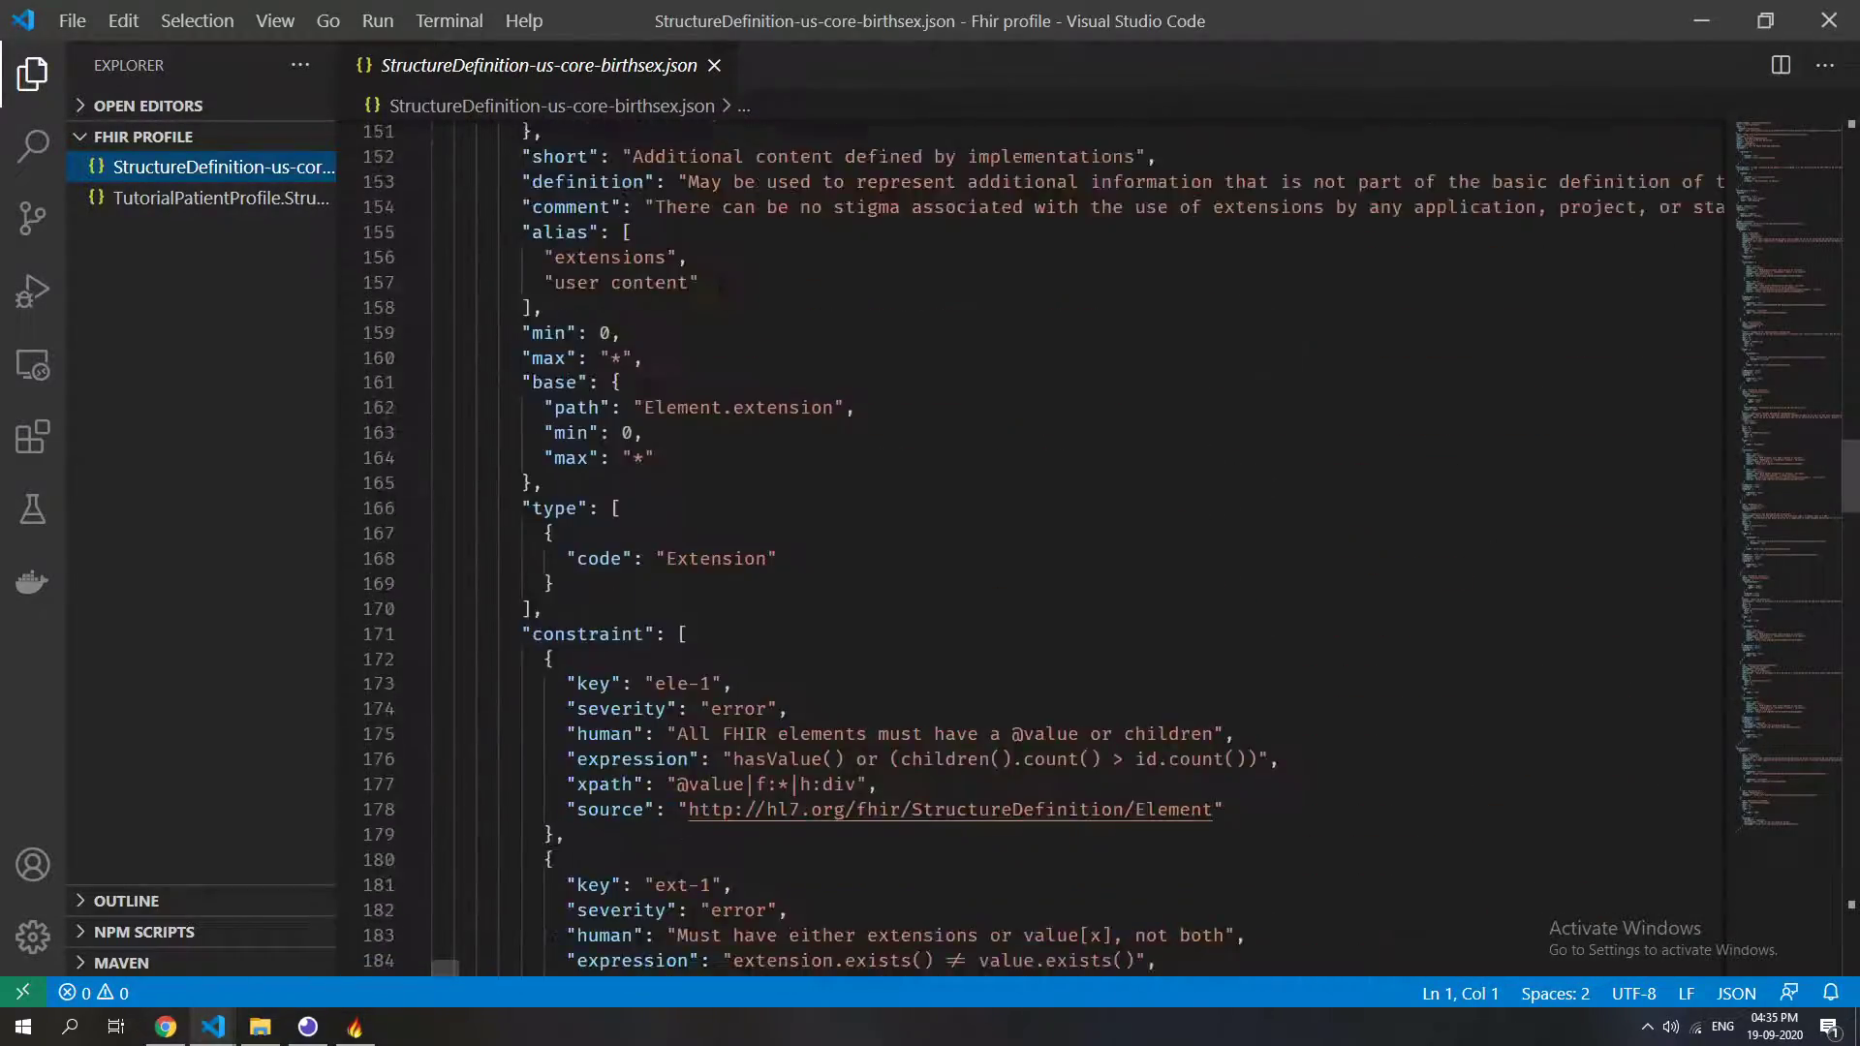
{"action": "scroll", "coordinate": [1037, 547], "scroll_direction": "up", "scroll_amount": 20}
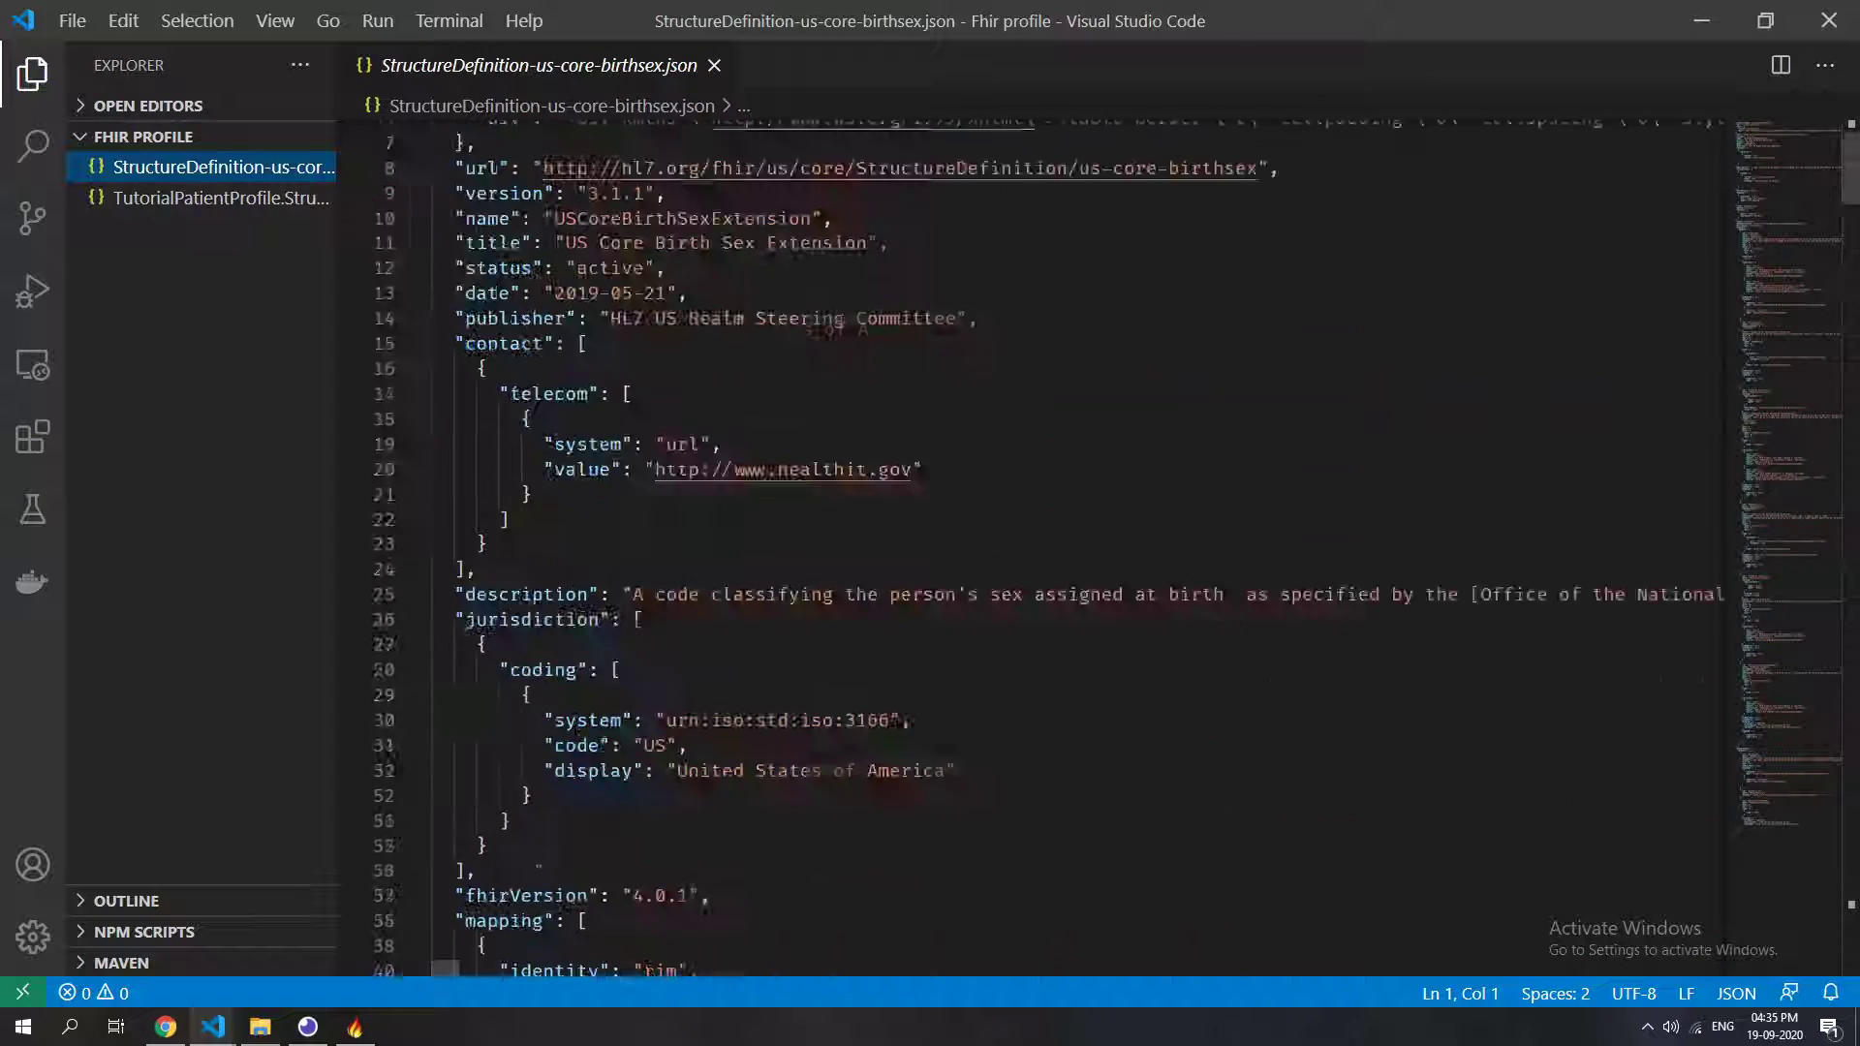
{"action": "left_click", "coordinate": [871, 183]}
{"action": "scroll", "coordinate": [876, 252], "scroll_direction": "down", "scroll_amount": 6}
{"action": "scroll", "coordinate": [876, 261], "scroll_direction": "up", "scroll_amount": 6}
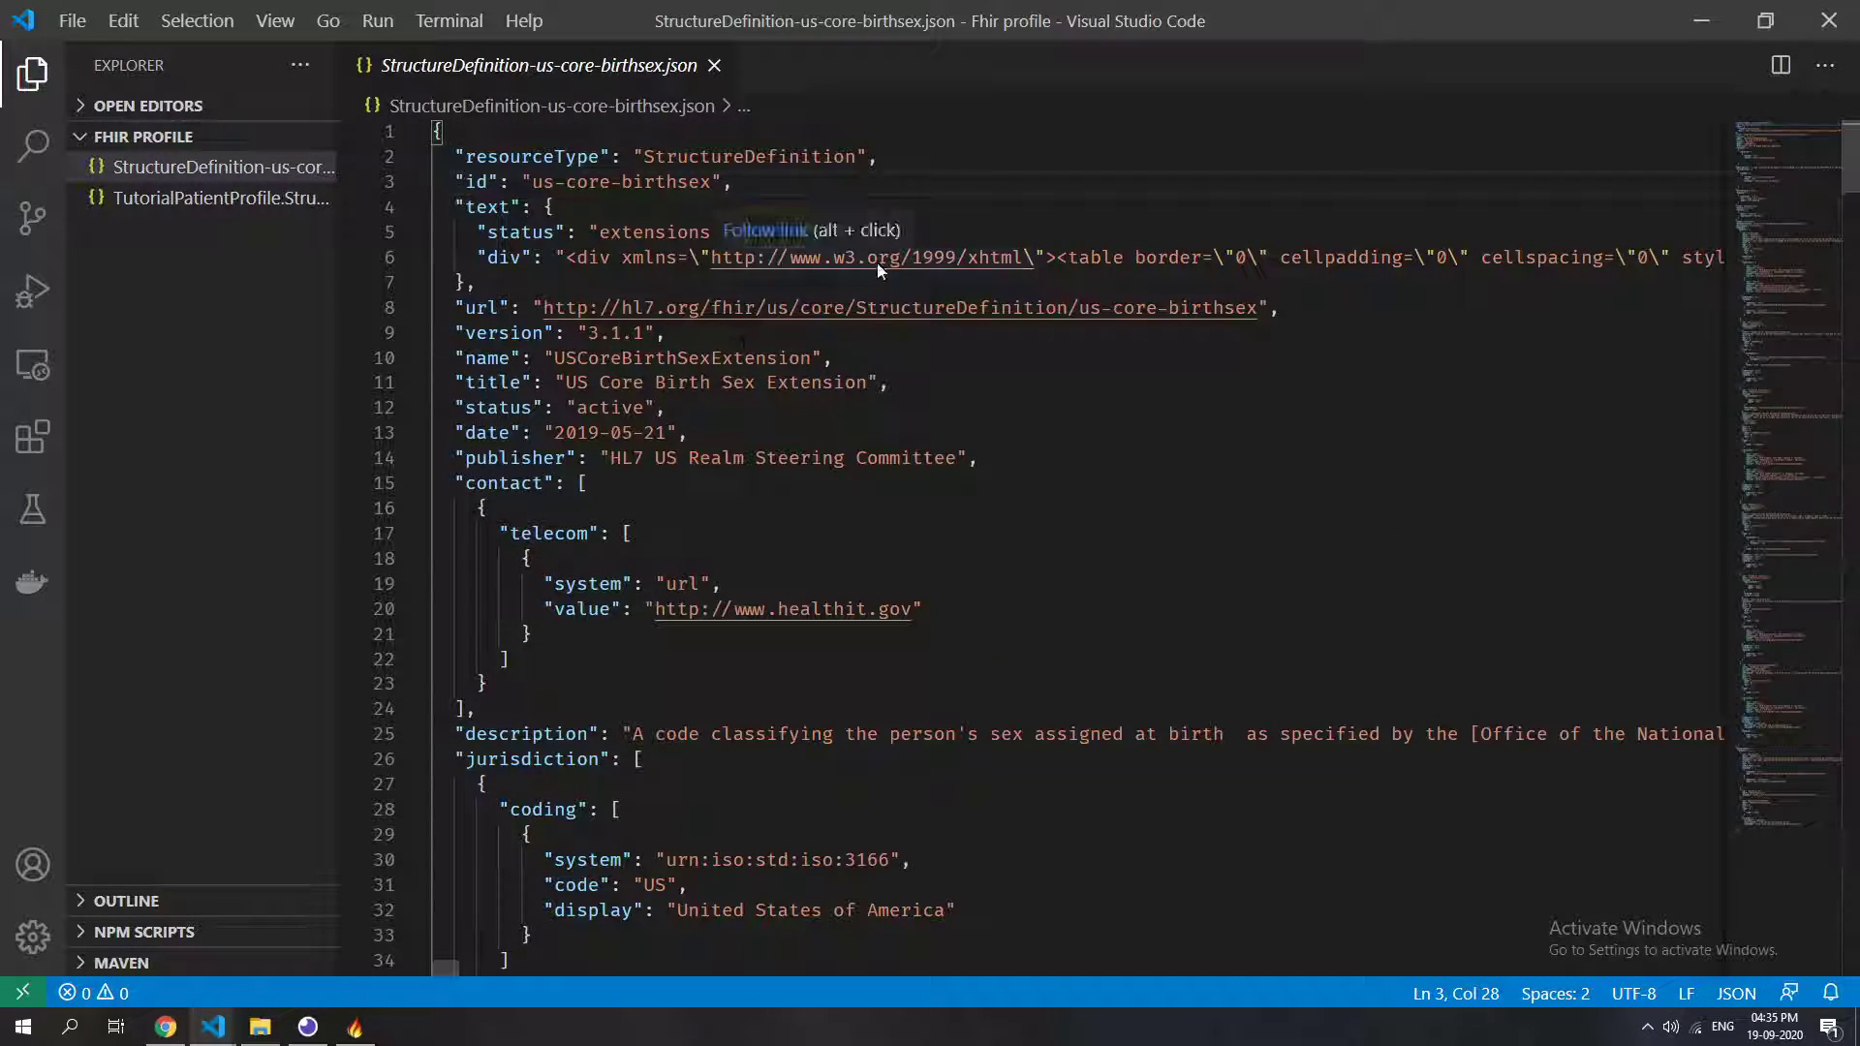
{"action": "key", "text": "ctrl+a"}
Switch to Insomnia, set the StructureDefinition request's method to POST and paste the birth sex definition as the JSON body.
{"action": "key", "text": "alt+Tab"}
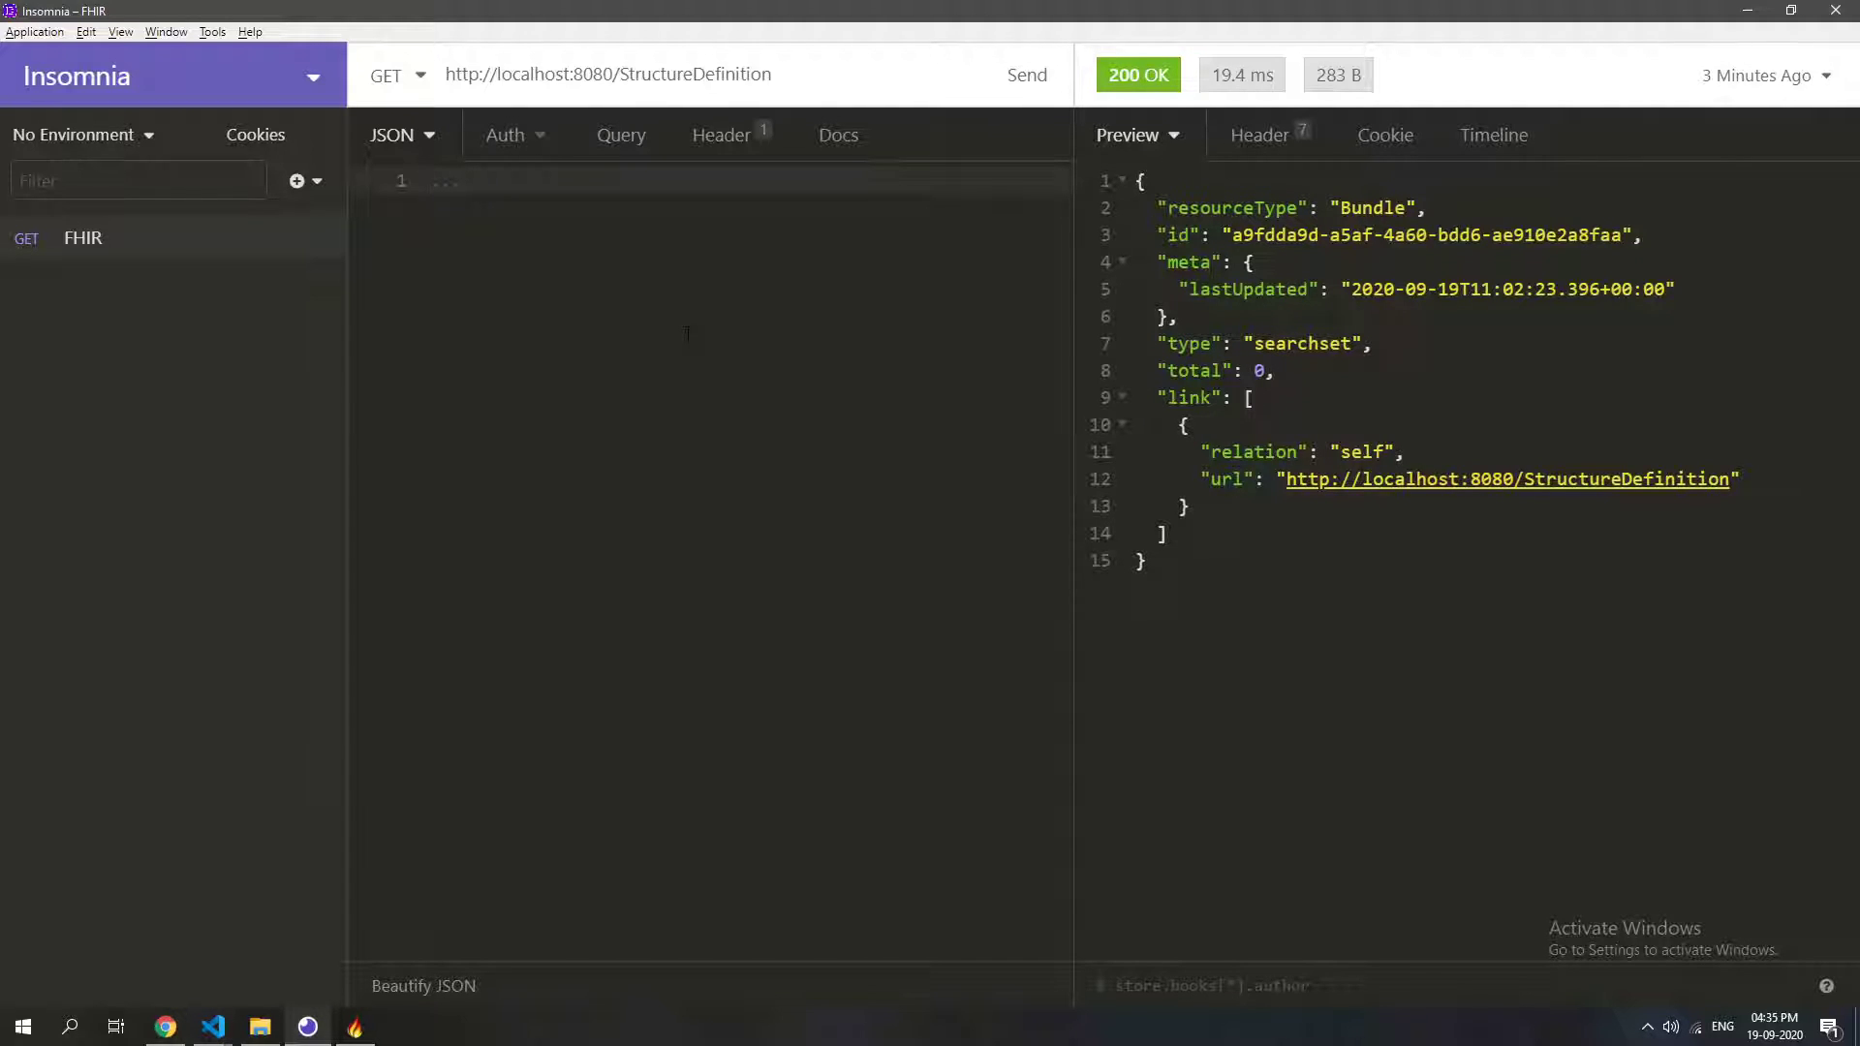
{"action": "left_click", "coordinate": [407, 75]}
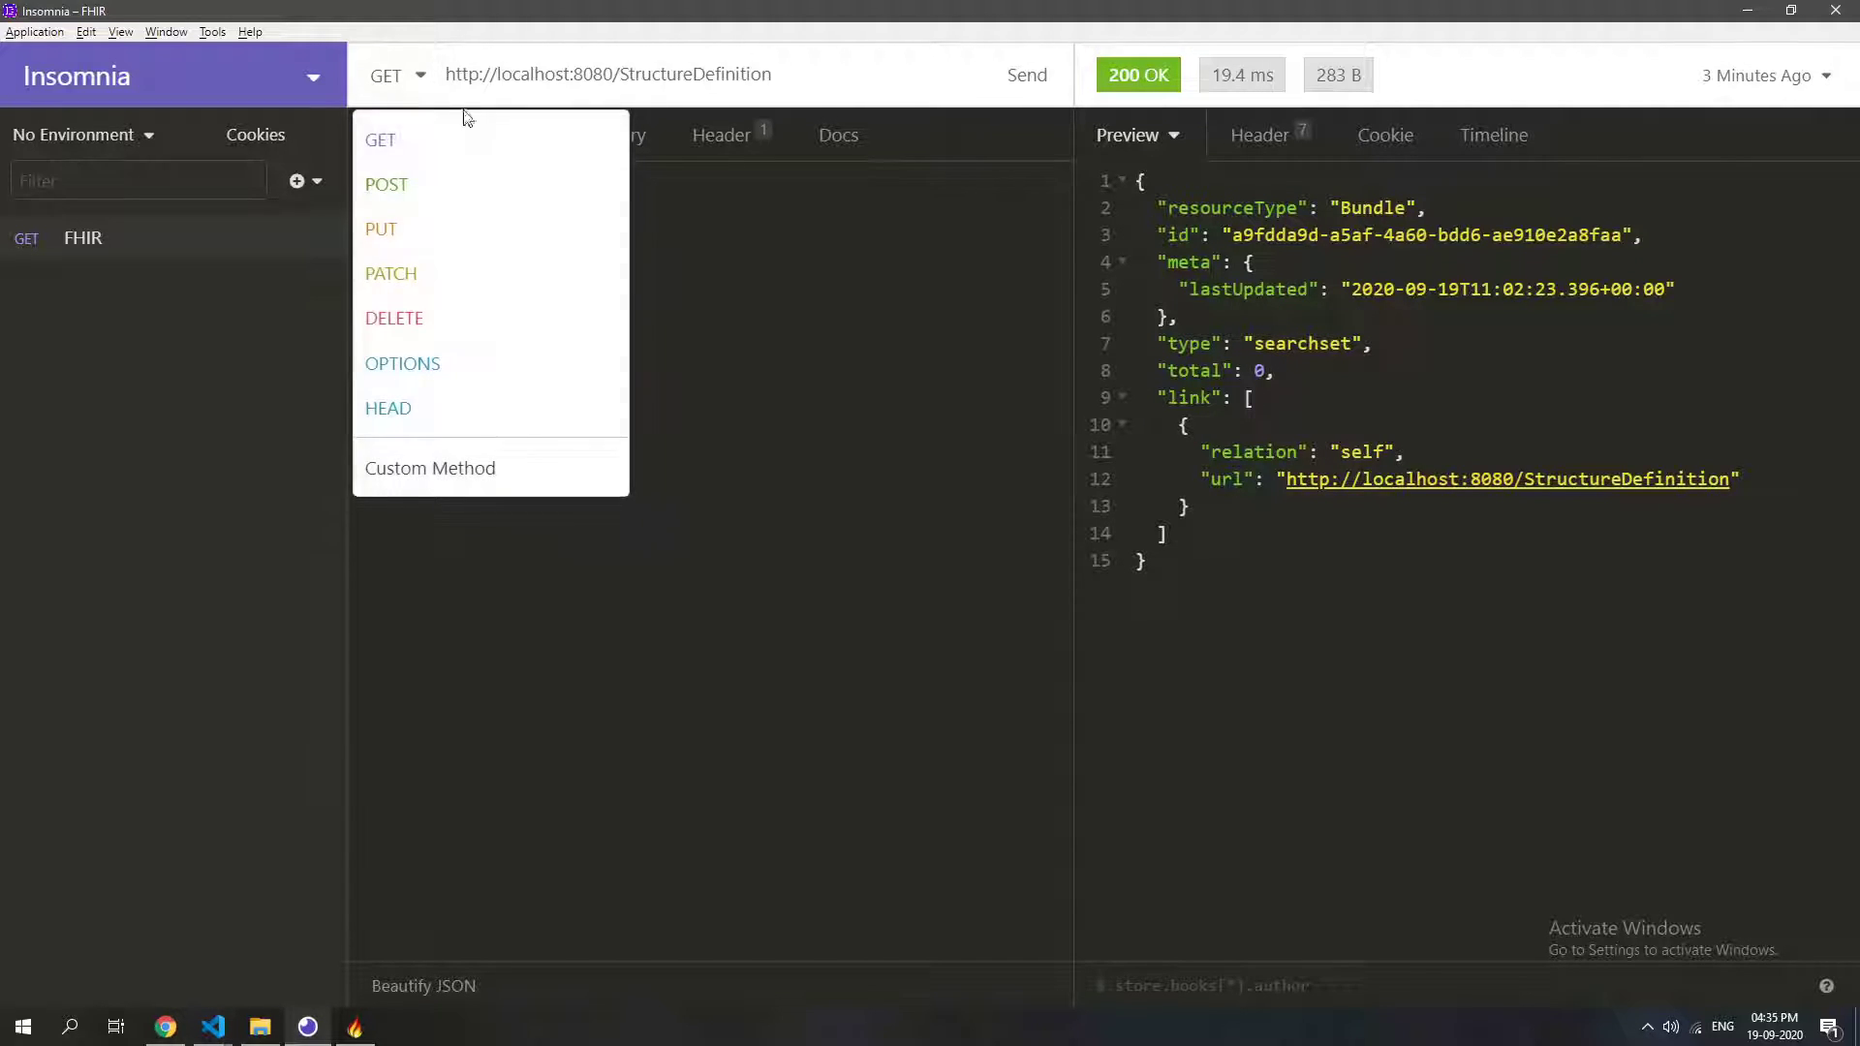
{"action": "left_click", "coordinate": [412, 183]}
{"action": "key", "text": "ctrl+v"}
{"action": "scroll", "coordinate": [689, 271], "scroll_direction": "up", "scroll_amount": 20}
{"action": "scroll", "coordinate": [688, 853], "scroll_direction": "up", "scroll_amount": 20}
{"action": "left_click", "coordinate": [899, 87]}
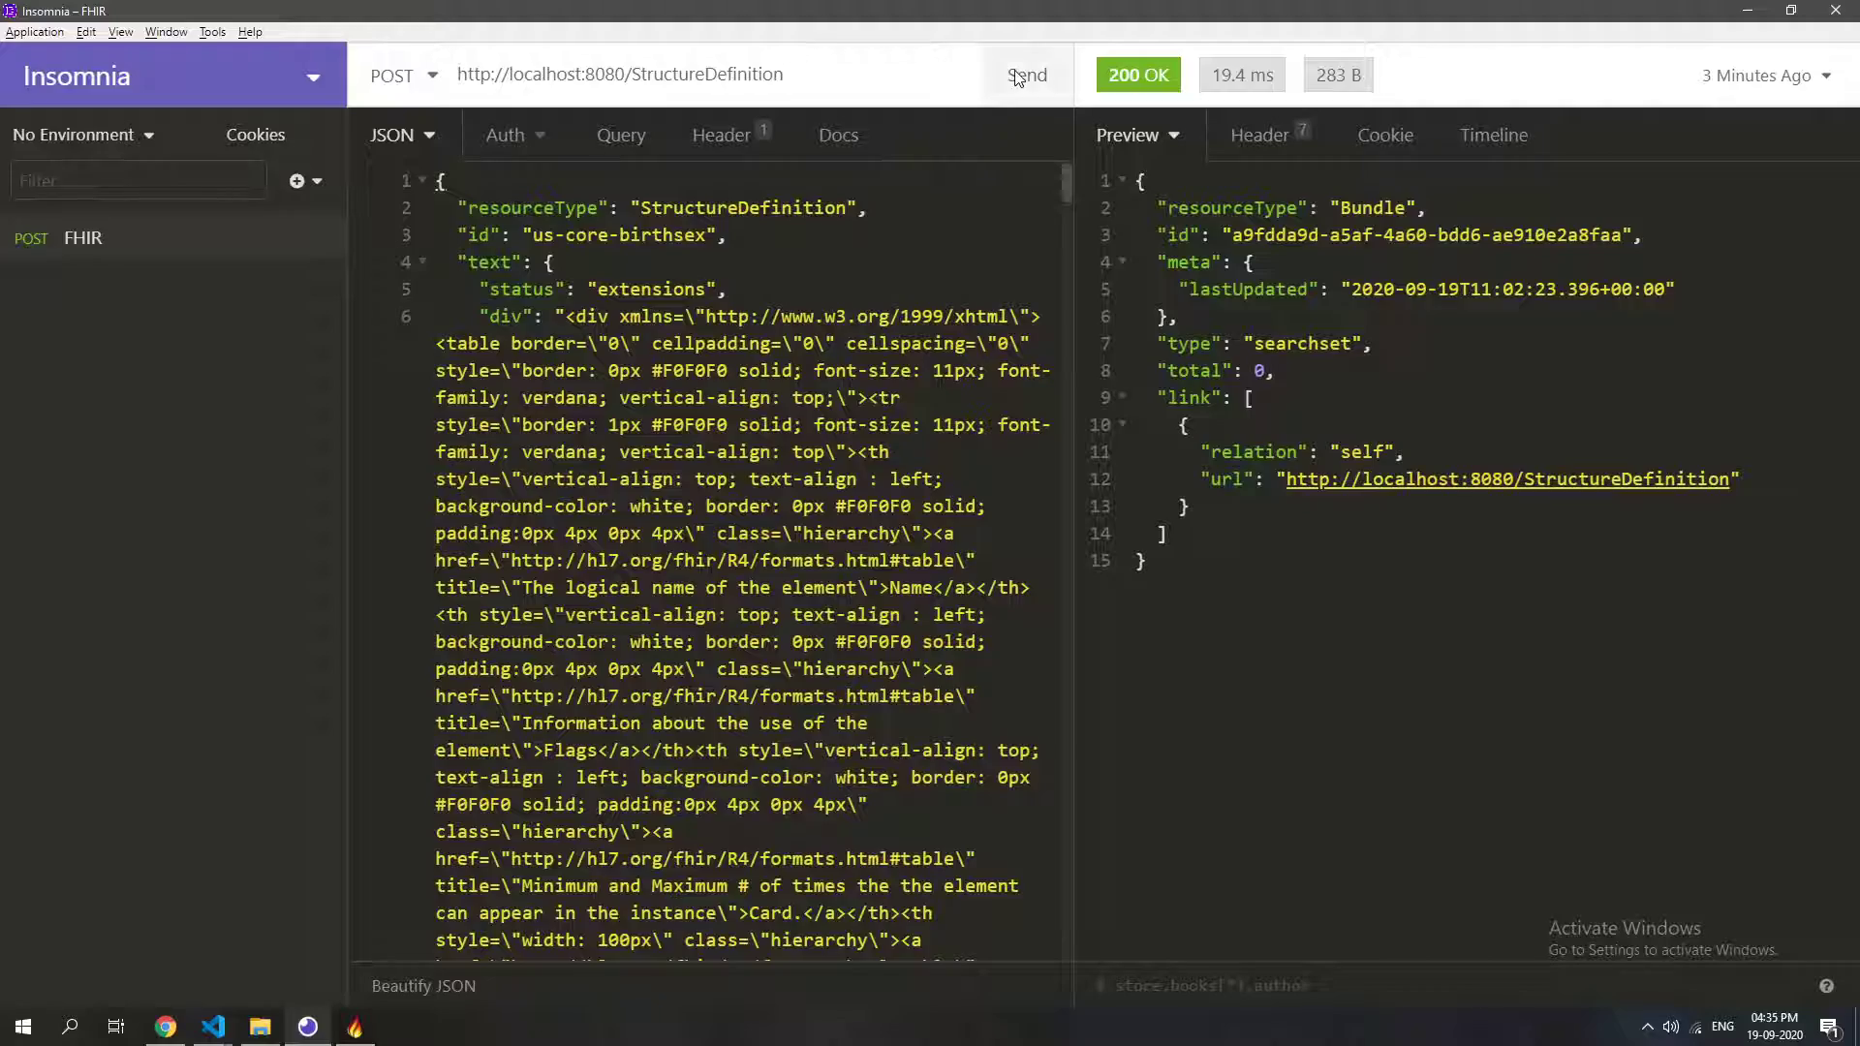
{"action": "left_click", "coordinate": [1017, 78]}
{"action": "scroll", "coordinate": [1462, 562], "scroll_direction": "up", "scroll_amount": 20}
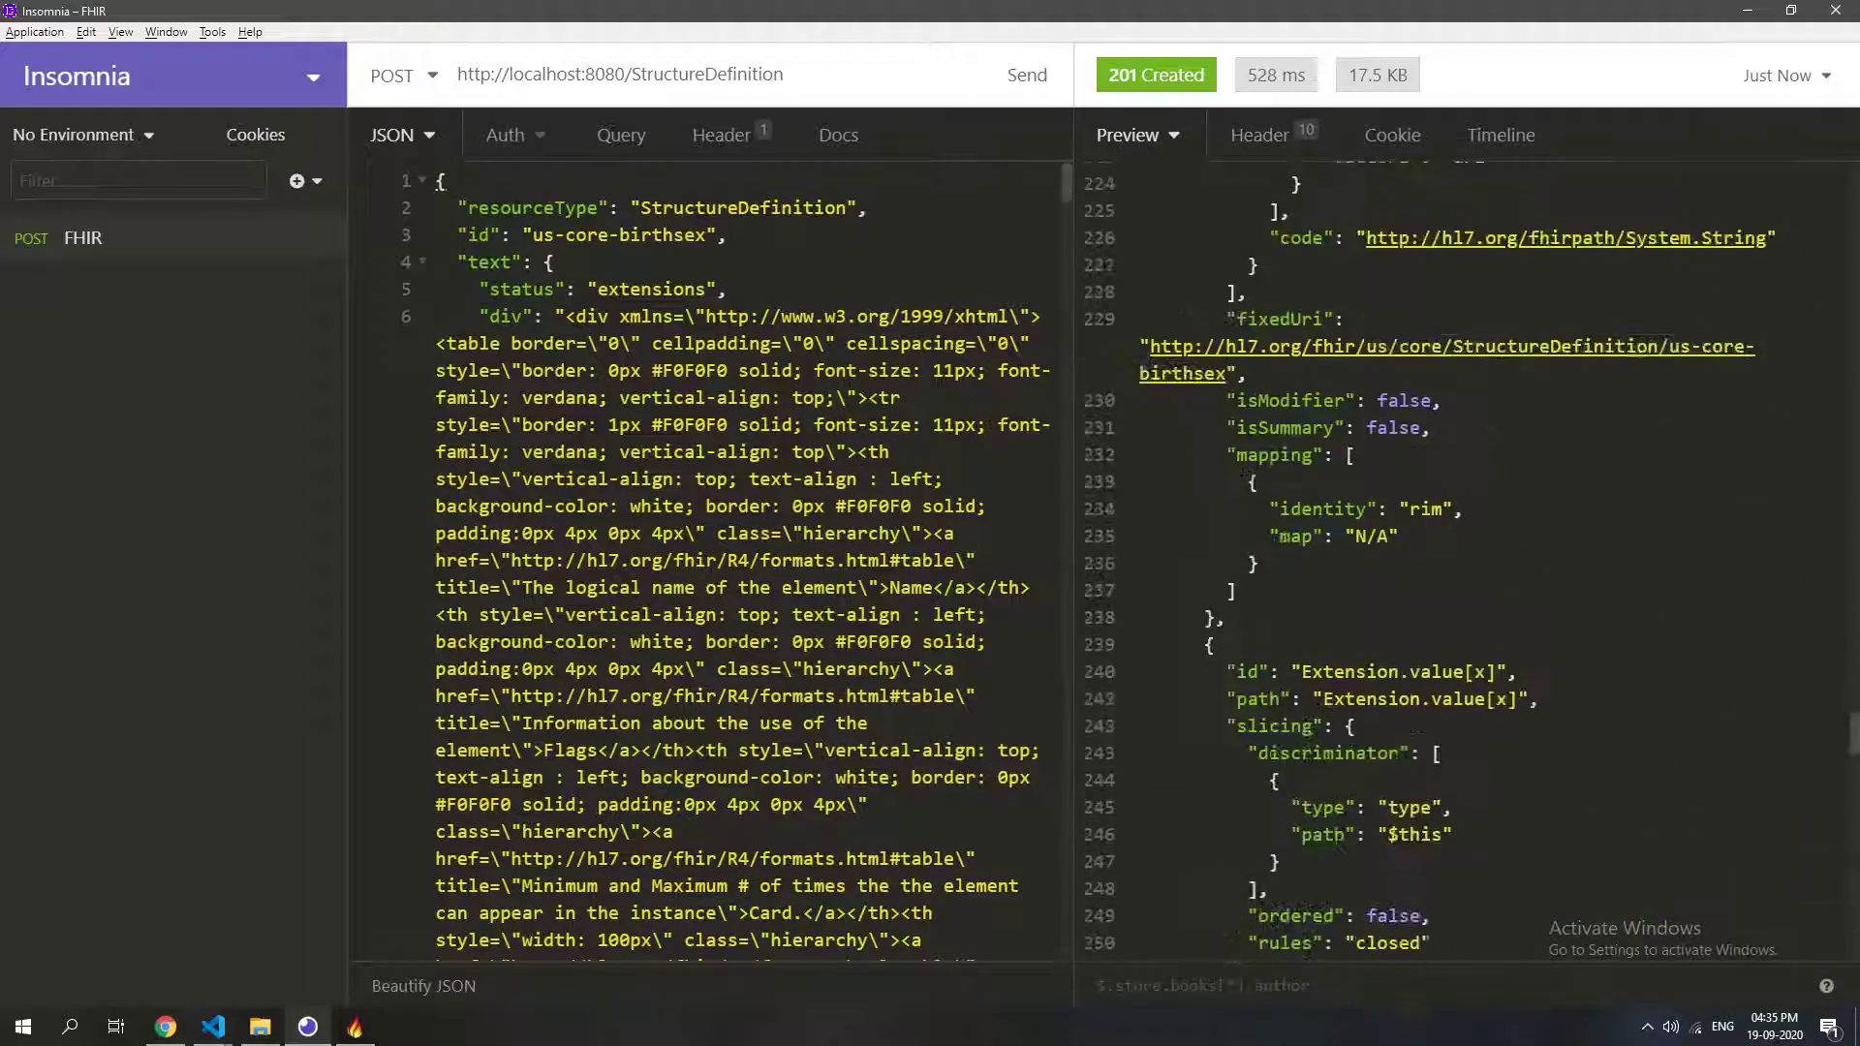
{"action": "scroll", "coordinate": [1462, 561], "scroll_direction": "up", "scroll_amount": 1}
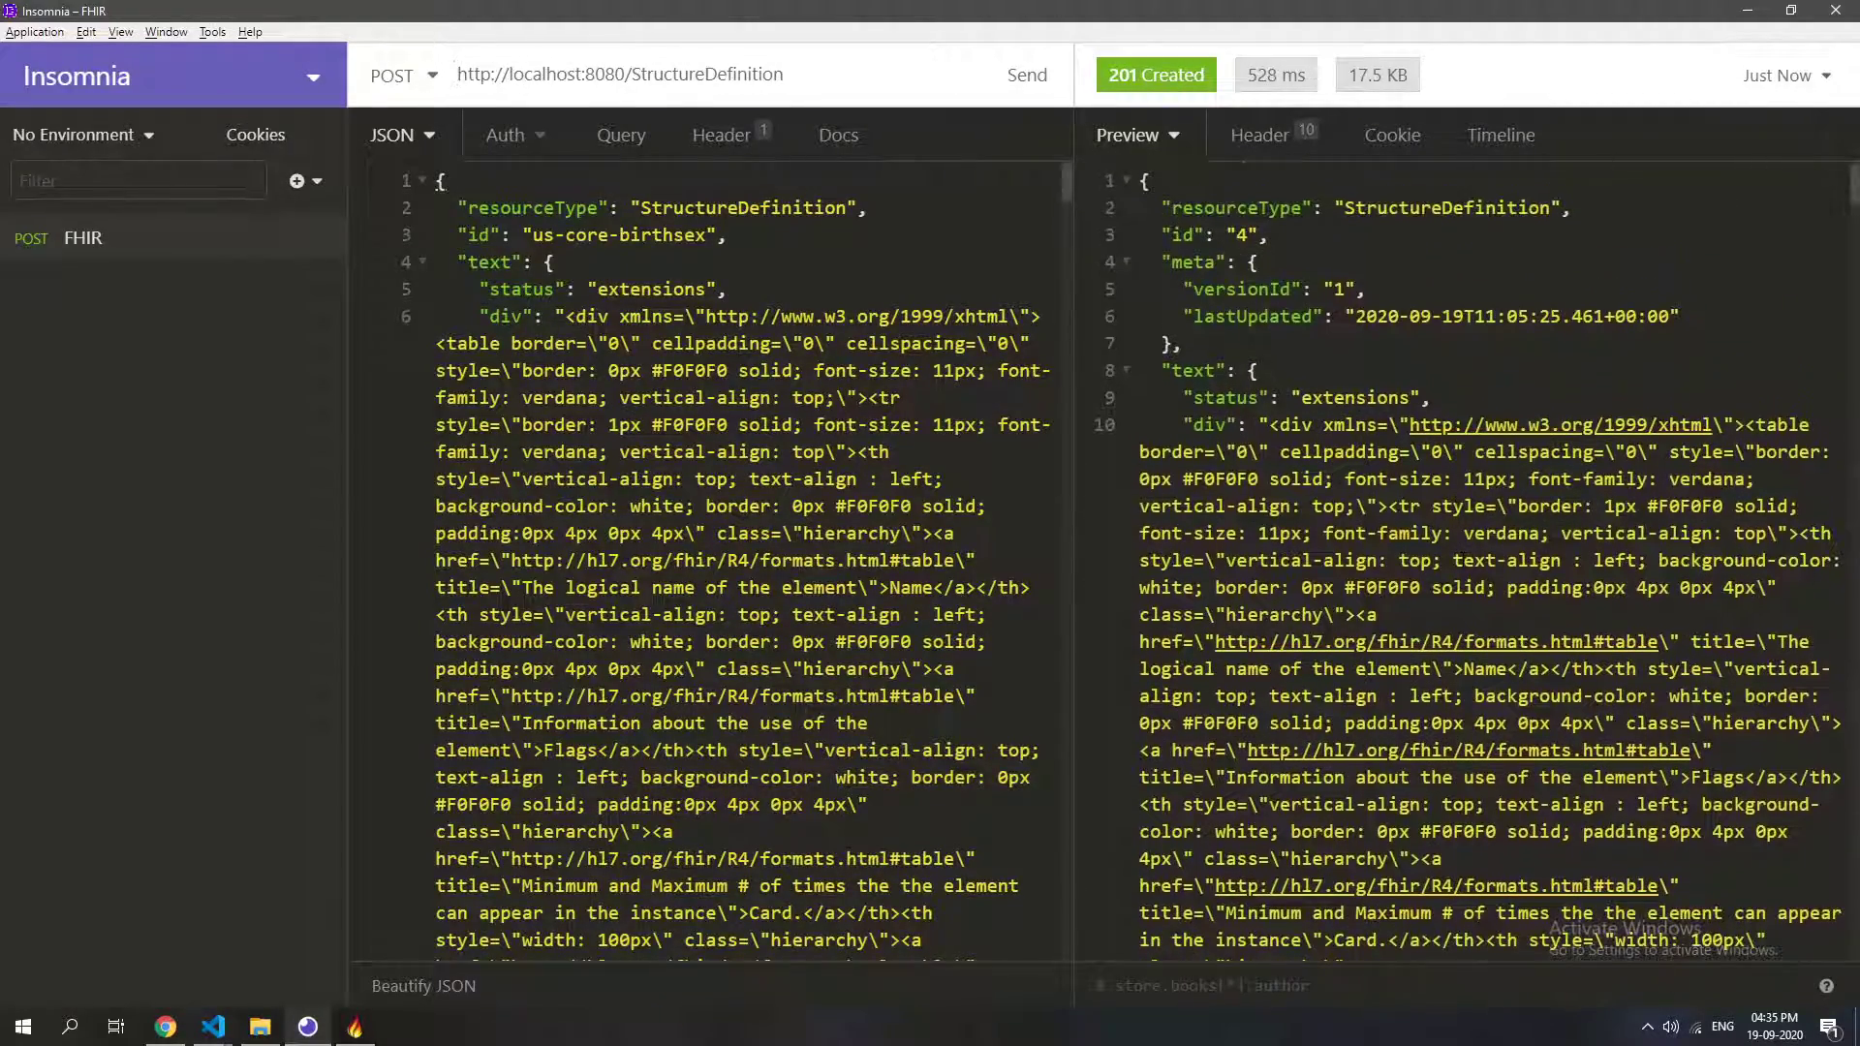
Clear the whole JSON request body and switch back to Visual Studio Code.
{"action": "left_click", "coordinate": [769, 276]}
{"action": "key", "text": "ctrl+a"}
{"action": "key", "text": "Delete"}
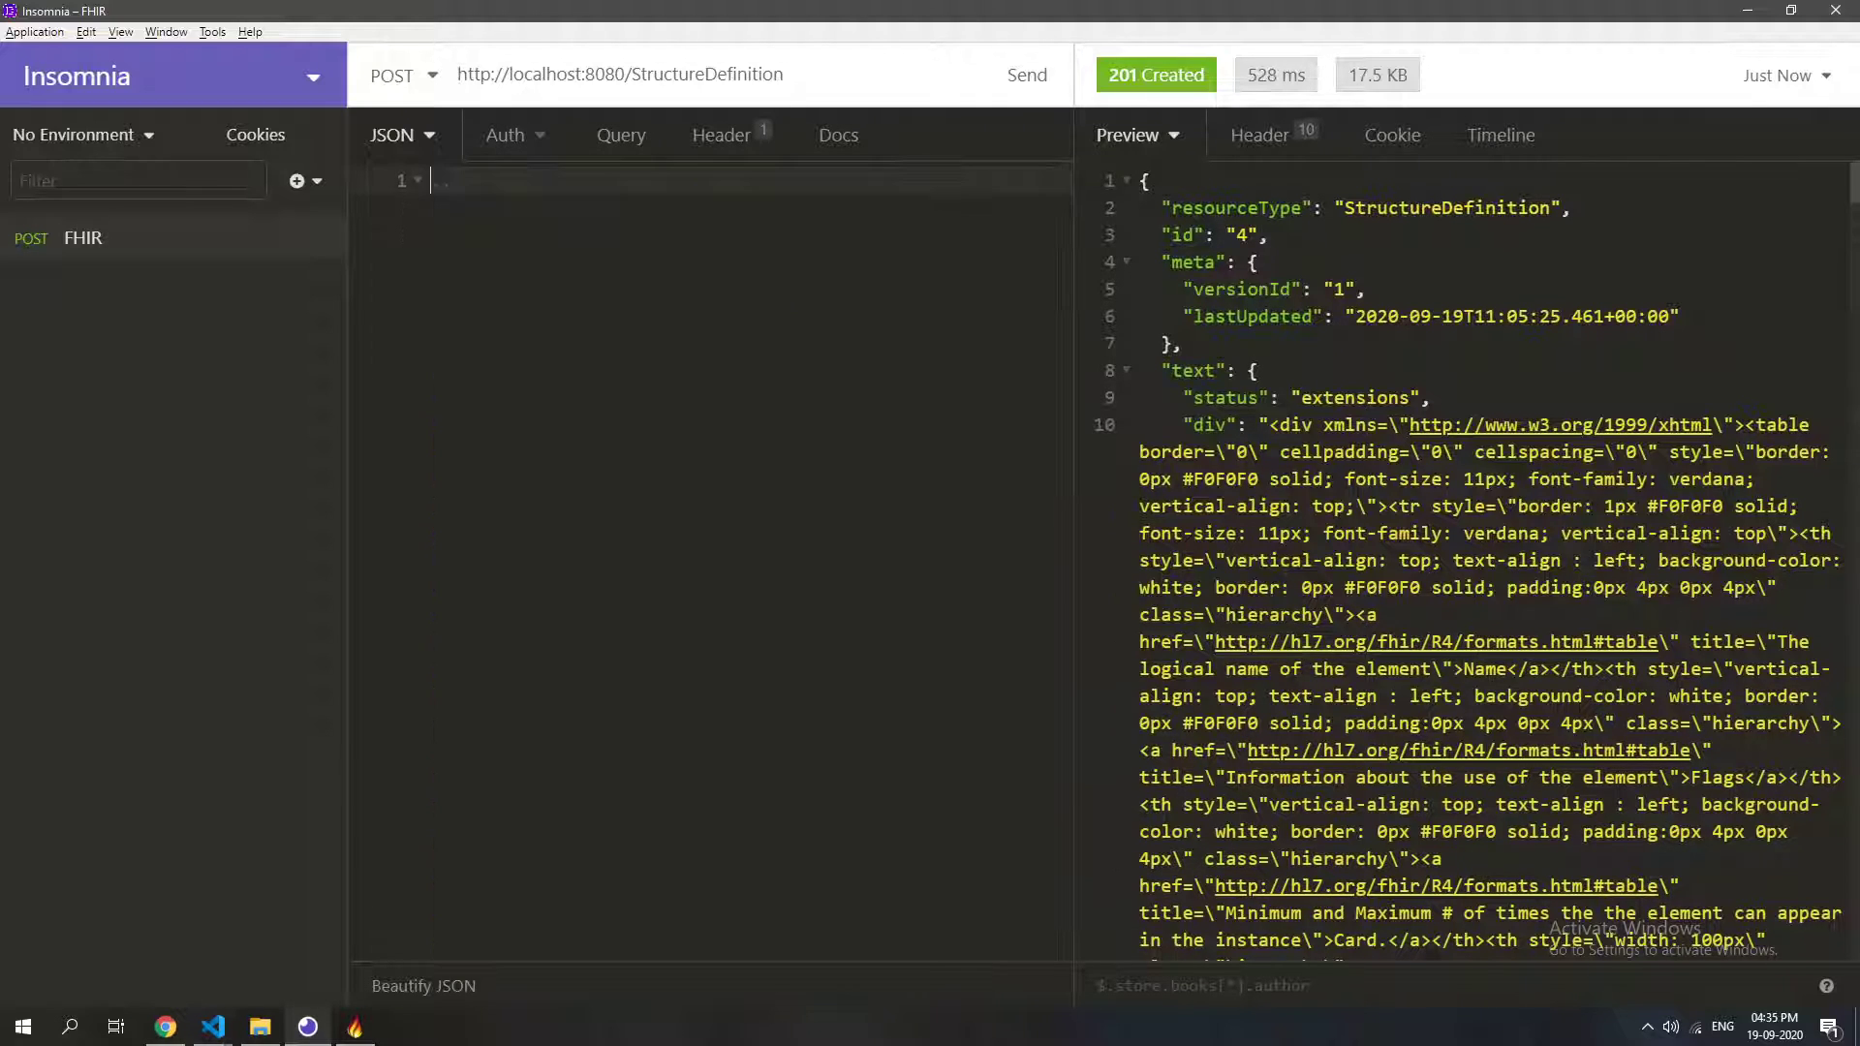
{"action": "key", "text": "alt+Tab"}
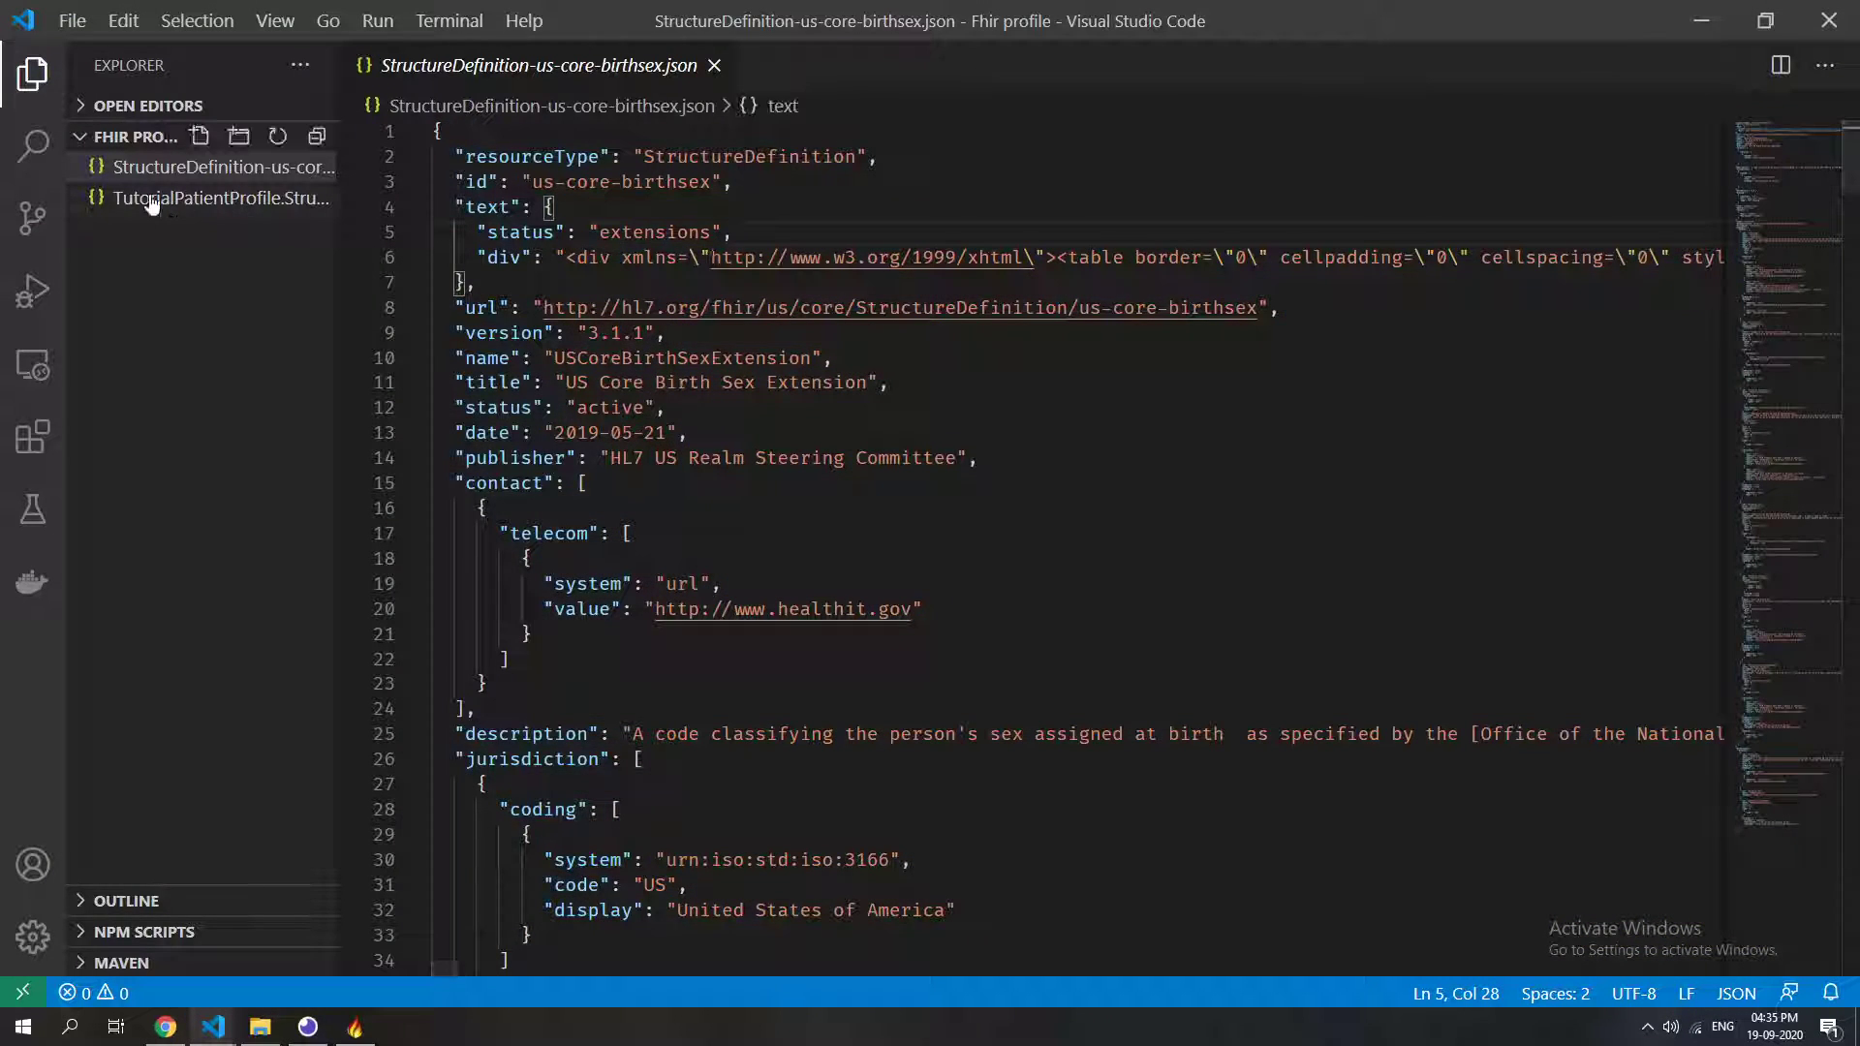
Open TutorialPatientProfile.StructureDefinition.json and examine the id, slice name, cardinality and profile URL of the myExtension element.
{"action": "left_click", "coordinate": [221, 198]}
{"action": "scroll", "coordinate": [1065, 542], "scroll_direction": "down", "scroll_amount": 17}
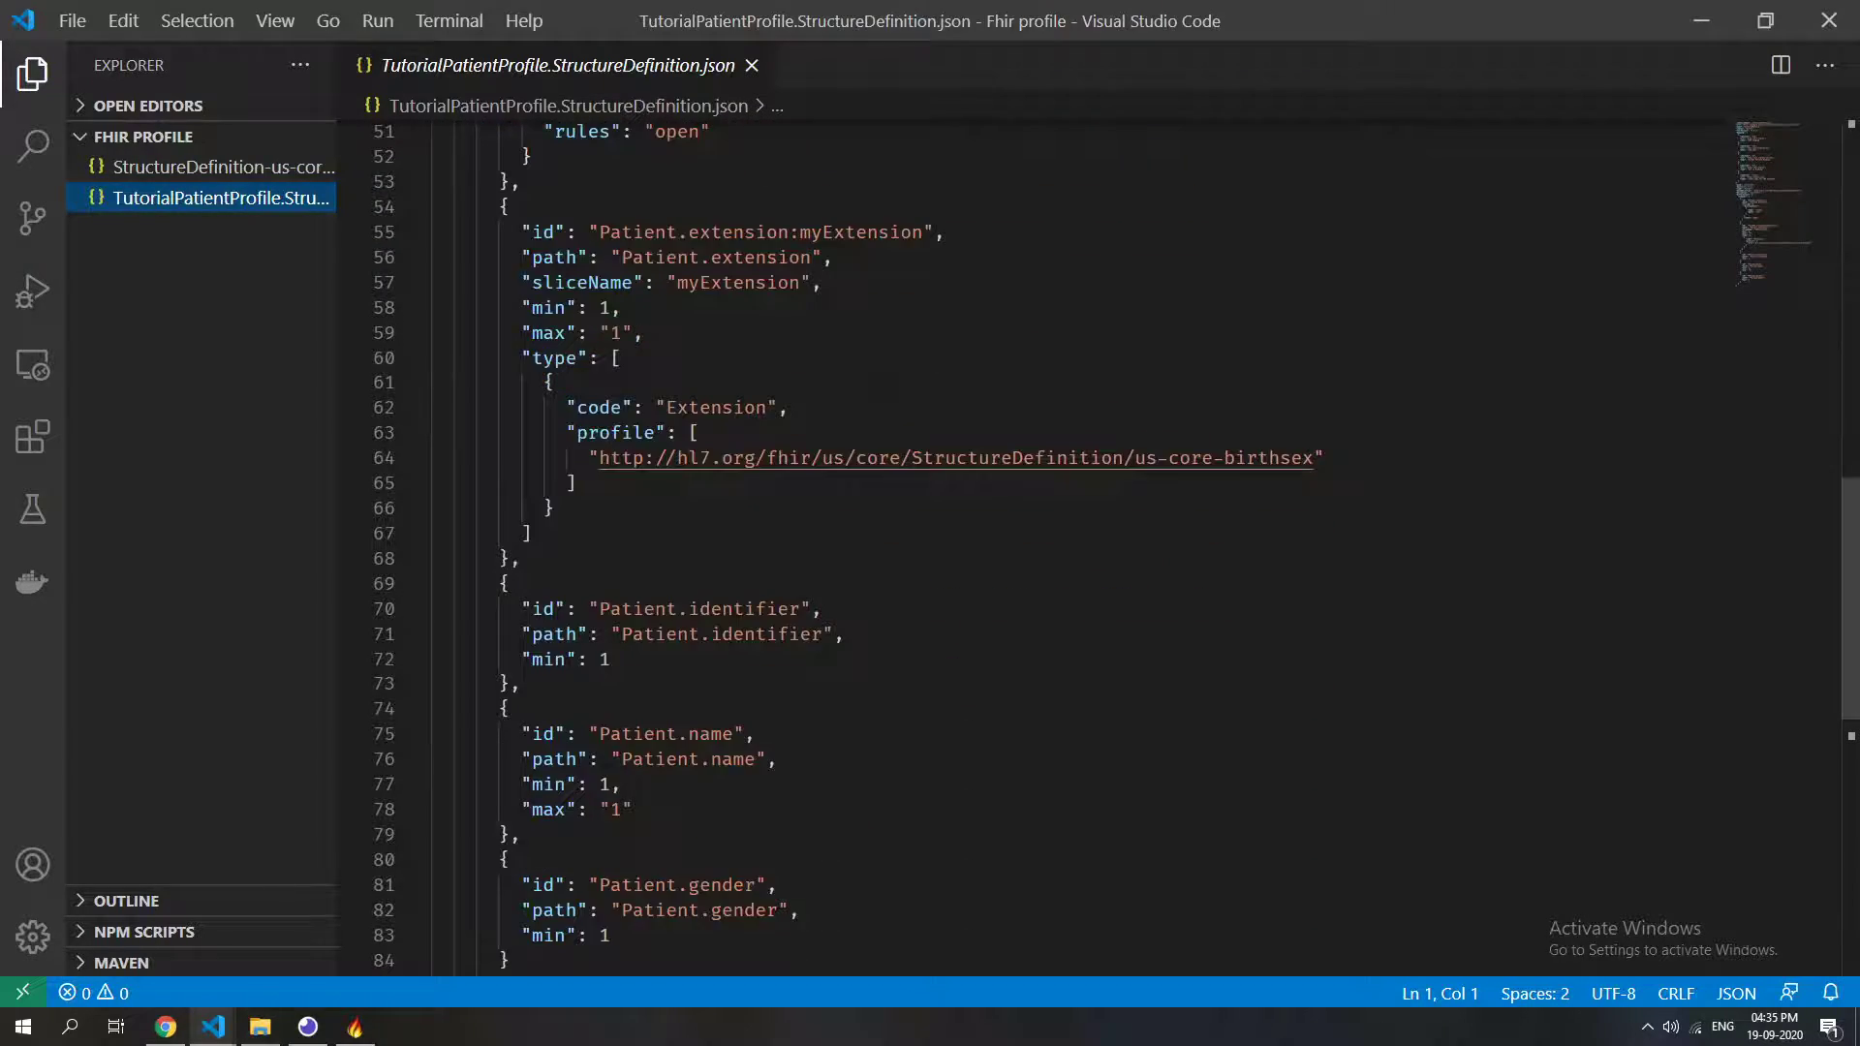
{"action": "scroll", "coordinate": [691, 232], "scroll_direction": "up", "scroll_amount": 4}
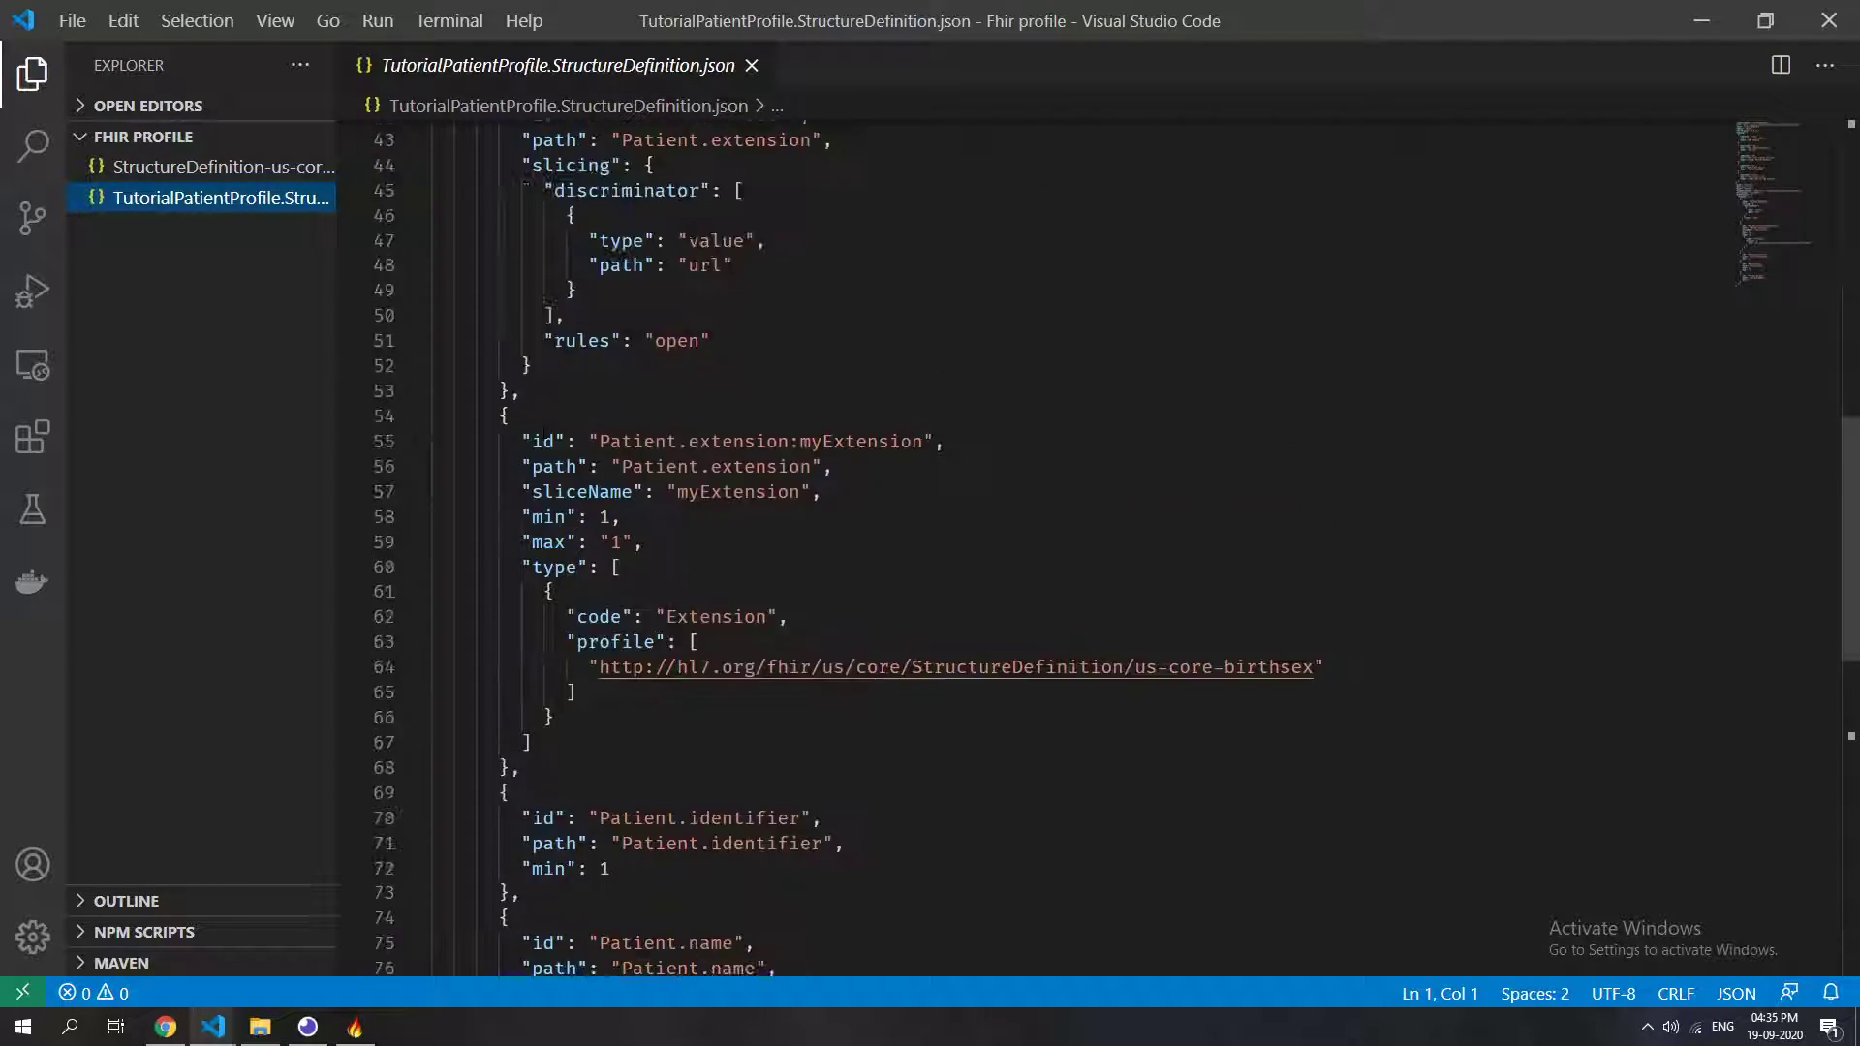
{"action": "left_click_drag", "start_coordinate": [637, 511], "coordinate": [848, 510]}
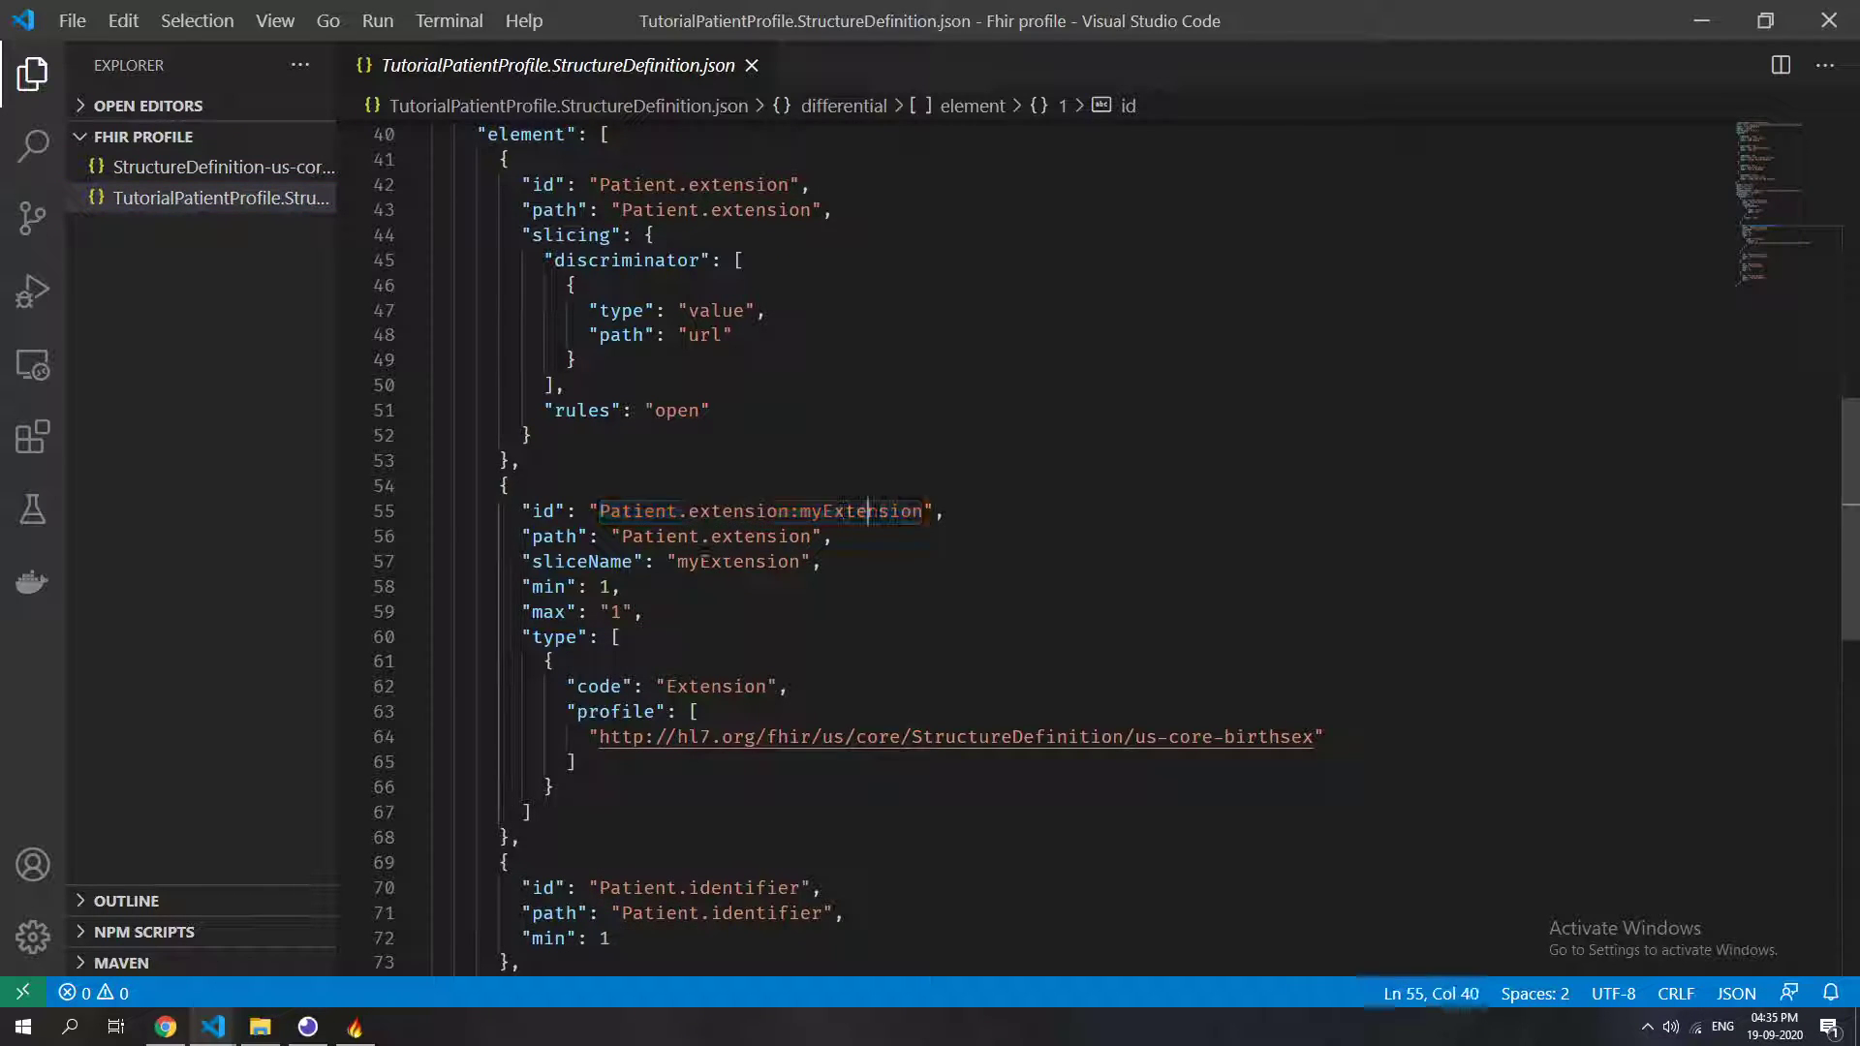
{"action": "double_click", "coordinate": [847, 511]}
{"action": "scroll", "coordinate": [846, 510], "scroll_direction": "down", "scroll_amount": 1}
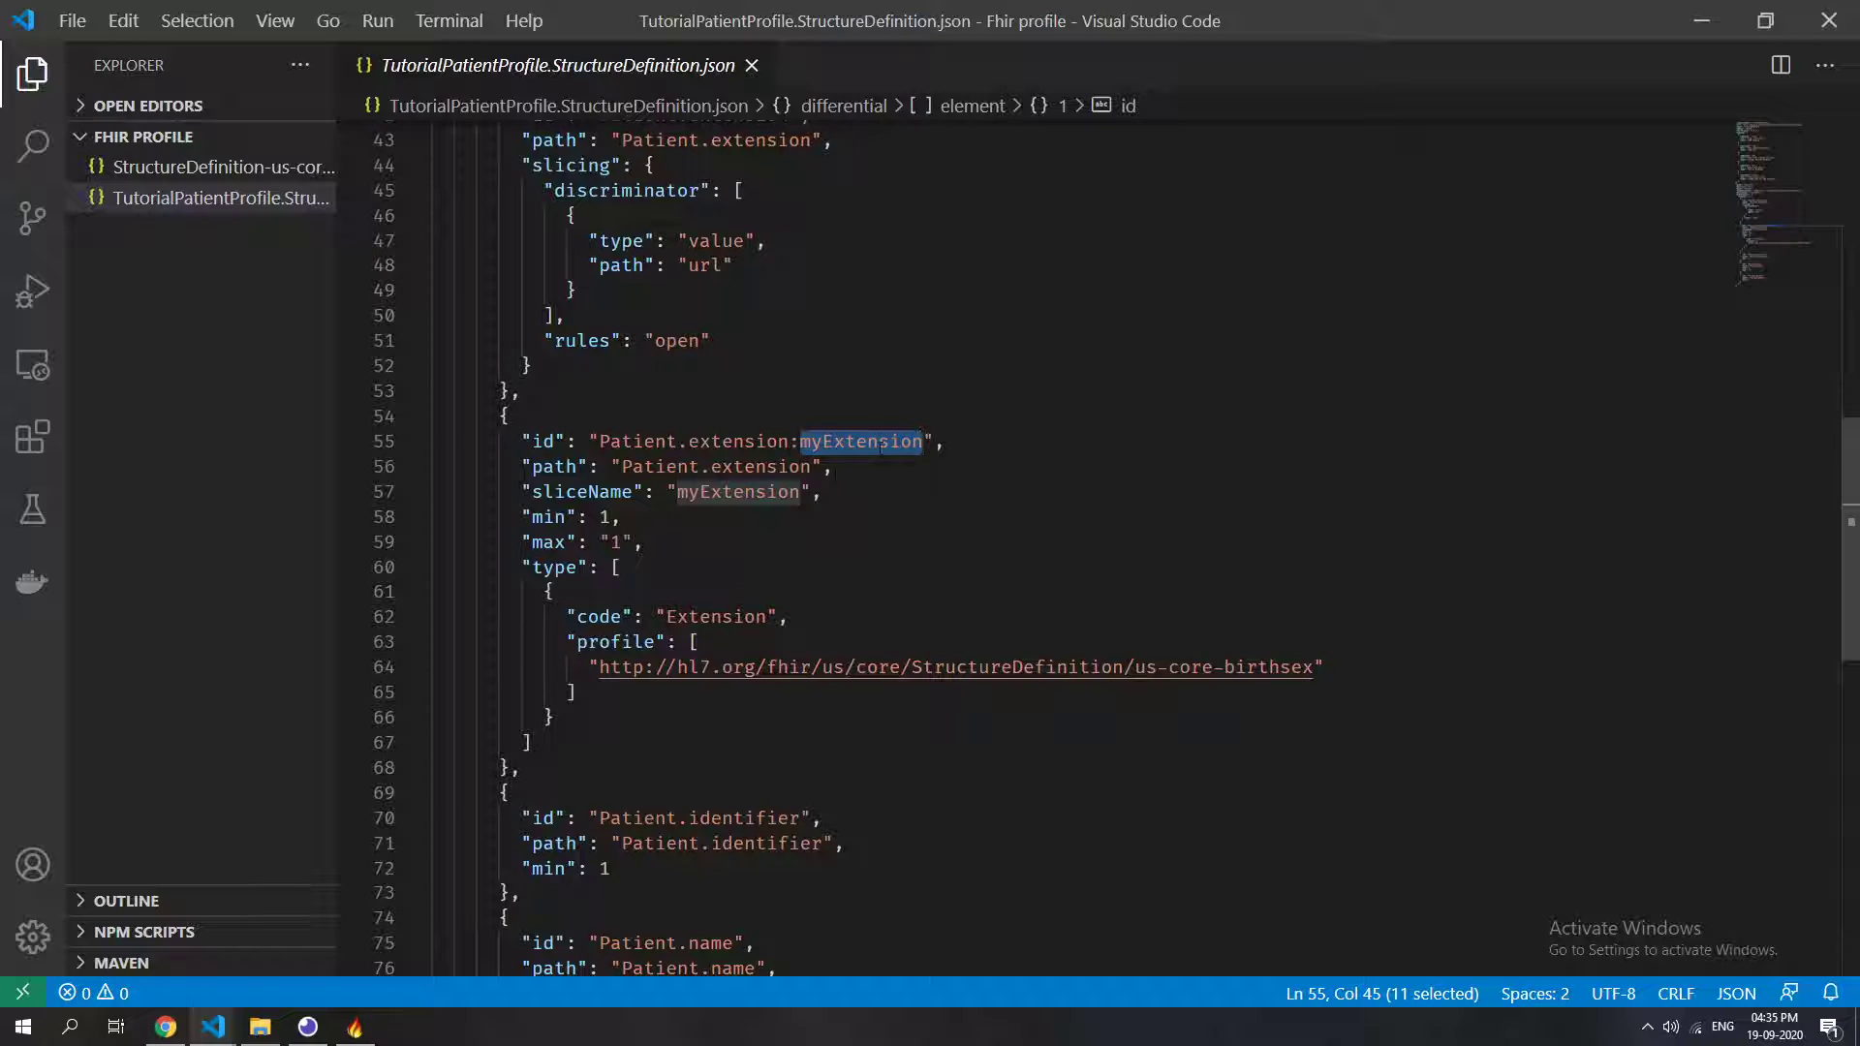
{"action": "left_click", "coordinate": [880, 446]}
{"action": "double_click", "coordinate": [723, 492]}
{"action": "key", "text": "alt+Tab"}
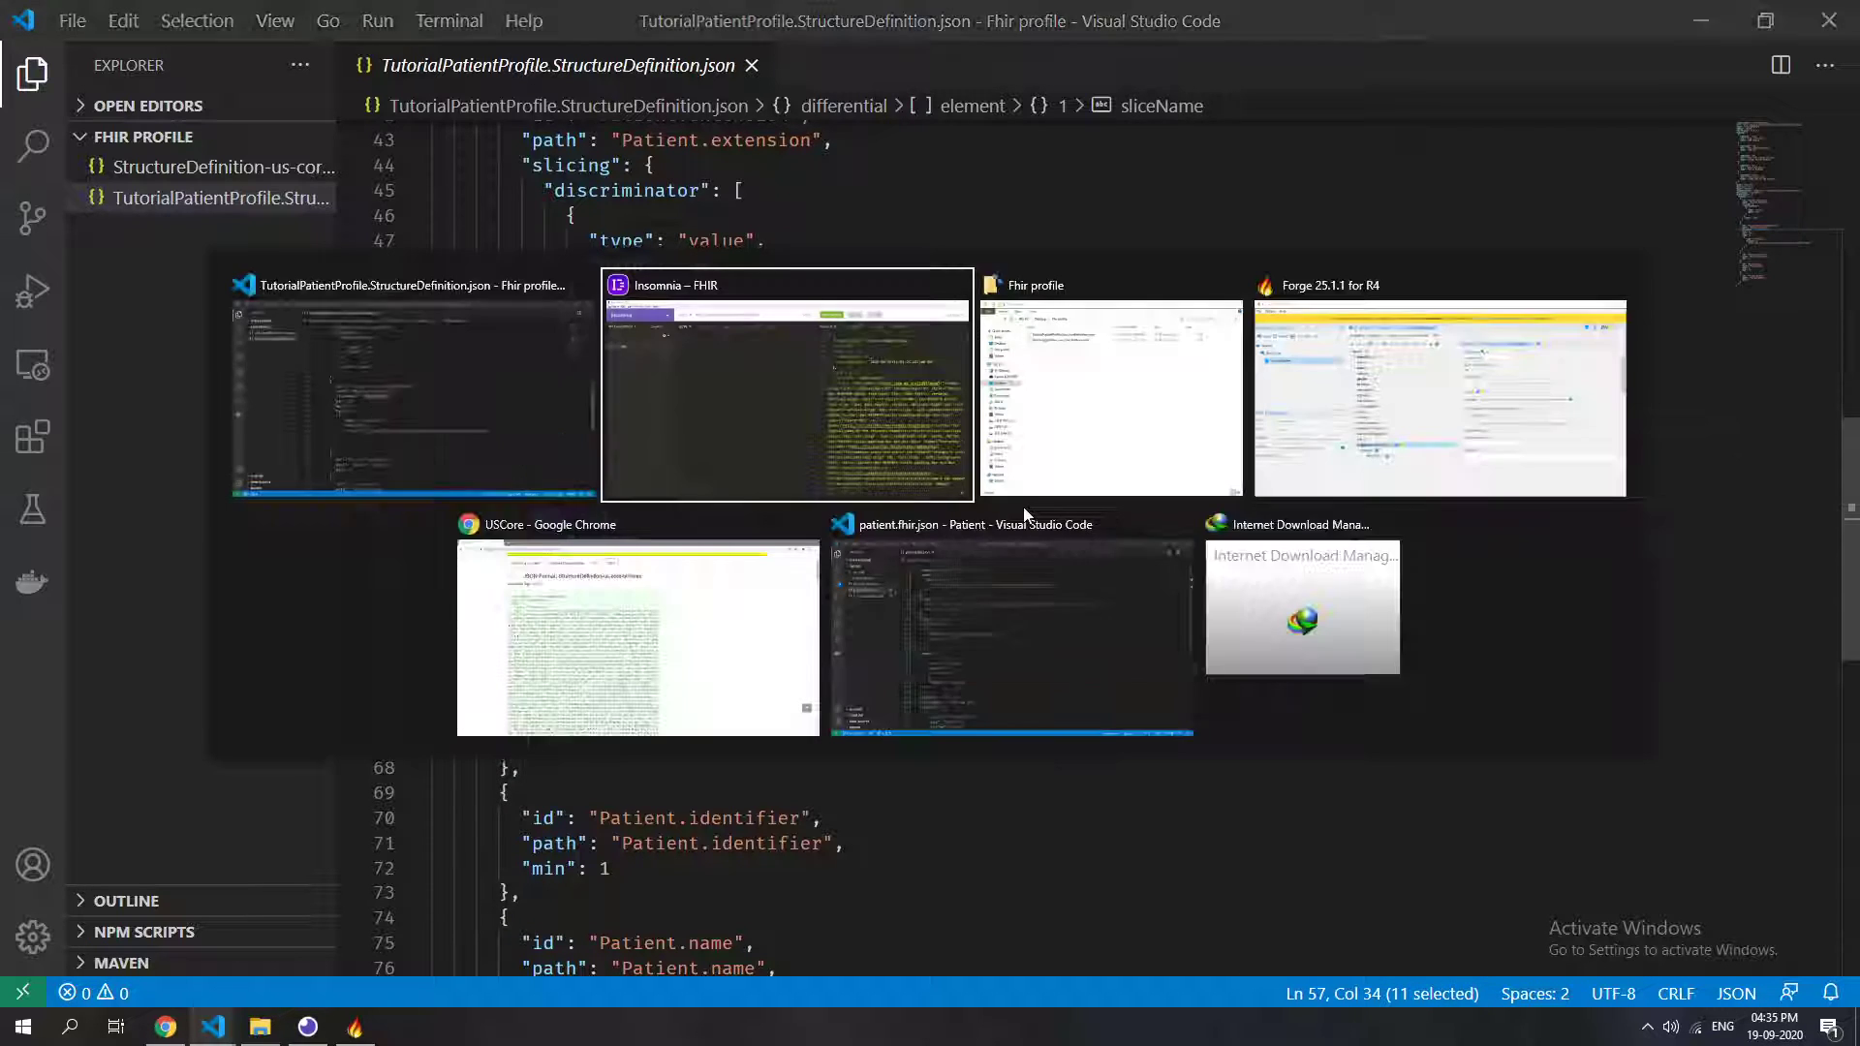
{"action": "key", "text": "alt+shift+Tab"}
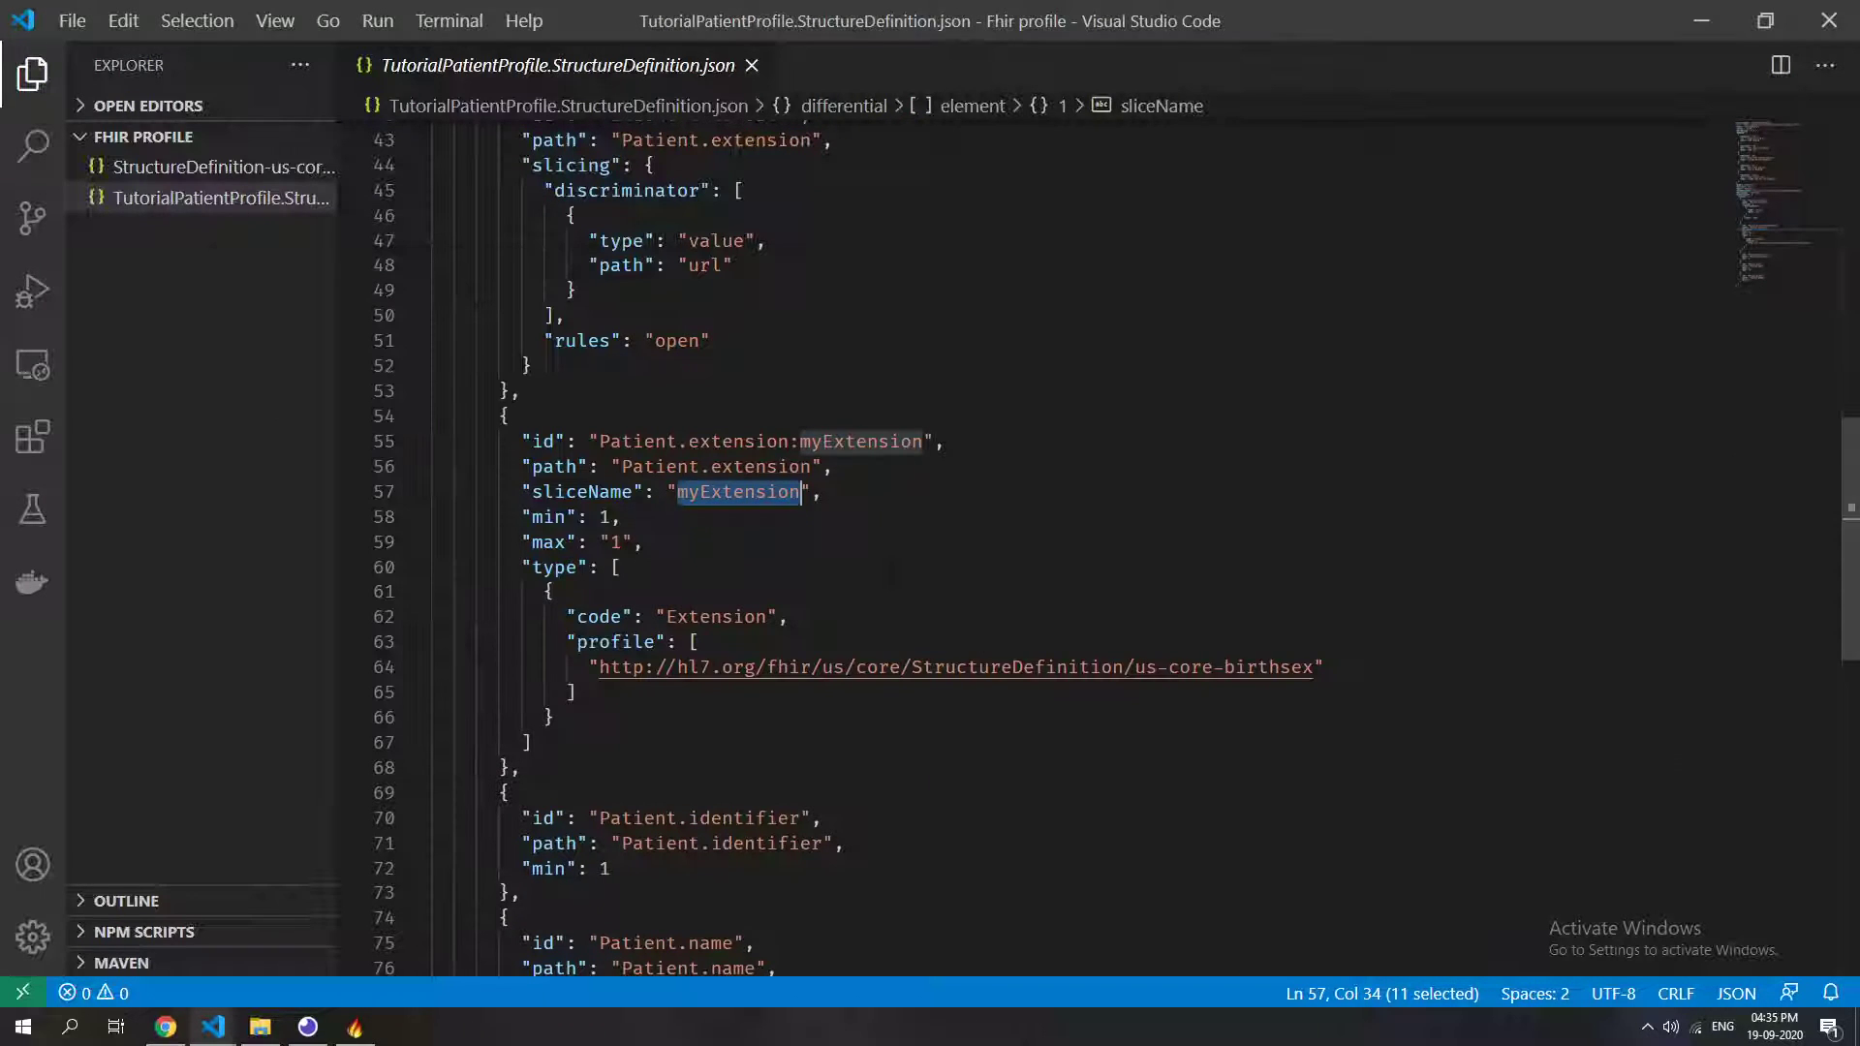
{"action": "key", "text": "End"}
{"action": "scroll", "coordinate": [969, 542], "scroll_direction": "down", "scroll_amount": 6}
{"action": "scroll", "coordinate": [968, 542], "scroll_direction": "up", "scroll_amount": 8}
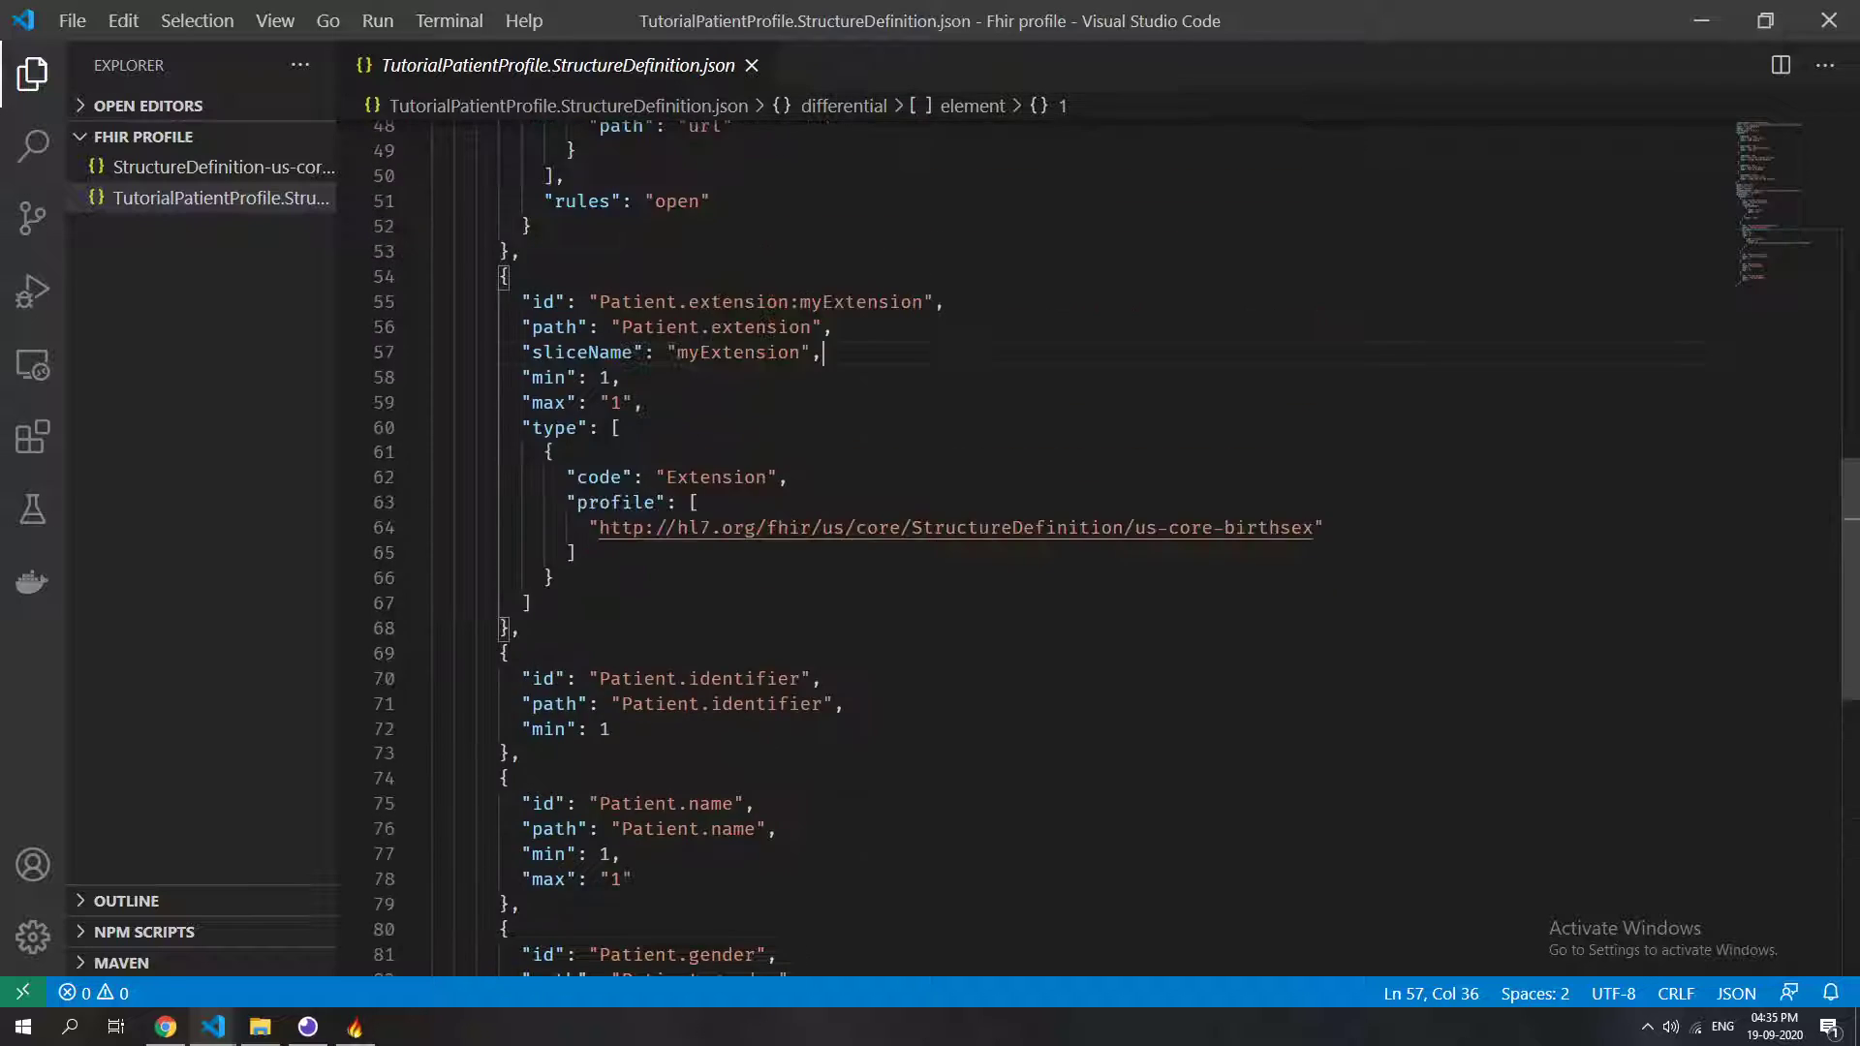
Switch to Forge, rename the extension's slice from myExtension to birthSex and save the TutorialPatient profile.
{"action": "key", "text": "alt+Tab"}
{"action": "key", "text": "alt+Tab"}
{"action": "key", "text": "alt+Tab"}
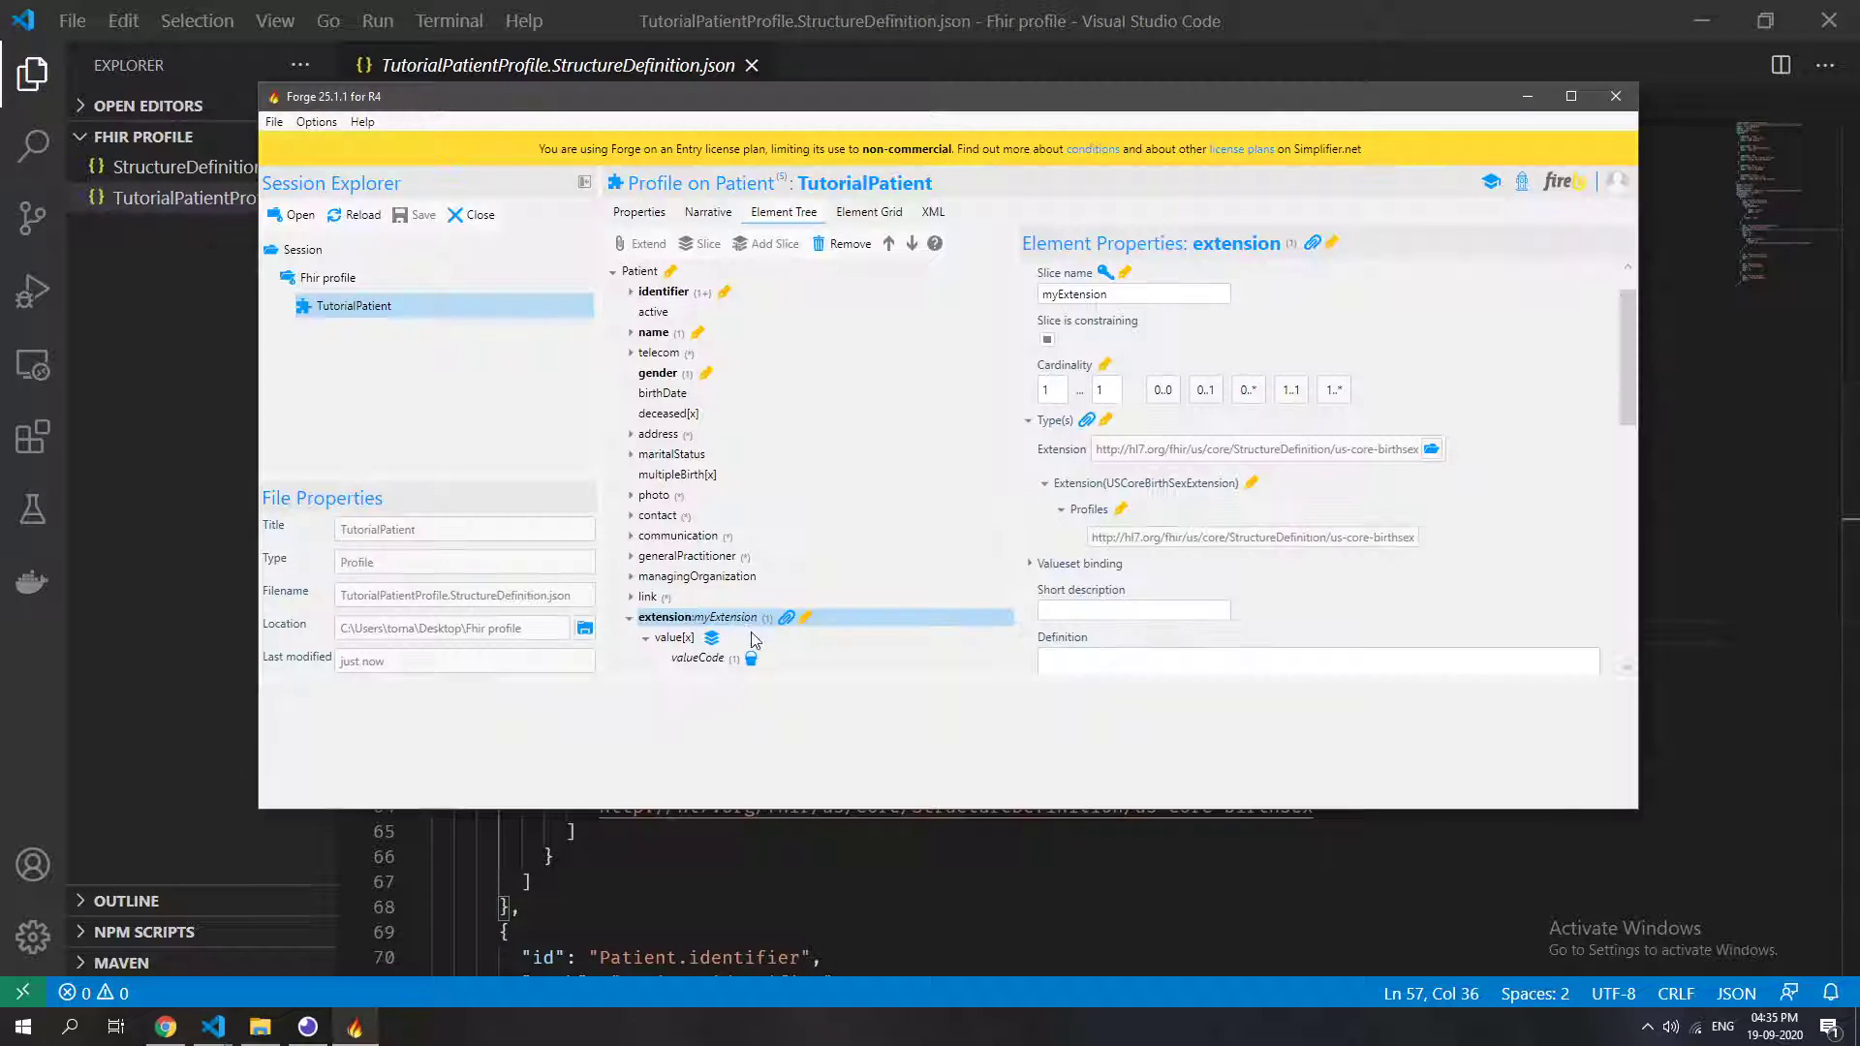
{"action": "double_click", "coordinate": [1140, 294]}
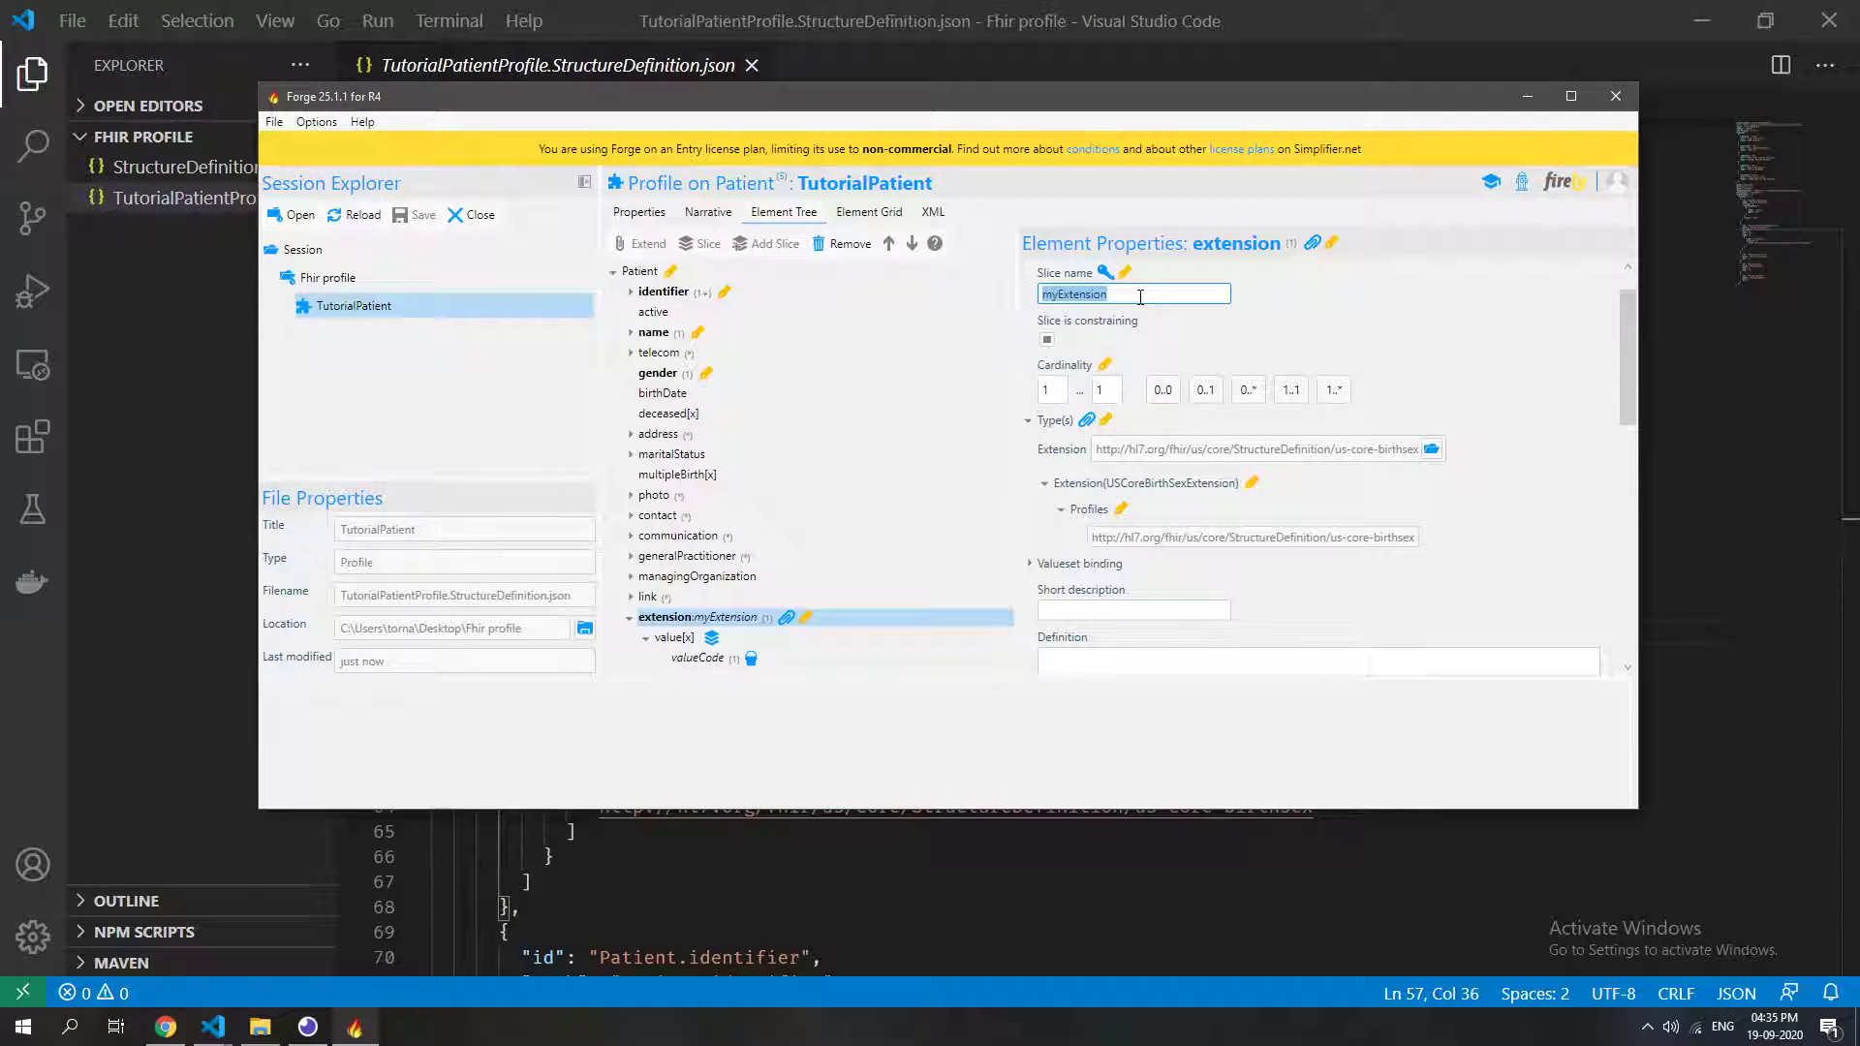
{"action": "type", "text": "birt"}
{"action": "left_click", "coordinate": [1053, 392]}
{"action": "left_click", "coordinate": [411, 219]}
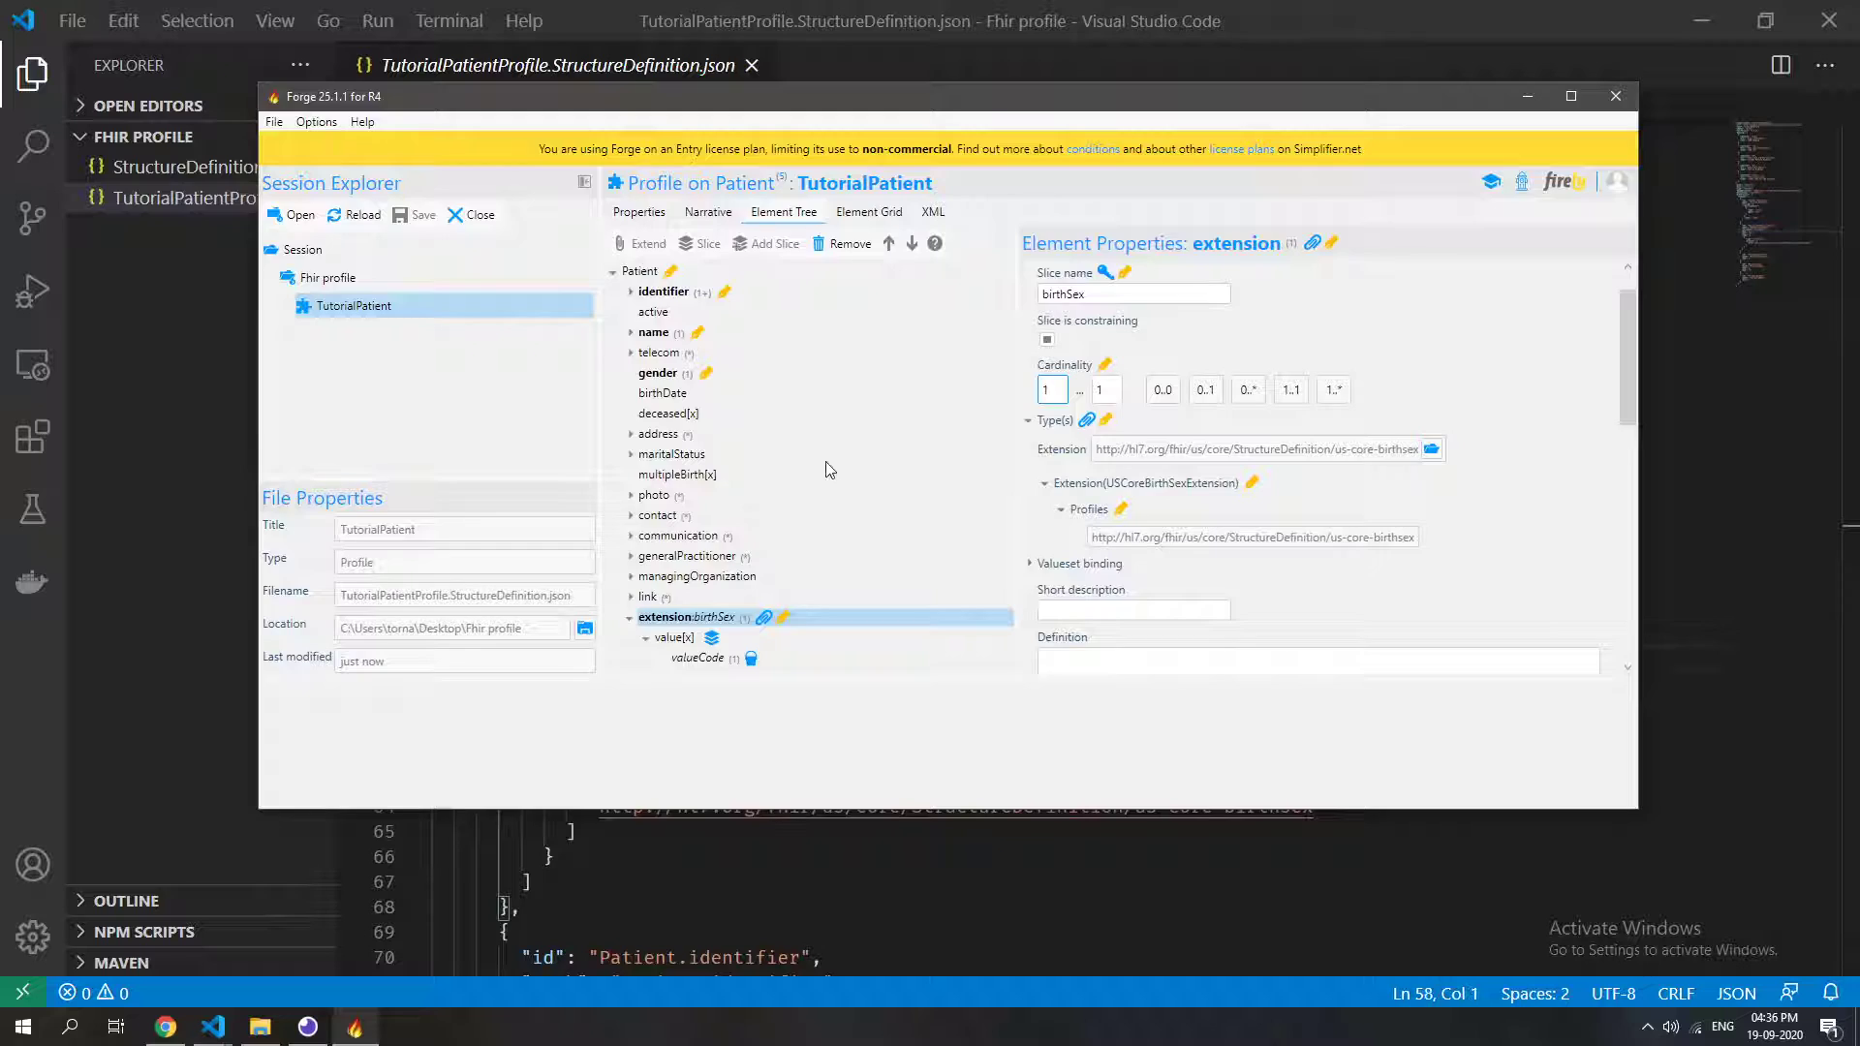
Return to TutorialPatientProfile.StructureDefinition.json in Visual Studio Code, check the renamed birthSex slice and select the entire file content for copying.
{"action": "key", "text": "alt+Tab"}
{"action": "left_click", "coordinate": [844, 556]}
{"action": "scroll", "coordinate": [845, 556], "scroll_direction": "down", "scroll_amount": 1}
{"action": "double_click", "coordinate": [845, 511]}
{"action": "left_click", "coordinate": [849, 537]}
{"action": "key", "text": "ctrl+a"}
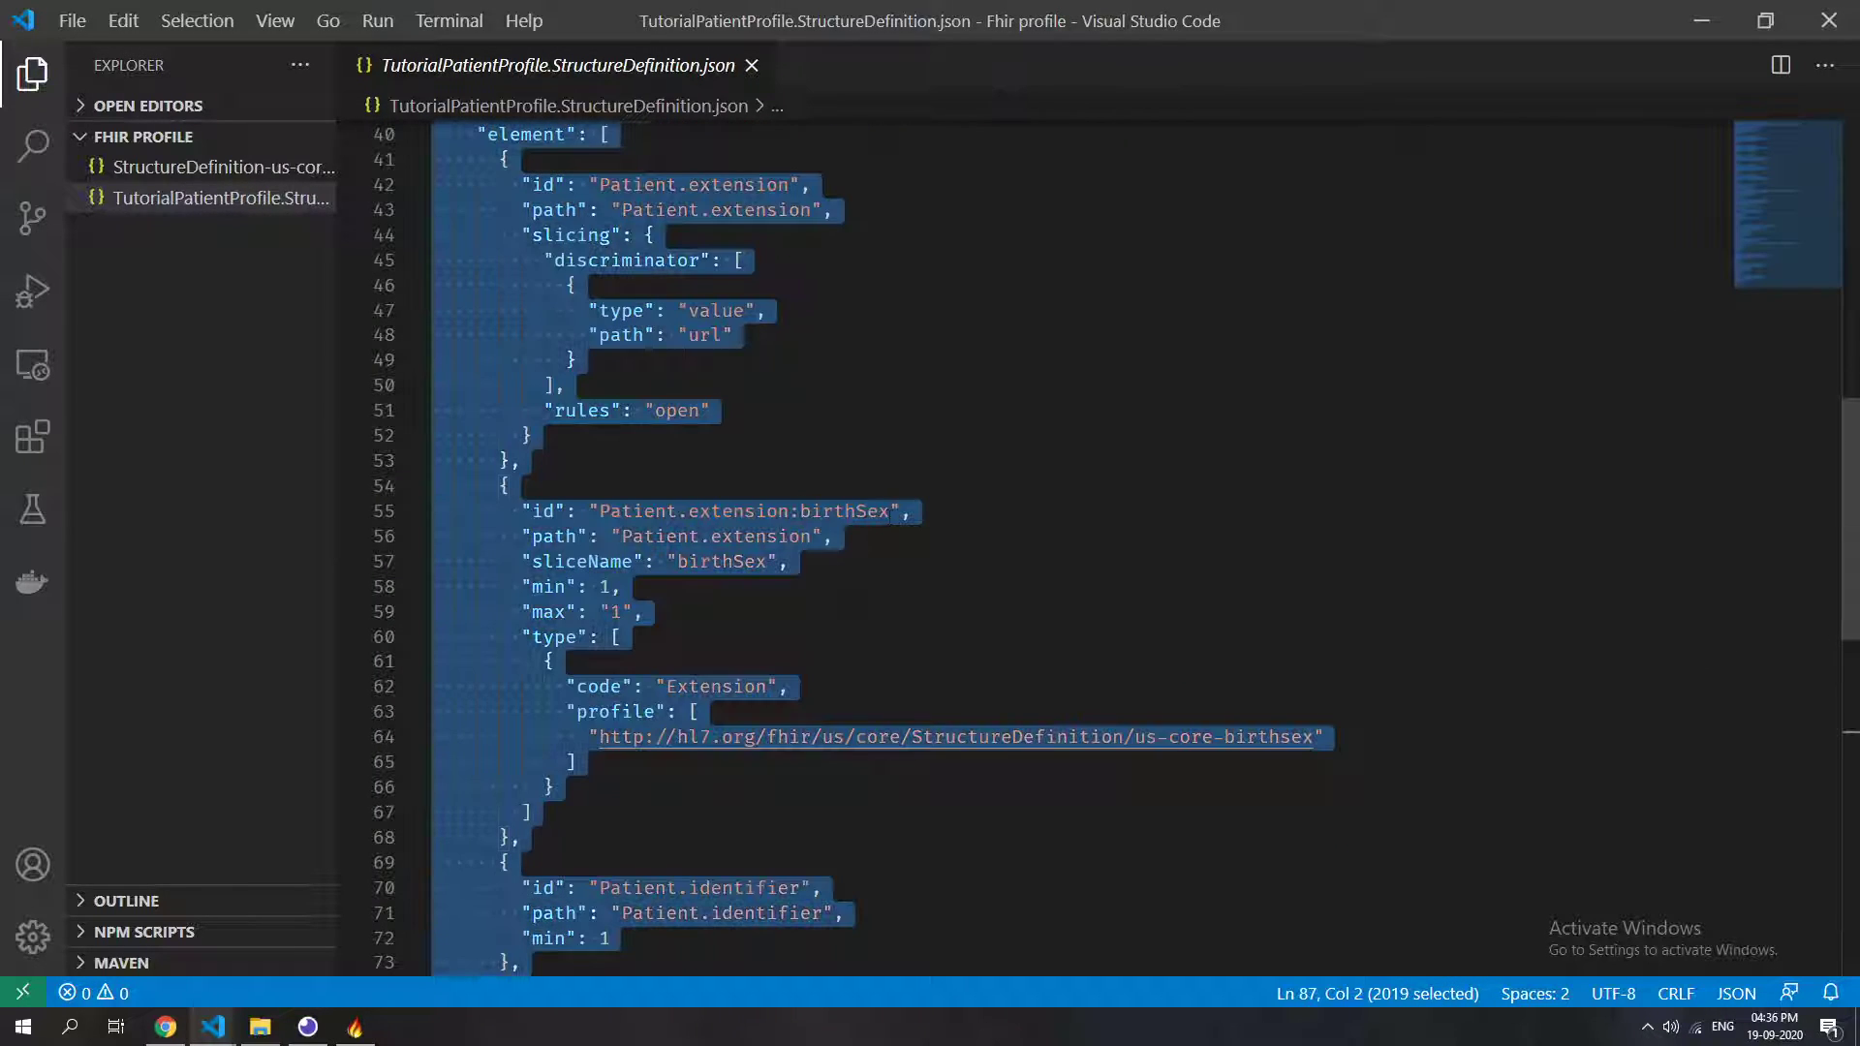
{"action": "key", "text": "alt+Tab"}
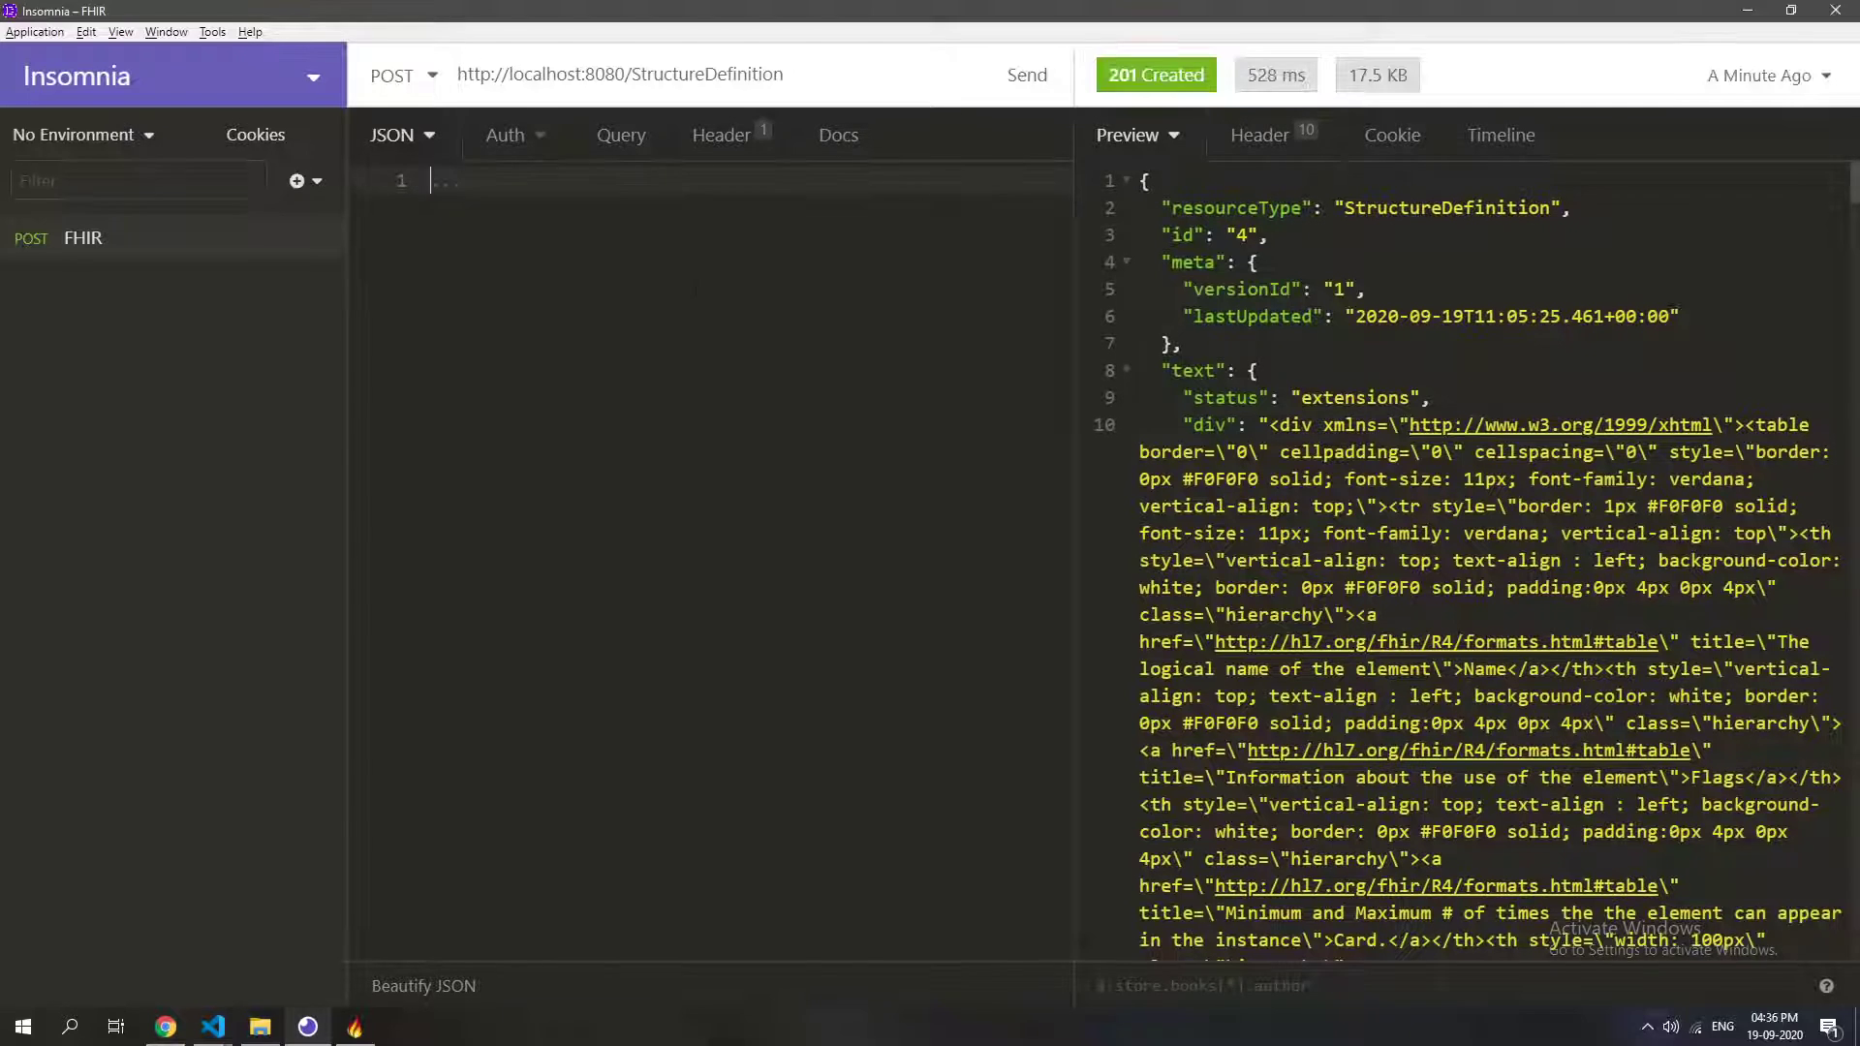
{"action": "key", "text": "ctrl+v"}
{"action": "scroll", "coordinate": [745, 387], "scroll_direction": "up", "scroll_amount": 15}
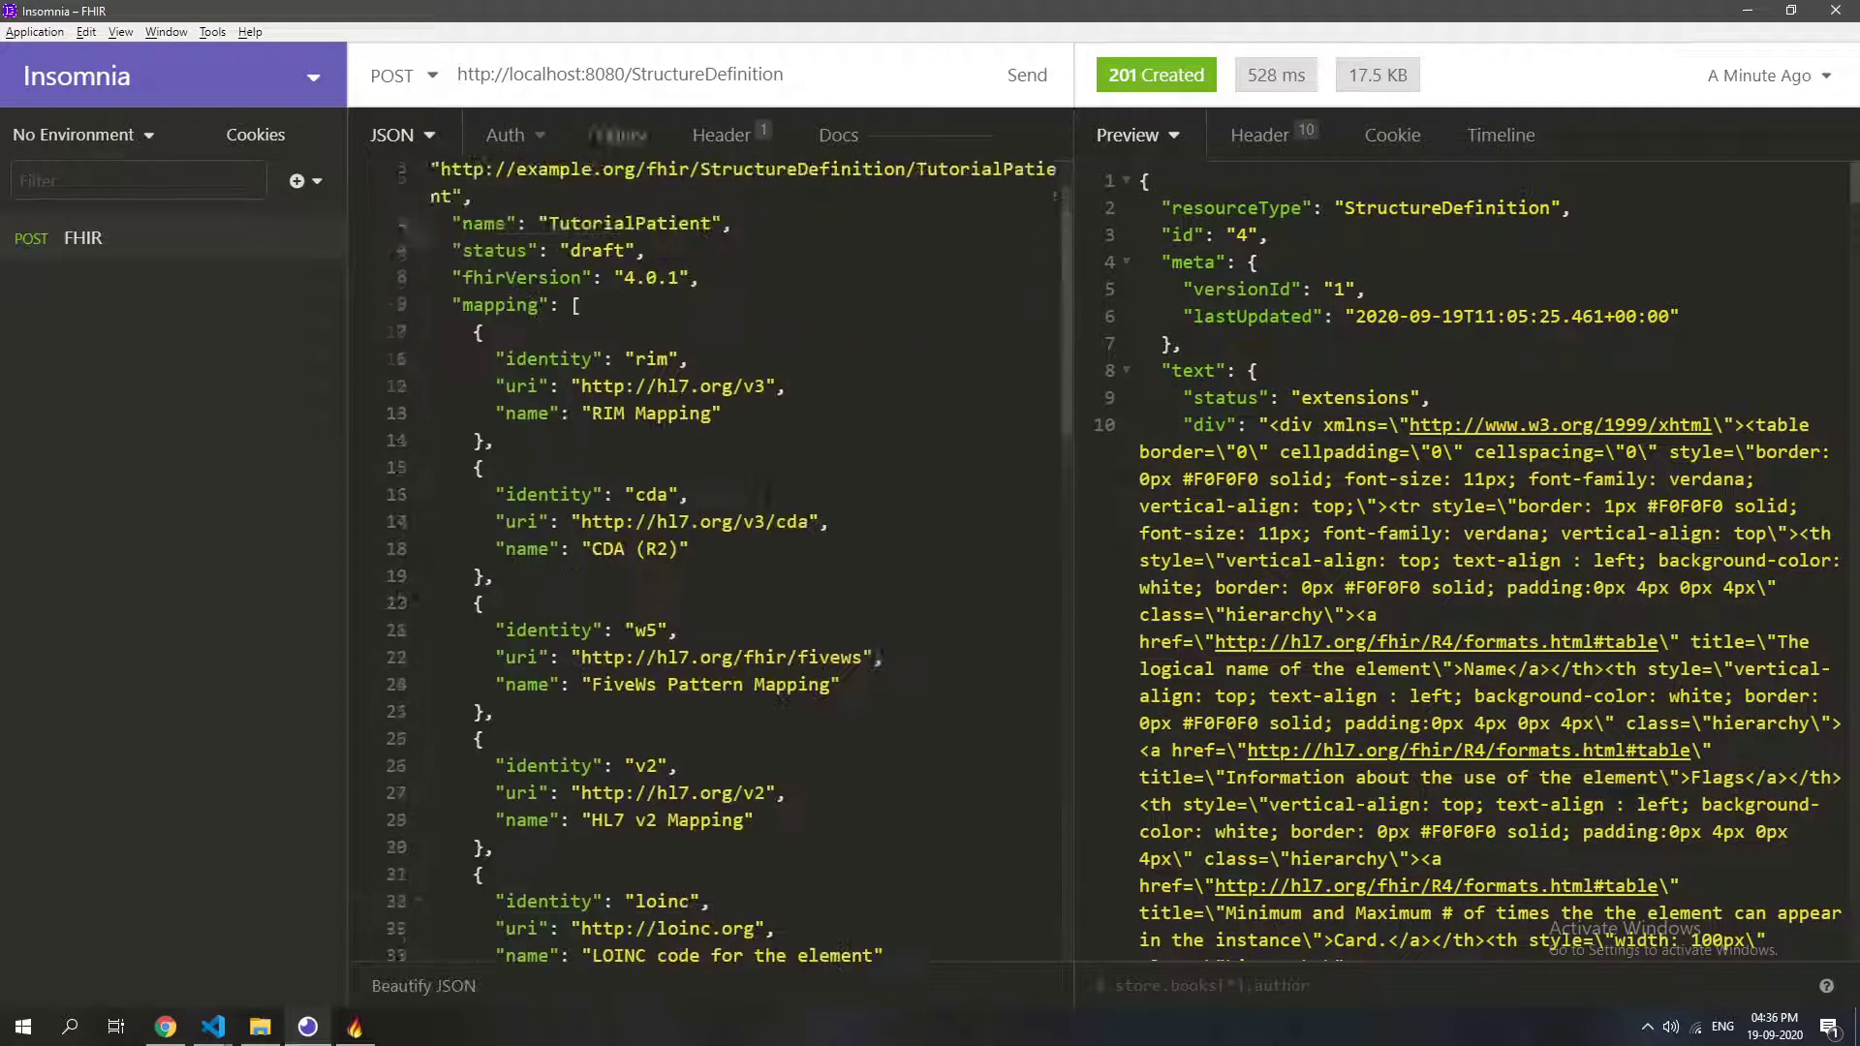
{"action": "left_click", "coordinate": [1026, 76]}
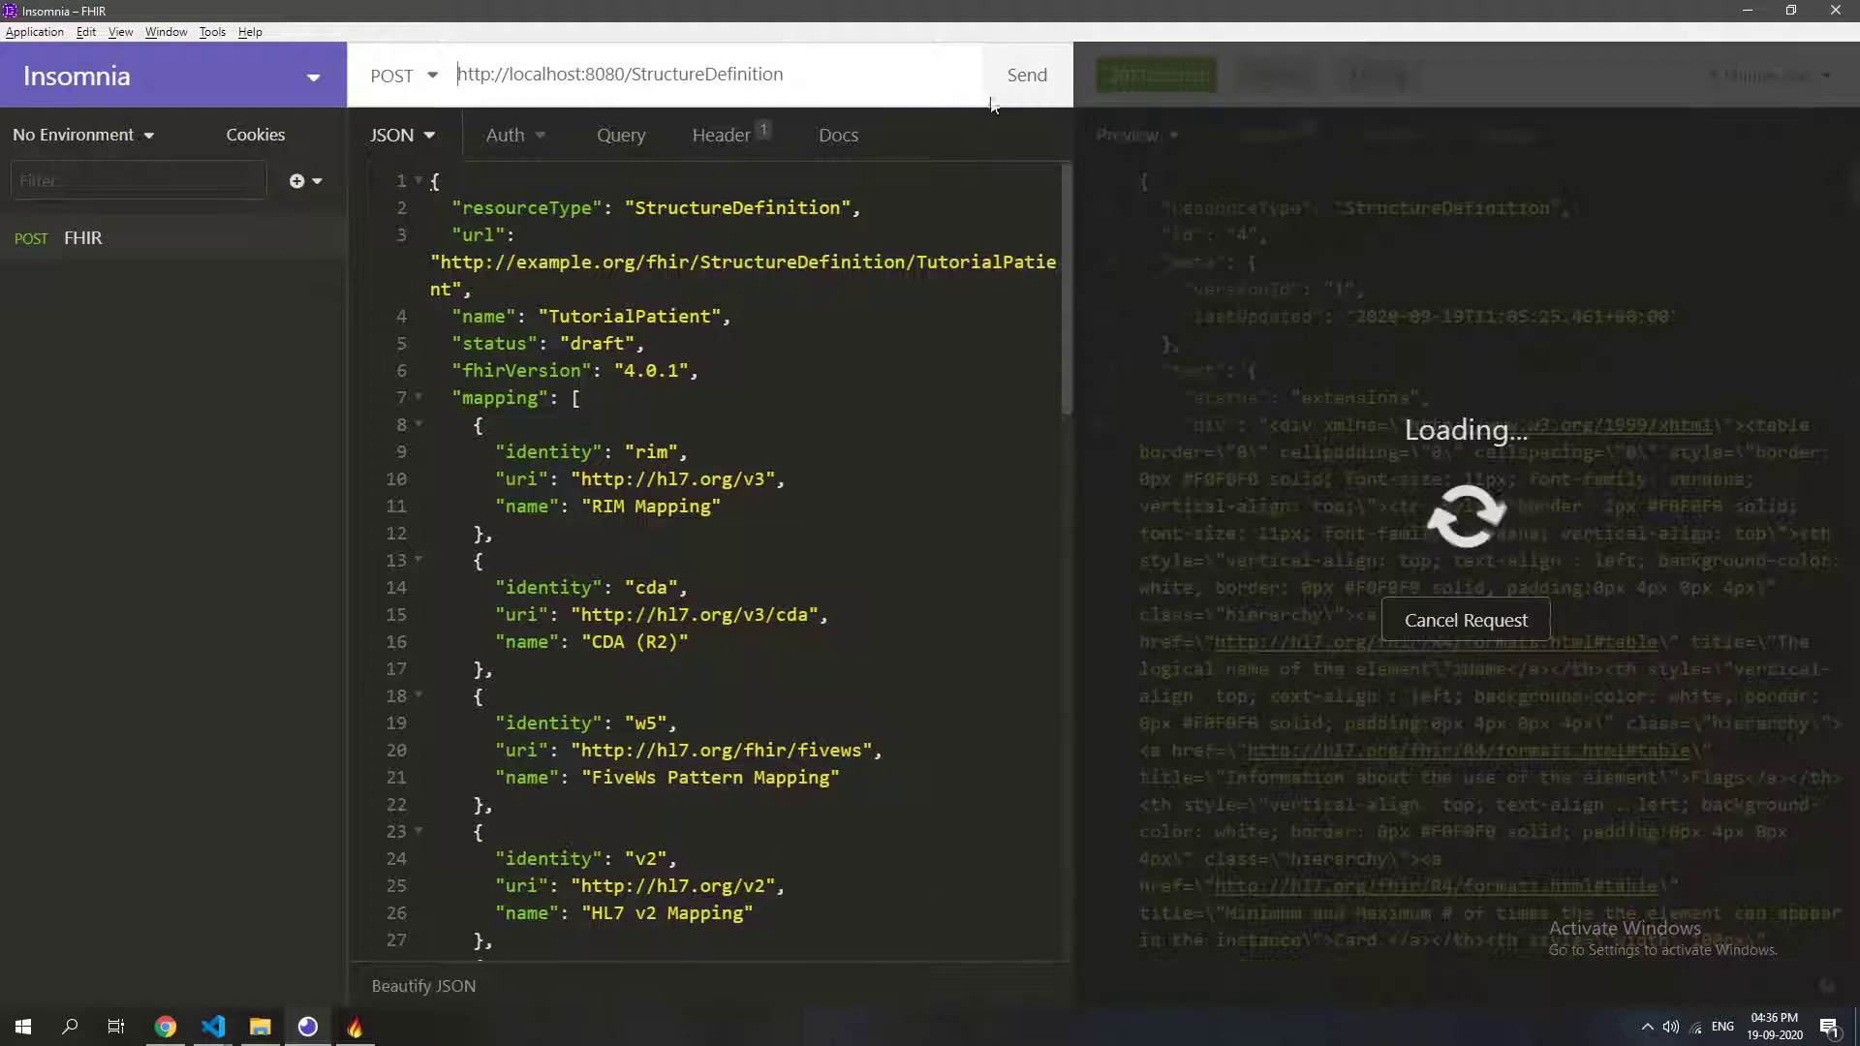
{"action": "left_click", "coordinate": [751, 346]}
Switch to the patient.fhir.json window in Visual Studio Code and check the TutorialPatient profile URL under meta.
{"action": "mouse_move", "coordinate": [213, 1026]}
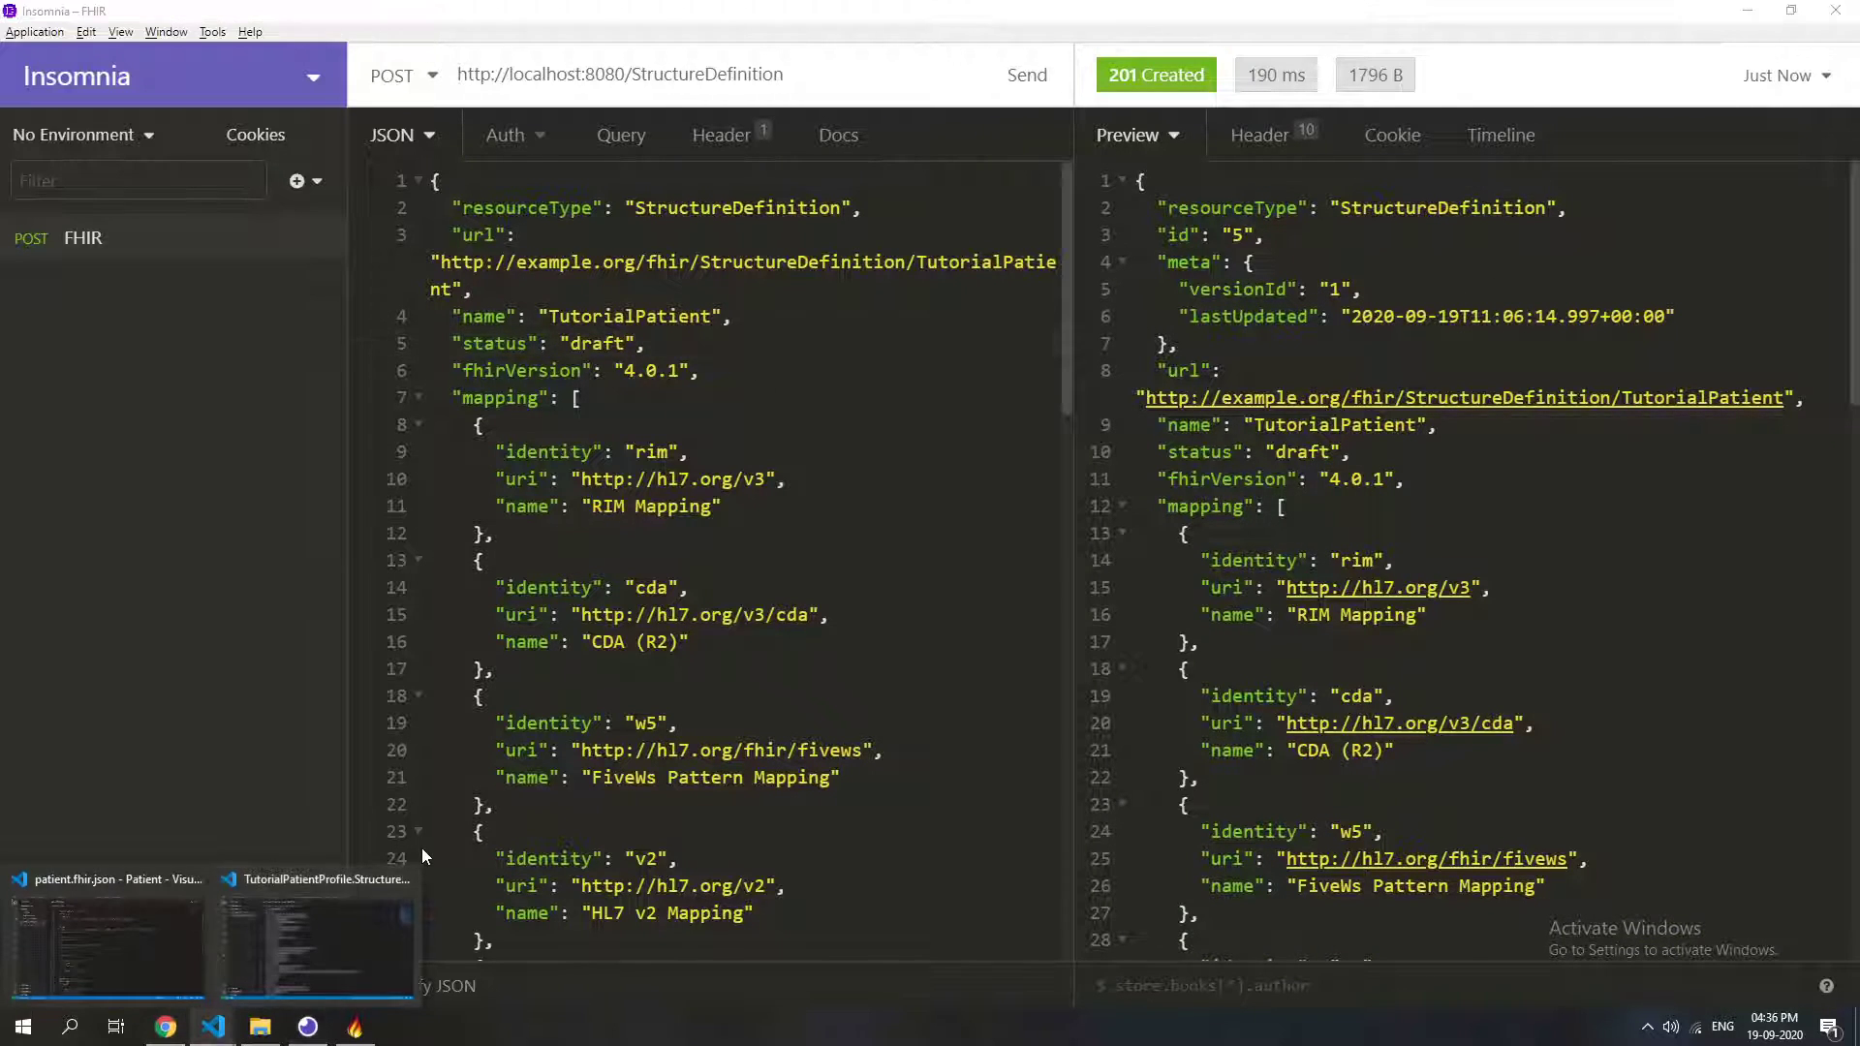
{"action": "left_click", "coordinate": [163, 926]}
{"action": "left_click", "coordinate": [736, 408]}
{"action": "scroll", "coordinate": [736, 408], "scroll_direction": "down", "scroll_amount": 9}
{"action": "scroll", "coordinate": [736, 408], "scroll_direction": "up", "scroll_amount": 9}
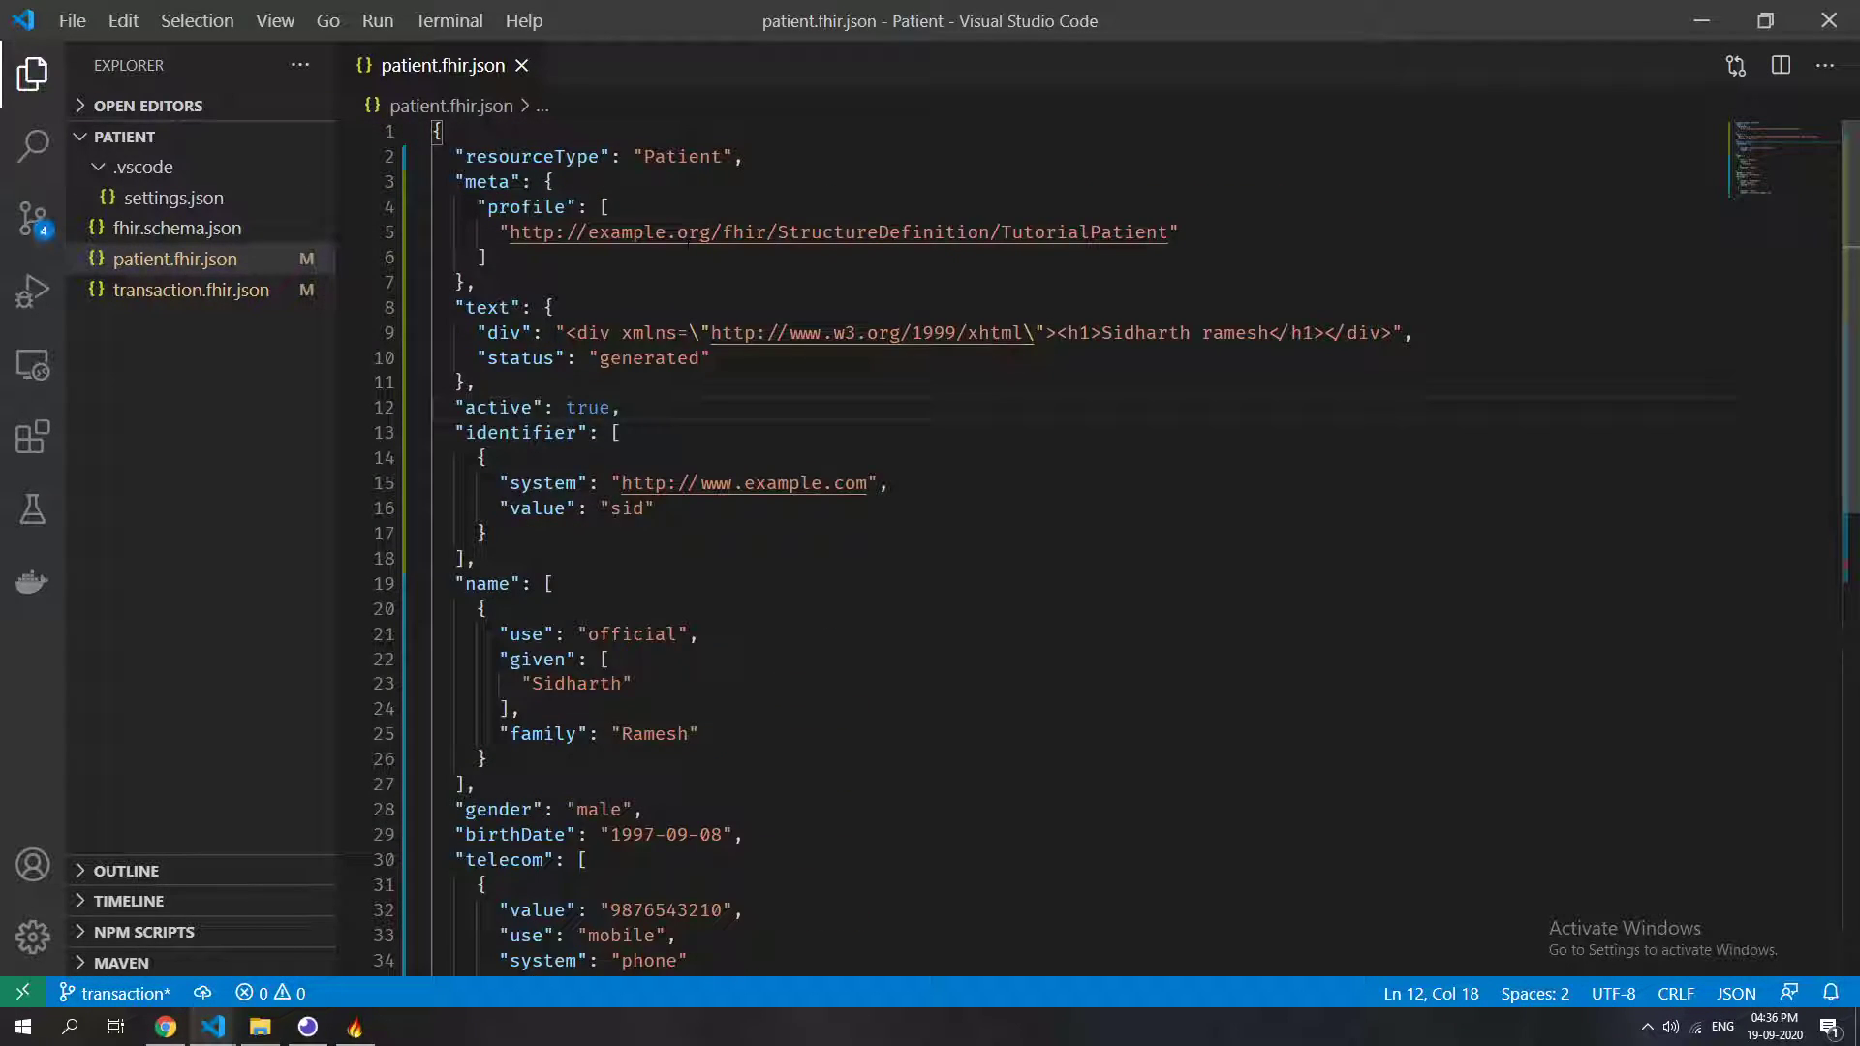
{"action": "left_click_drag", "start_coordinate": [511, 233], "coordinate": [1169, 236]}
{"action": "left_click", "coordinate": [1112, 233]}
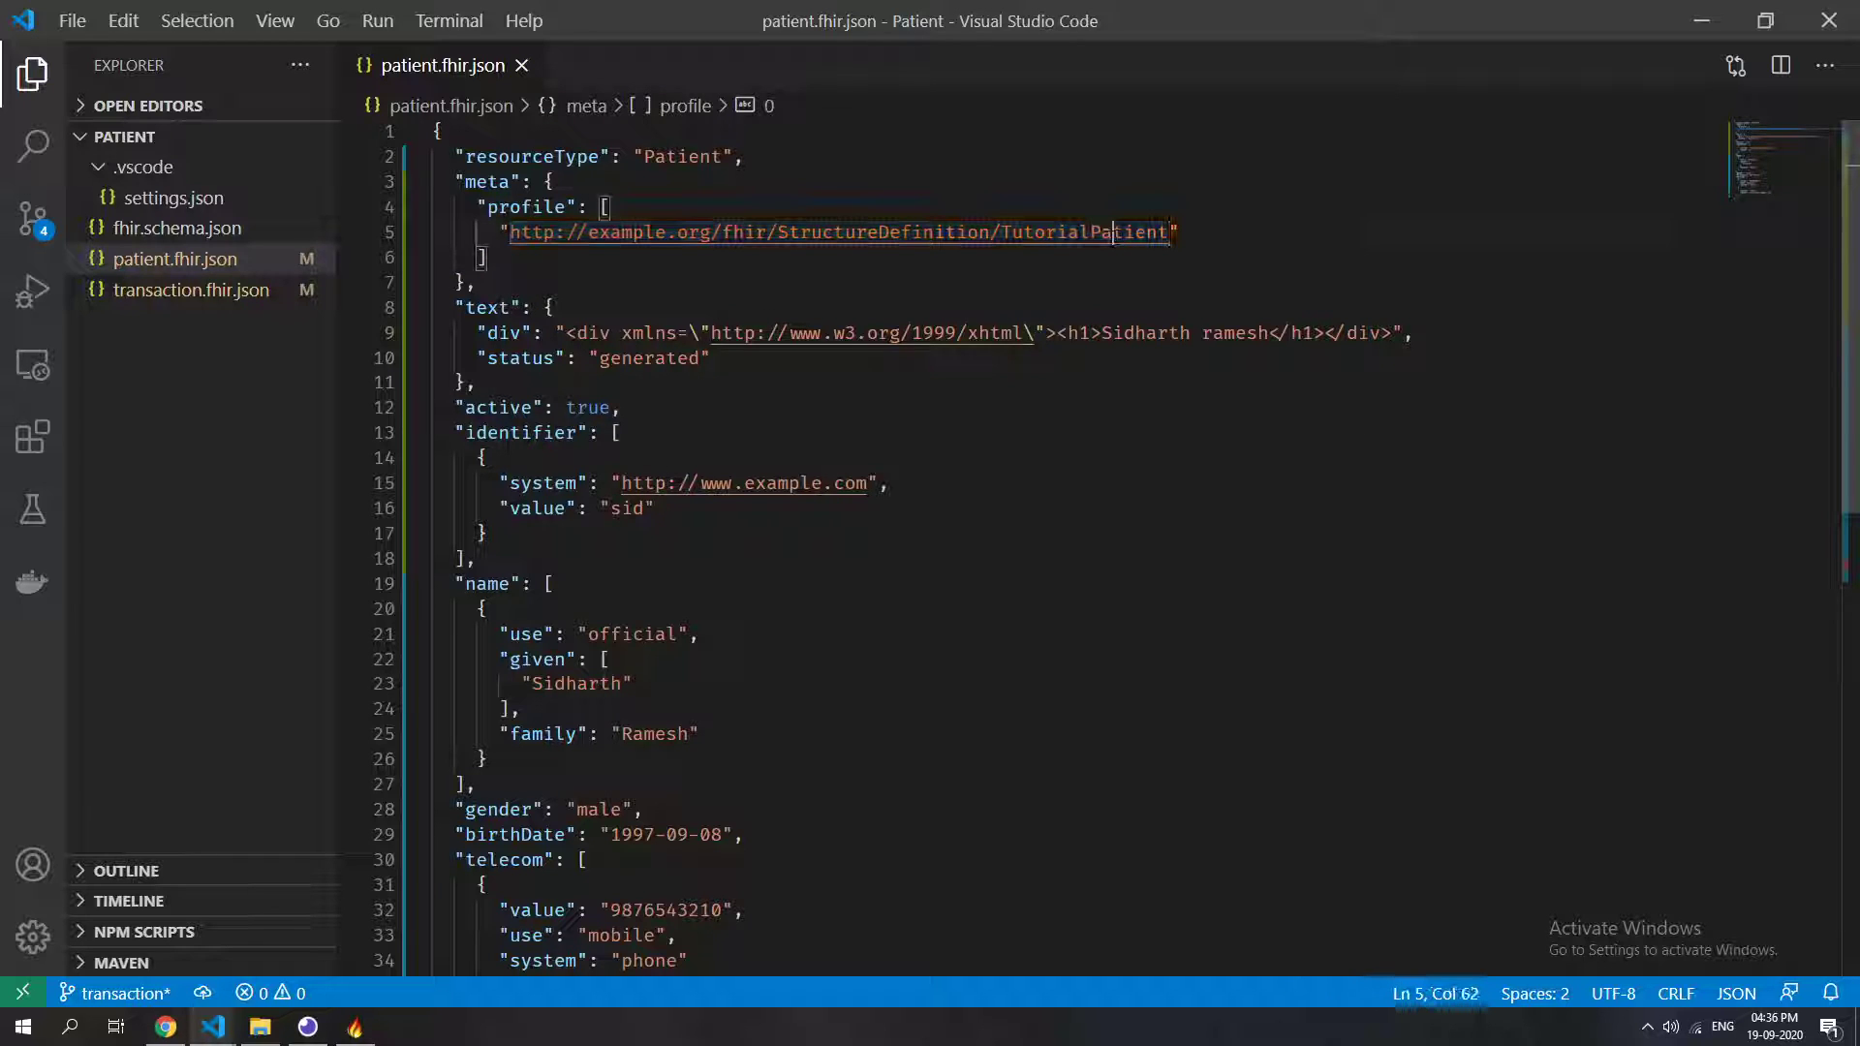
{"action": "left_click_drag", "start_coordinate": [511, 232], "coordinate": [1171, 234]}
{"action": "left_click", "coordinate": [1096, 240]}
Look through the remaining elements of the patient resource in patient.fhir.json, from identifier to telecom.
{"action": "key", "text": "alt+Tab"}
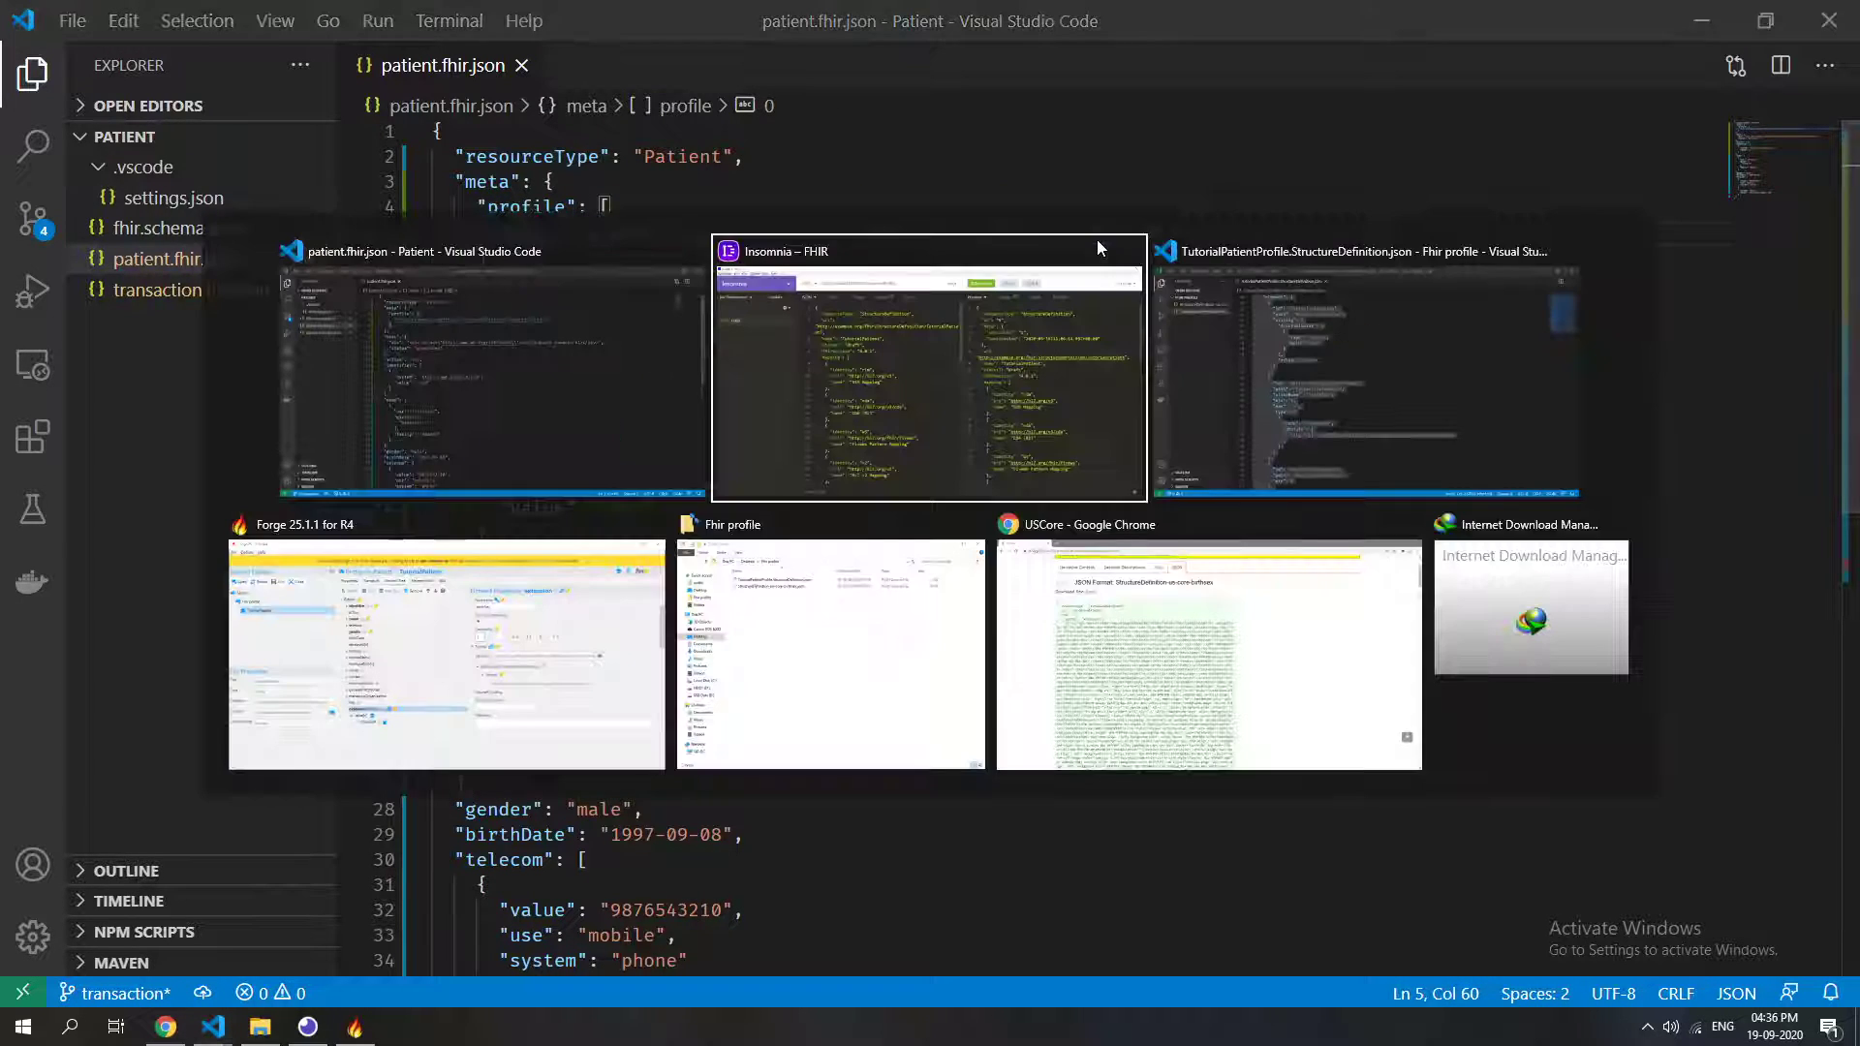
{"action": "mouse_move", "coordinate": [441, 262]}
{"action": "left_mouse_down"}
{"action": "mouse_move", "coordinate": [1056, 264]}
{"action": "mouse_move", "coordinate": [678, 325]}
{"action": "mouse_move", "coordinate": [454, 288]}
{"action": "left_mouse_up"}
{"action": "key", "text": "alt+Tab"}
{"action": "left_click", "coordinate": [514, 459]}
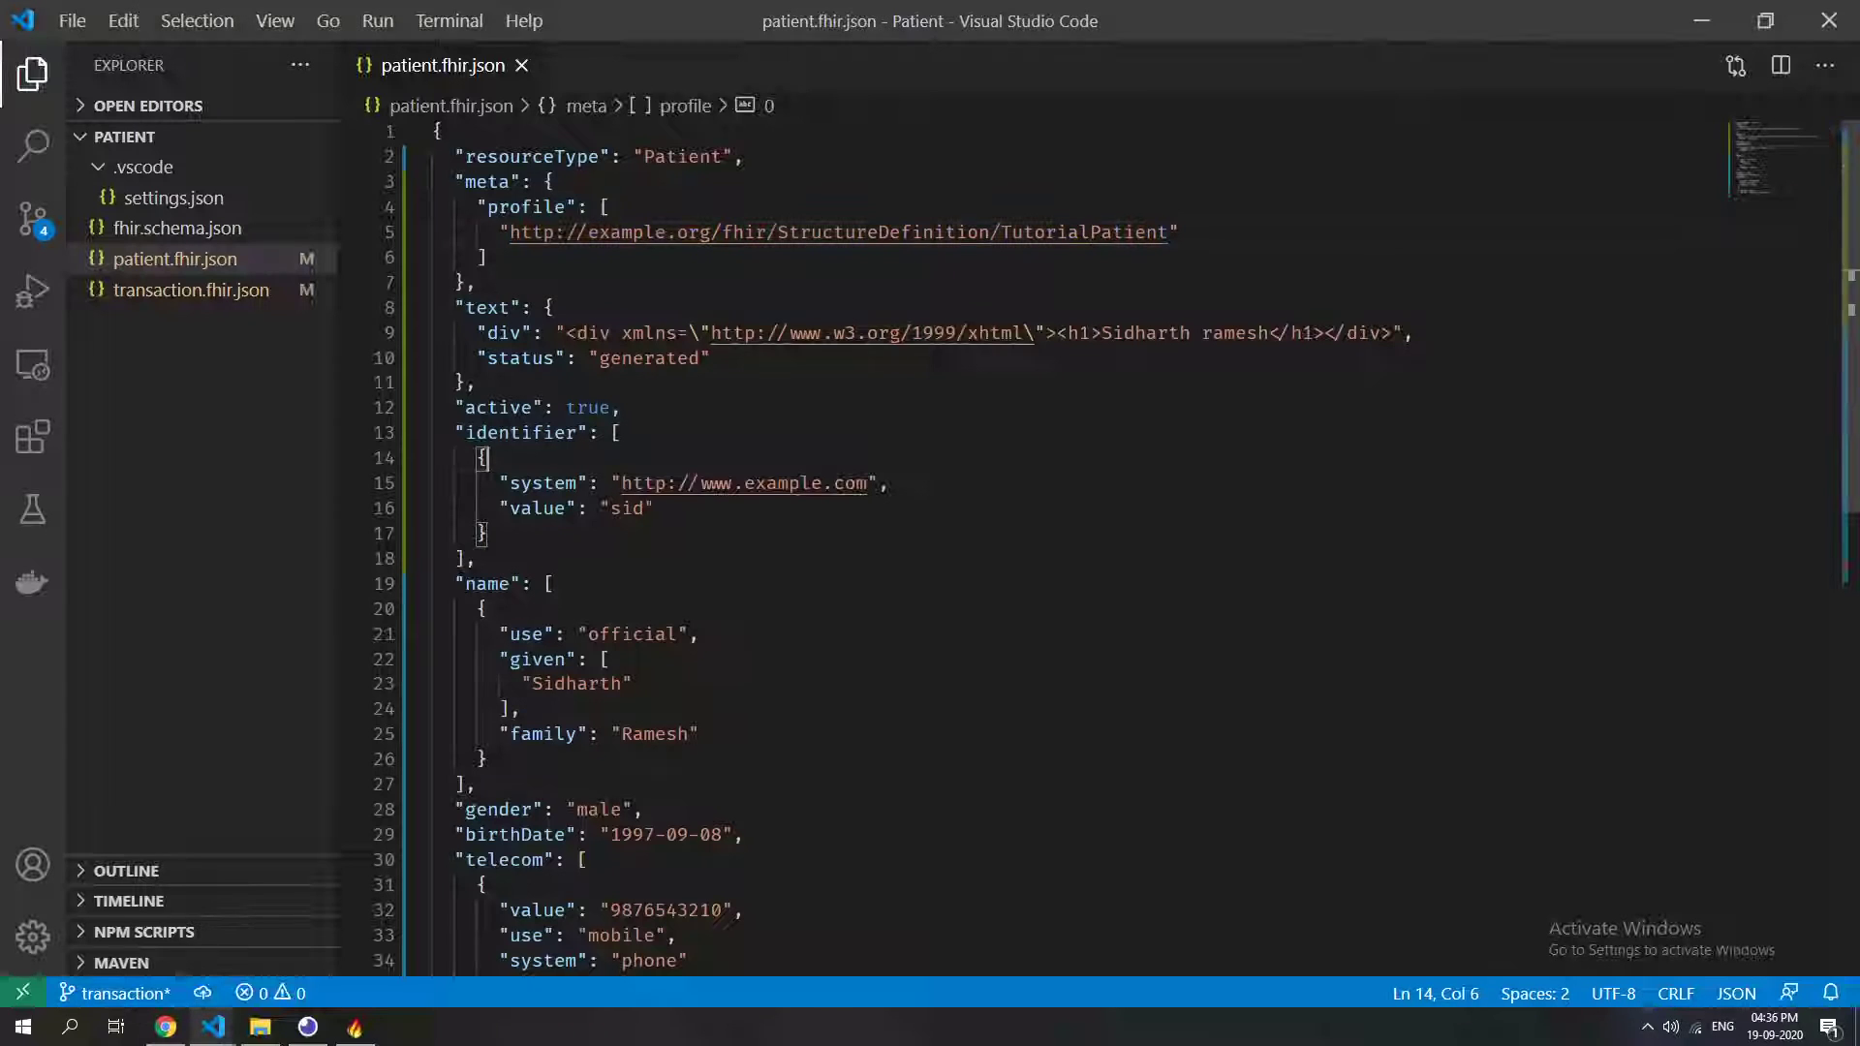
{"action": "scroll", "coordinate": [513, 459], "scroll_direction": "down", "scroll_amount": 4}
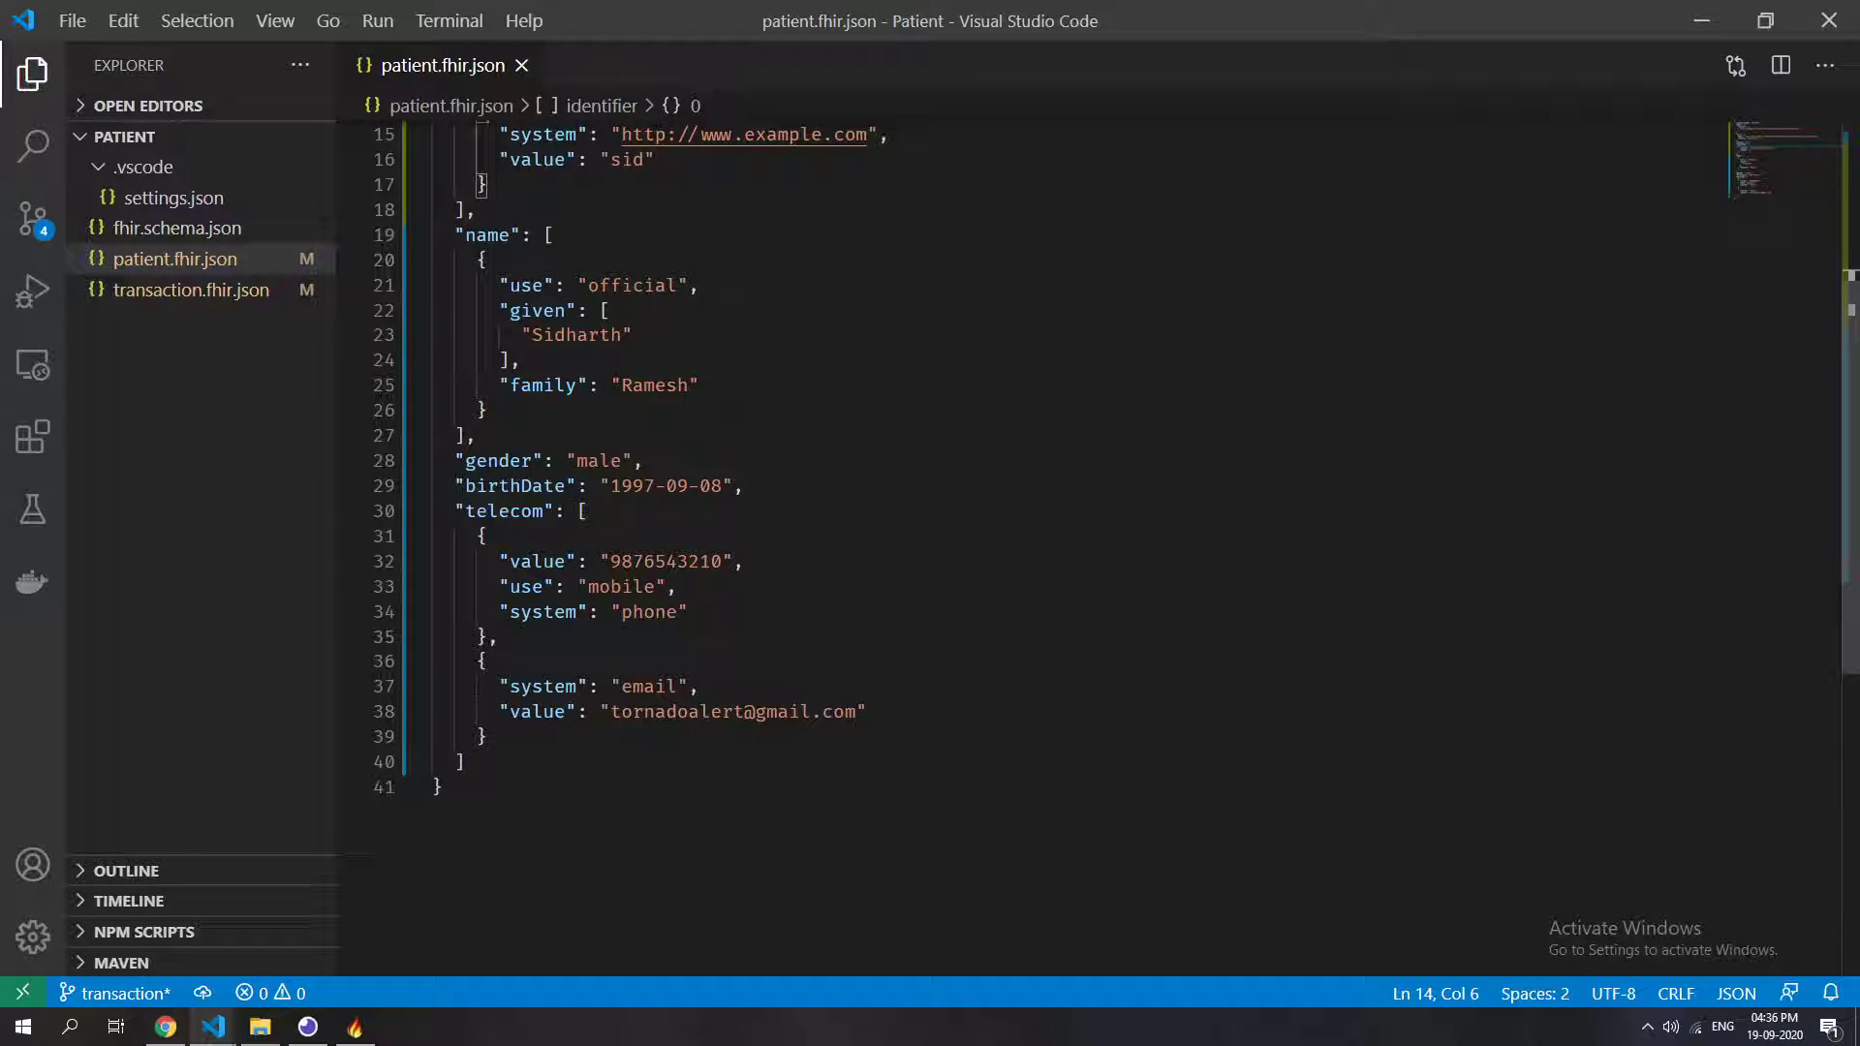
{"action": "scroll", "coordinate": [530, 739], "scroll_direction": "up", "scroll_amount": 5}
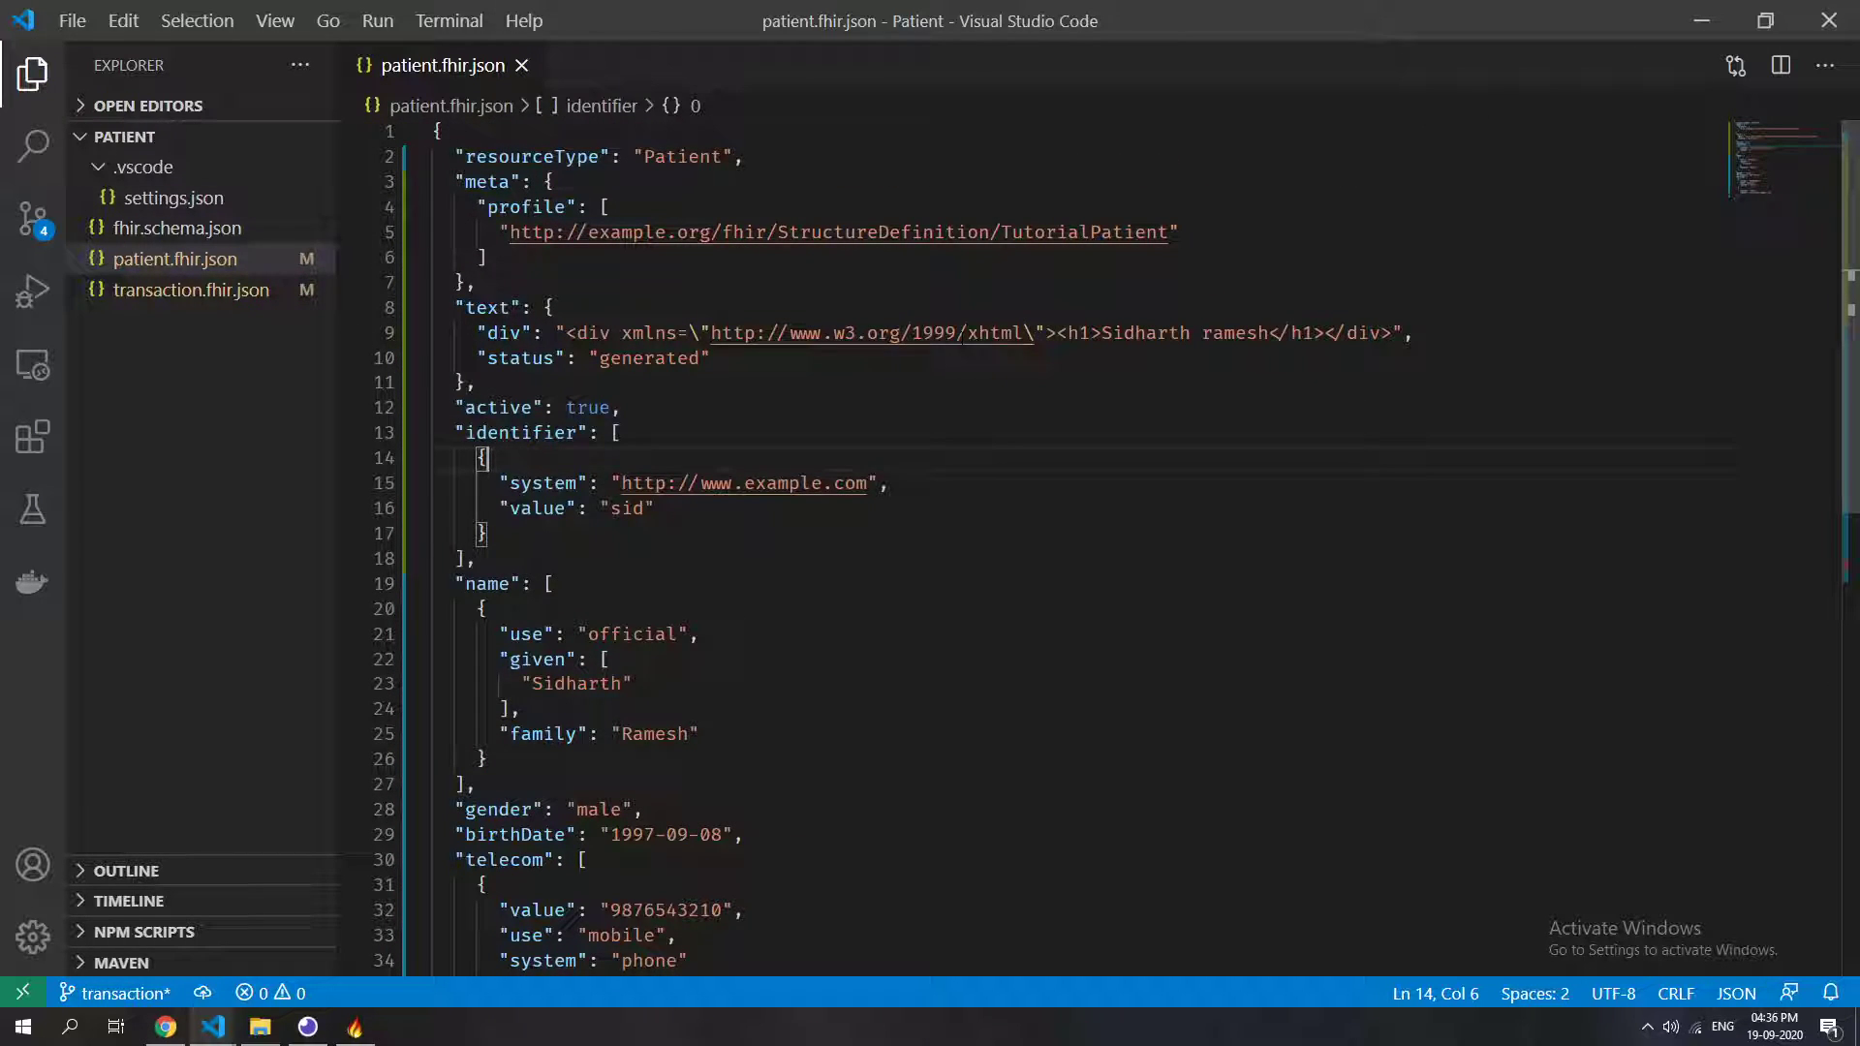
Copy the entire patient resource and replace the JSON request body in Insomnia with it.
{"action": "key", "text": "ctrl+a"}
{"action": "key", "text": "alt+Tab"}
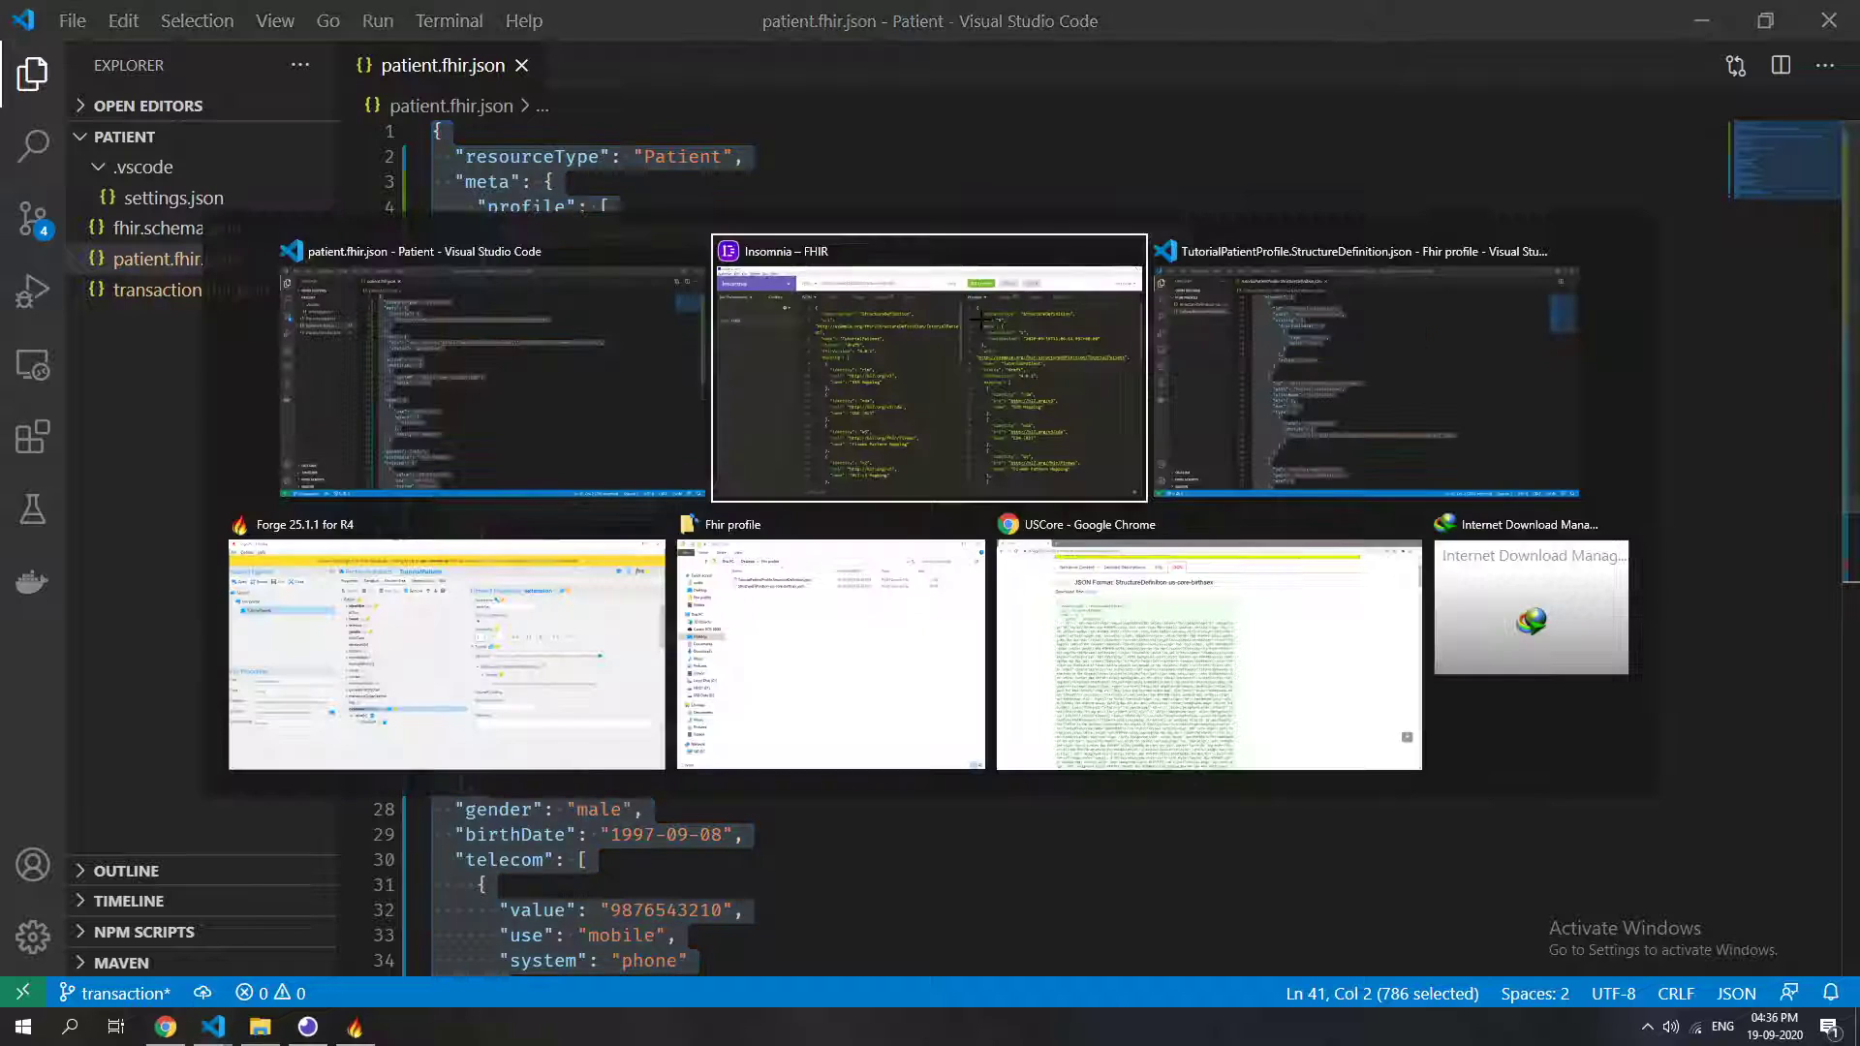
{"action": "left_click", "coordinate": [980, 319]}
{"action": "key", "text": "ctrl+a"}
{"action": "key", "text": "ctrl+v"}
{"action": "double_click", "coordinate": [811, 72]}
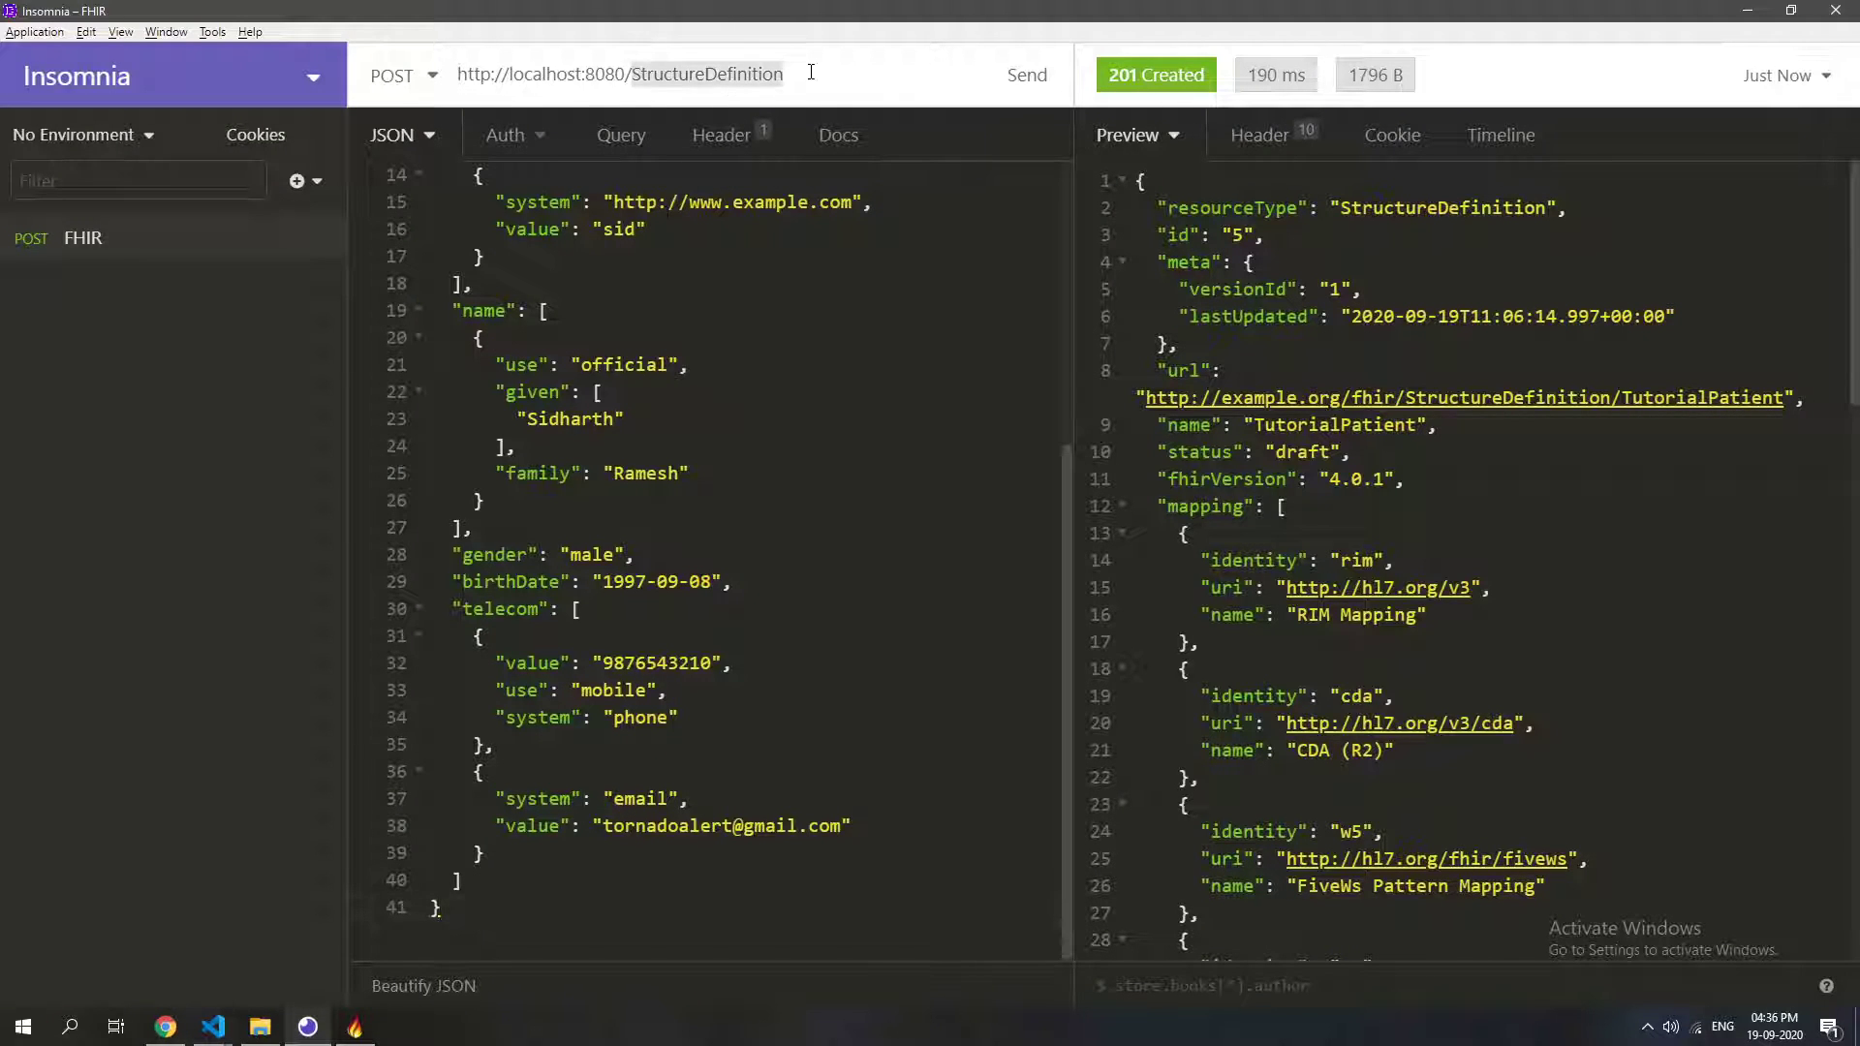
{"action": "type", "text": "Patient"}
{"action": "left_click", "coordinate": [1027, 74]}
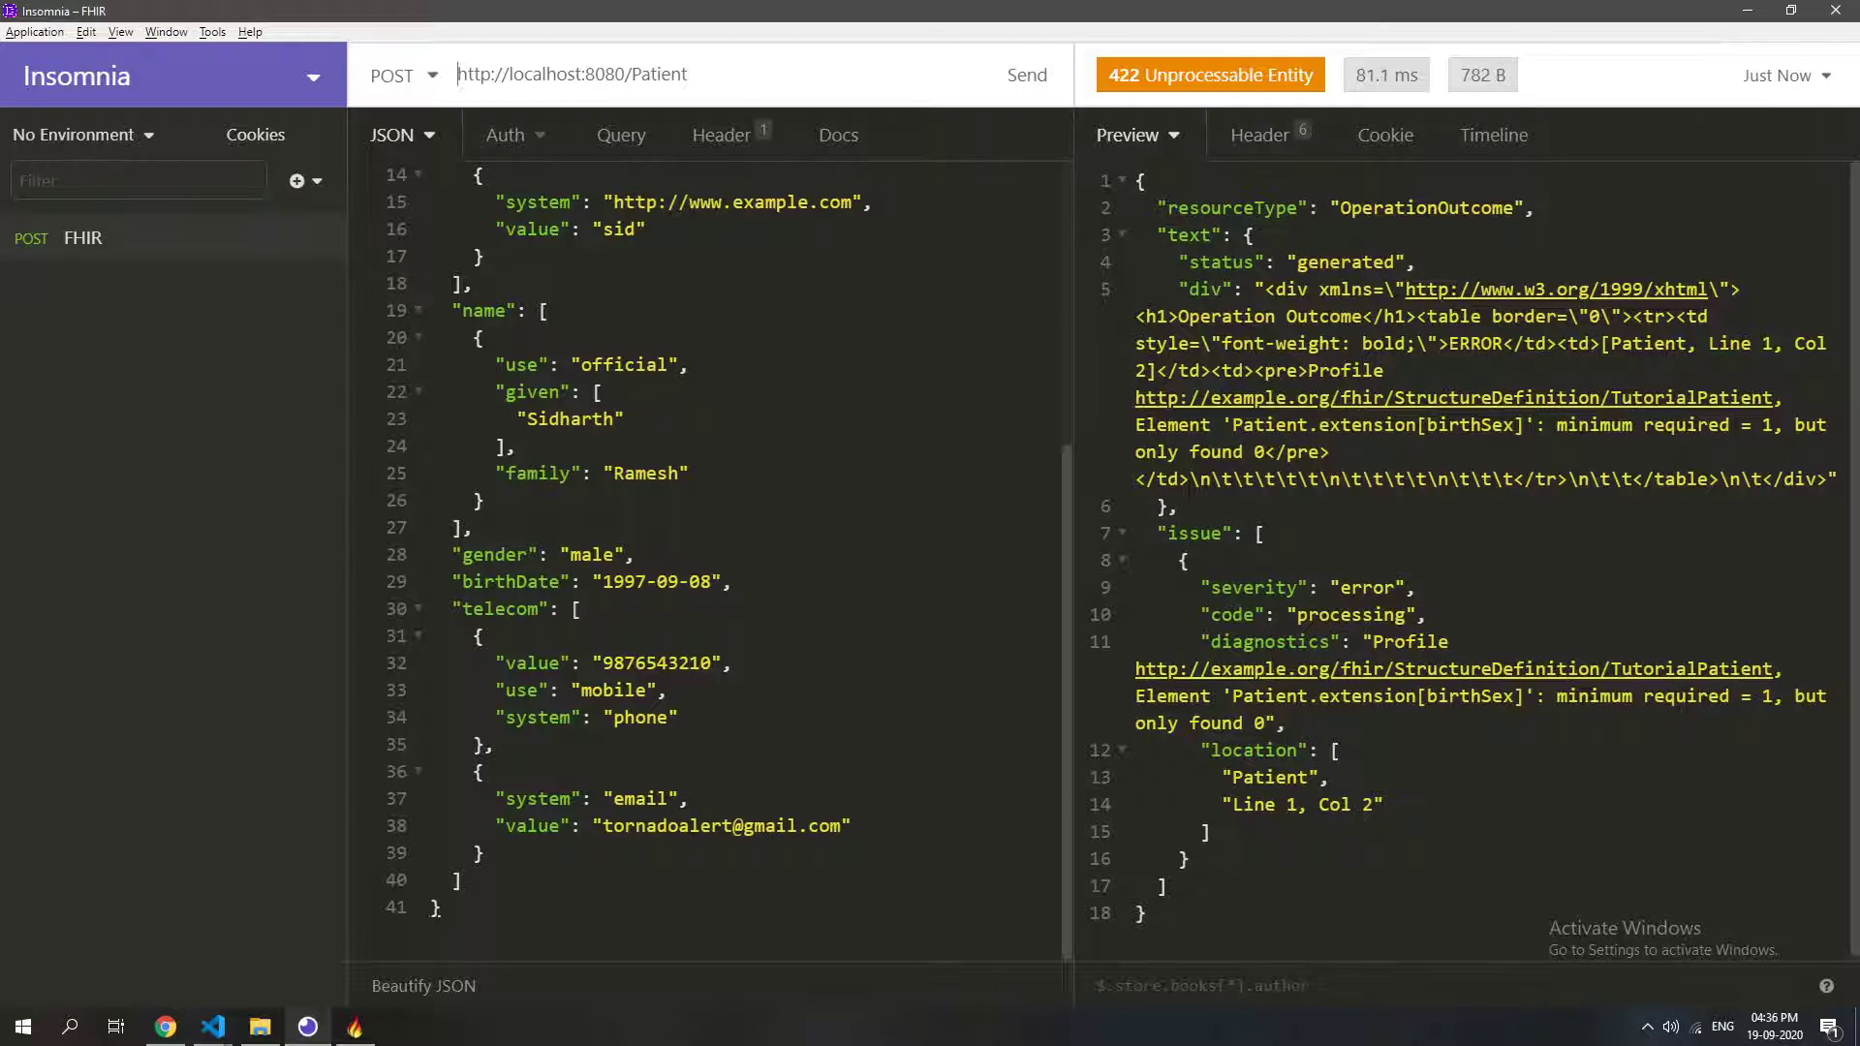
{"action": "scroll", "coordinate": [1509, 444], "scroll_direction": "down", "scroll_amount": 1}
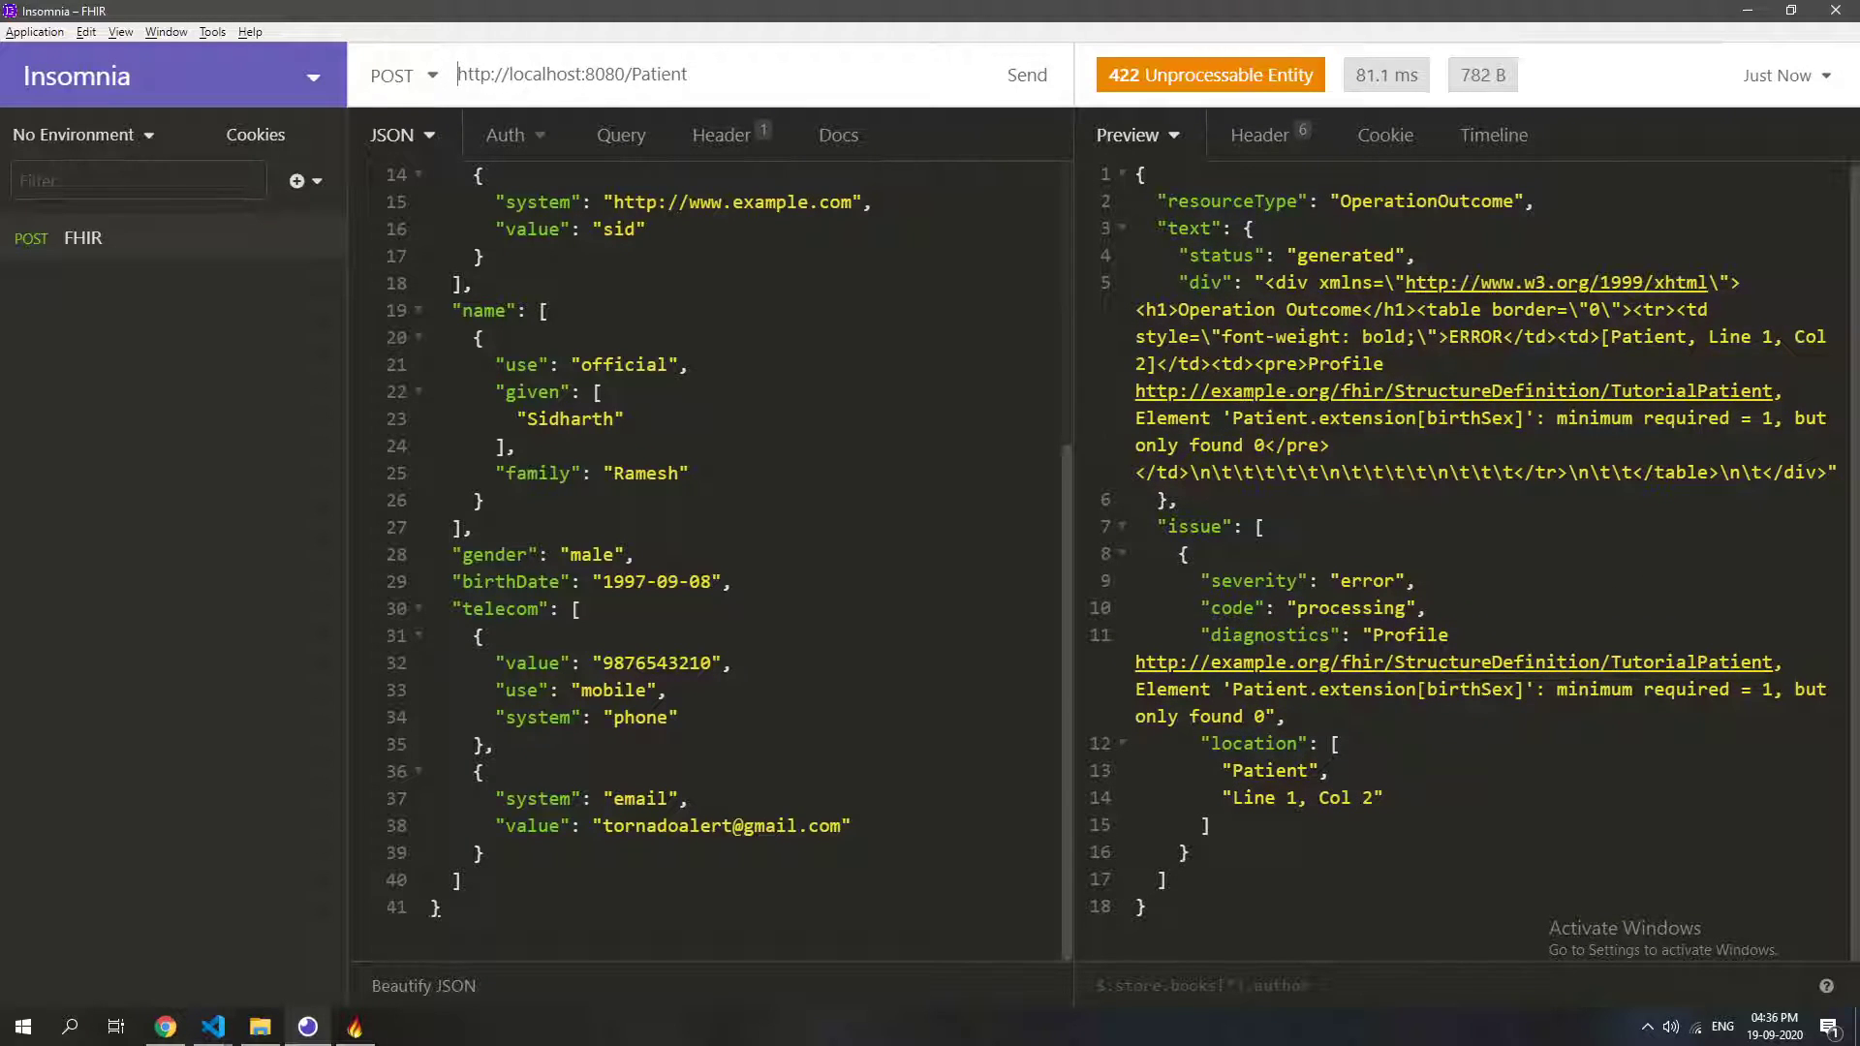
{"action": "left_click_drag", "start_coordinate": [1319, 692], "coordinate": [1797, 690]}
{"action": "left_click", "coordinate": [1798, 690]}
Return to patient.fhir.json and add an "extension" array after telecom, containing an object with an empty "url" property.
{"action": "key", "text": "alt+Tab"}
{"action": "left_click", "coordinate": [811, 634]}
{"action": "scroll", "coordinate": [802, 484], "scroll_direction": "down", "scroll_amount": 7}
{"action": "left_click", "coordinate": [765, 552]}
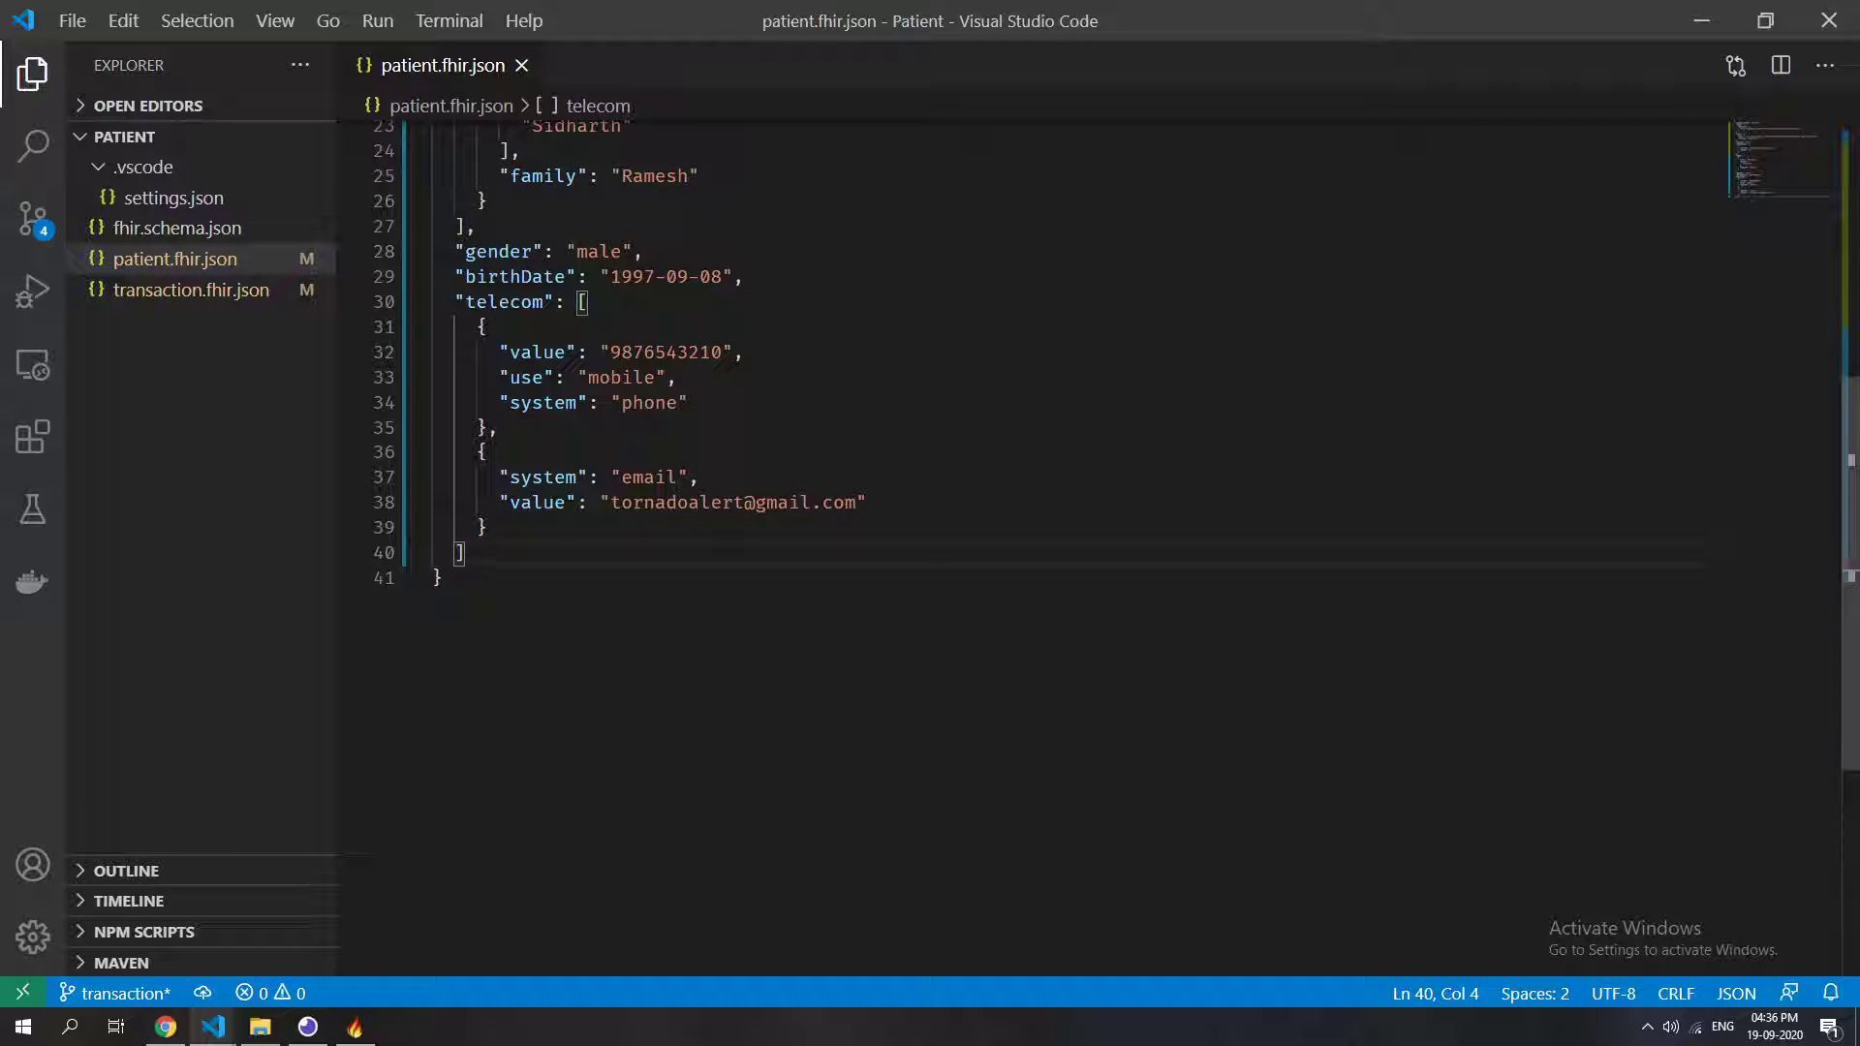
{"action": "type", "text": ","}
{"action": "key", "text": "Return"}
{"action": "type", "text": "\"exte"}
{"action": "key", "text": "Return"}
{"action": "key", "text": "Return"}
{"action": "type", "text": "{"}
{"action": "key", "text": "Return"}
{"action": "type", "text": "\""}
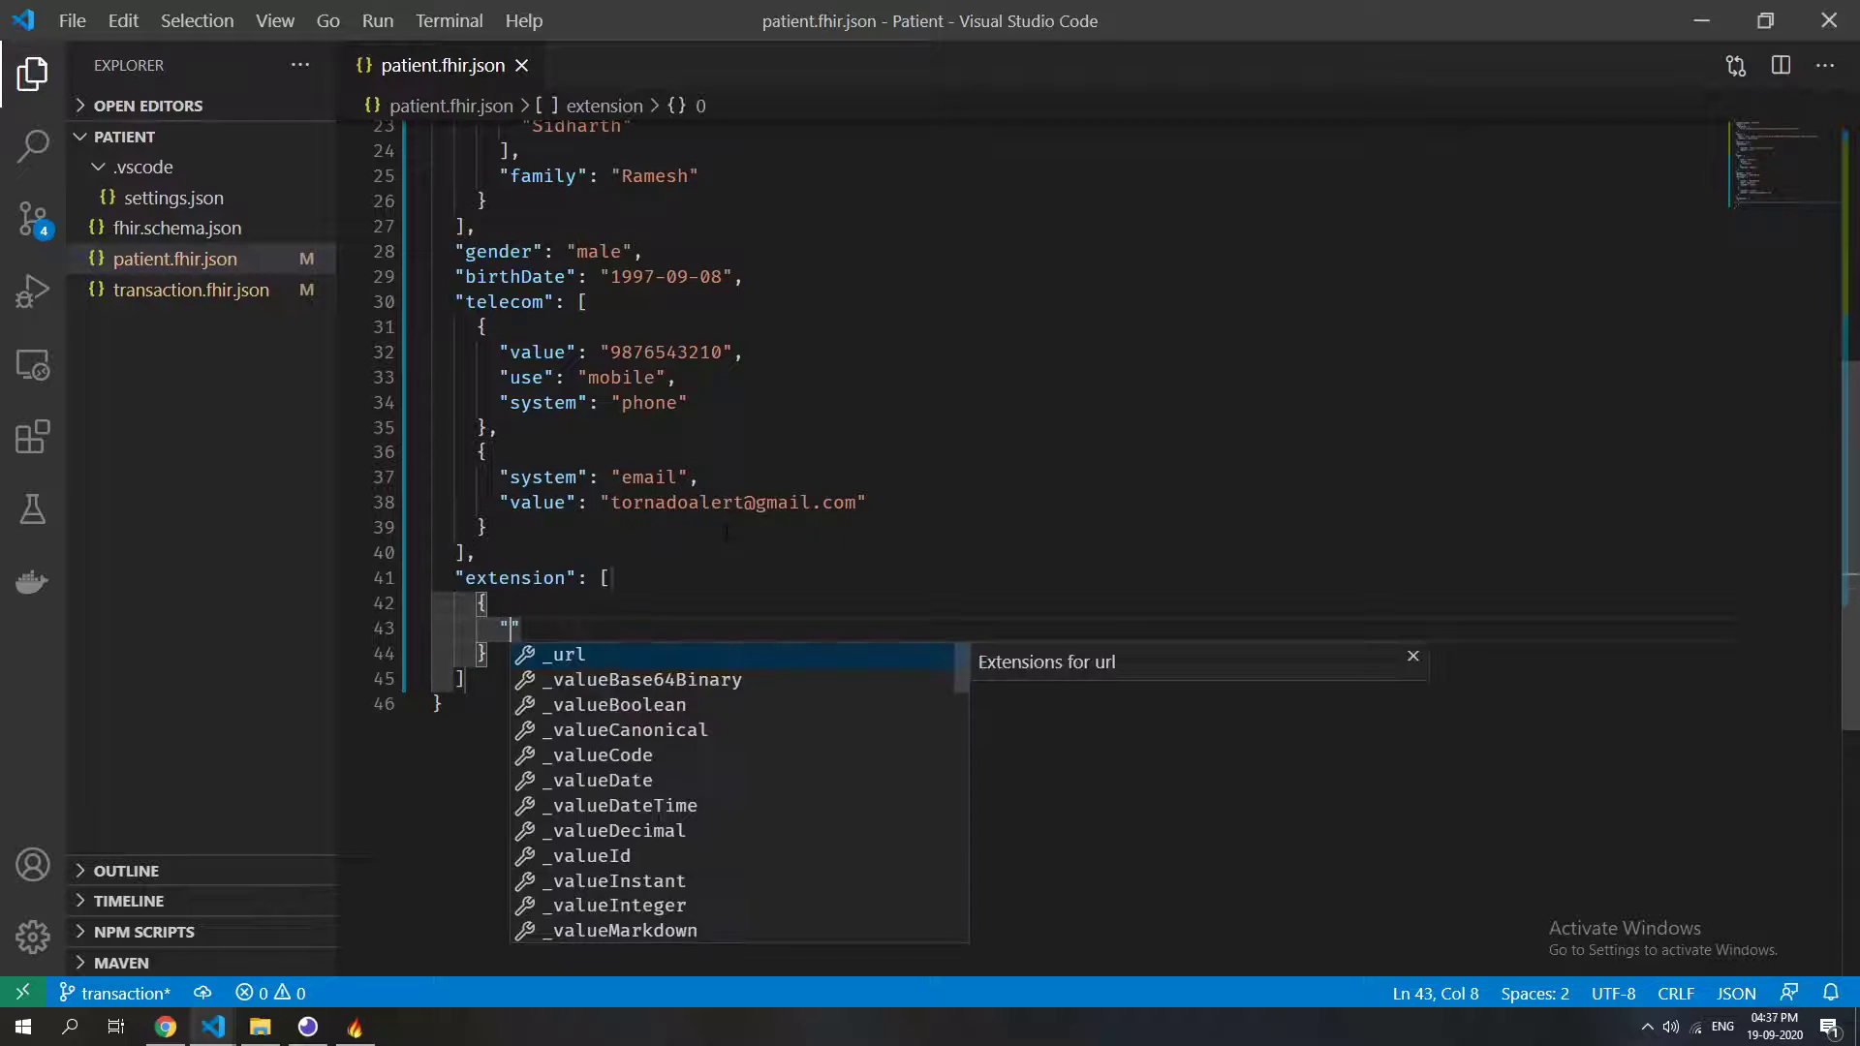
{"action": "type", "text": "url\":"}
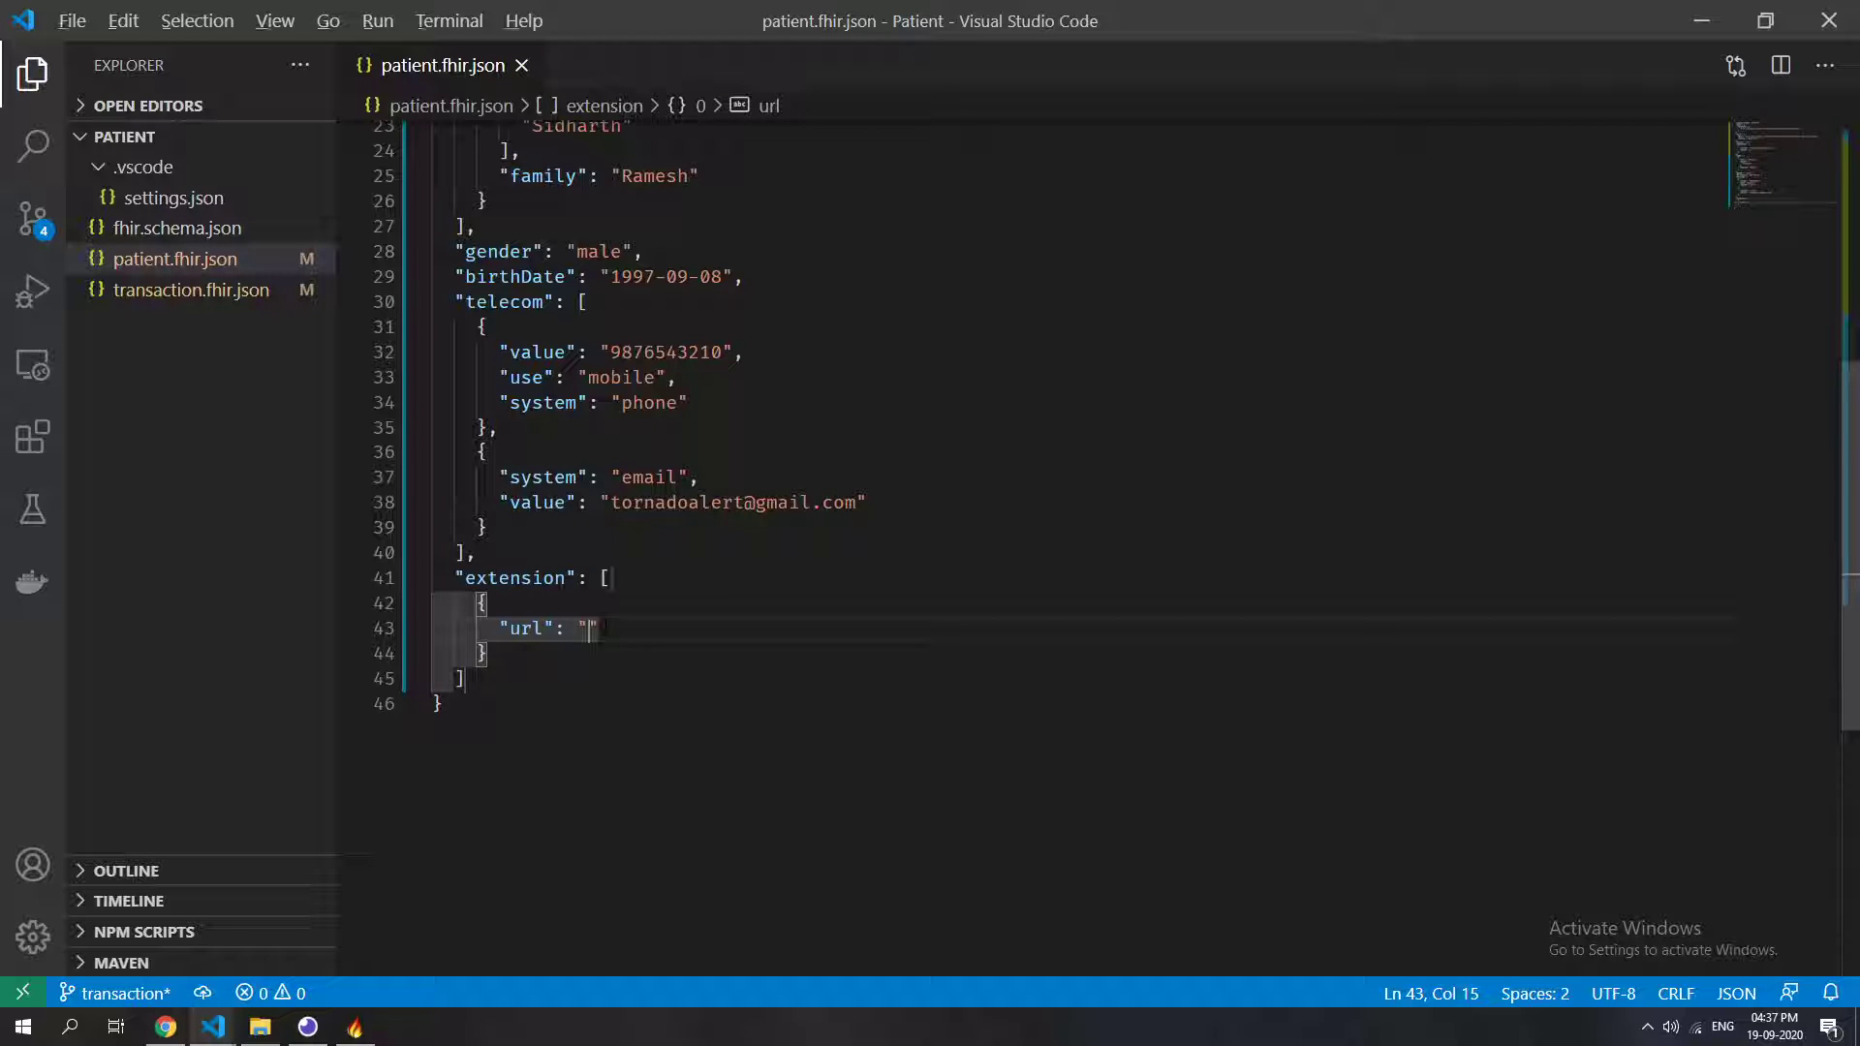
Switch to Forge to look up the birthSex extension's profile URL, and check the request in Insomnia.
{"action": "key", "text": "alt+Tab"}
{"action": "key", "text": "alt+Tab"}
{"action": "key", "text": "alt+Tab"}
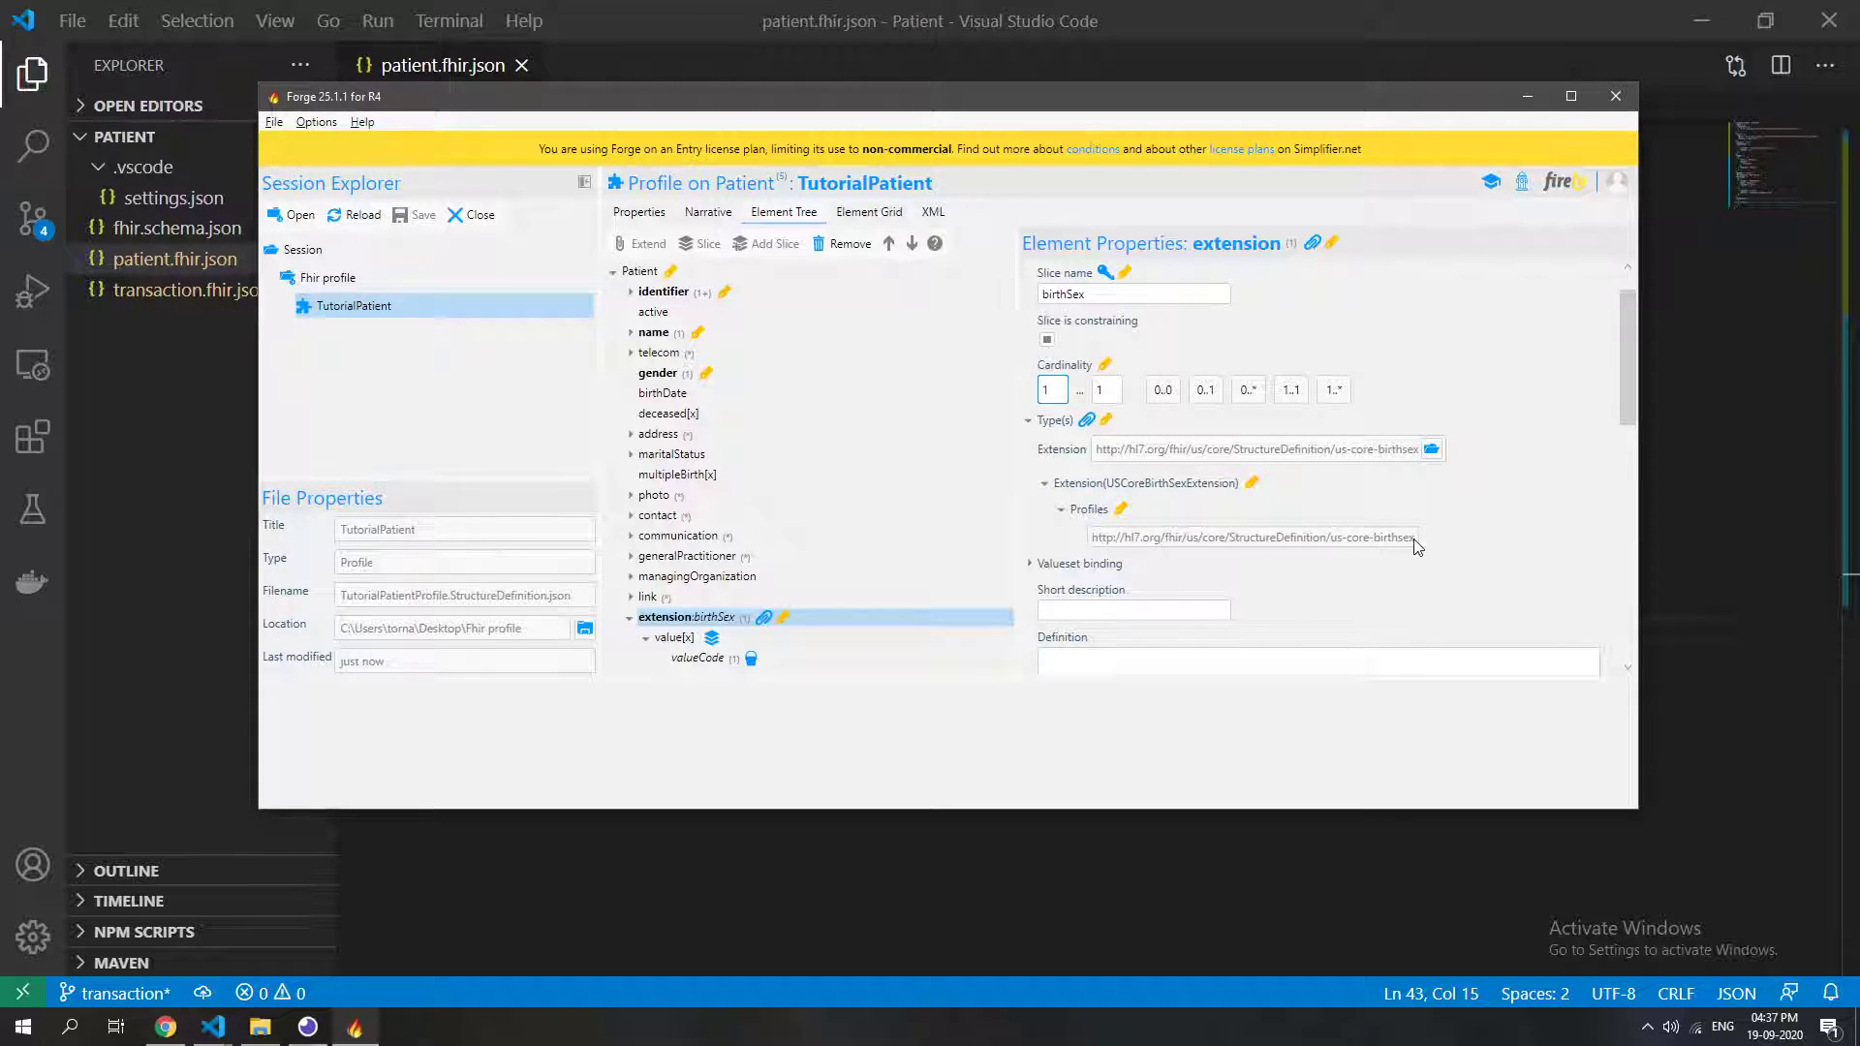
{"action": "key", "text": "alt+Tab"}
{"action": "key", "text": "alt+Tab"}
{"action": "key", "text": "alt+Tab"}
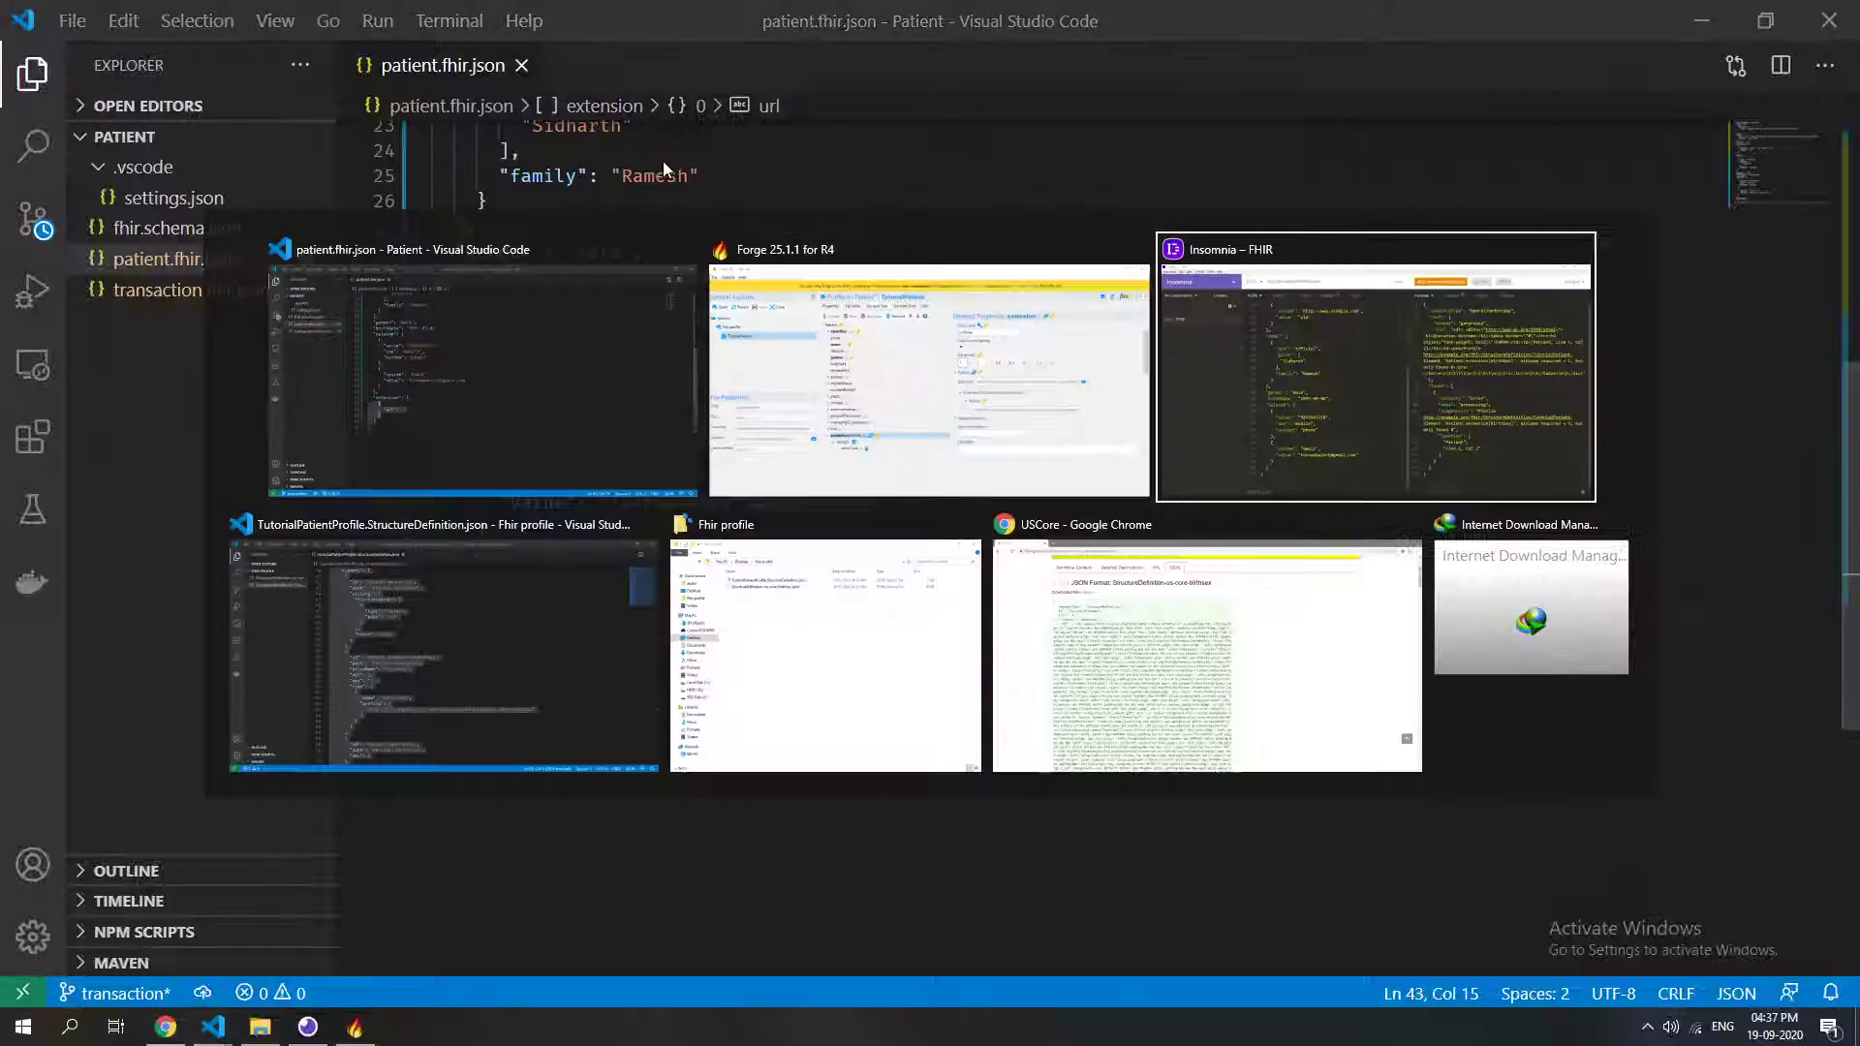
{"action": "key", "text": "alt+Tab"}
{"action": "key", "text": "alt+shift+Tab"}
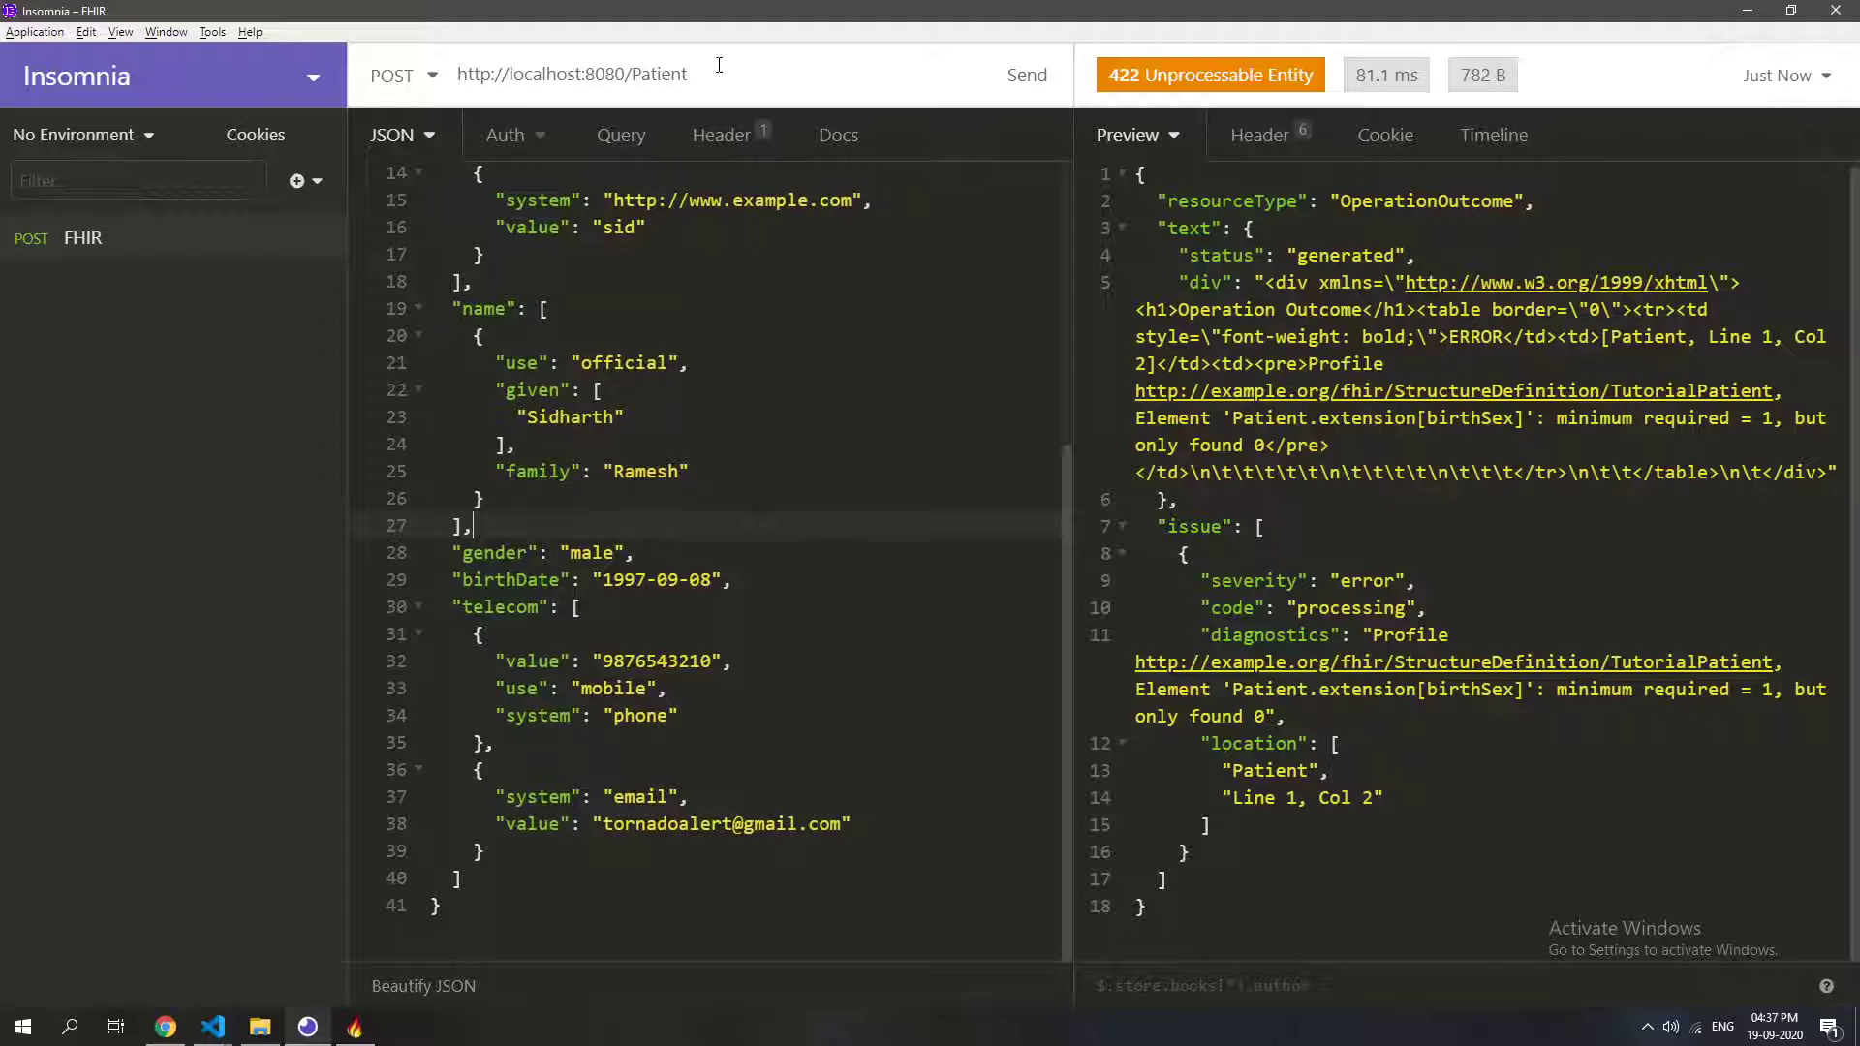
{"action": "key", "text": "alt+Tab"}
{"action": "key", "text": "alt+Tab"}
{"action": "key", "text": "alt+Tab"}
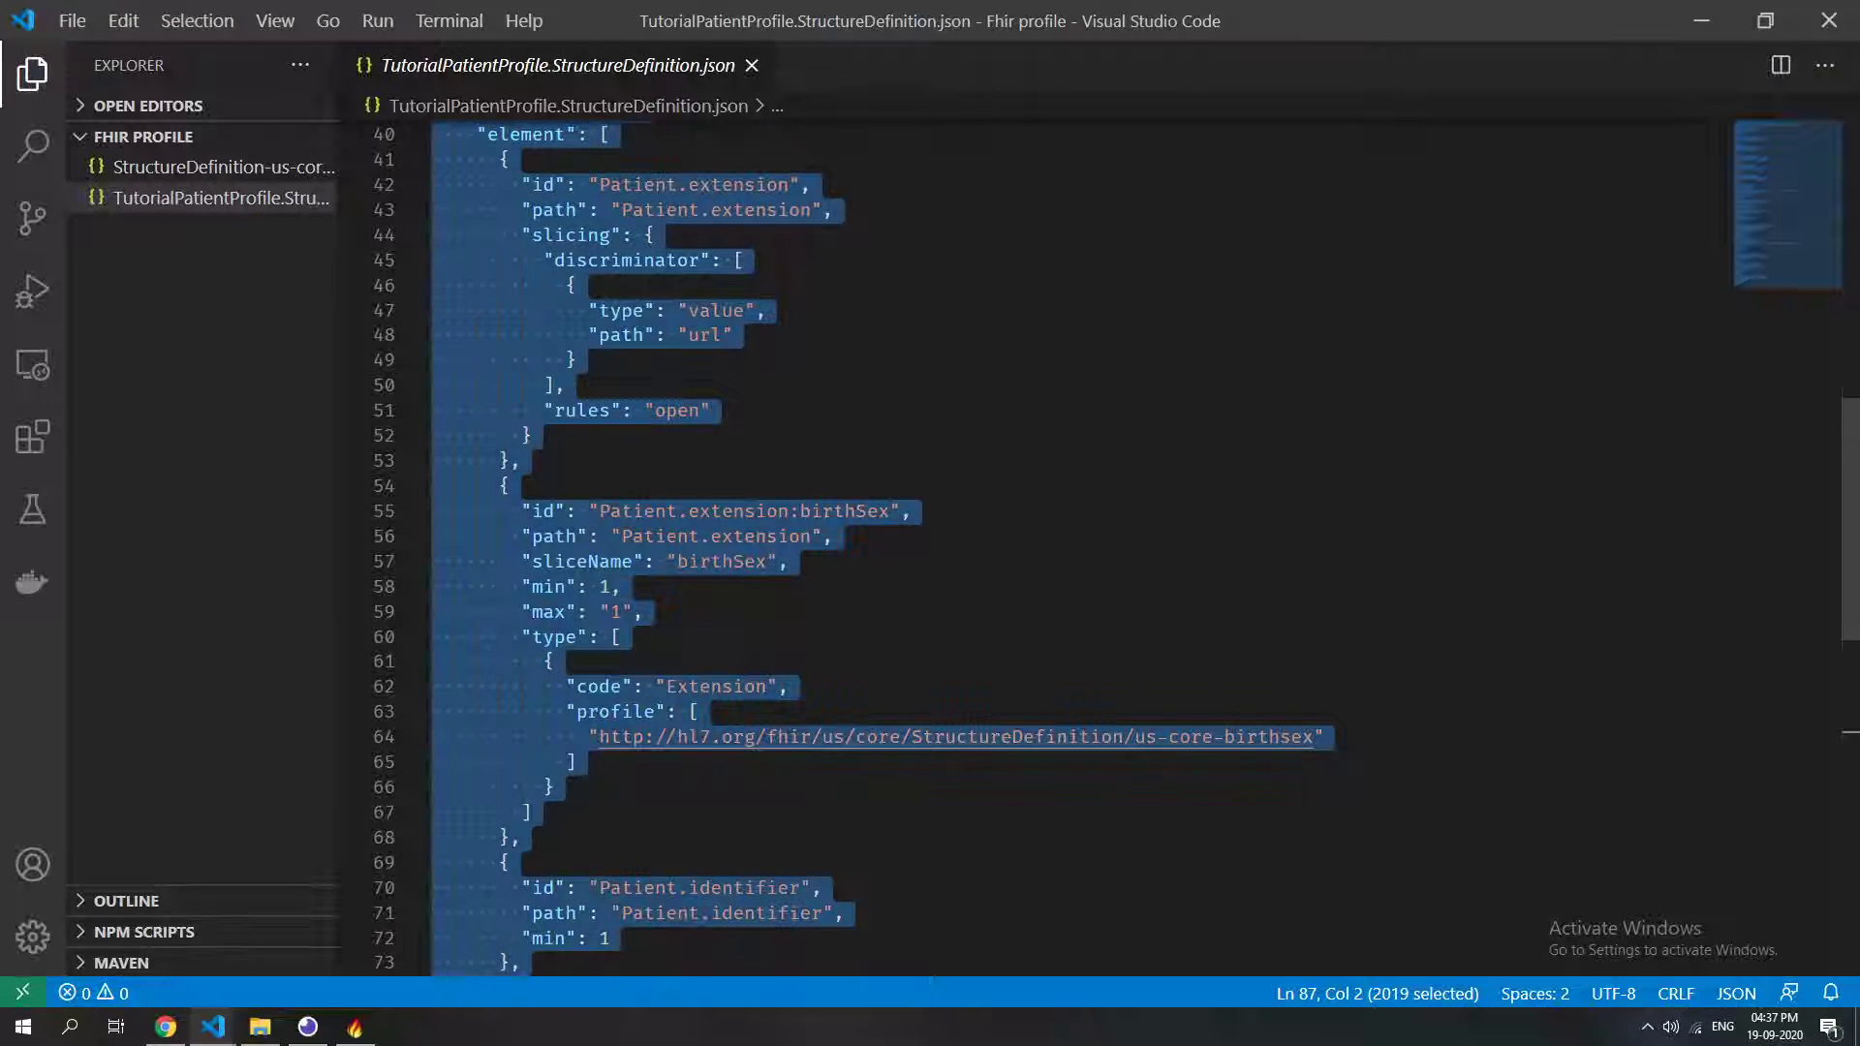
{"action": "left_click", "coordinate": [863, 310]}
{"action": "scroll", "coordinate": [864, 563], "scroll_direction": "down", "scroll_amount": 3}
{"action": "double_click", "coordinate": [621, 527]}
{"action": "left_click", "coordinate": [611, 502]}
{"action": "left_click_drag", "start_coordinate": [598, 528], "coordinate": [1283, 532]}
{"action": "key", "text": "ctrl+c"}
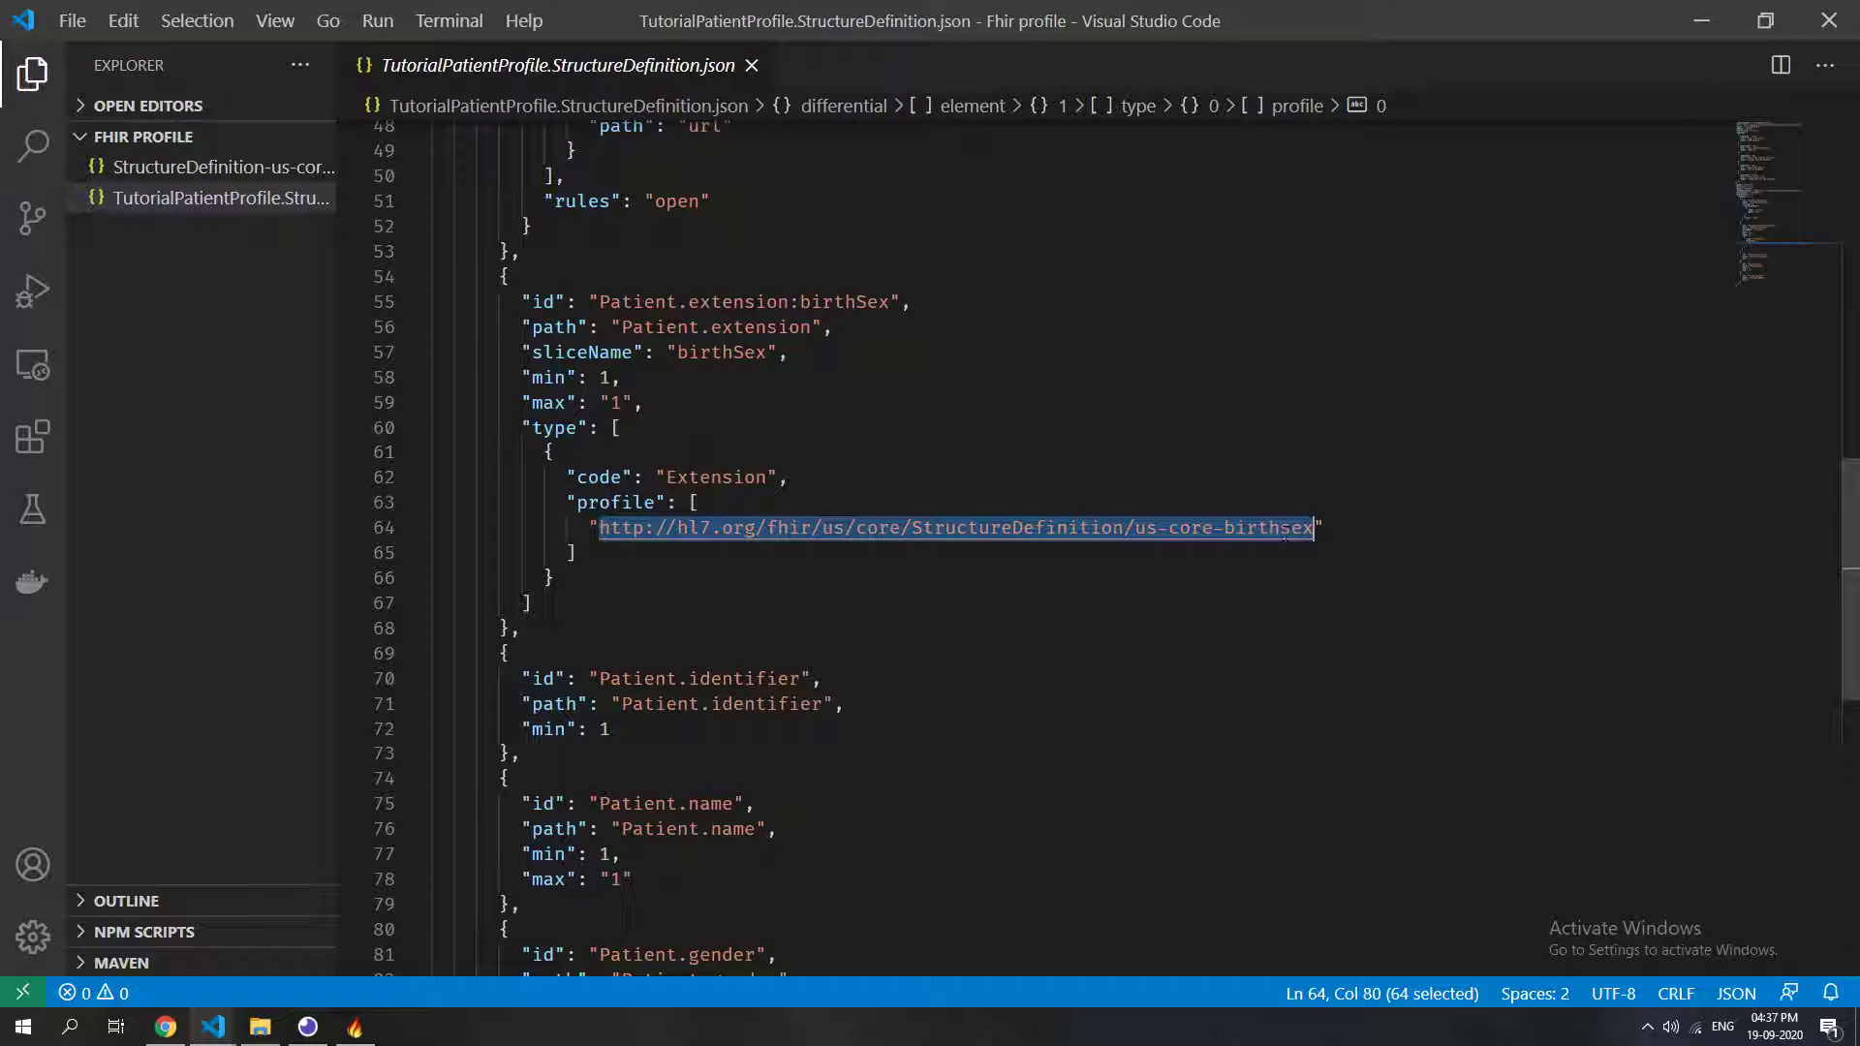
Switch back to patient.fhir.json and paste the us-core-birthsex URL as the extension's "url" value.
{"action": "key", "text": "alt+Tab"}
{"action": "key", "text": "alt+Tab"}
{"action": "key", "text": "alt+Tab"}
{"action": "key", "text": "ctrl+v"}
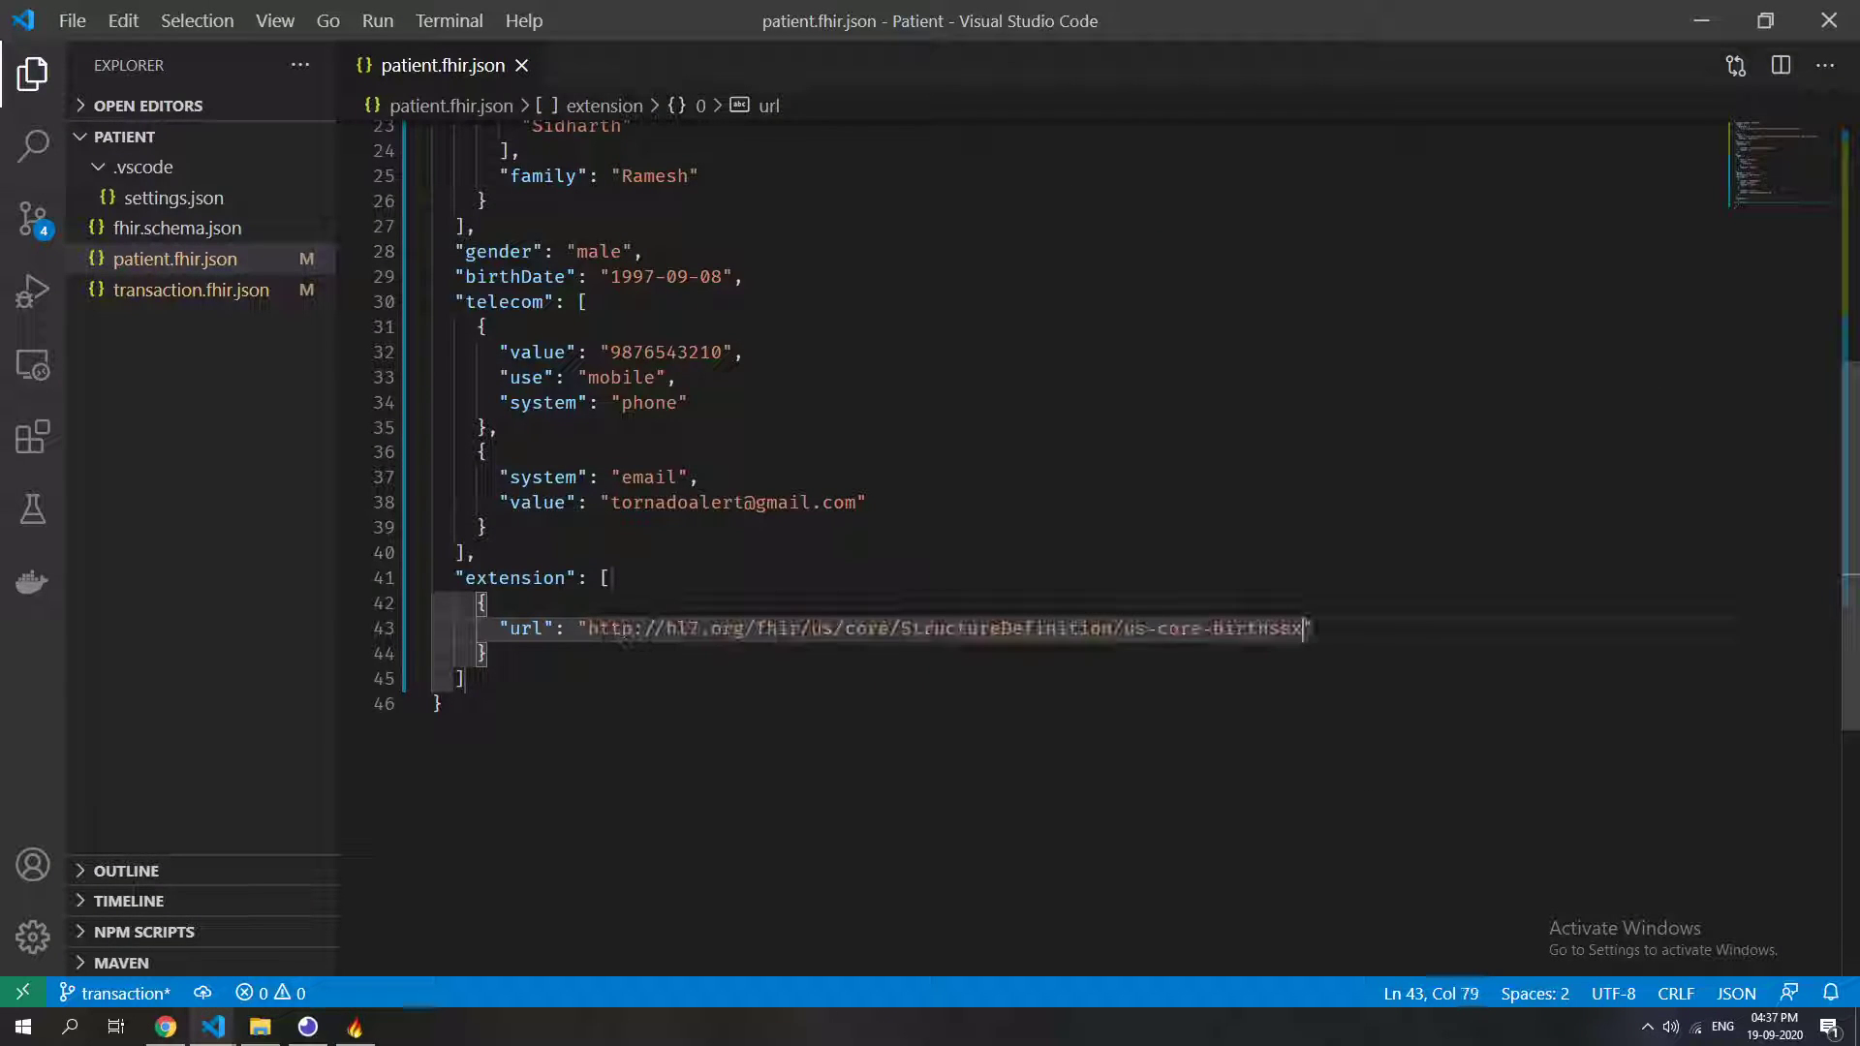
Begin a second property named "value" after the url in the birthsex extension object.
{"action": "type", "text": ","}
{"action": "key", "text": "Return"}
{"action": "type", "text": "\""}
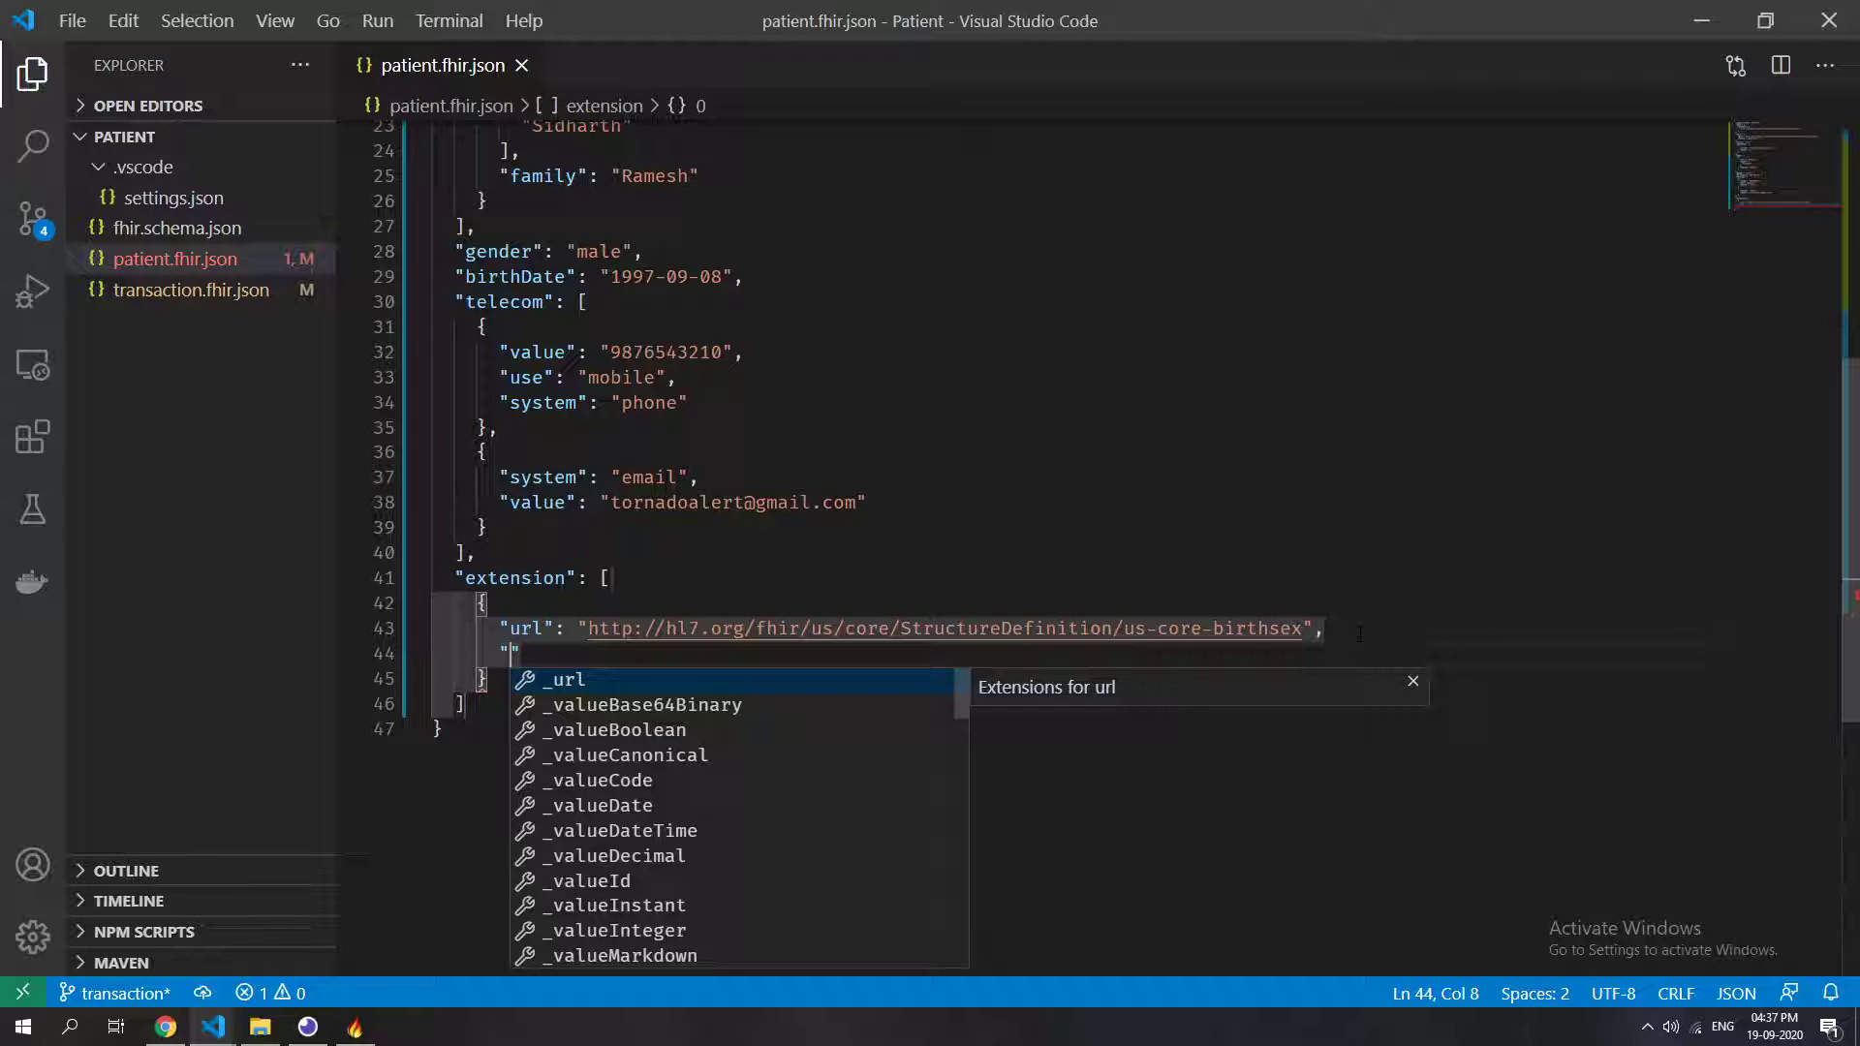
{"action": "type", "text": "value"}
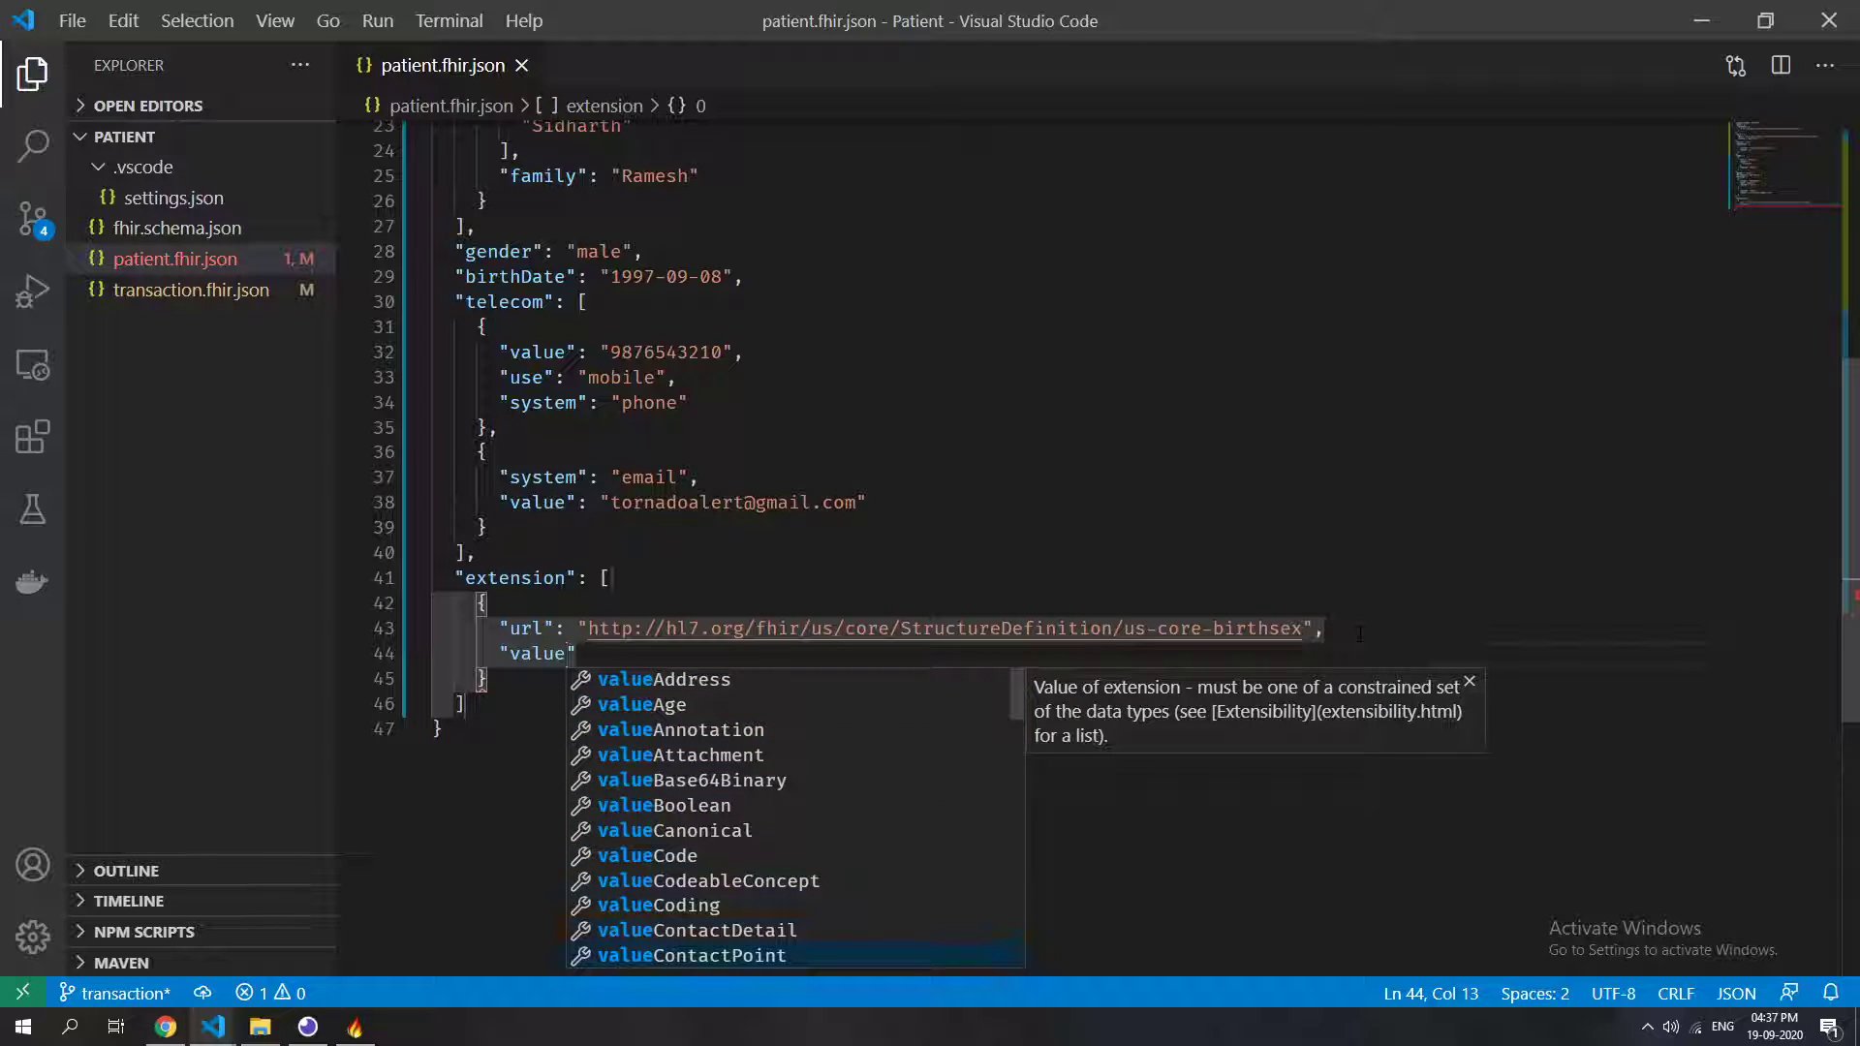
{"action": "left_click", "coordinate": [1231, 628]}
{"action": "left_click_drag", "start_coordinate": [1230, 628], "coordinate": [1137, 629]}
{"action": "left_click", "coordinate": [1136, 627]}
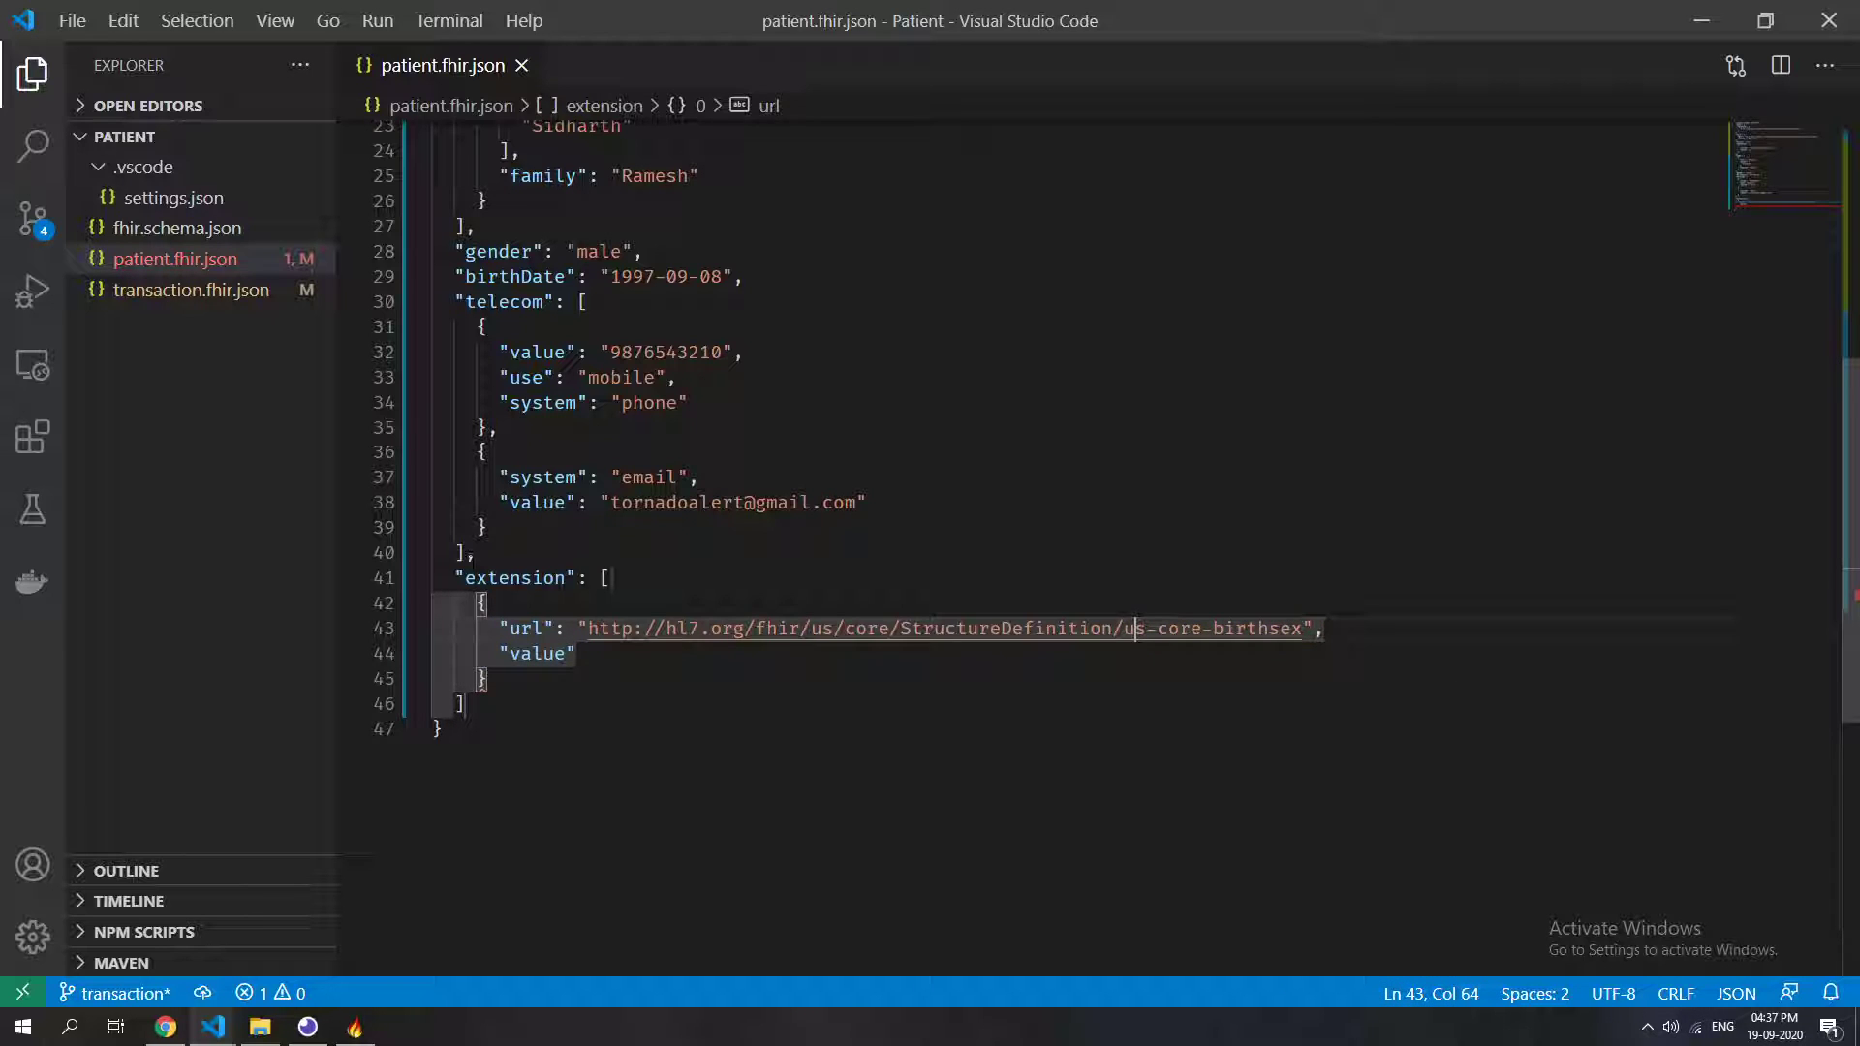
Switch to Forge and the browser, and look up the value element of the US Core BirthSex extension in its narrative content.
{"action": "left_click", "coordinate": [355, 1025]}
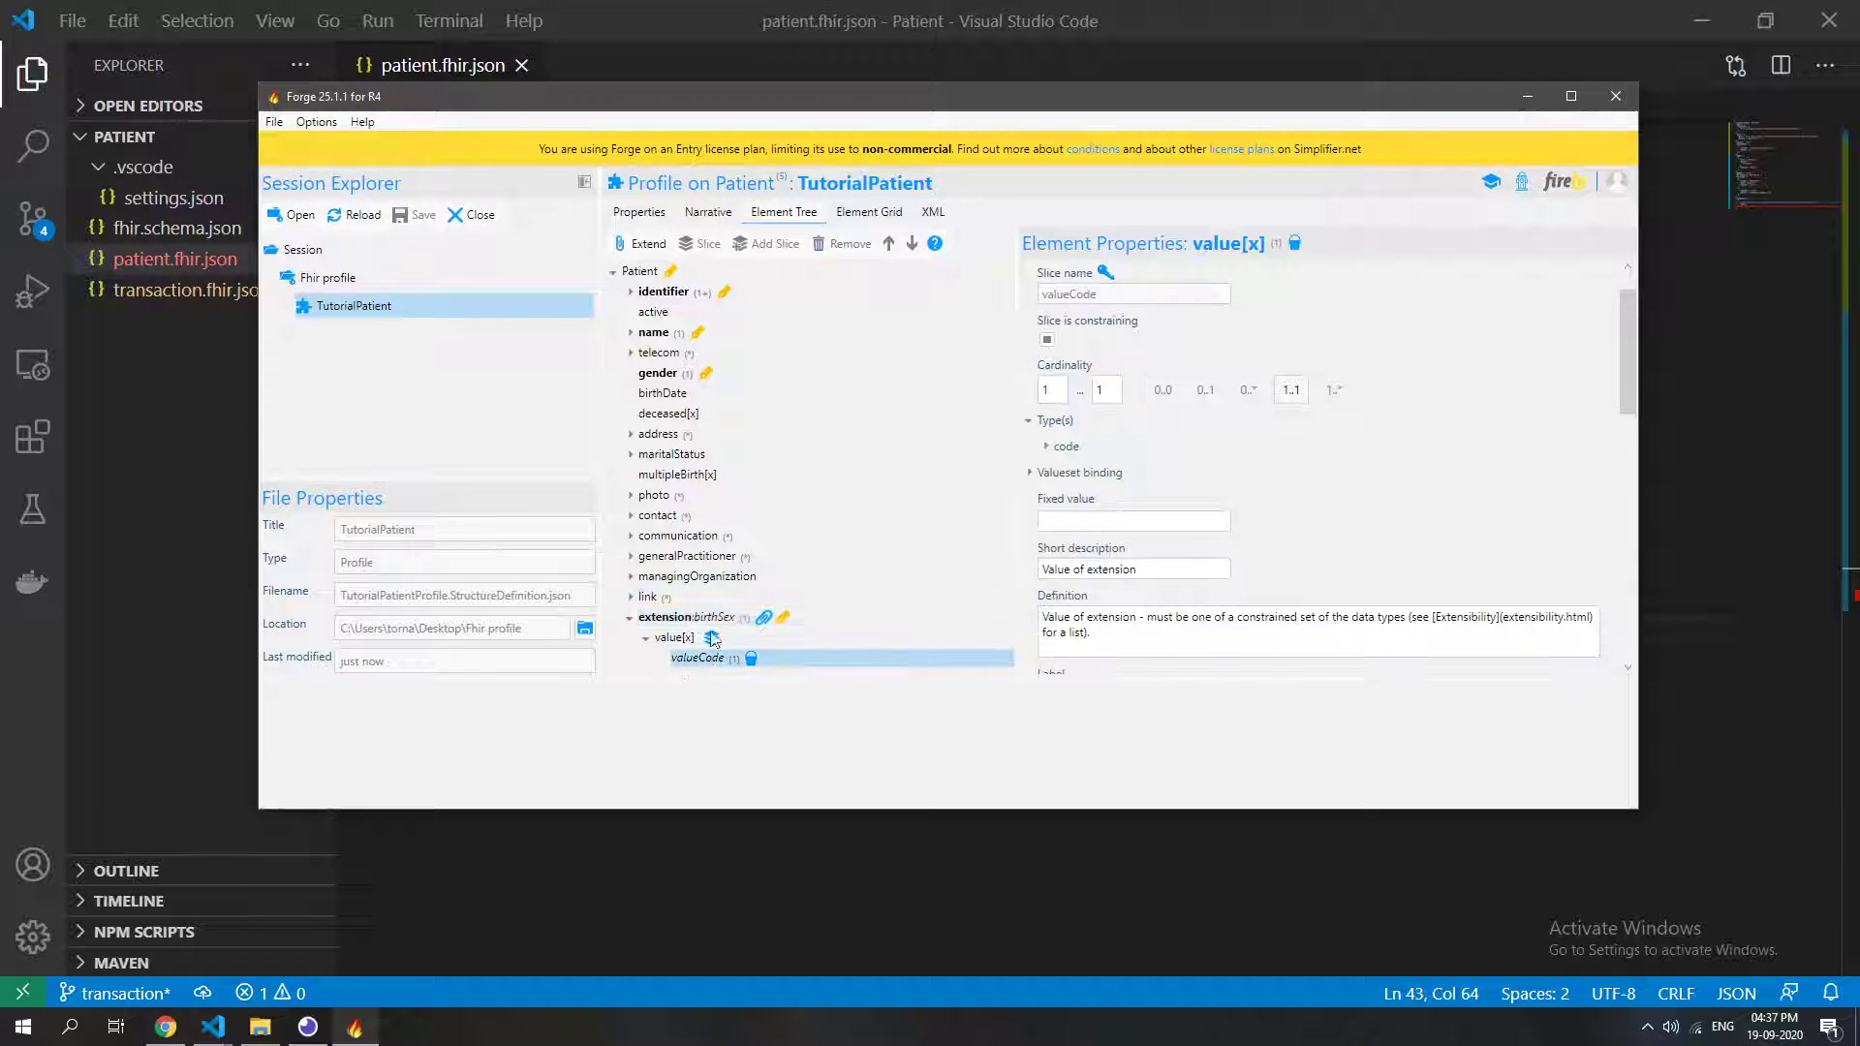
{"action": "left_click", "coordinate": [166, 1026]}
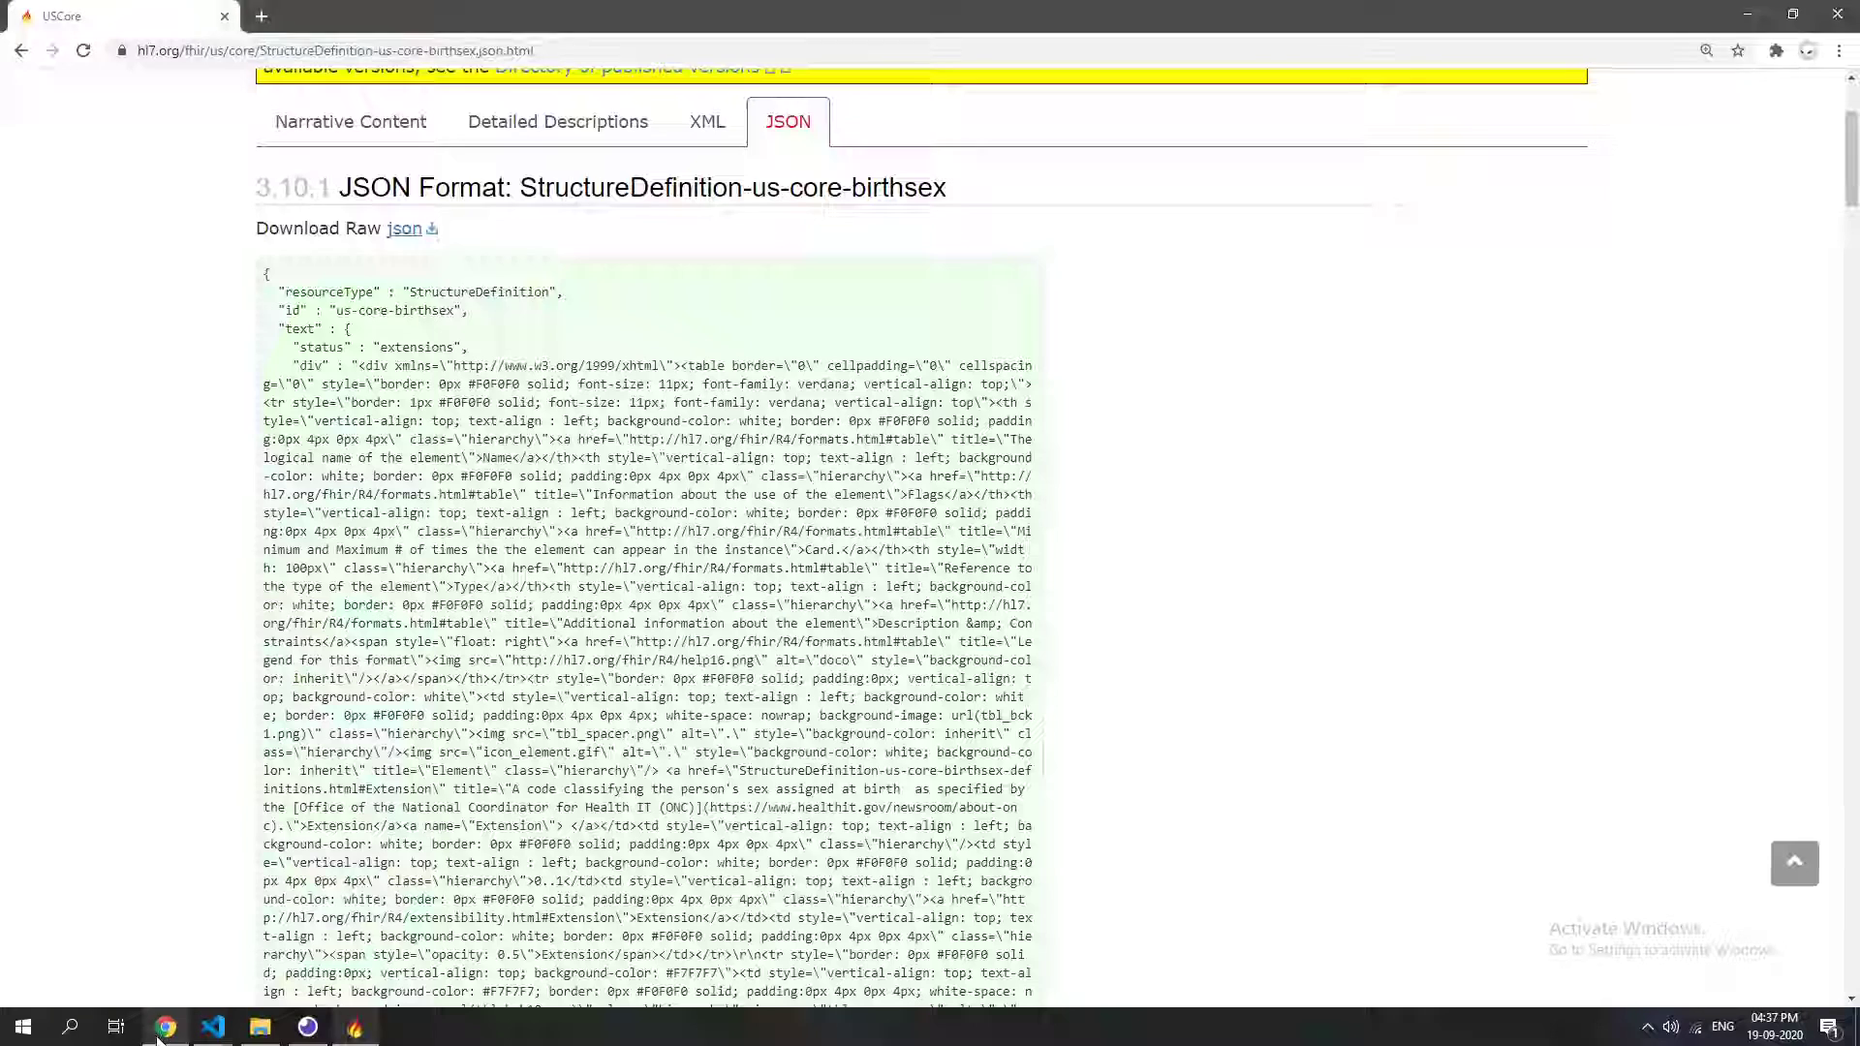
{"action": "scroll", "coordinate": [325, 440], "scroll_direction": "up", "scroll_amount": 2}
{"action": "left_click", "coordinate": [351, 379]}
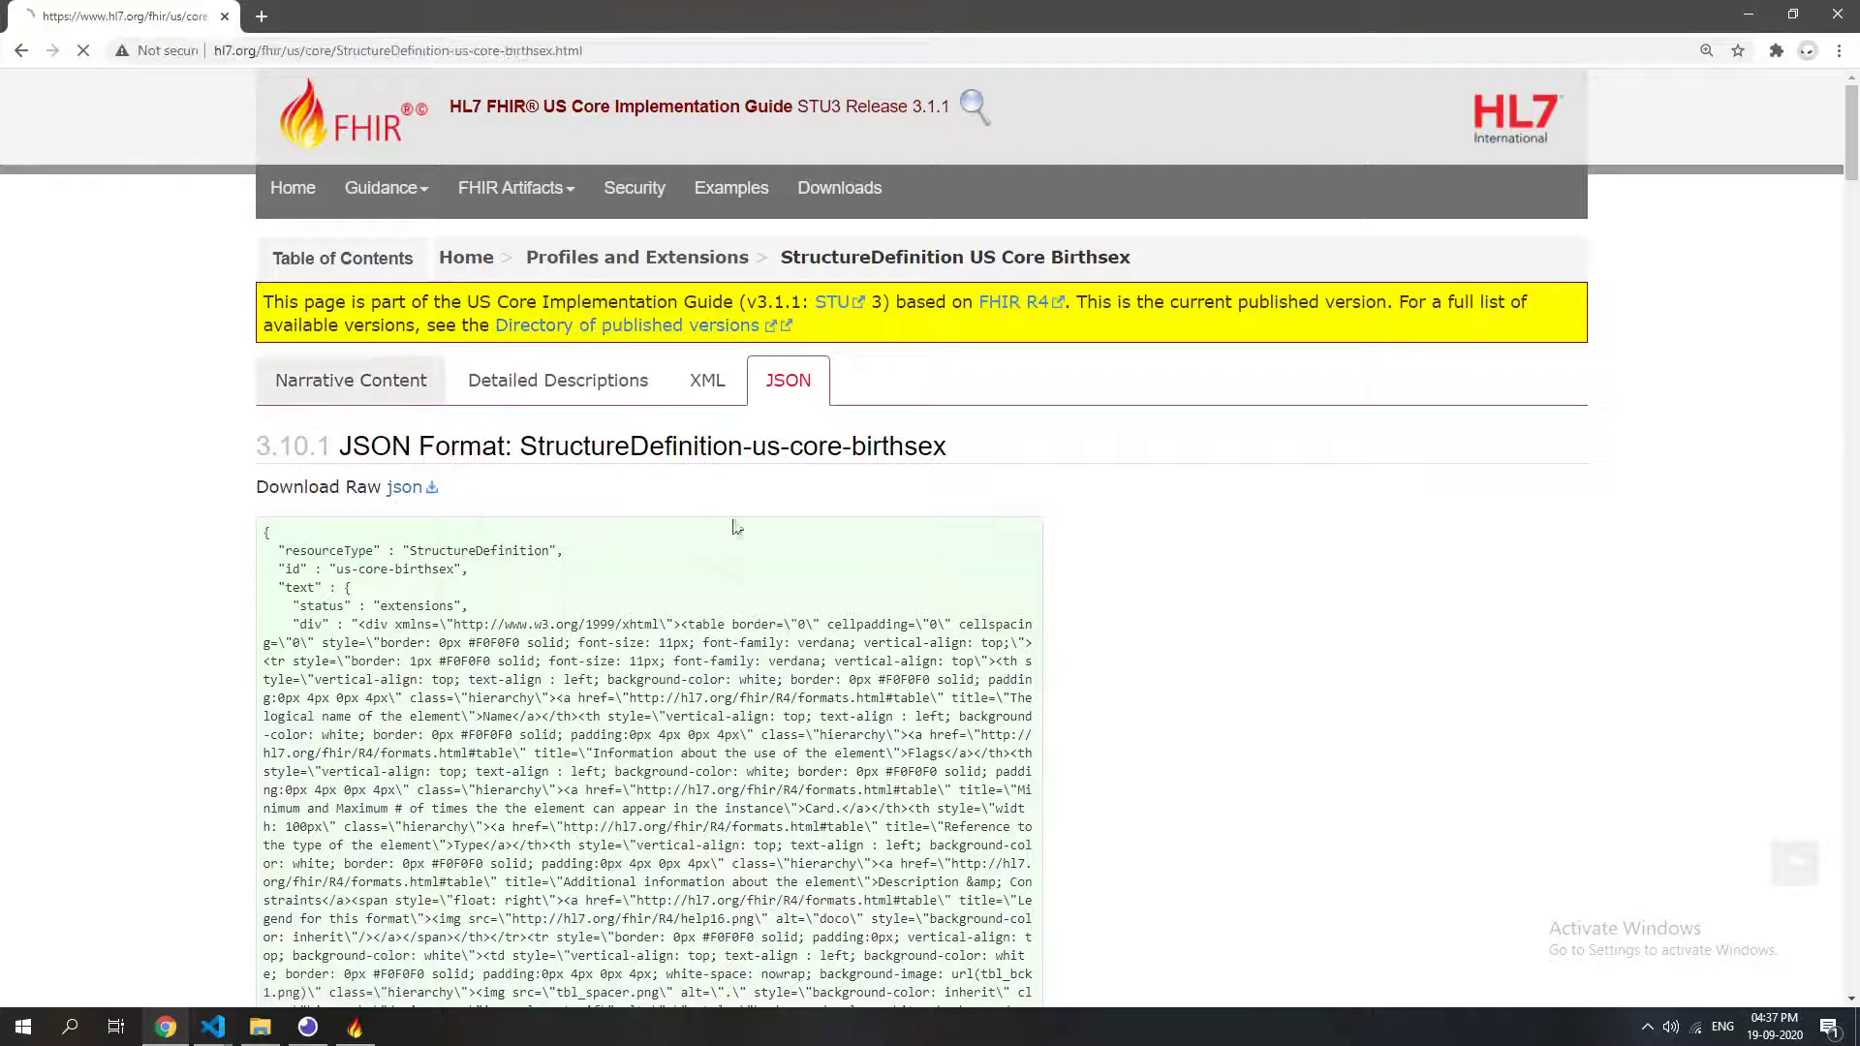
{"action": "scroll", "coordinate": [353, 731], "scroll_direction": "down", "scroll_amount": 3}
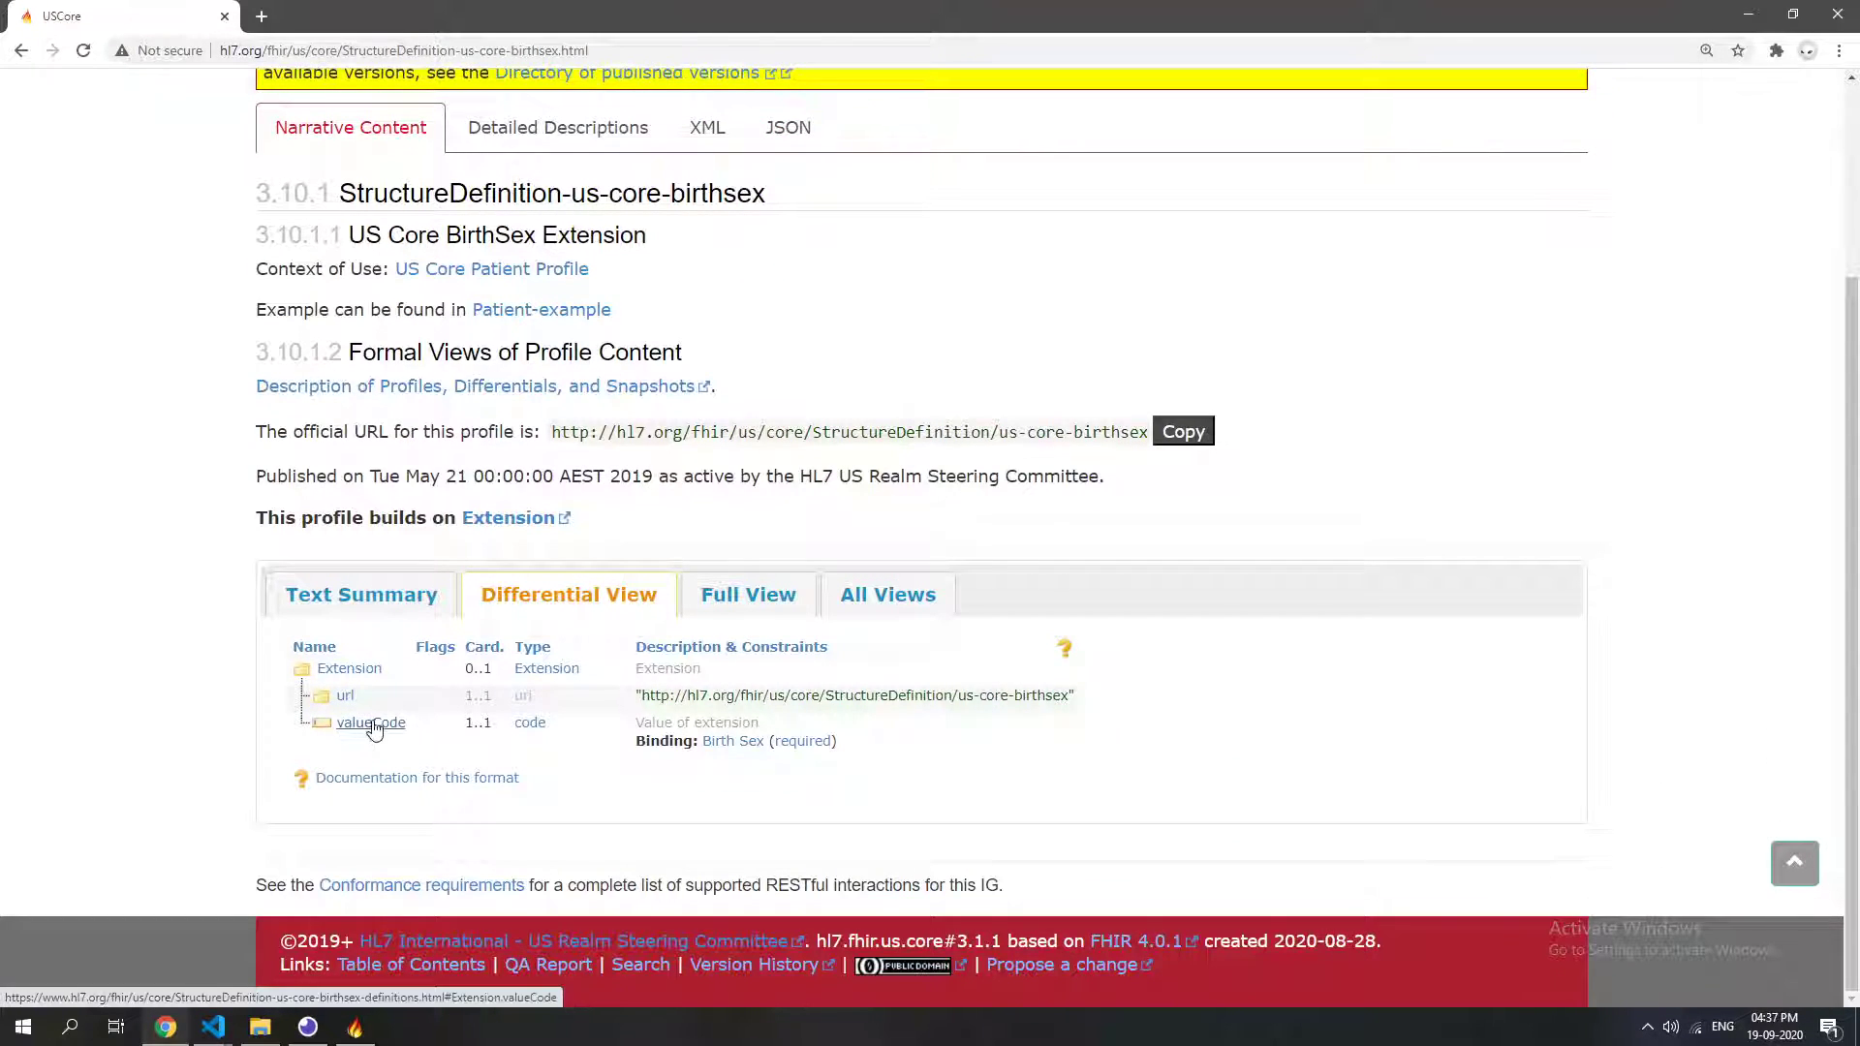
Open the Birth Sex value set bound to valueCode and examine its allowed codes.
{"action": "left_click", "coordinate": [733, 742]}
{"action": "scroll", "coordinate": [318, 484], "scroll_direction": "down", "scroll_amount": 4}
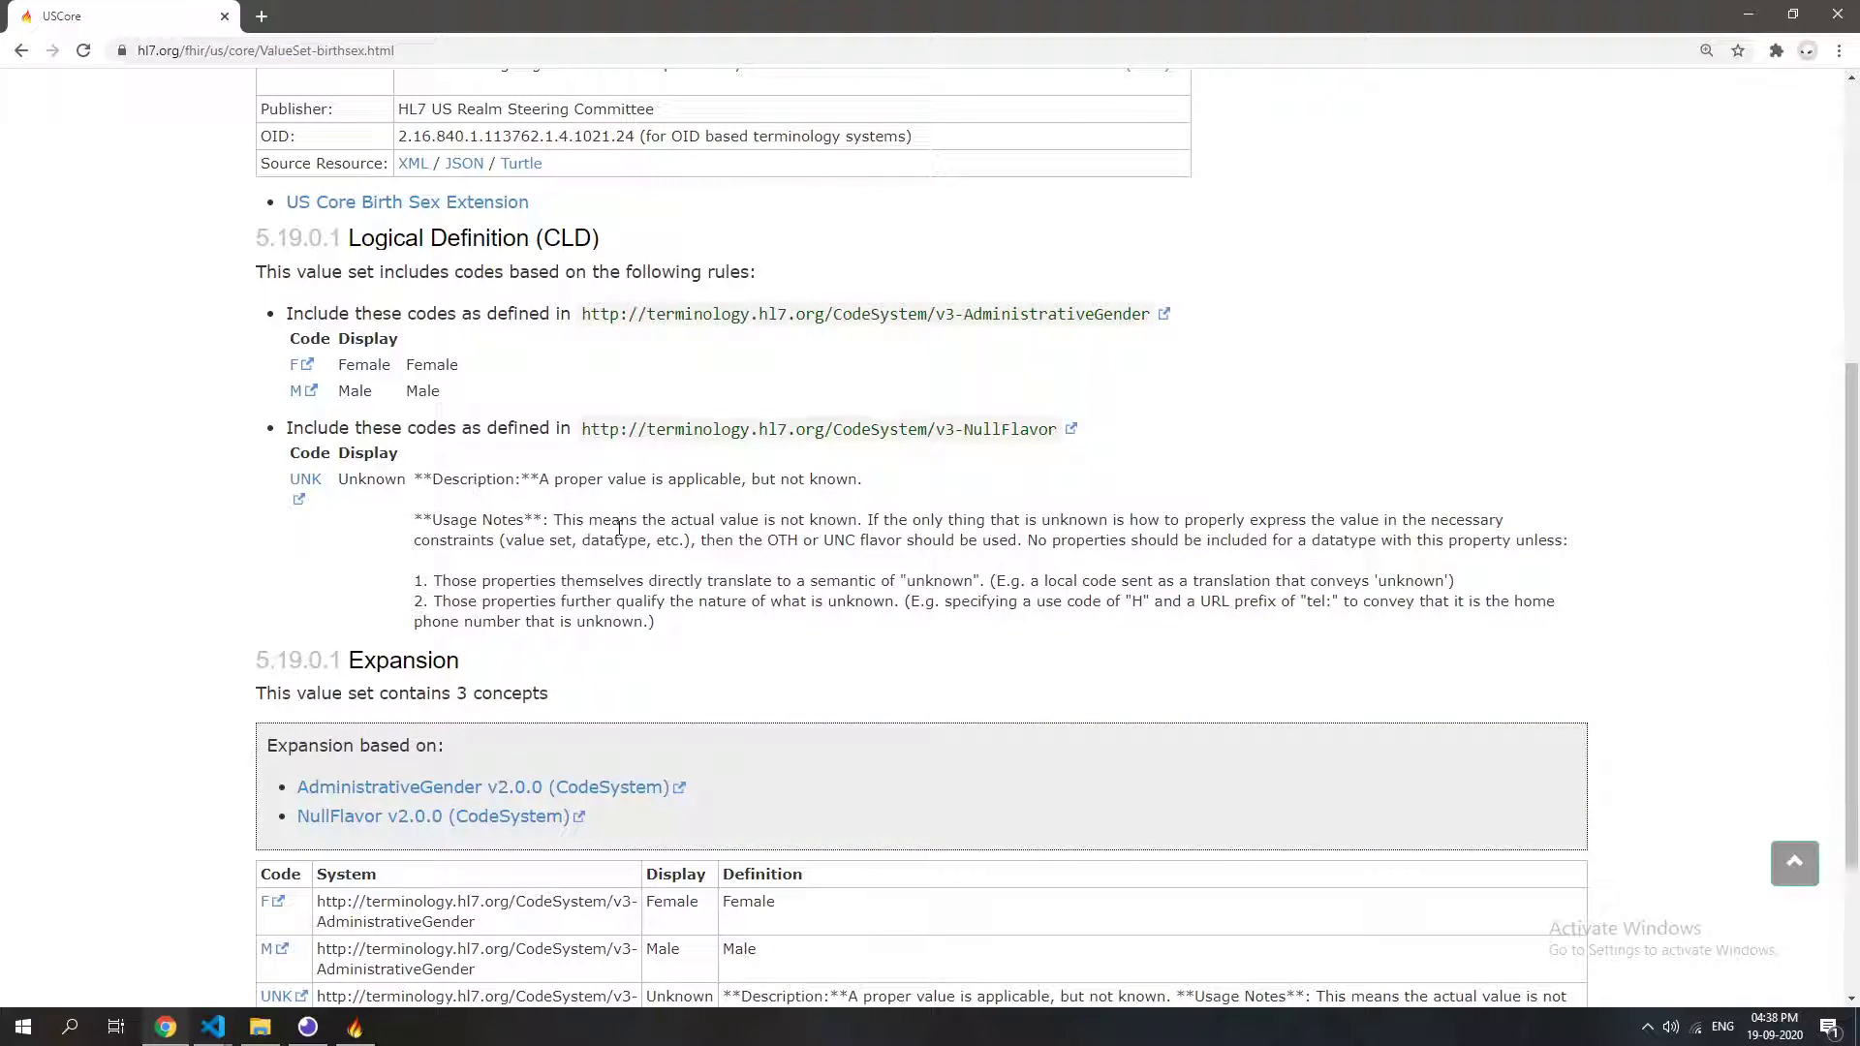
{"action": "scroll", "coordinate": [1070, 683], "scroll_direction": "up", "scroll_amount": 3}
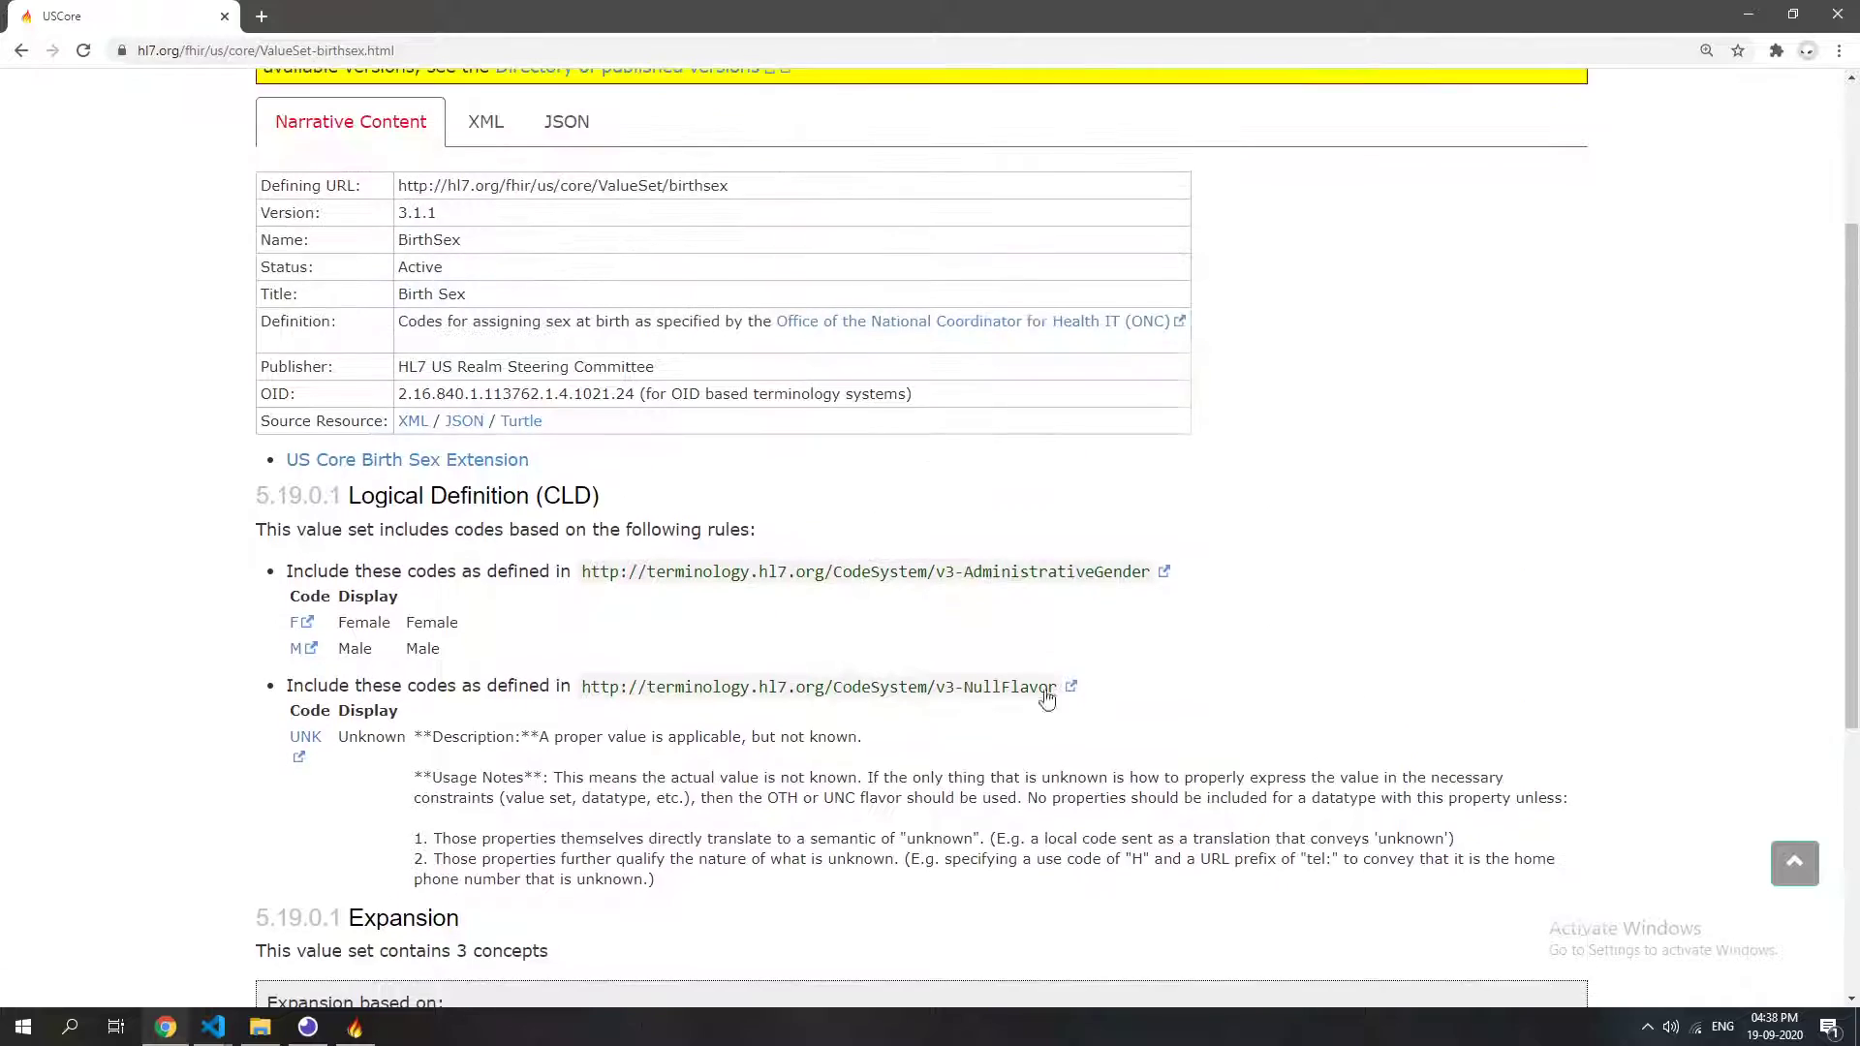
{"action": "scroll", "coordinate": [494, 624], "scroll_direction": "down", "scroll_amount": 5}
{"action": "scroll", "coordinate": [610, 620], "scroll_direction": "up", "scroll_amount": 1}
{"action": "scroll", "coordinate": [610, 621], "scroll_direction": "down", "scroll_amount": 1}
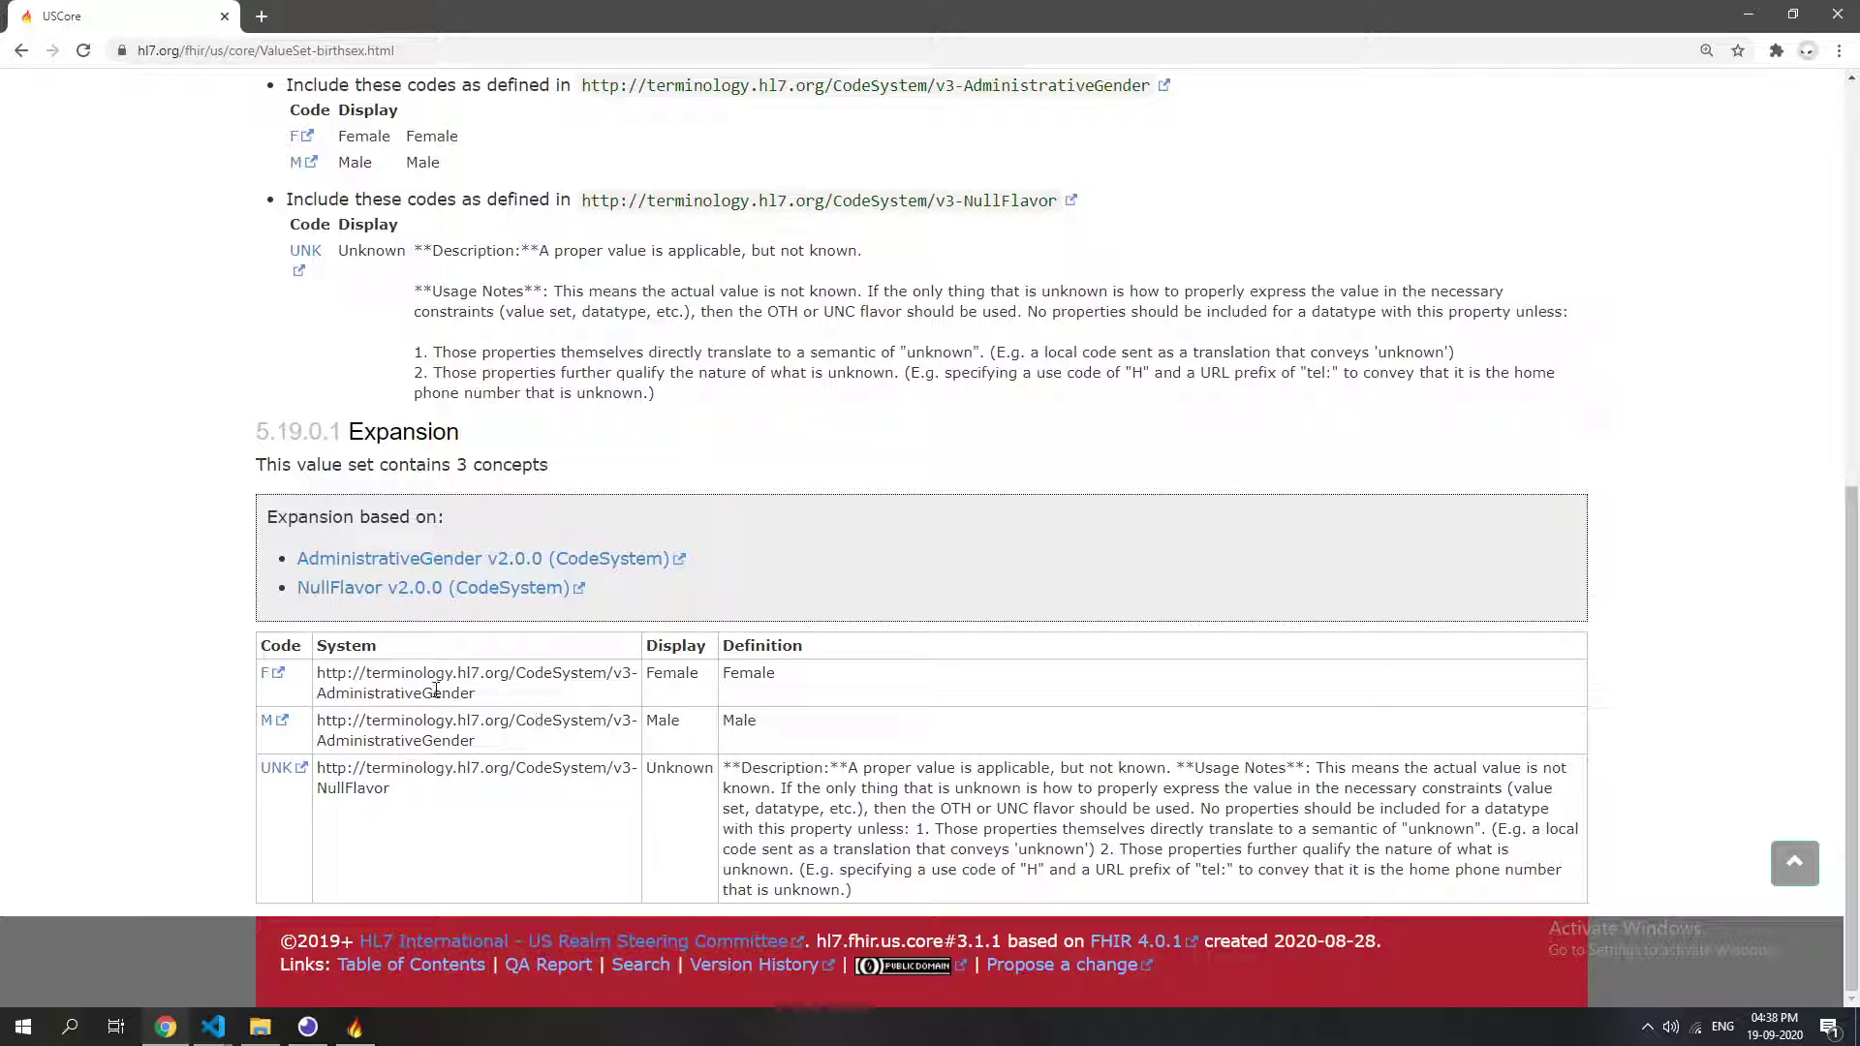
{"action": "scroll", "coordinate": [649, 703], "scroll_direction": "up", "scroll_amount": 5}
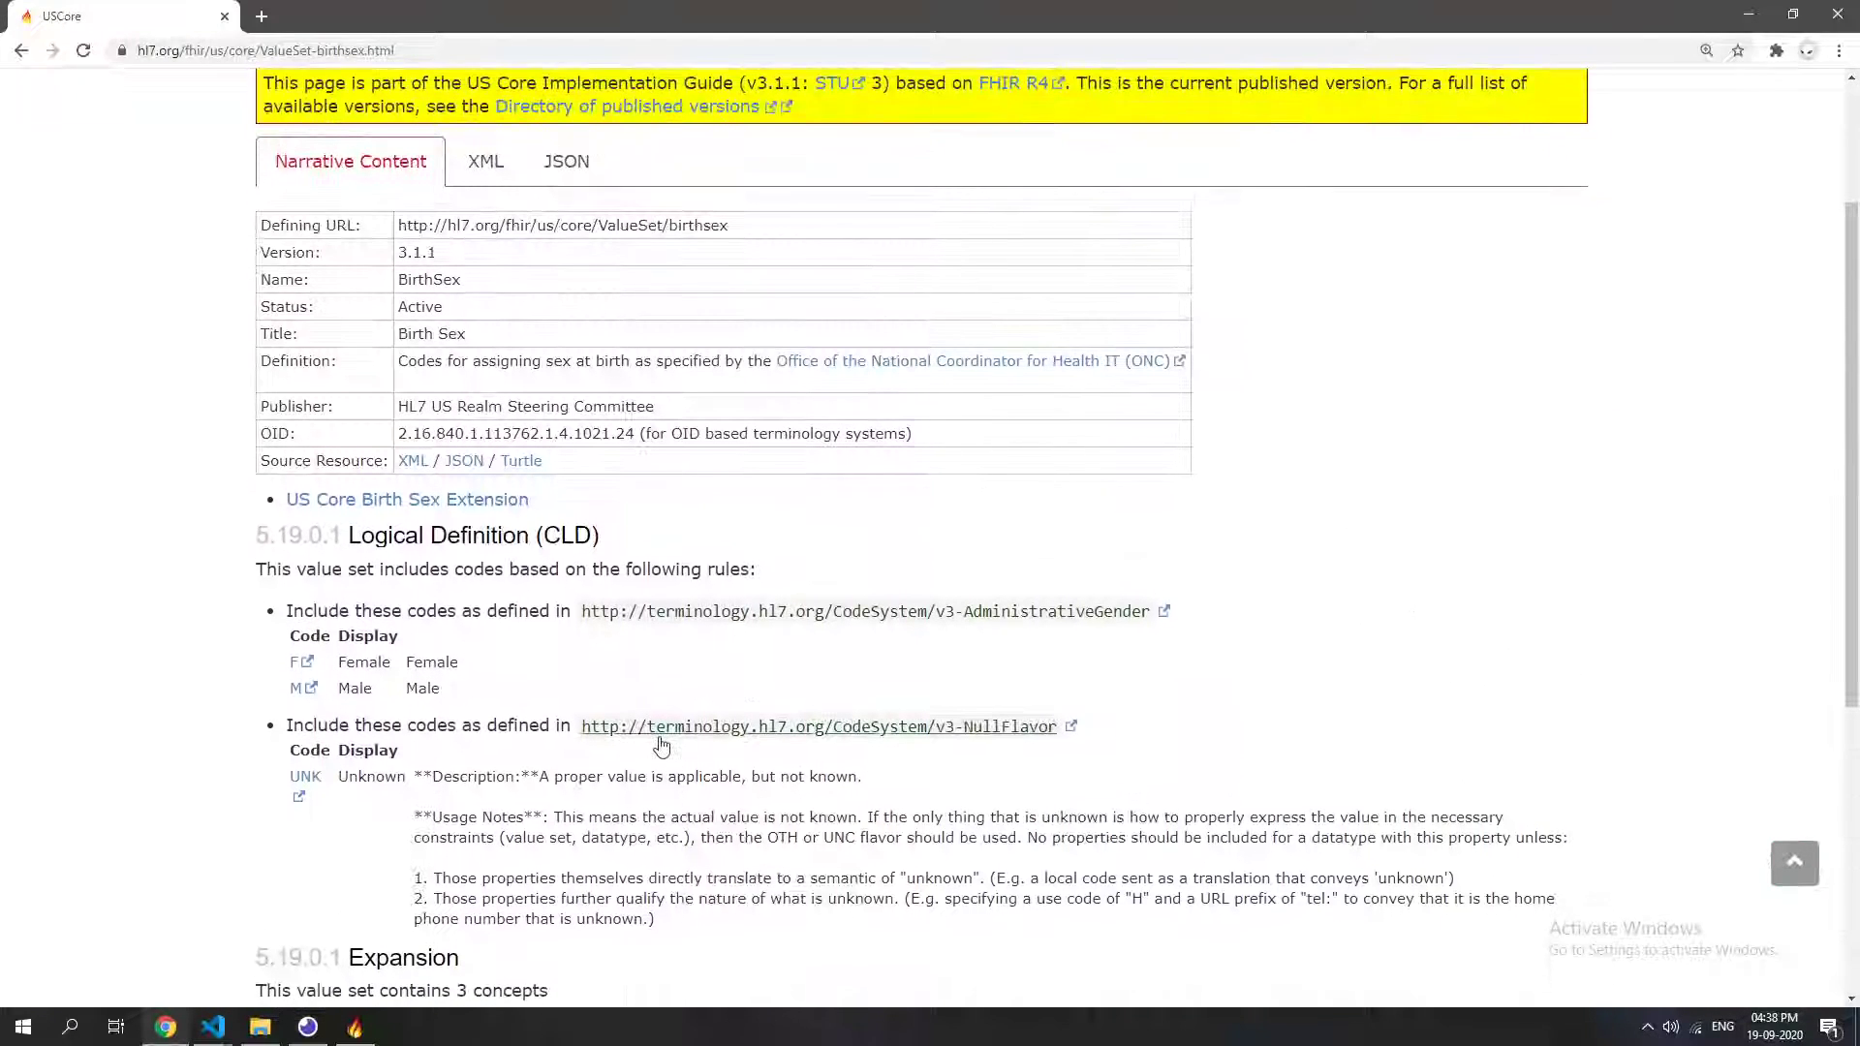
Switch back to patient.fhir.json and complete the property as "valueCode" with the value "M".
{"action": "key", "text": "alt+Tab"}
{"action": "key", "text": "alt+Tab"}
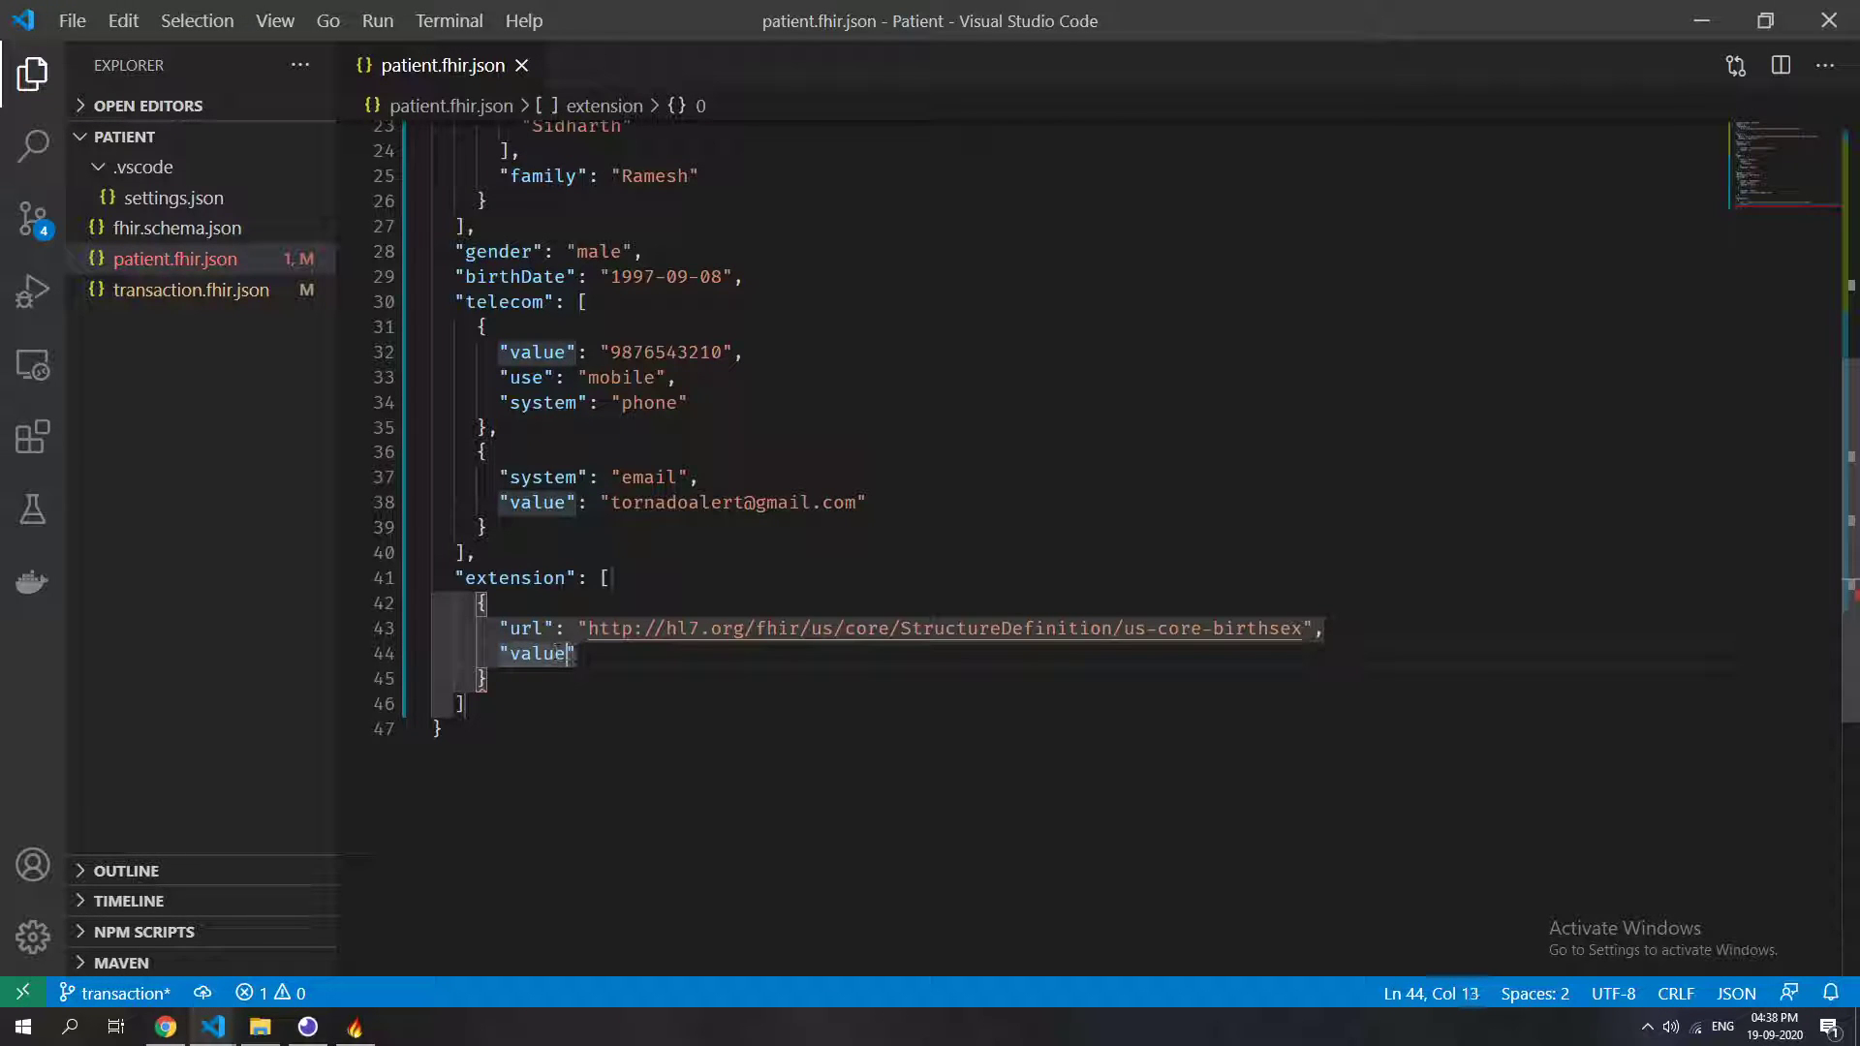
{"action": "key", "text": "ctrl+space"}
{"action": "type", "text": "Co"}
{"action": "key", "text": "Return"}
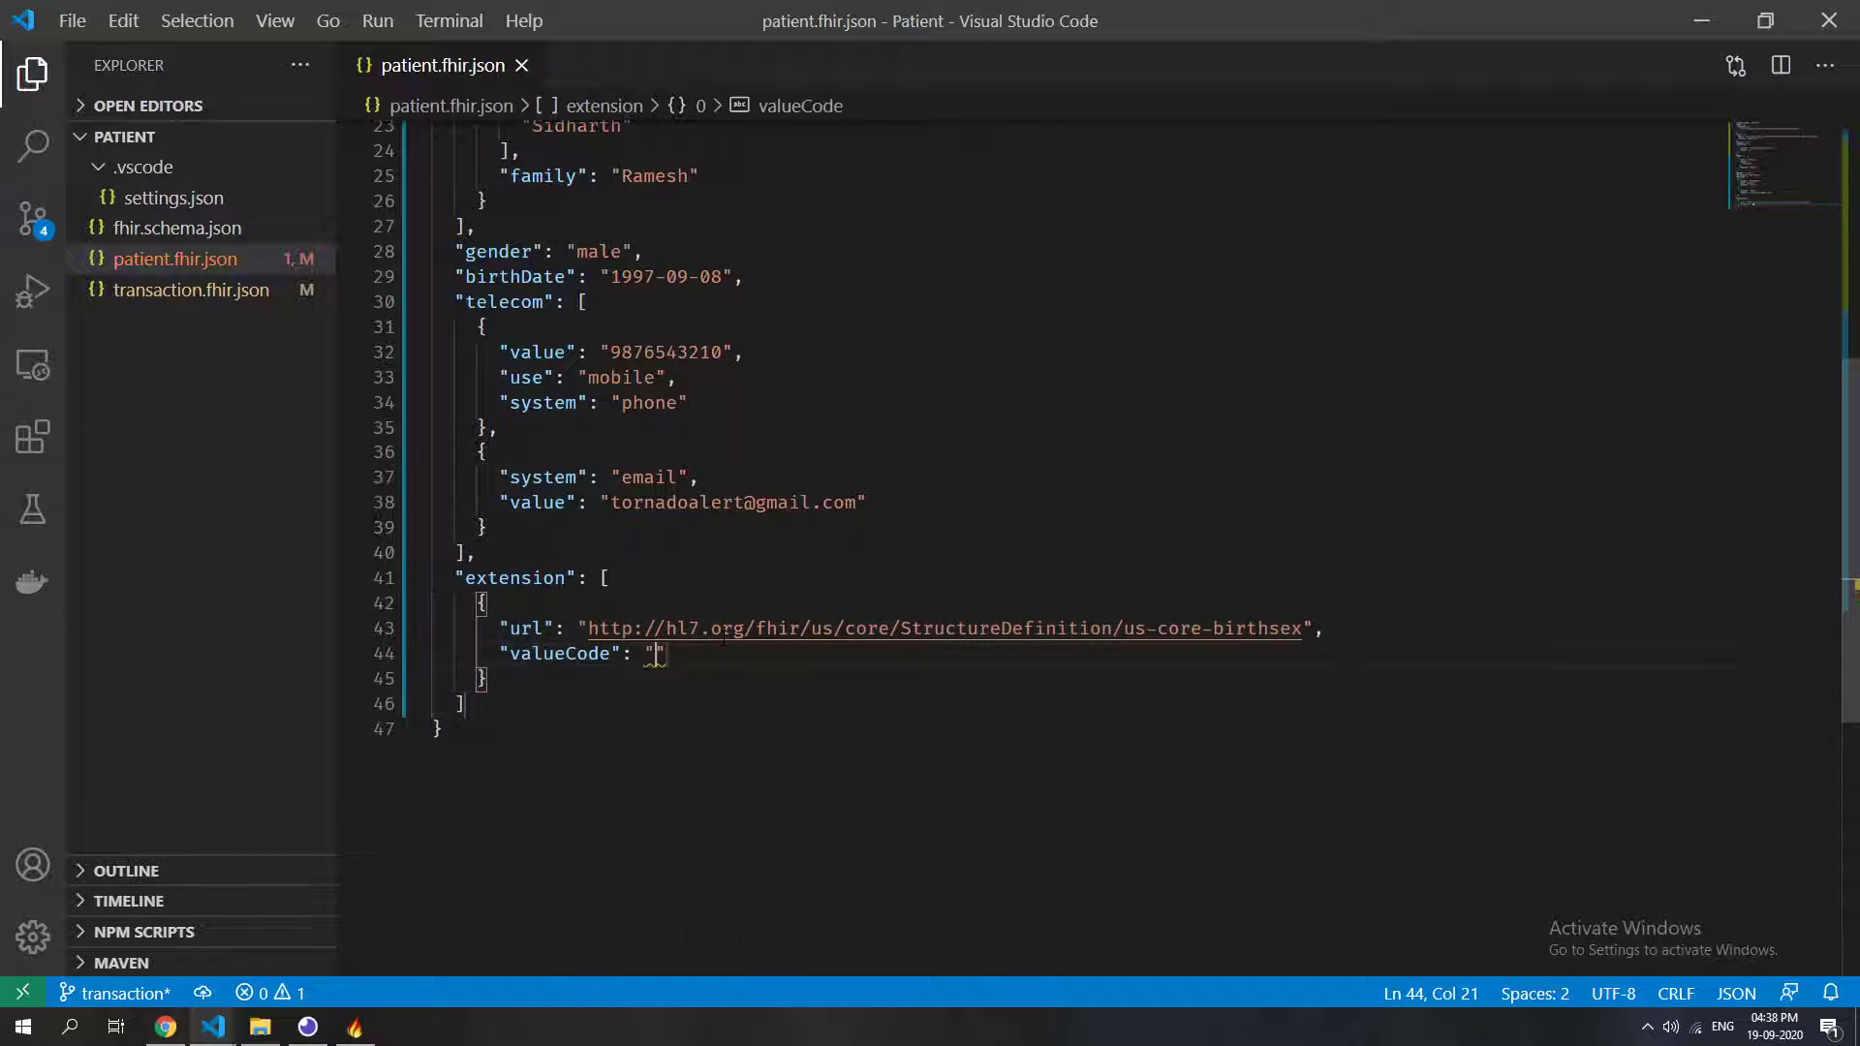
Copy the entire patient JSON and replace the POST request body in Insomnia with it.
{"action": "key", "text": "ctrl+a"}
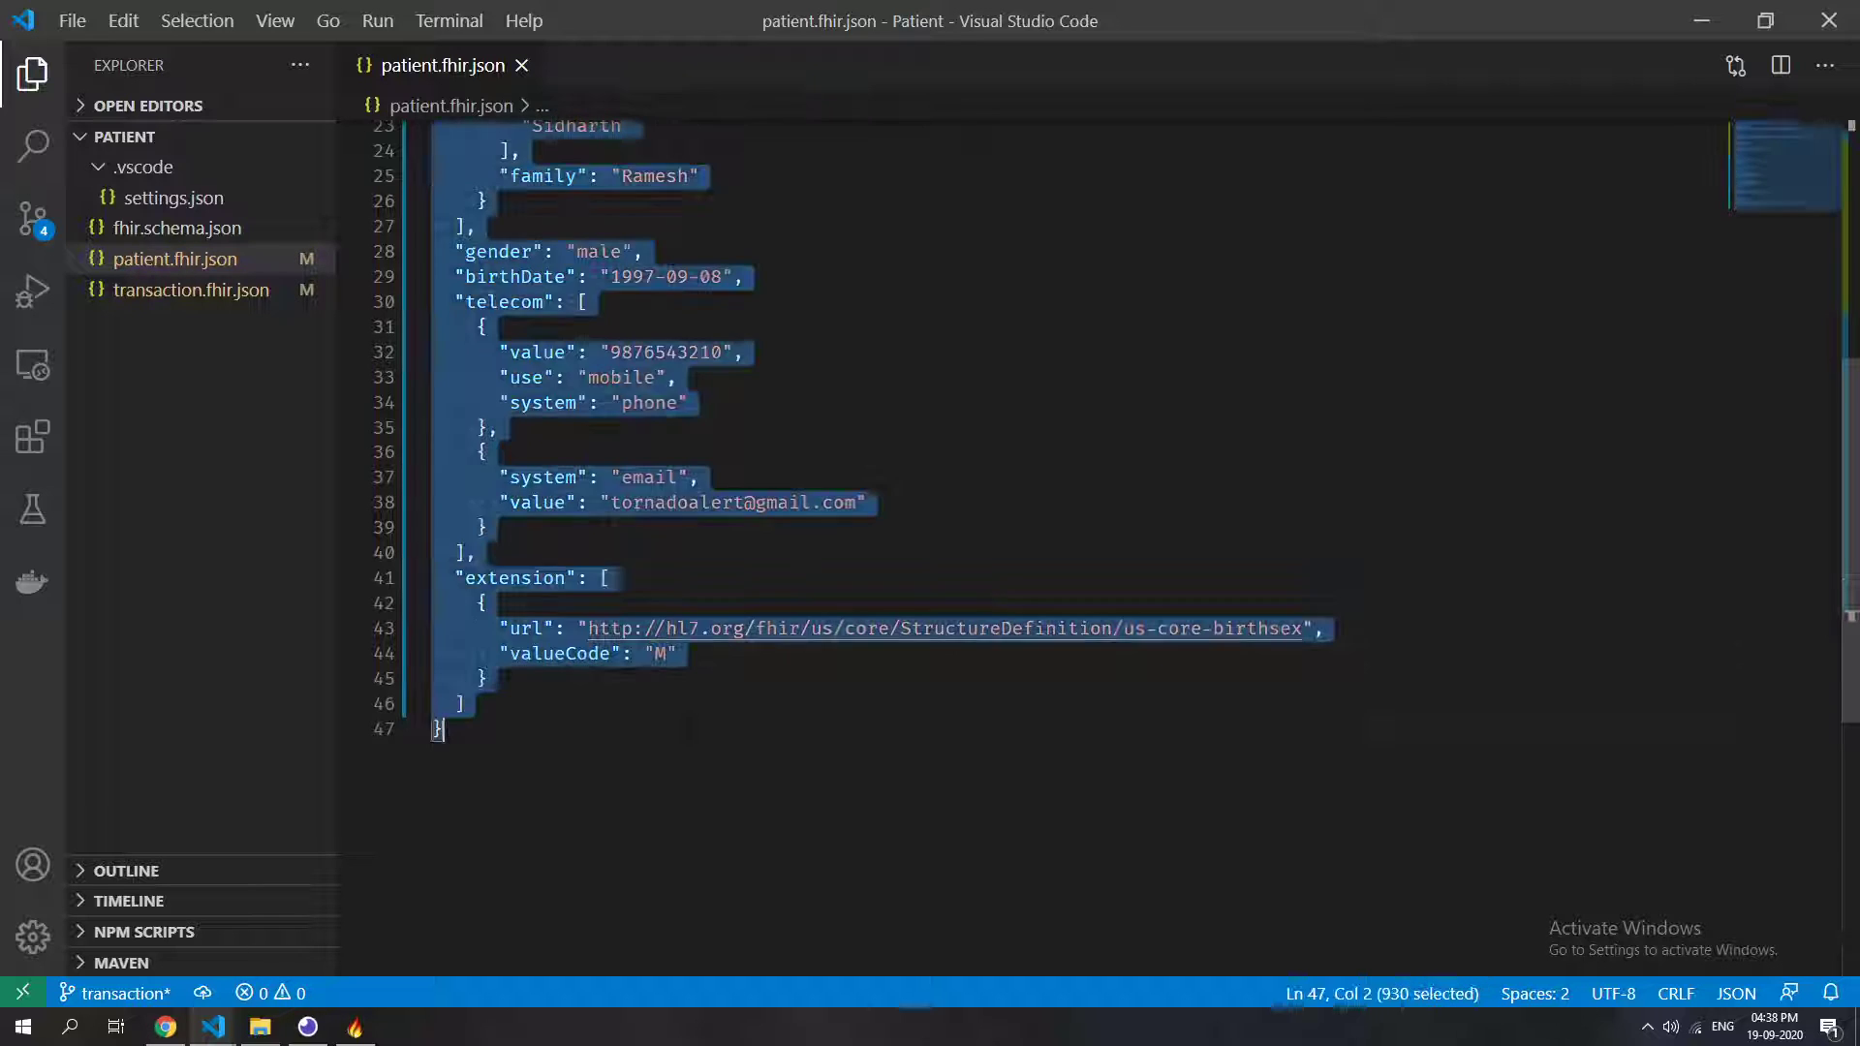
{"action": "key", "text": "alt+Tab"}
{"action": "key", "text": "Tab"}
{"action": "key", "text": "Tab"}
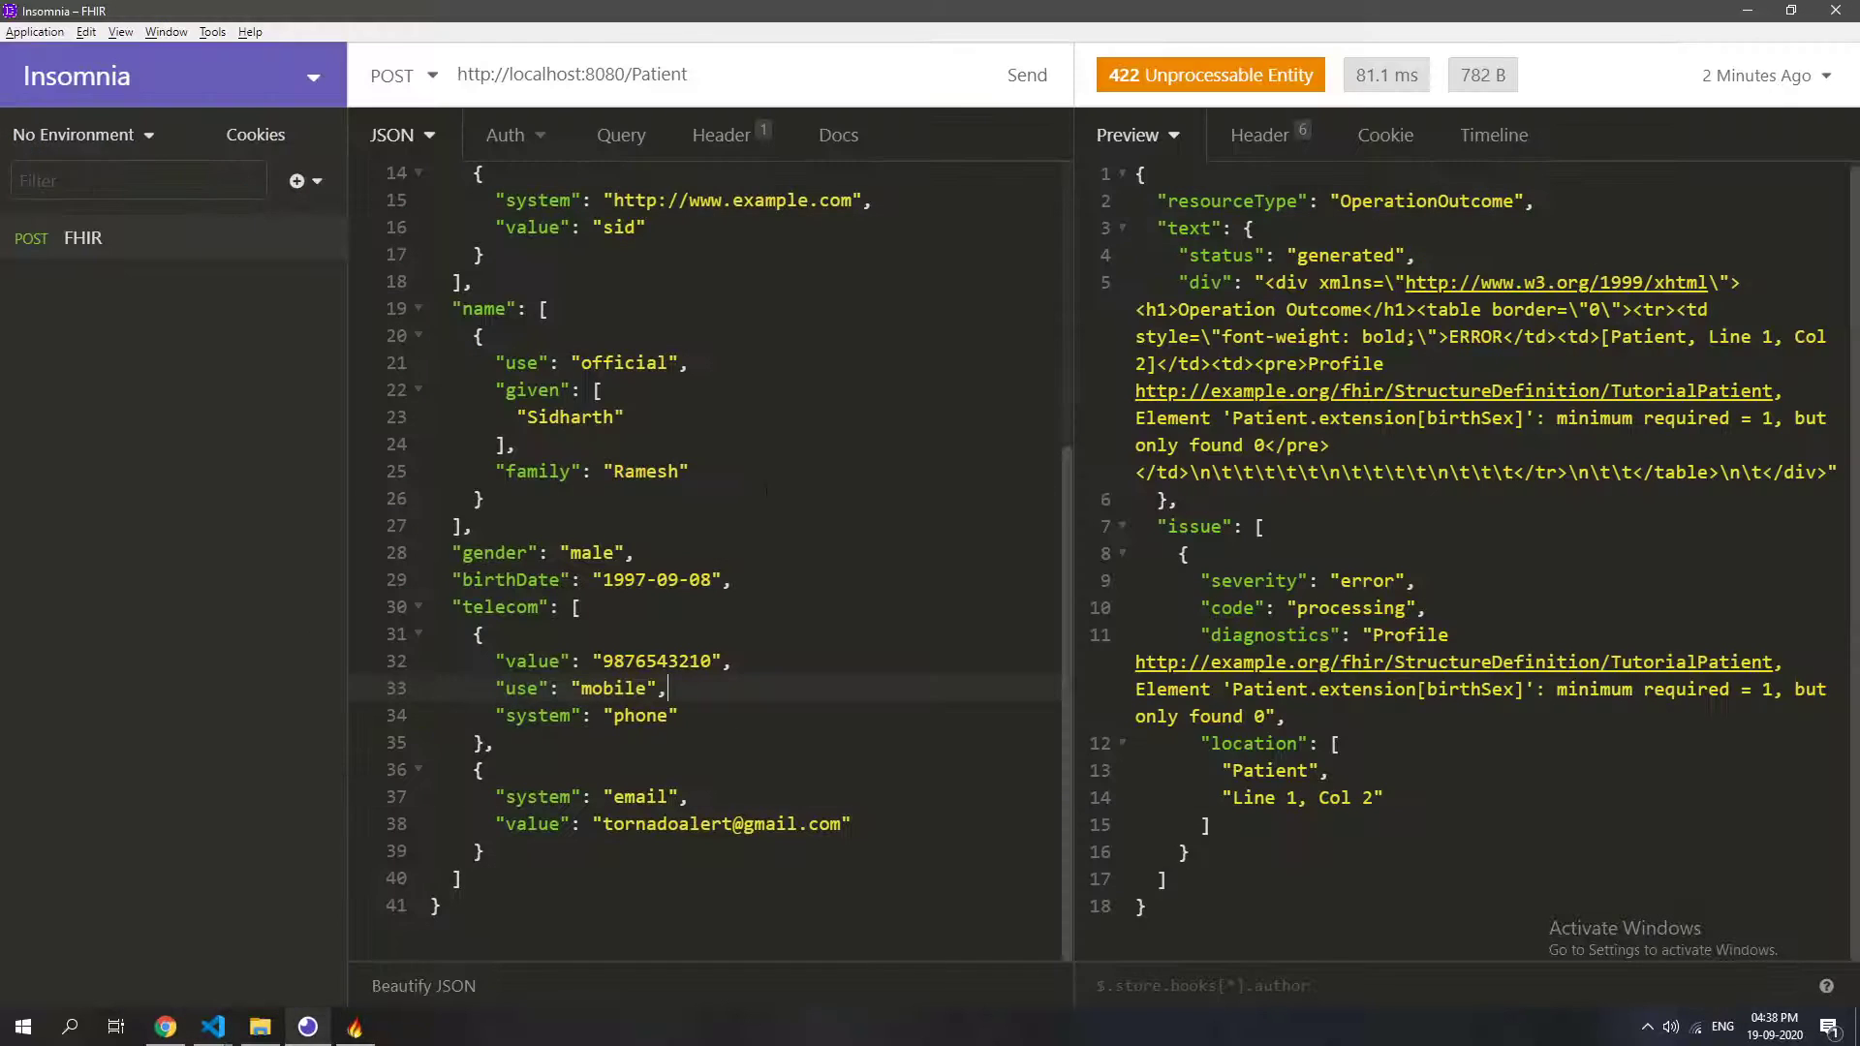
{"action": "key", "text": "ctrl+a"}
{"action": "key", "text": "ctrl+v"}
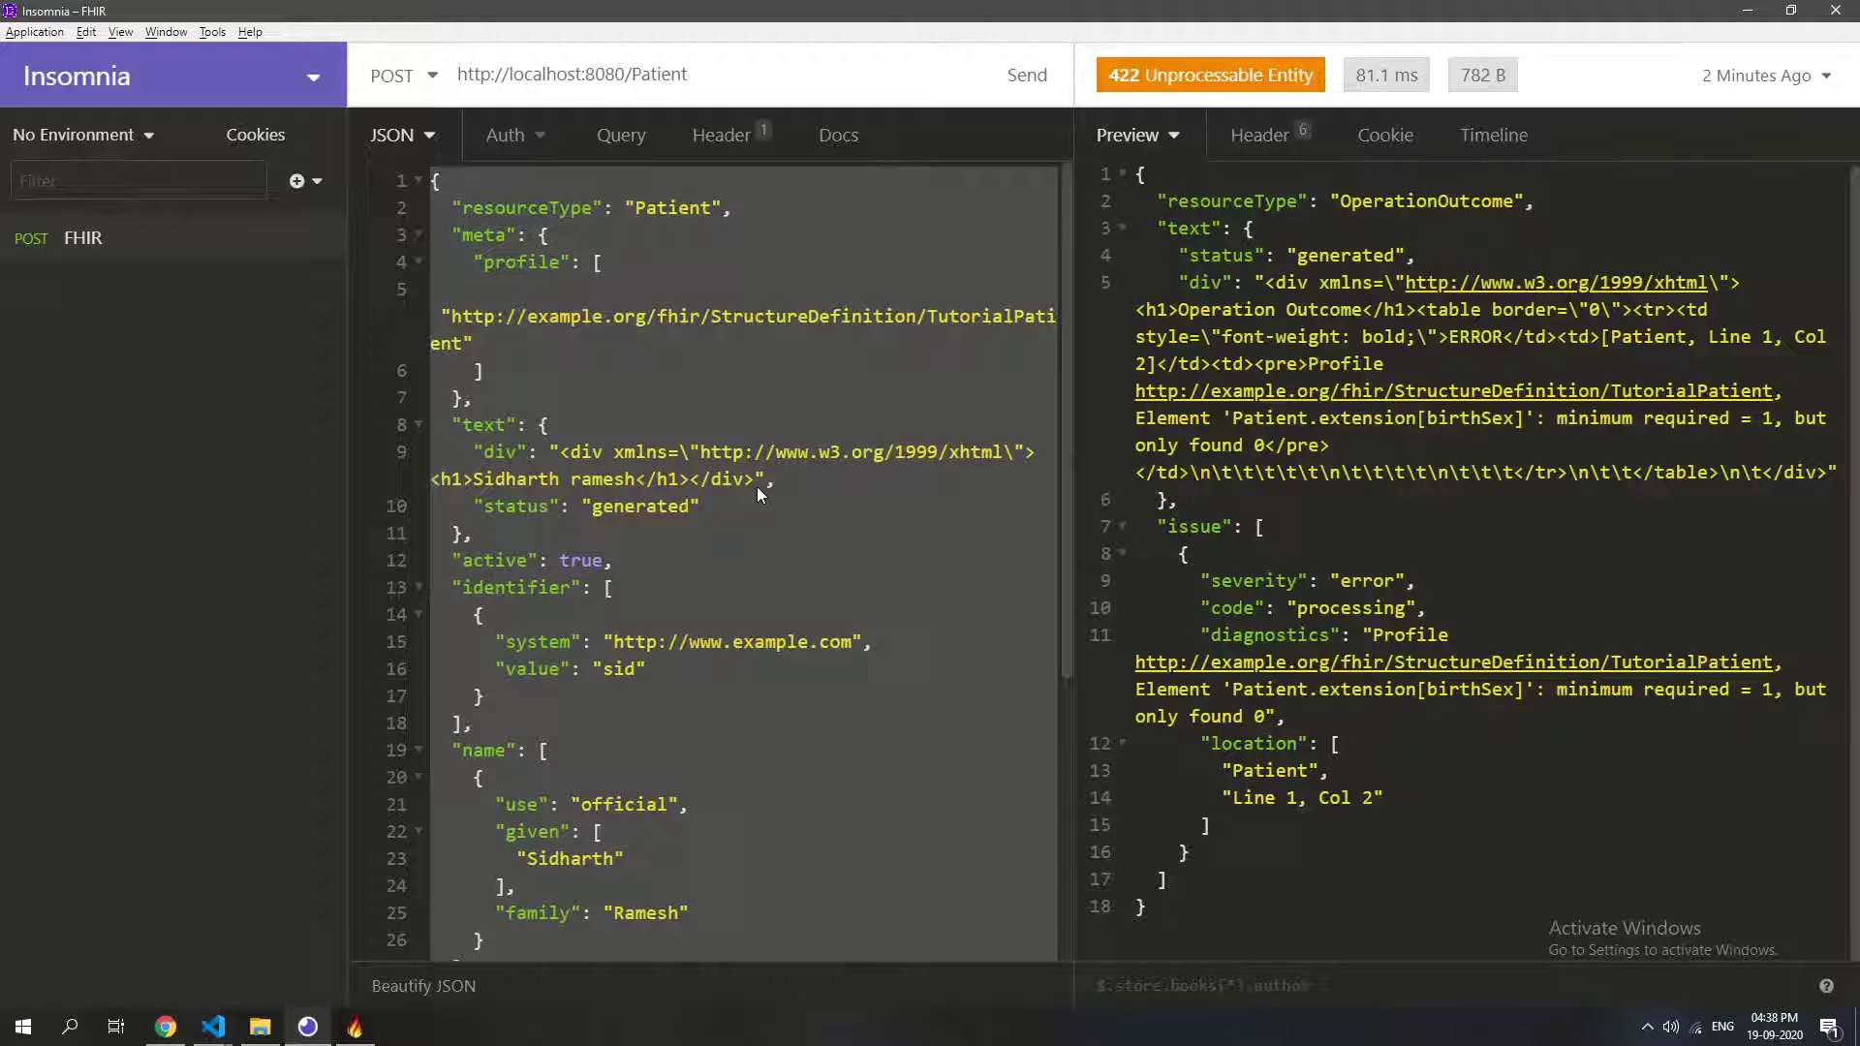
{"action": "left_click", "coordinate": [758, 486]}
{"action": "scroll", "coordinate": [757, 486], "scroll_direction": "down", "scroll_amount": 5}
{"action": "scroll", "coordinate": [673, 481], "scroll_direction": "up", "scroll_amount": 5}
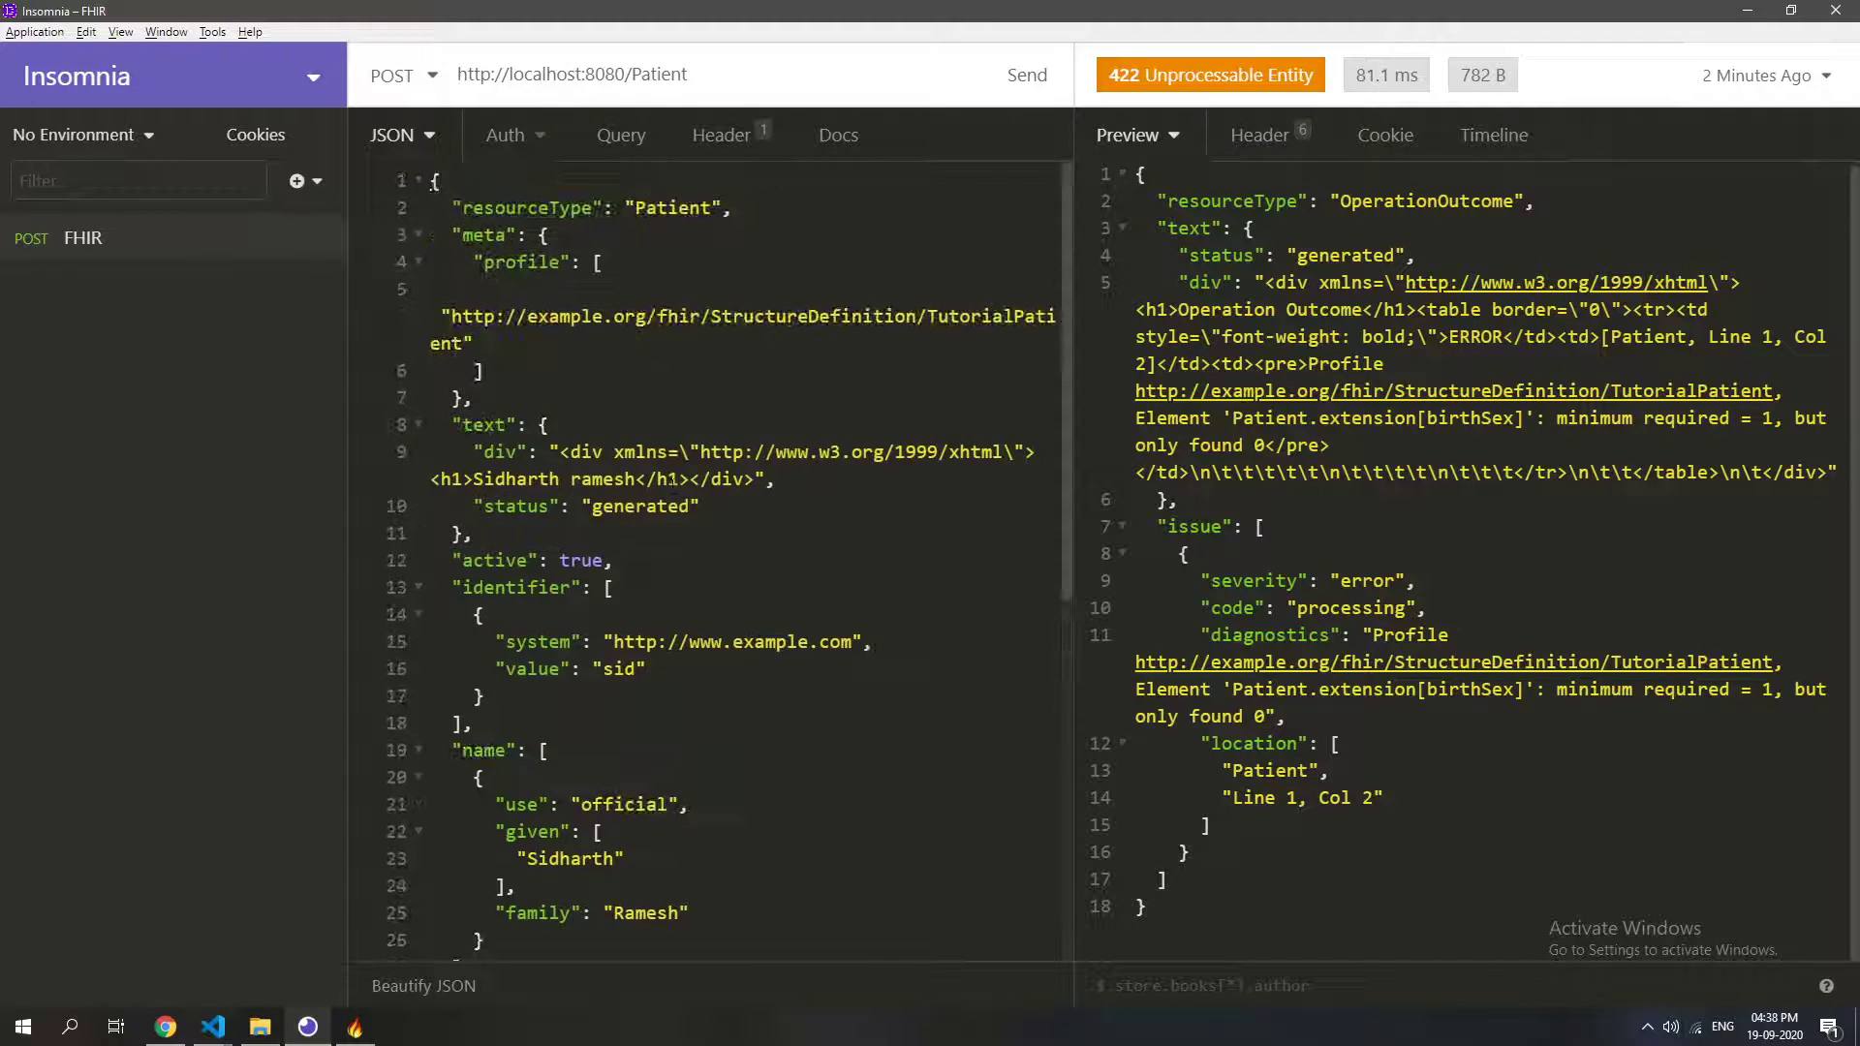
{"action": "left_click", "coordinate": [1012, 75]}
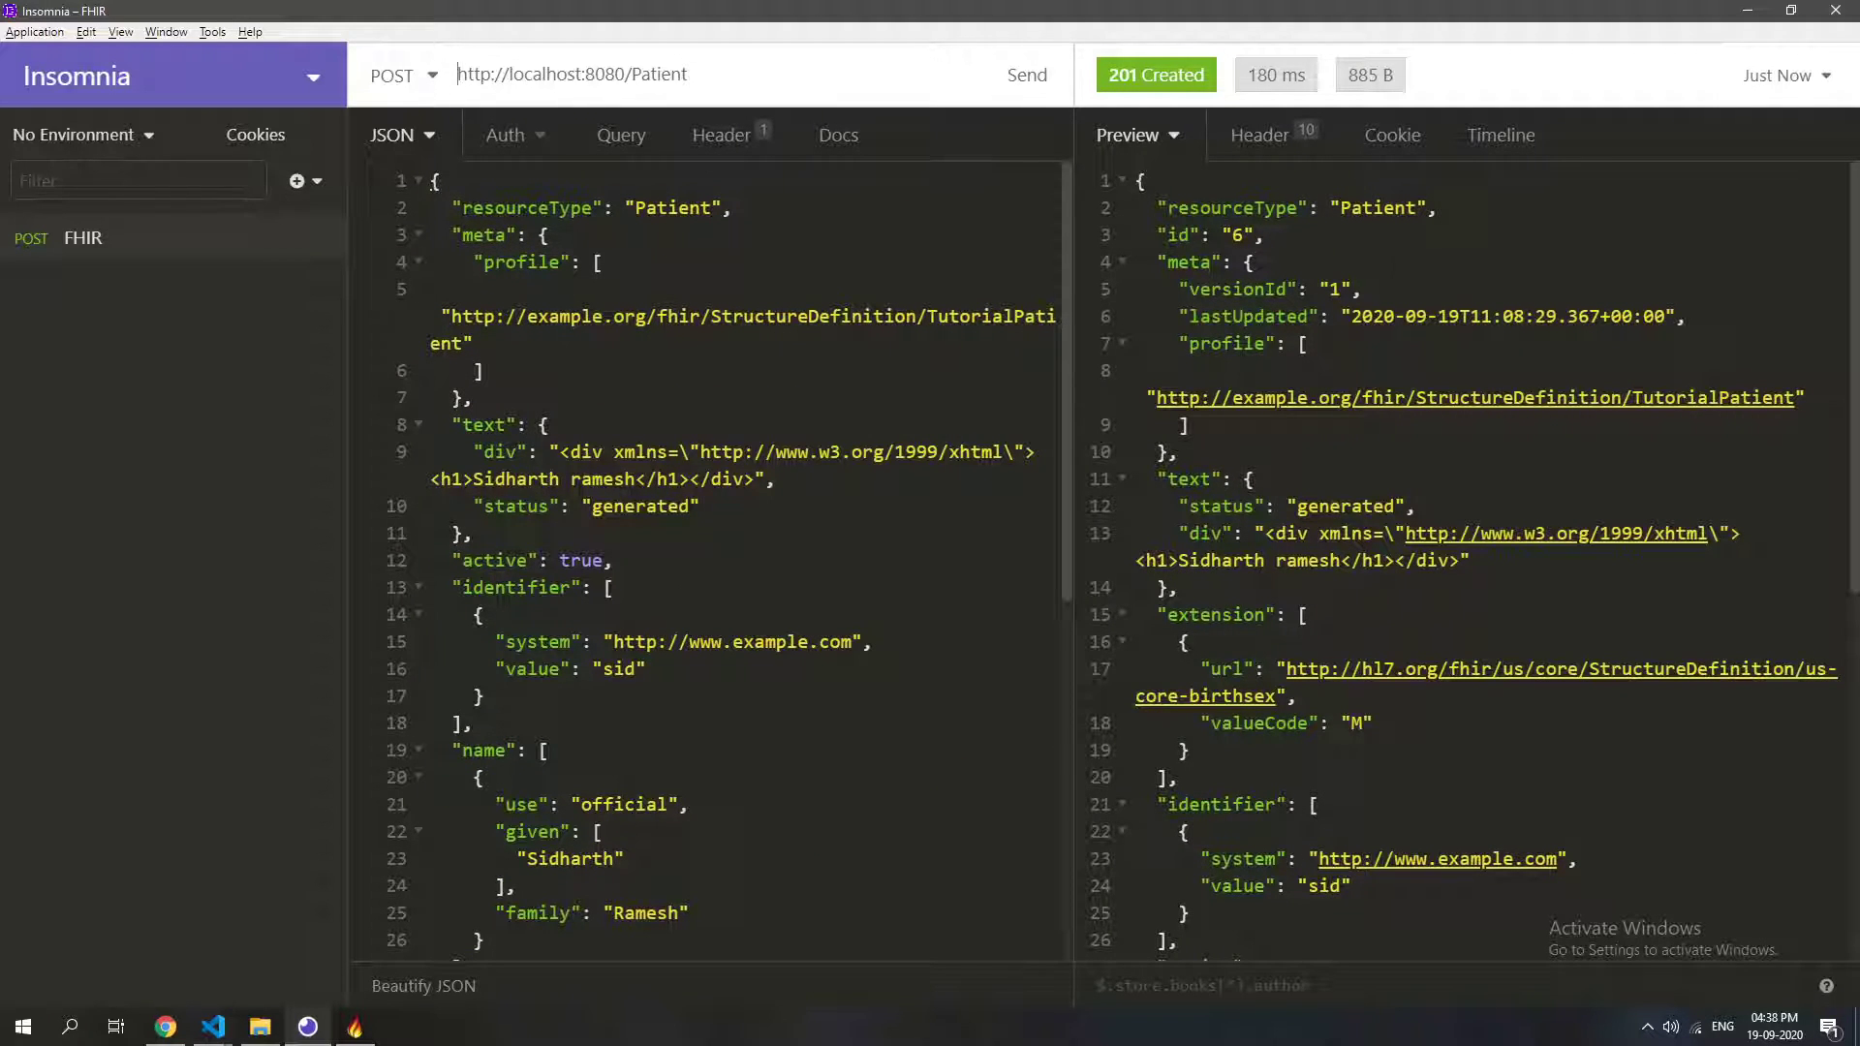
{"action": "scroll", "coordinate": [1485, 523], "scroll_direction": "down", "scroll_amount": 6}
{"action": "scroll", "coordinate": [1422, 725], "scroll_direction": "up", "scroll_amount": 5}
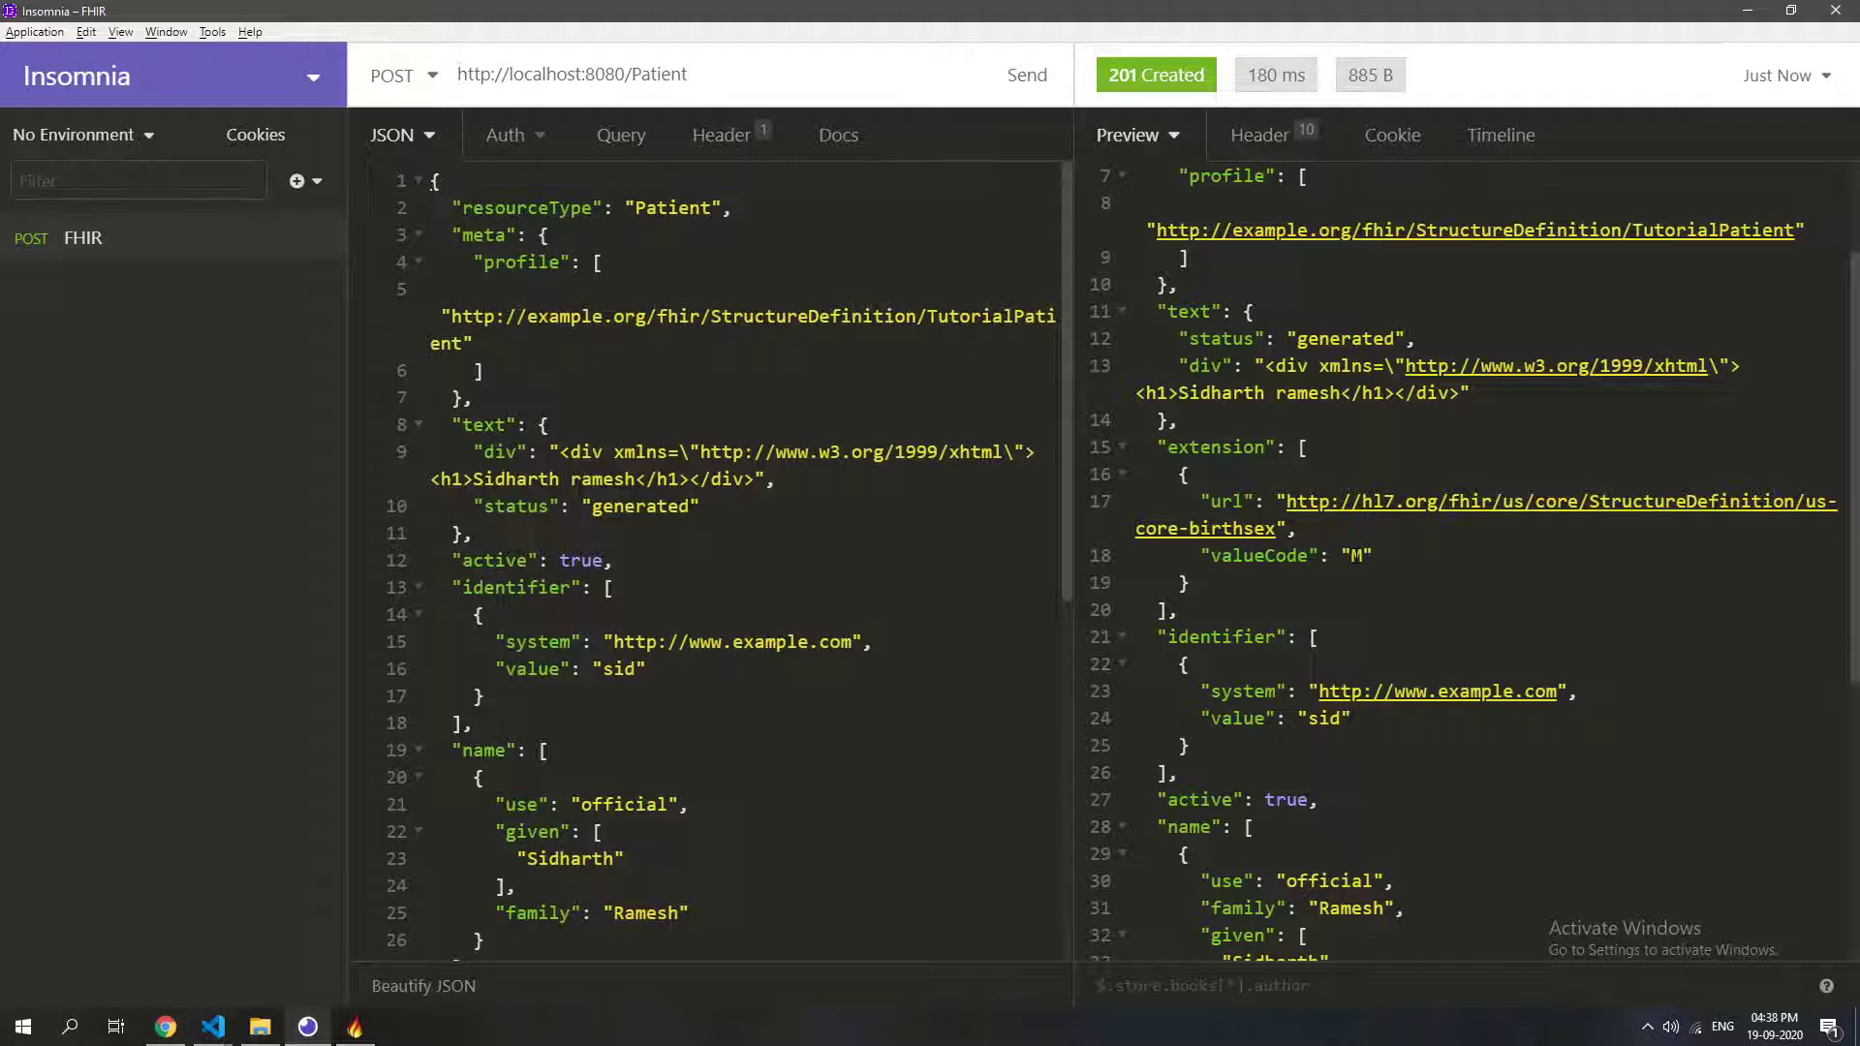
Switch to the browser and open the FHIR Patient resource page, hl7.org/fhir/patient.html, in a new tab.
{"action": "key", "text": "alt+Tab"}
{"action": "key", "text": "alt+Tab"}
{"action": "key", "text": "alt+Tab"}
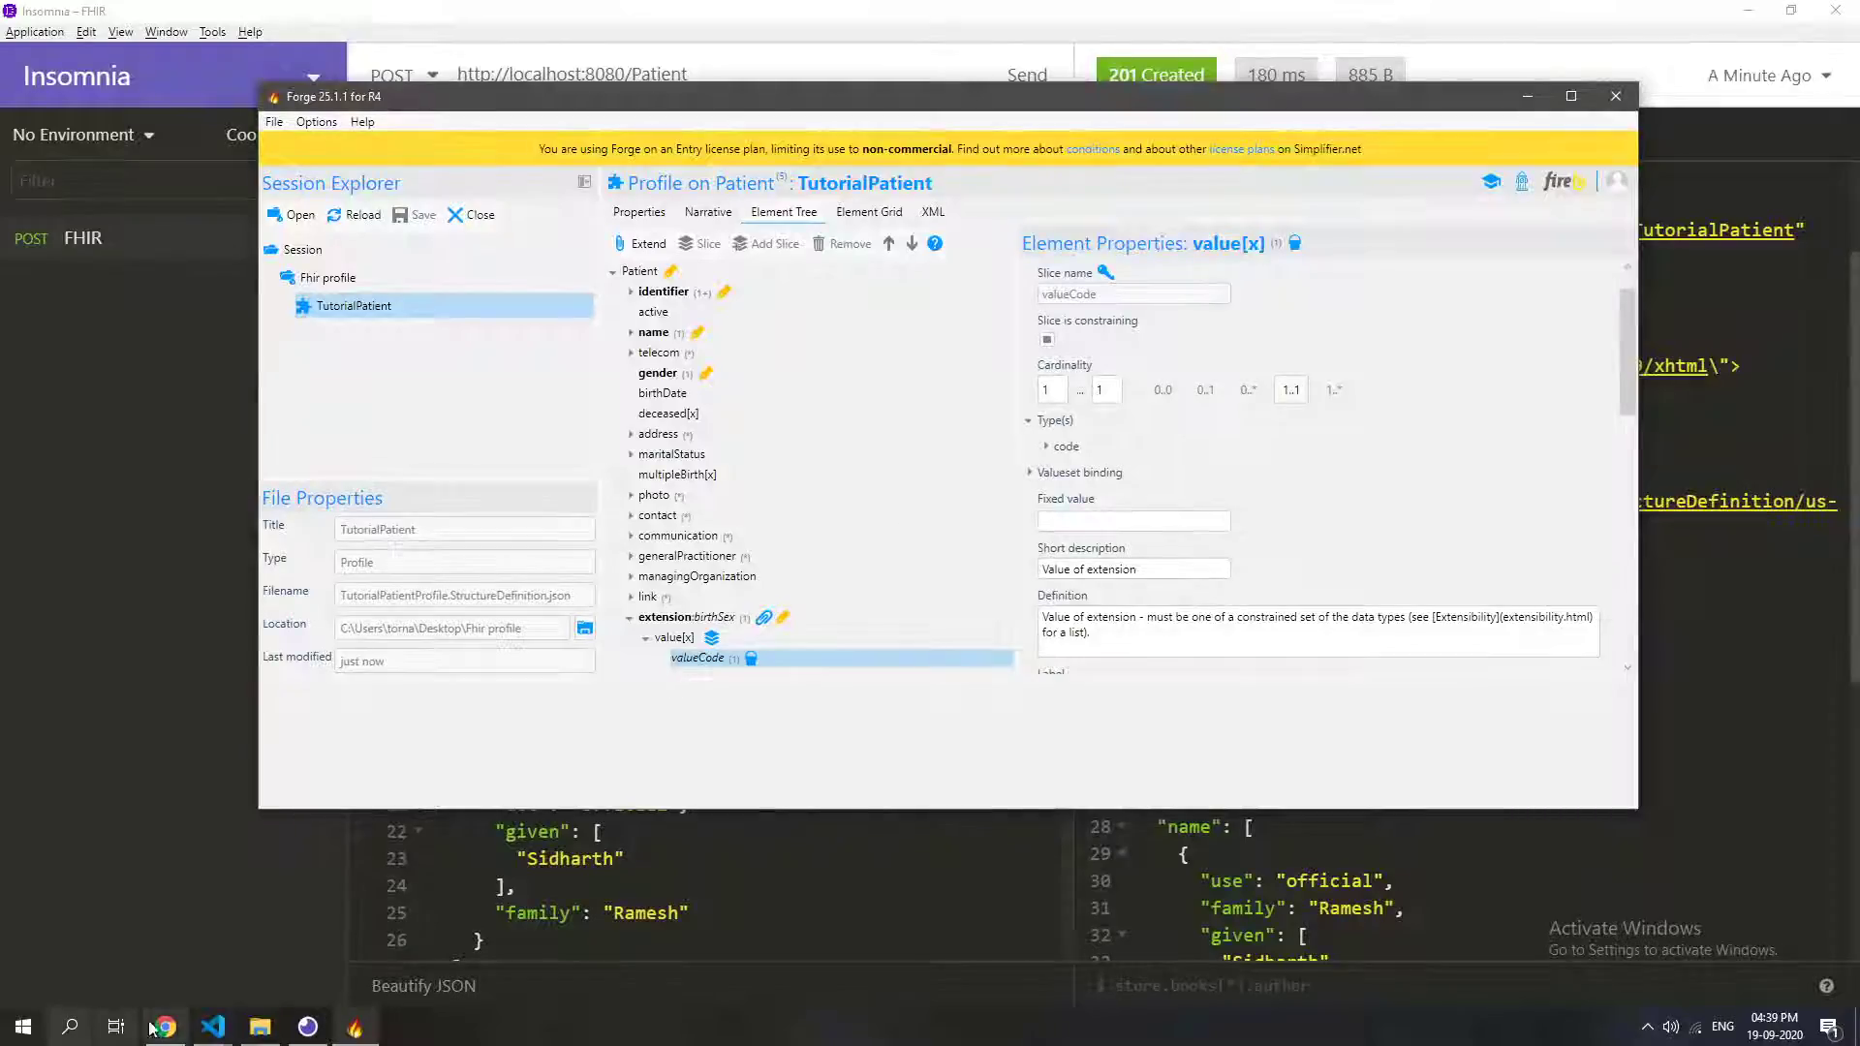
{"action": "left_click", "coordinate": [155, 1027]}
{"action": "key", "text": "ctrl+t"}
{"action": "type", "text": "fhir extensi"}
{"action": "key", "text": "BackSpace"}
{"action": "key", "text": "BackSpace"}
{"action": "key", "text": "BackSpace"}
{"action": "key", "text": "BackSpace"}
{"action": "key", "text": "BackSpace"}
{"action": "key", "text": "BackSpace"}
{"action": "key", "text": "BackSpace"}
{"action": "key", "text": "BackSpace"}
{"action": "type", "text": "patient"}
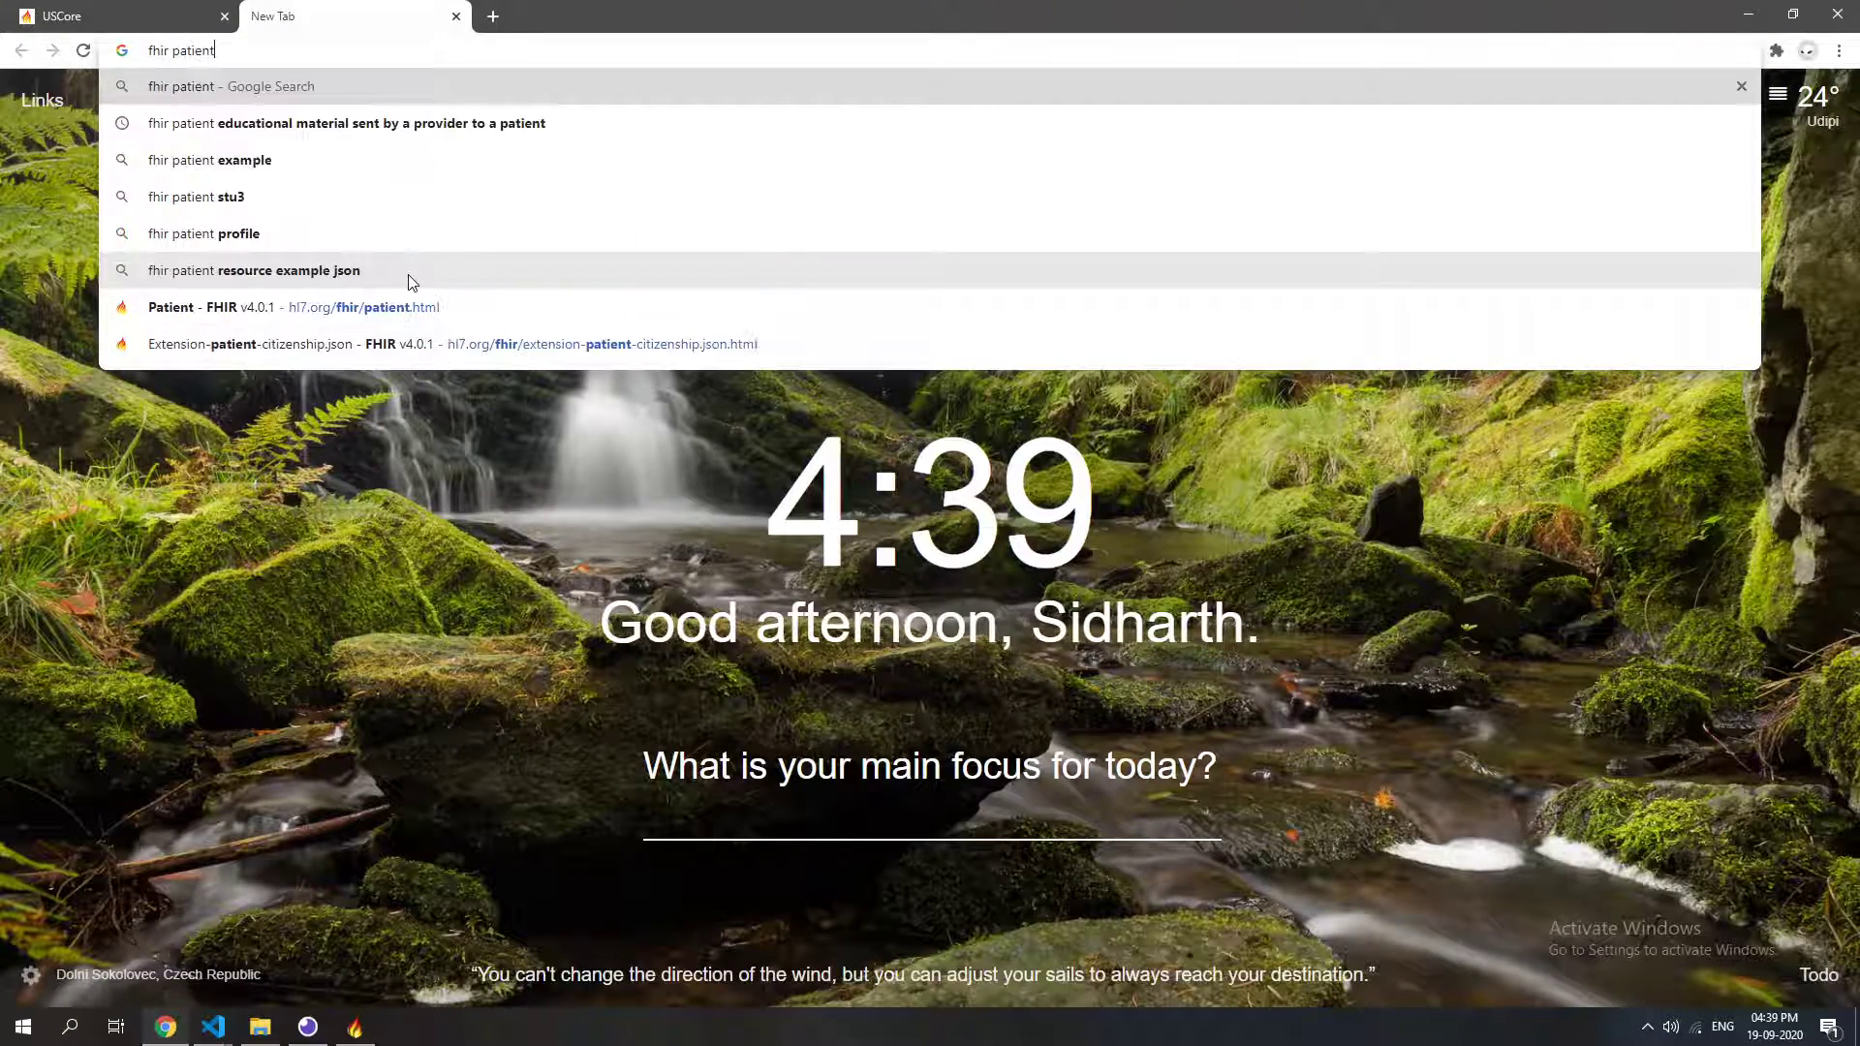
{"action": "key", "text": "Up"}
{"action": "key", "text": "Up"}
{"action": "key", "text": "Return"}
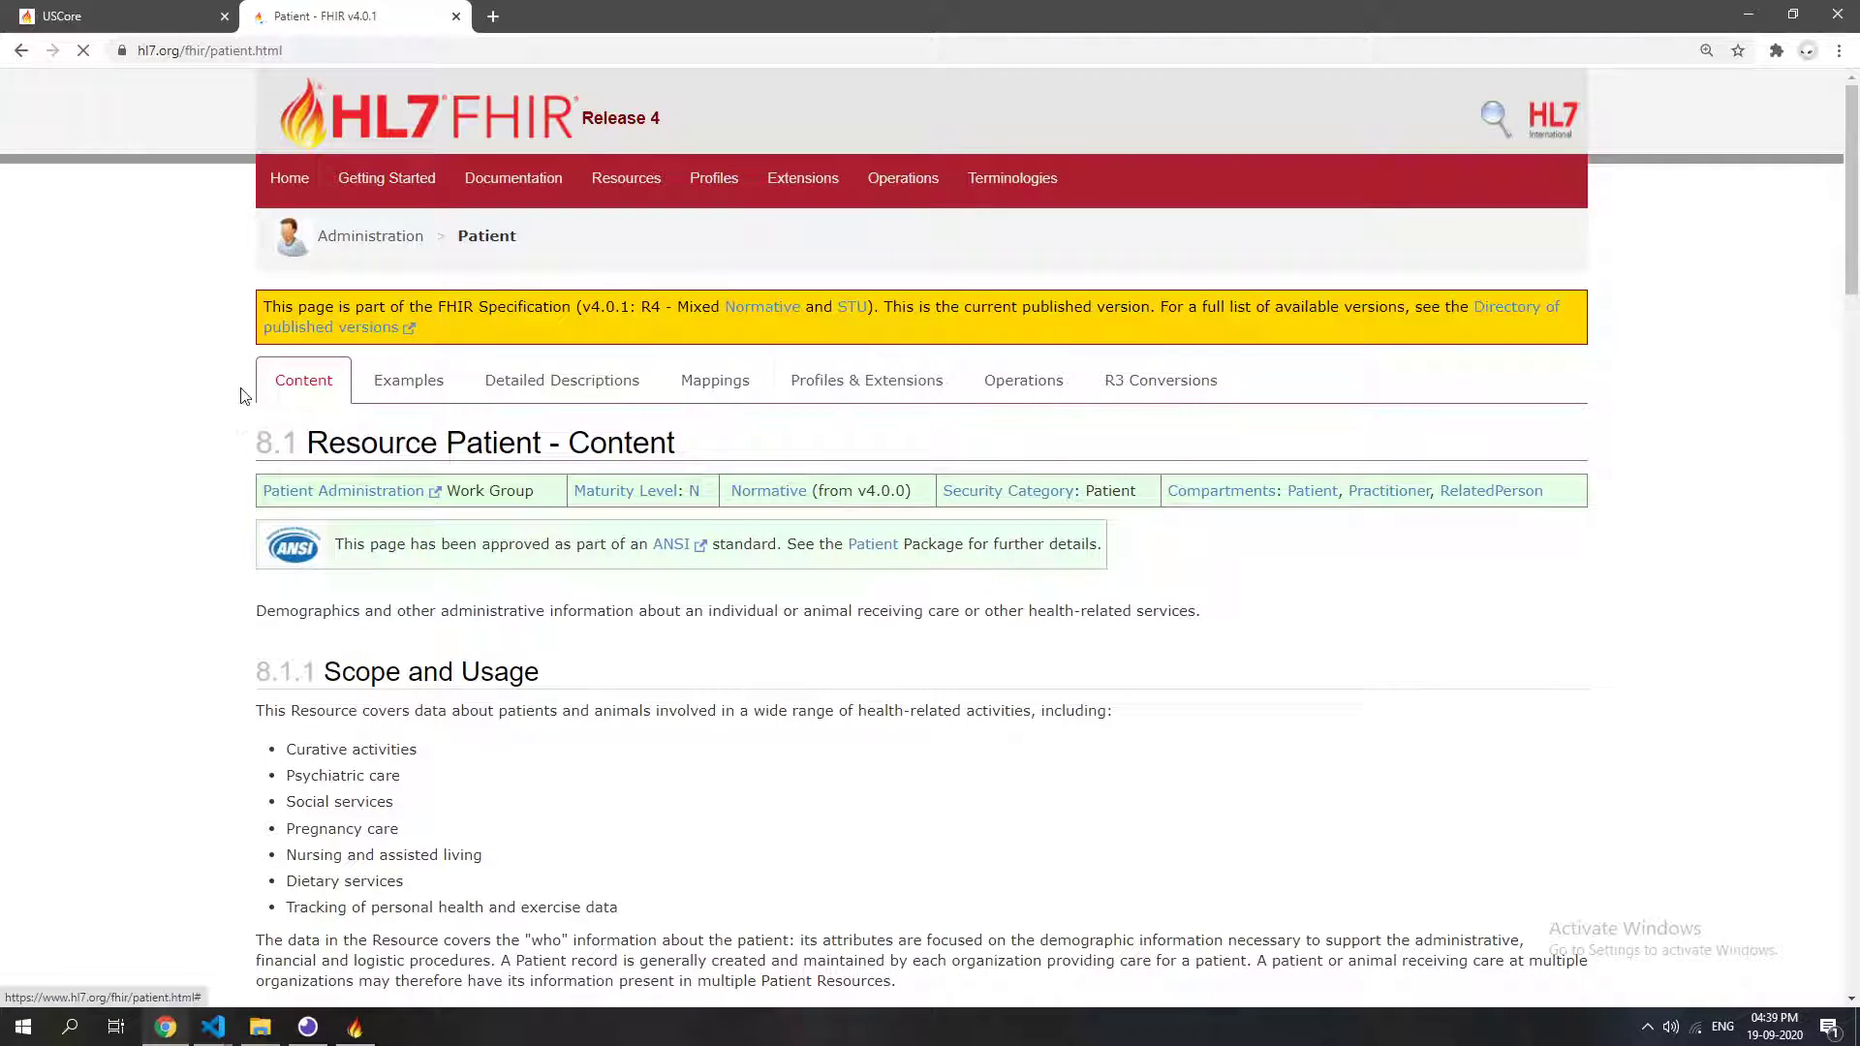
Open the Patient resource's Profiles & Extensions page and examine the list of available extensions.
{"action": "left_click", "coordinate": [905, 383]}
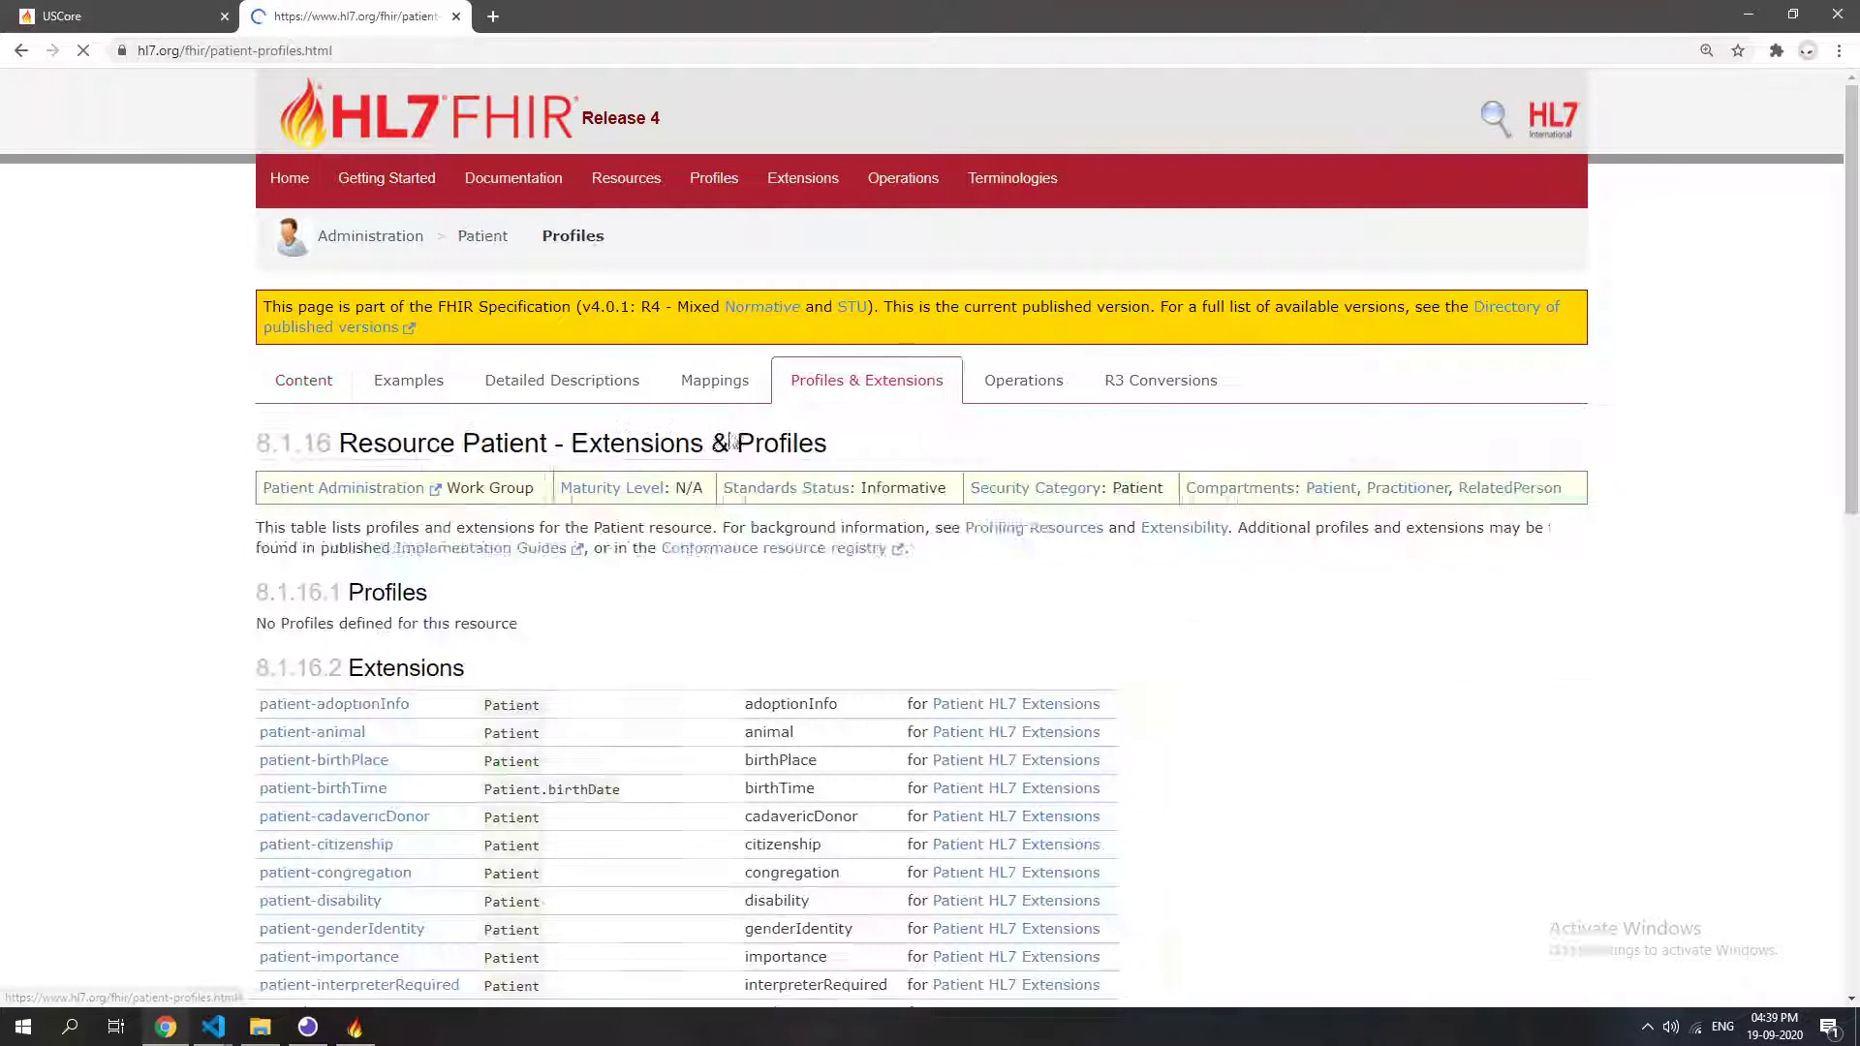
{"action": "scroll", "coordinate": [964, 389], "scroll_direction": "down", "scroll_amount": 5}
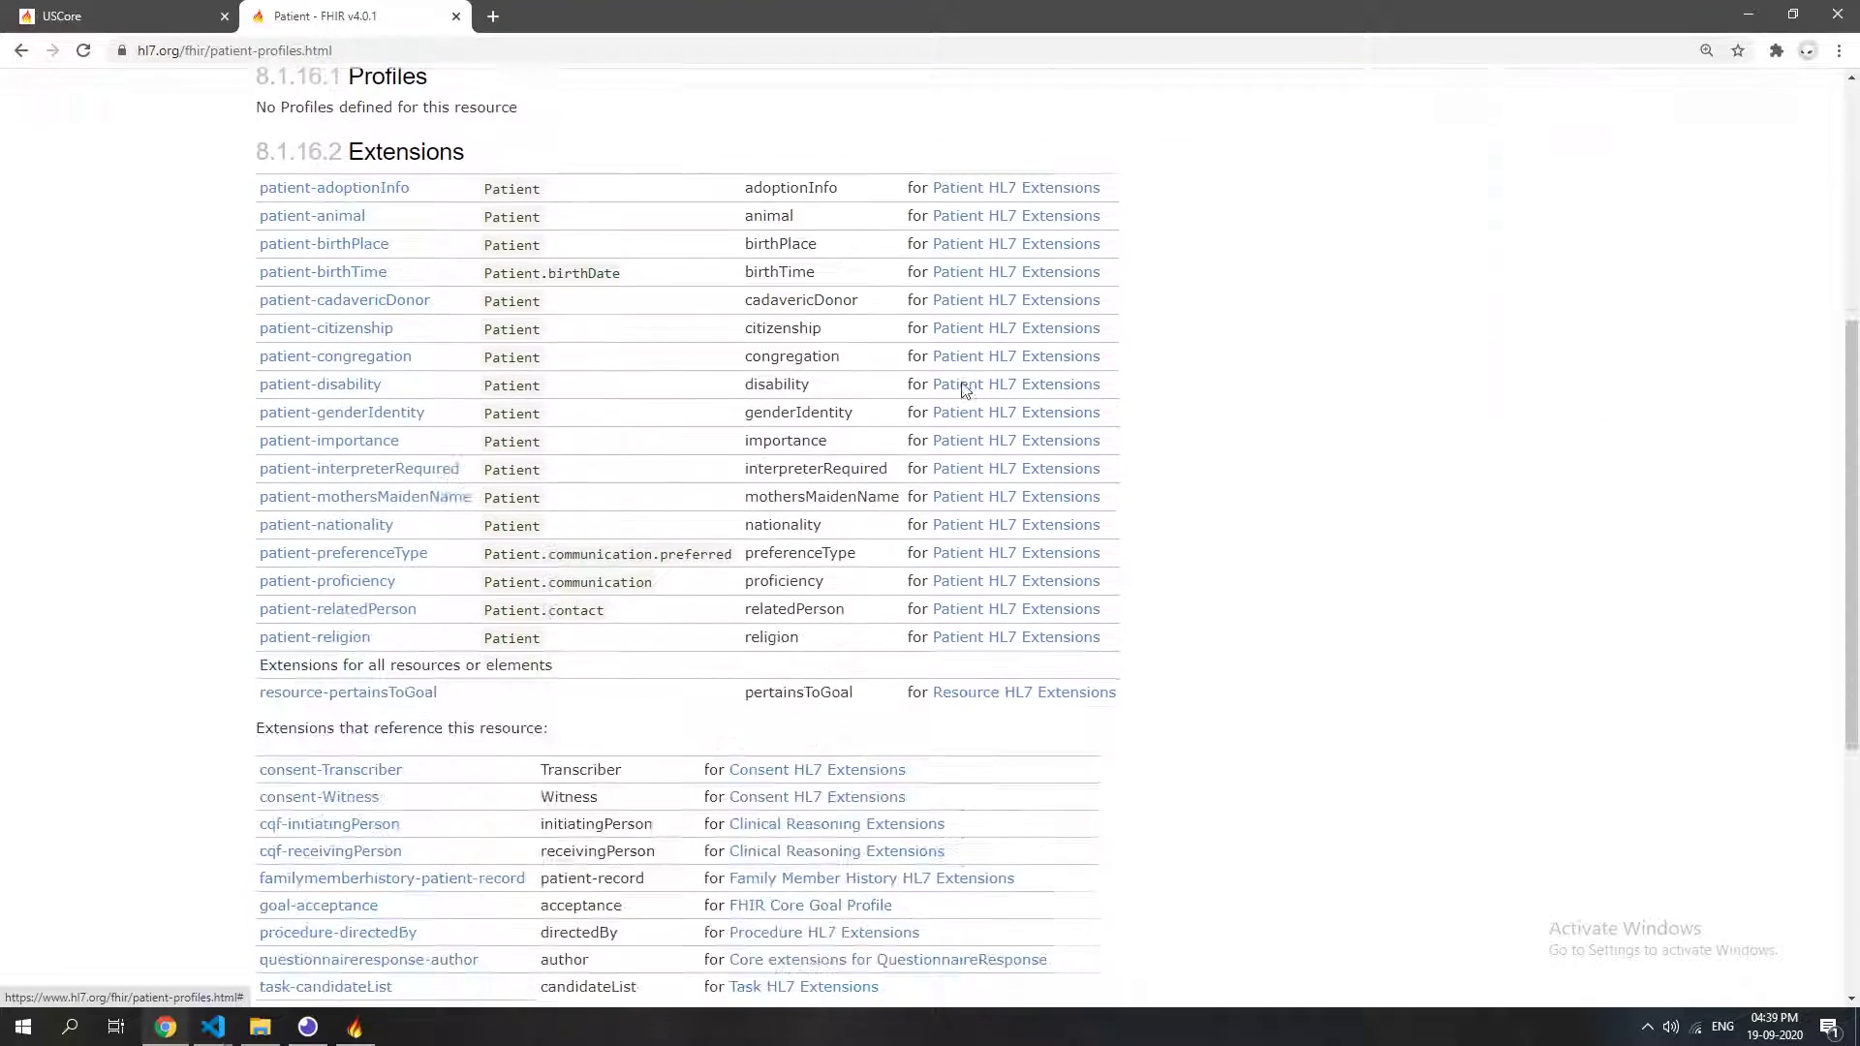
{"action": "left_click_drag", "start_coordinate": [242, 200], "coordinate": [1173, 253]}
{"action": "left_click", "coordinate": [1162, 611]}
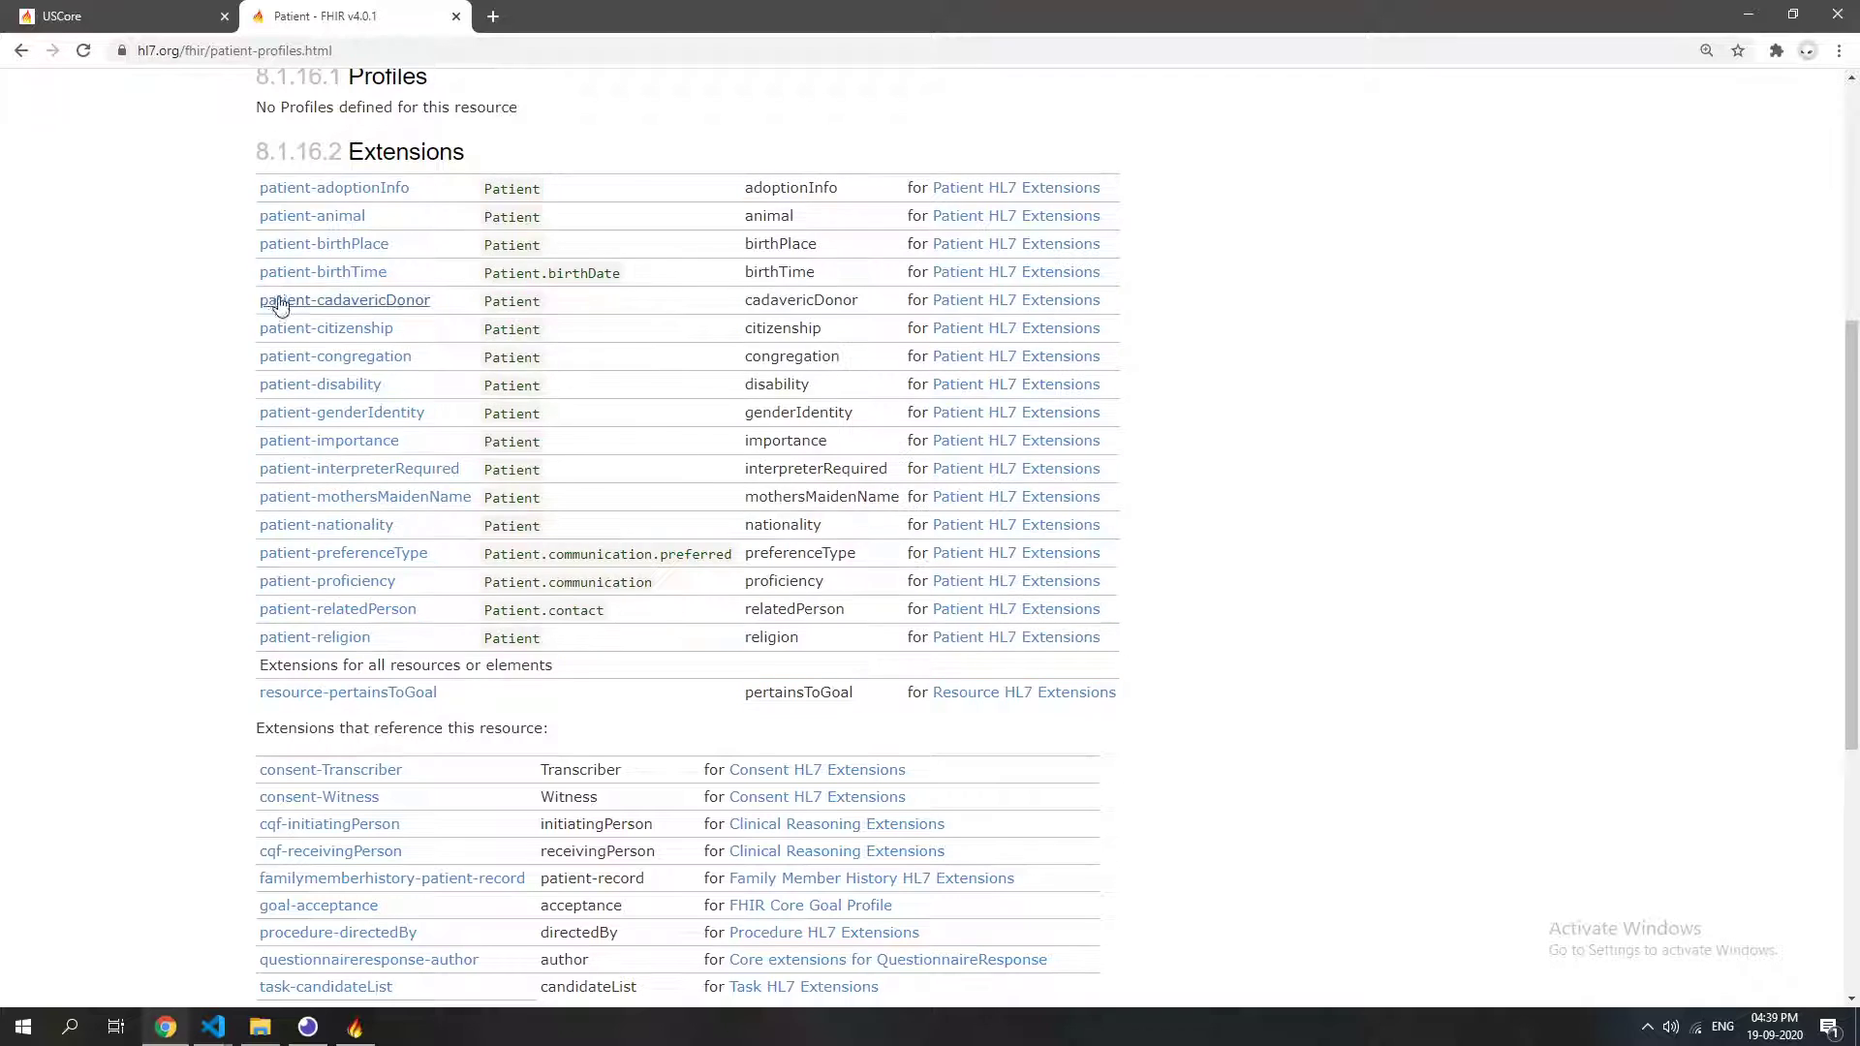
{"action": "scroll", "coordinate": [329, 291], "scroll_direction": "down", "scroll_amount": 2}
{"action": "scroll", "coordinate": [376, 397], "scroll_direction": "up", "scroll_amount": 2}
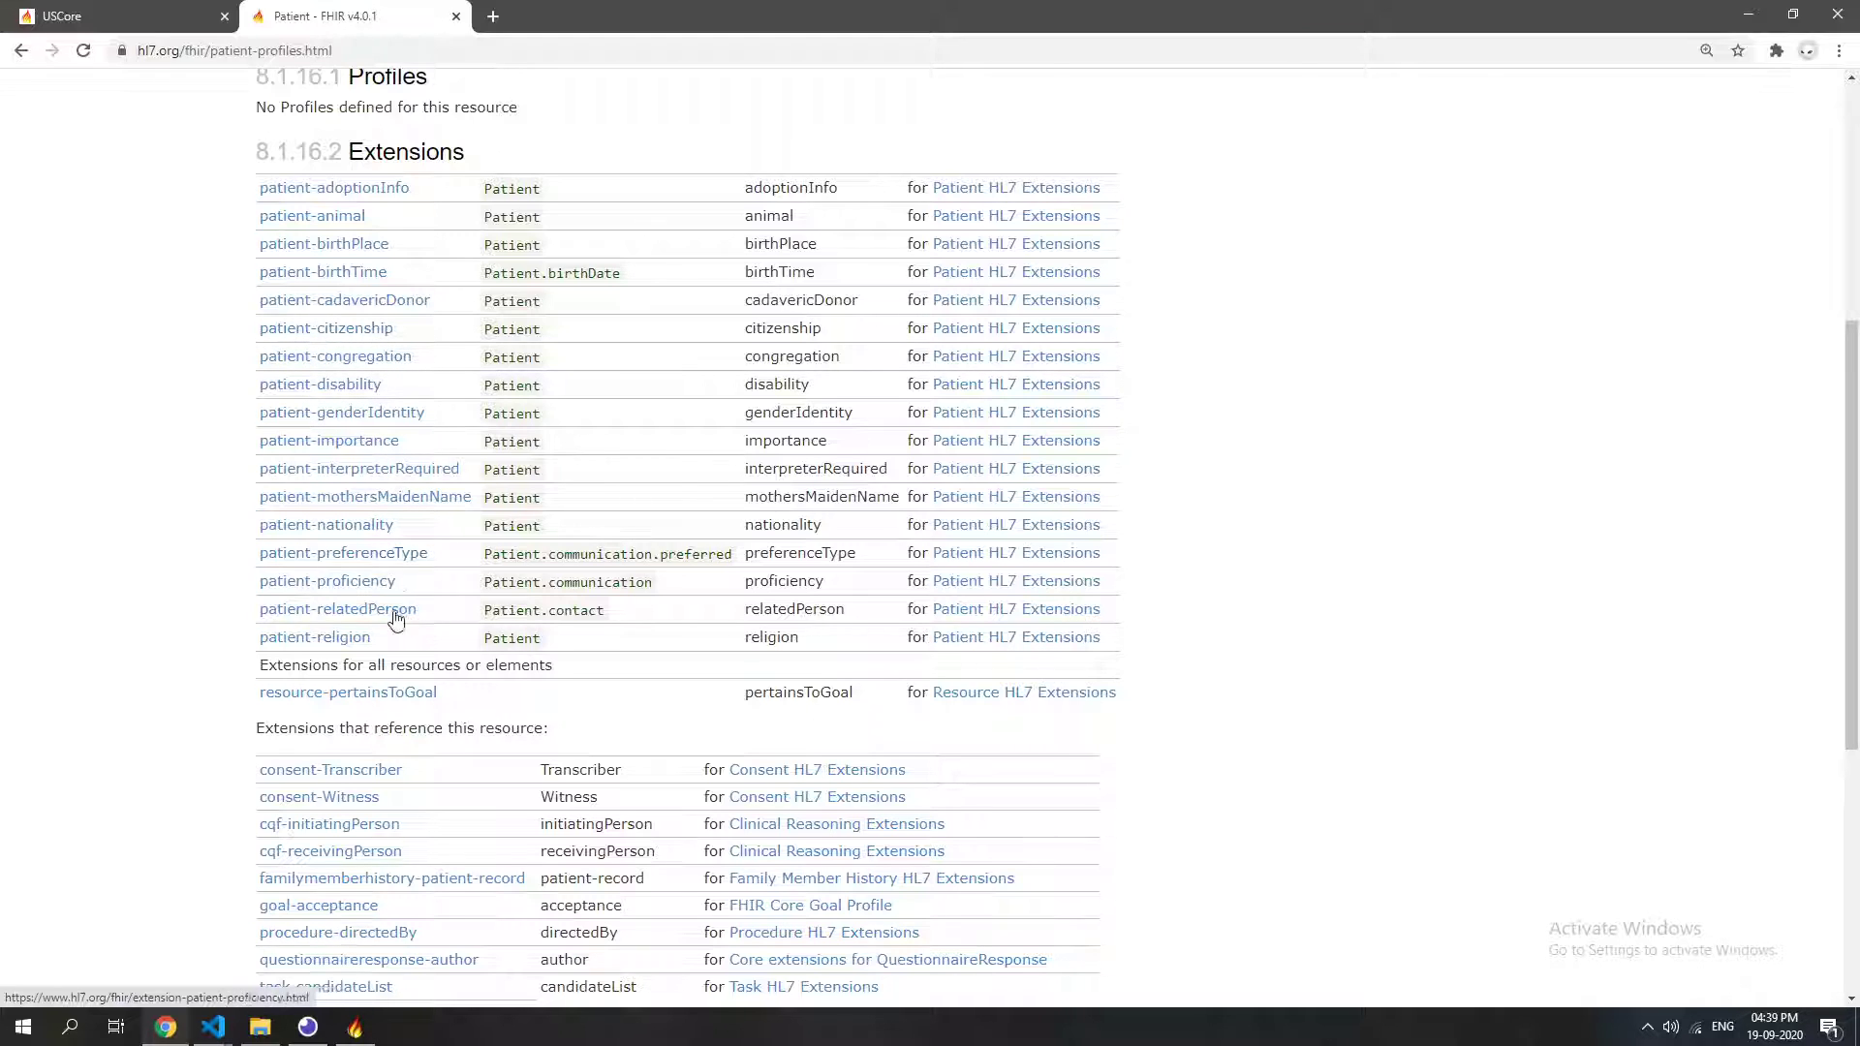
{"action": "scroll", "coordinate": [639, 630], "scroll_direction": "down", "scroll_amount": 3}
{"action": "scroll", "coordinate": [685, 456], "scroll_direction": "up", "scroll_amount": 3}
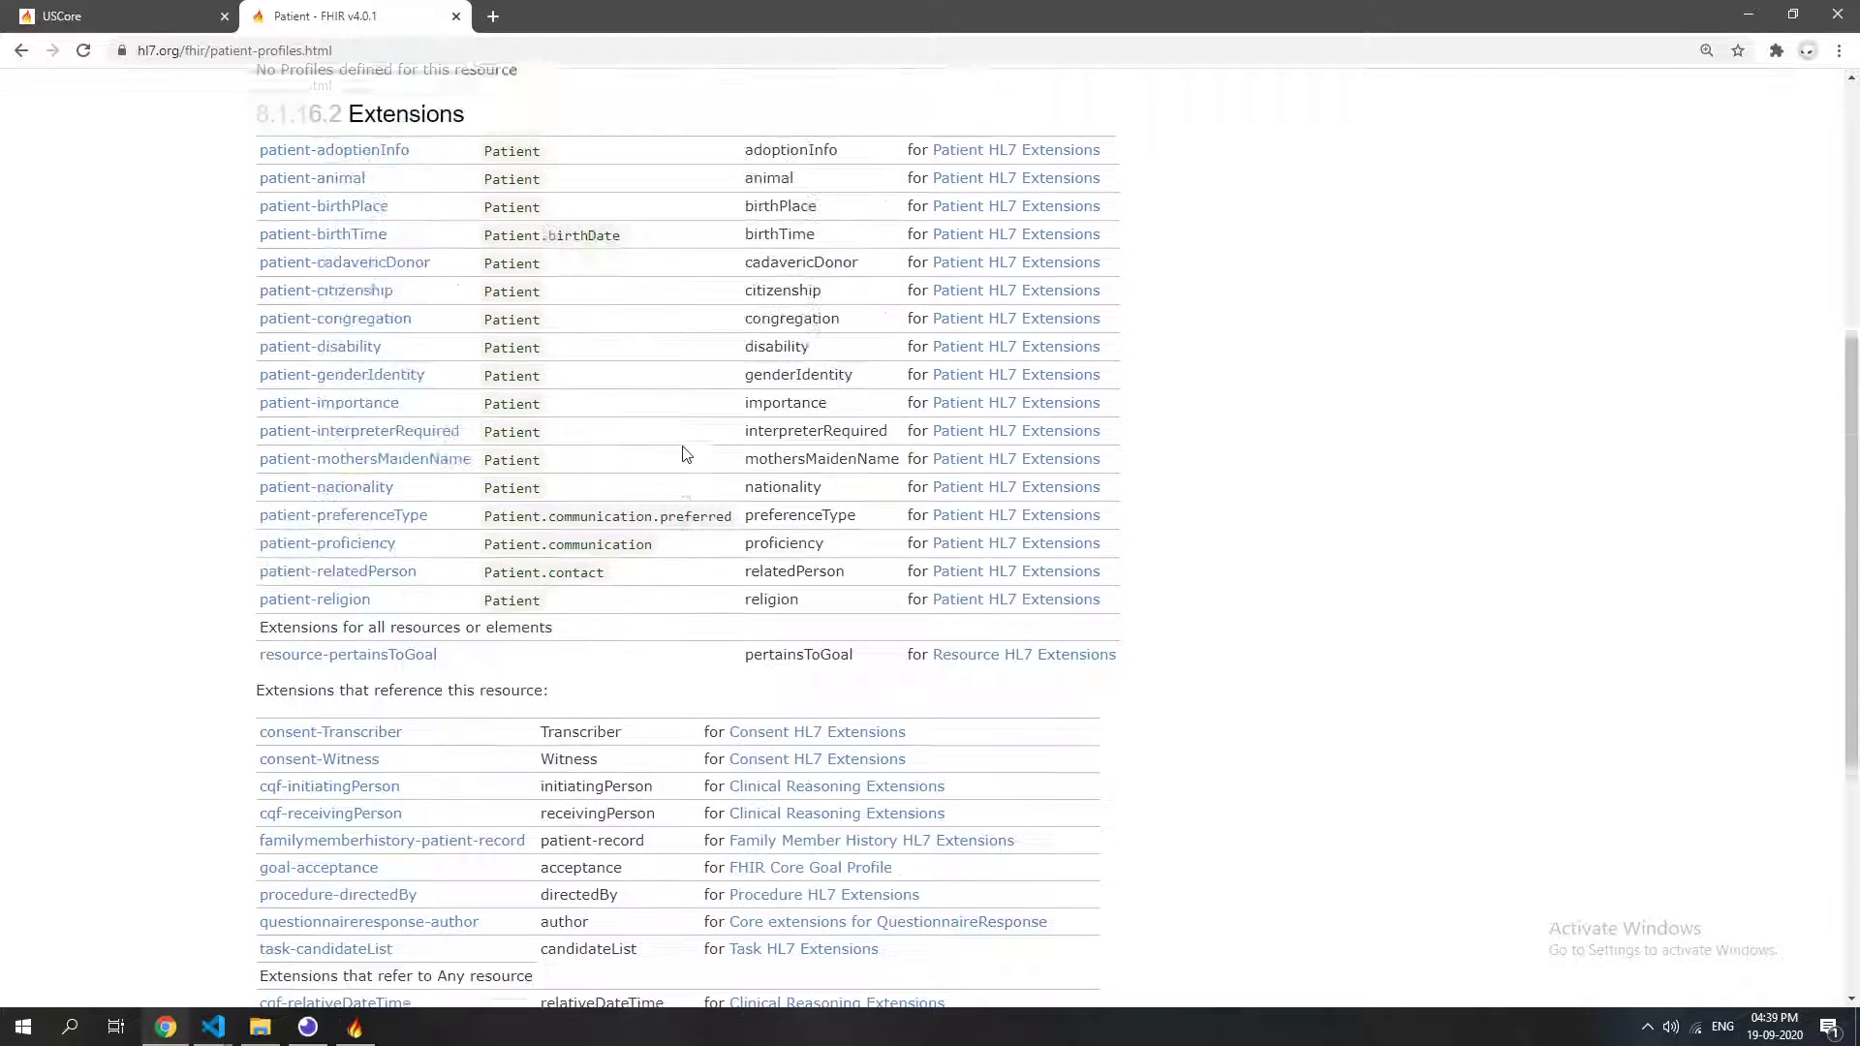
Switch to Forge and start a new extension definition in the Fhir profile folder.
{"action": "key", "text": "alt+Tab"}
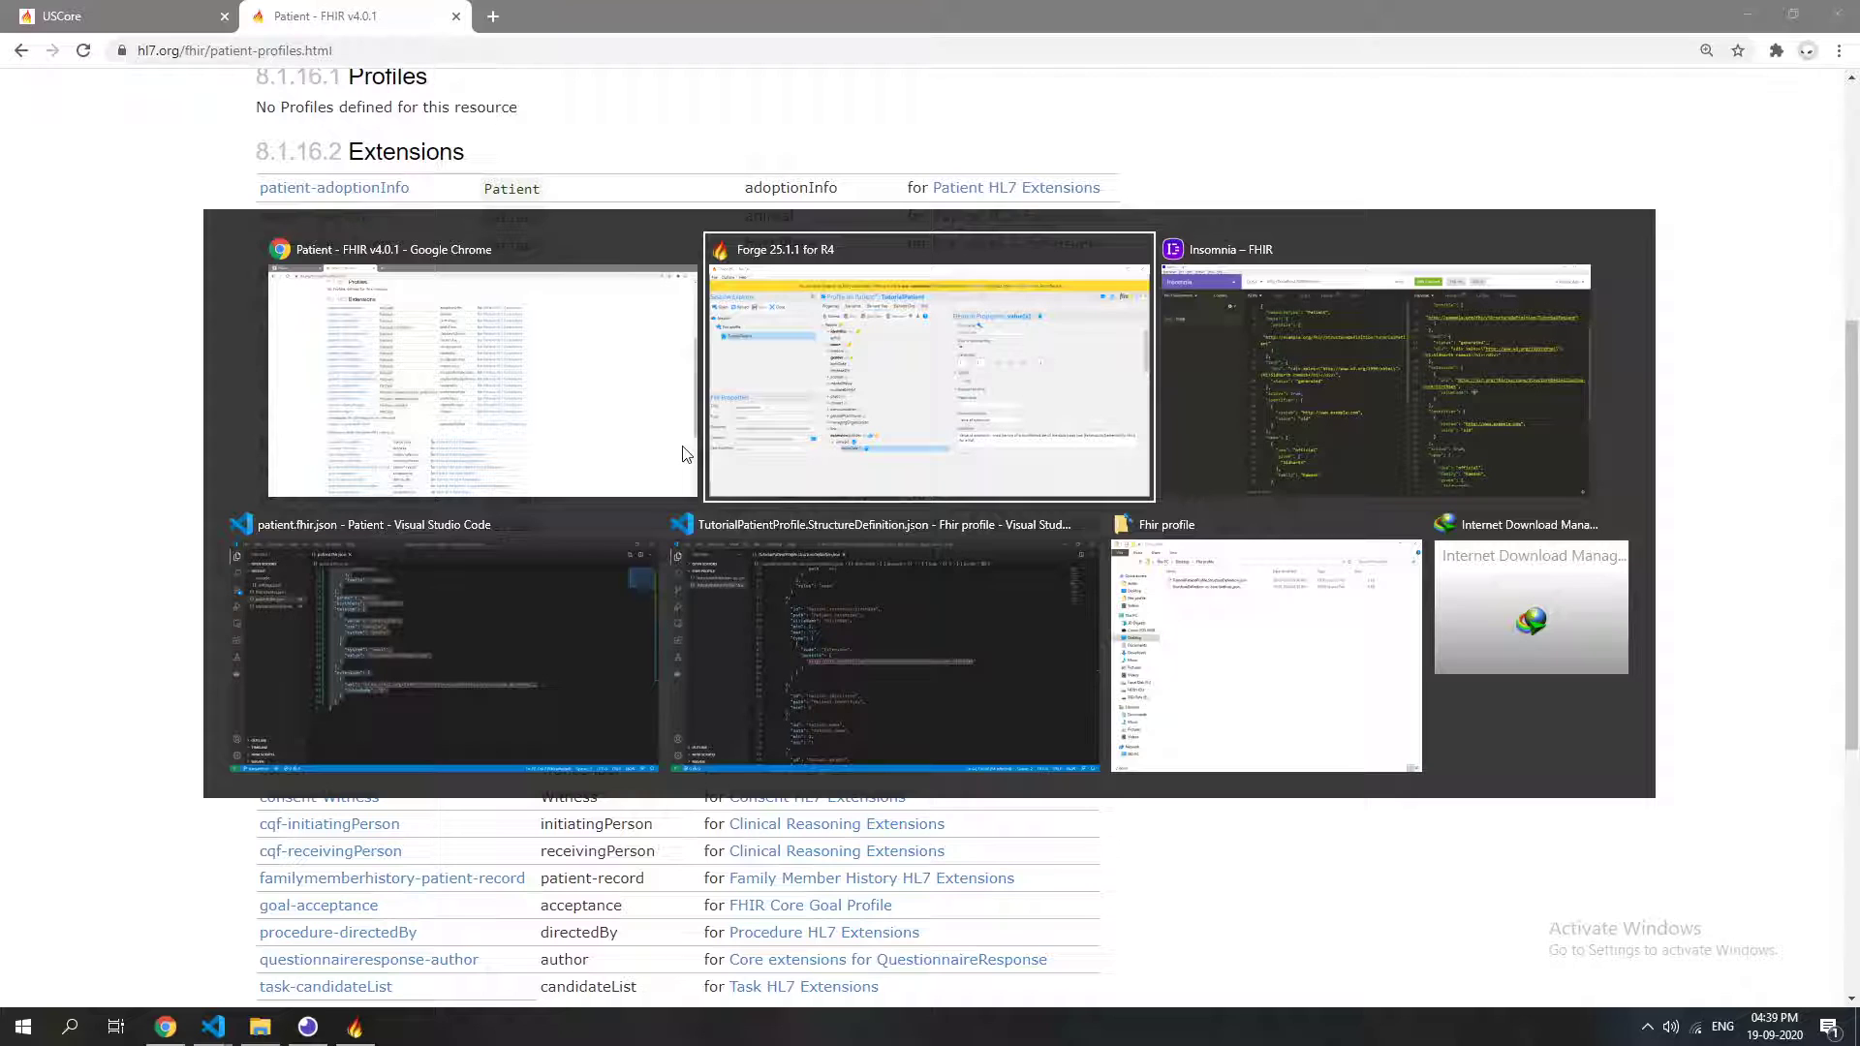
{"action": "key", "text": "alt+Tab"}
{"action": "left_click", "coordinate": [629, 617]}
{"action": "left_click", "coordinate": [356, 254]}
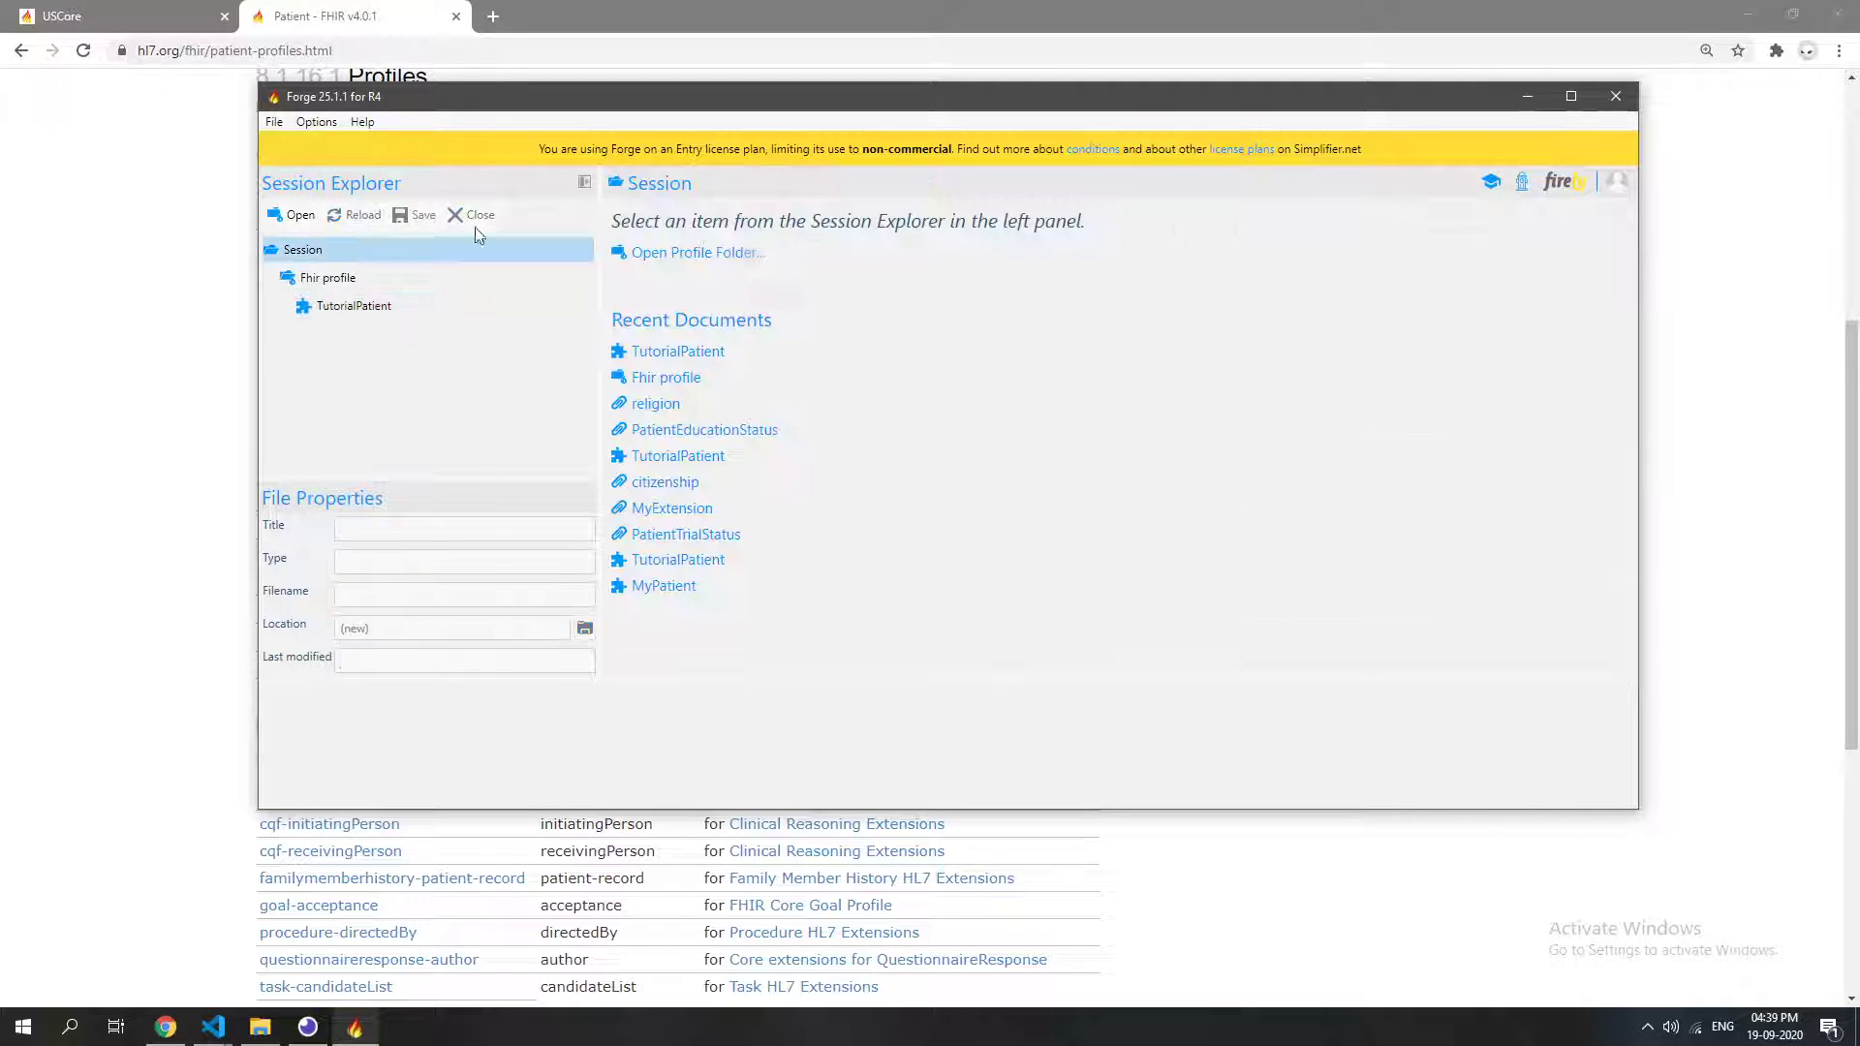
{"action": "left_click", "coordinate": [373, 278]}
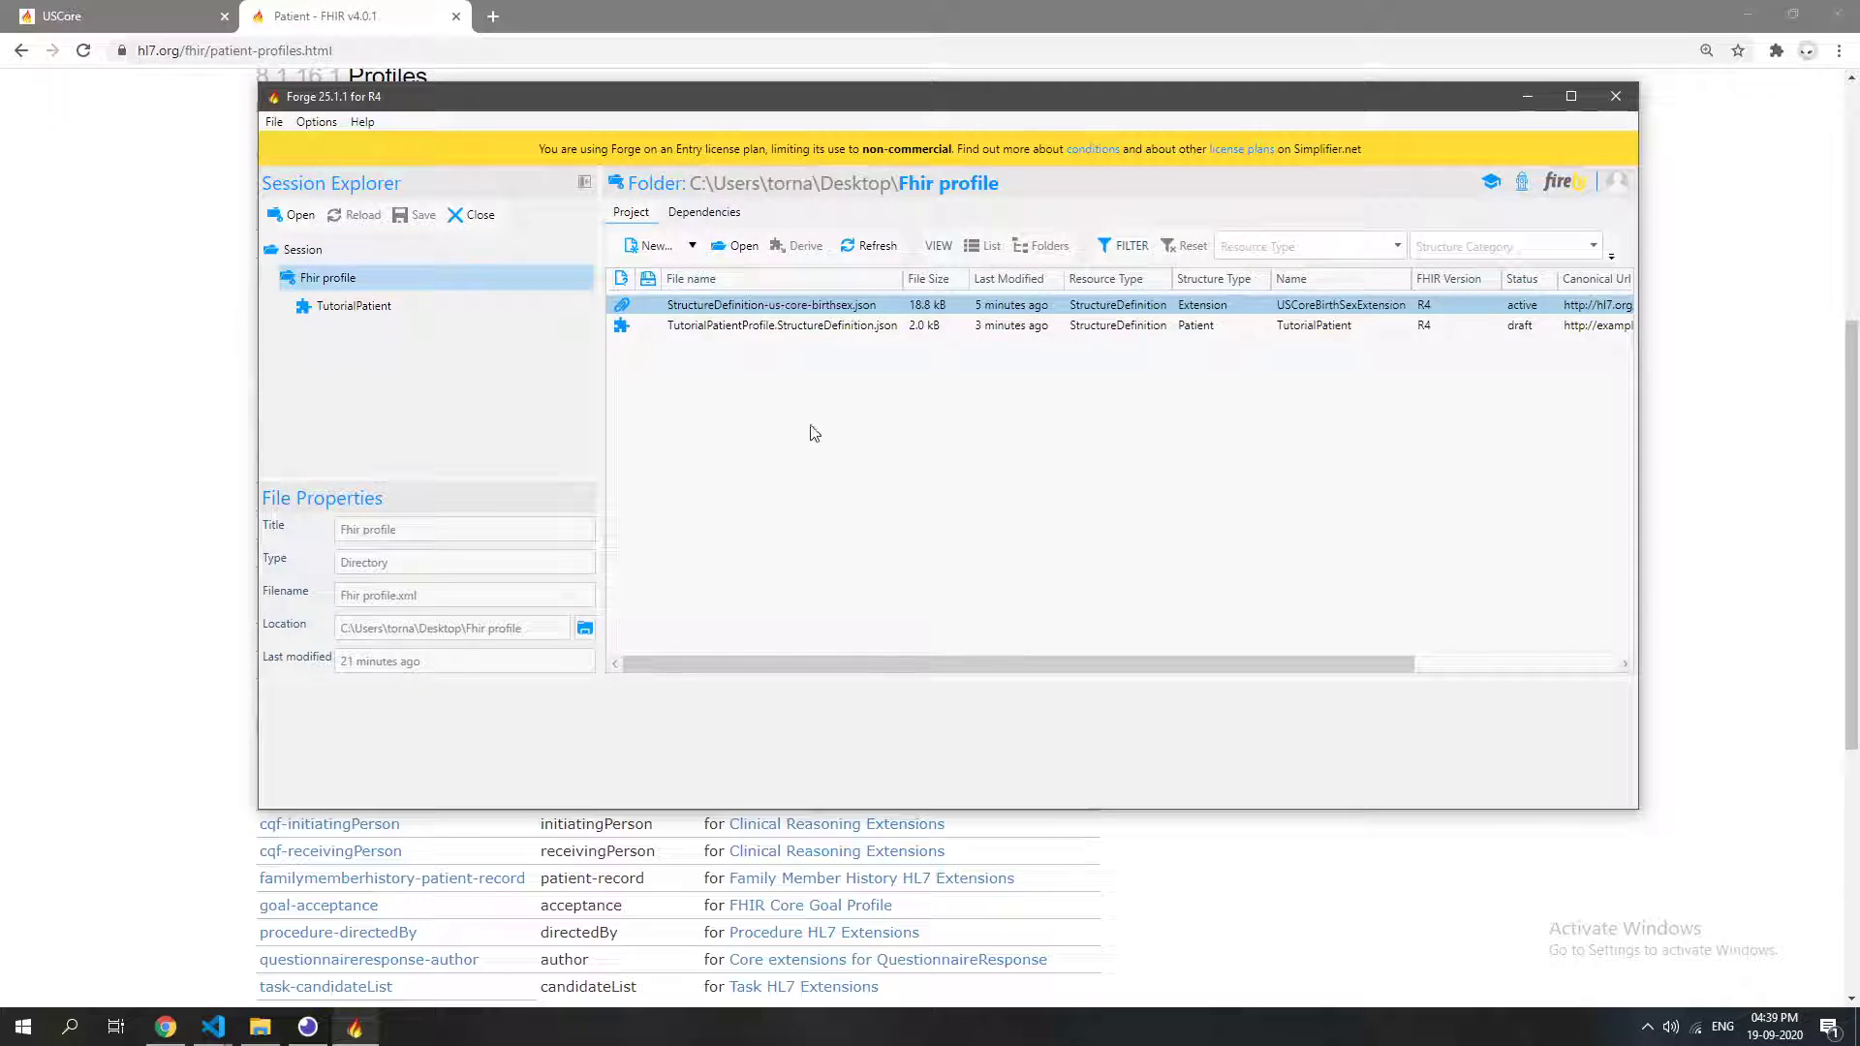
{"action": "left_click", "coordinate": [691, 246]}
{"action": "left_click", "coordinate": [690, 281]}
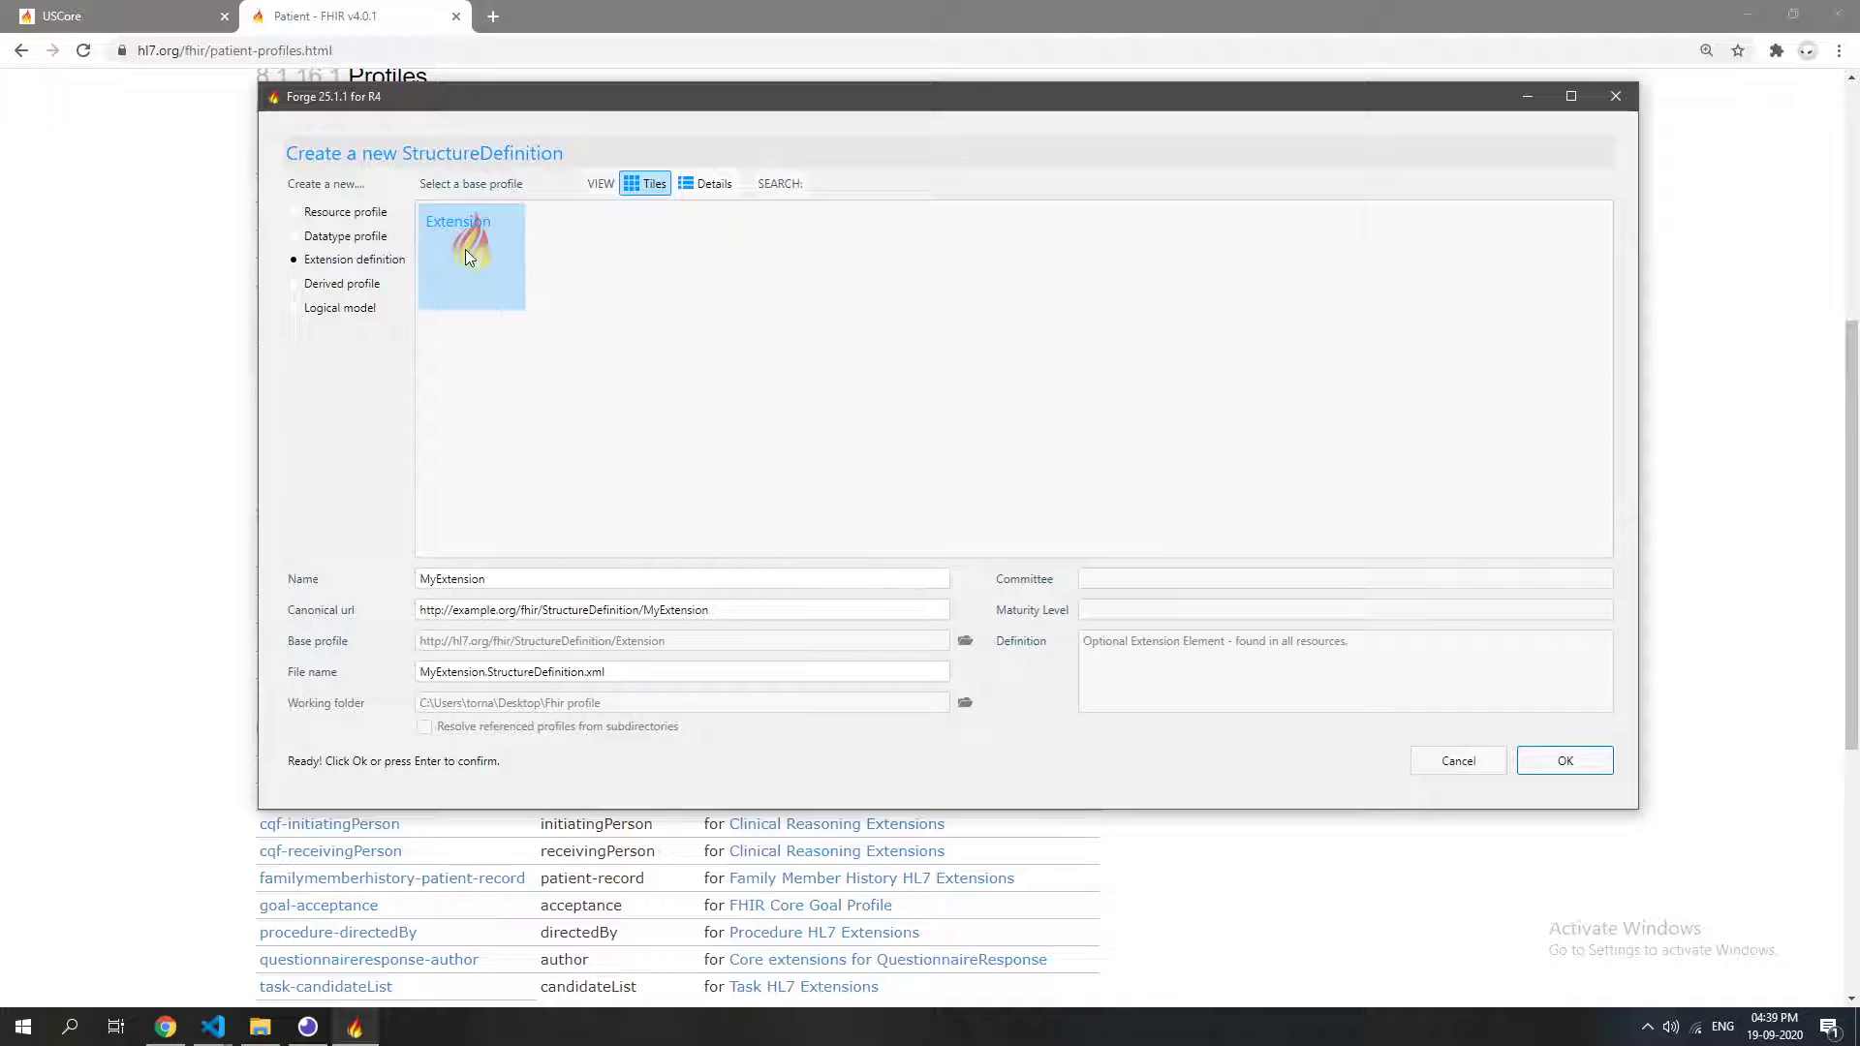
{"action": "double_click", "coordinate": [520, 579]}
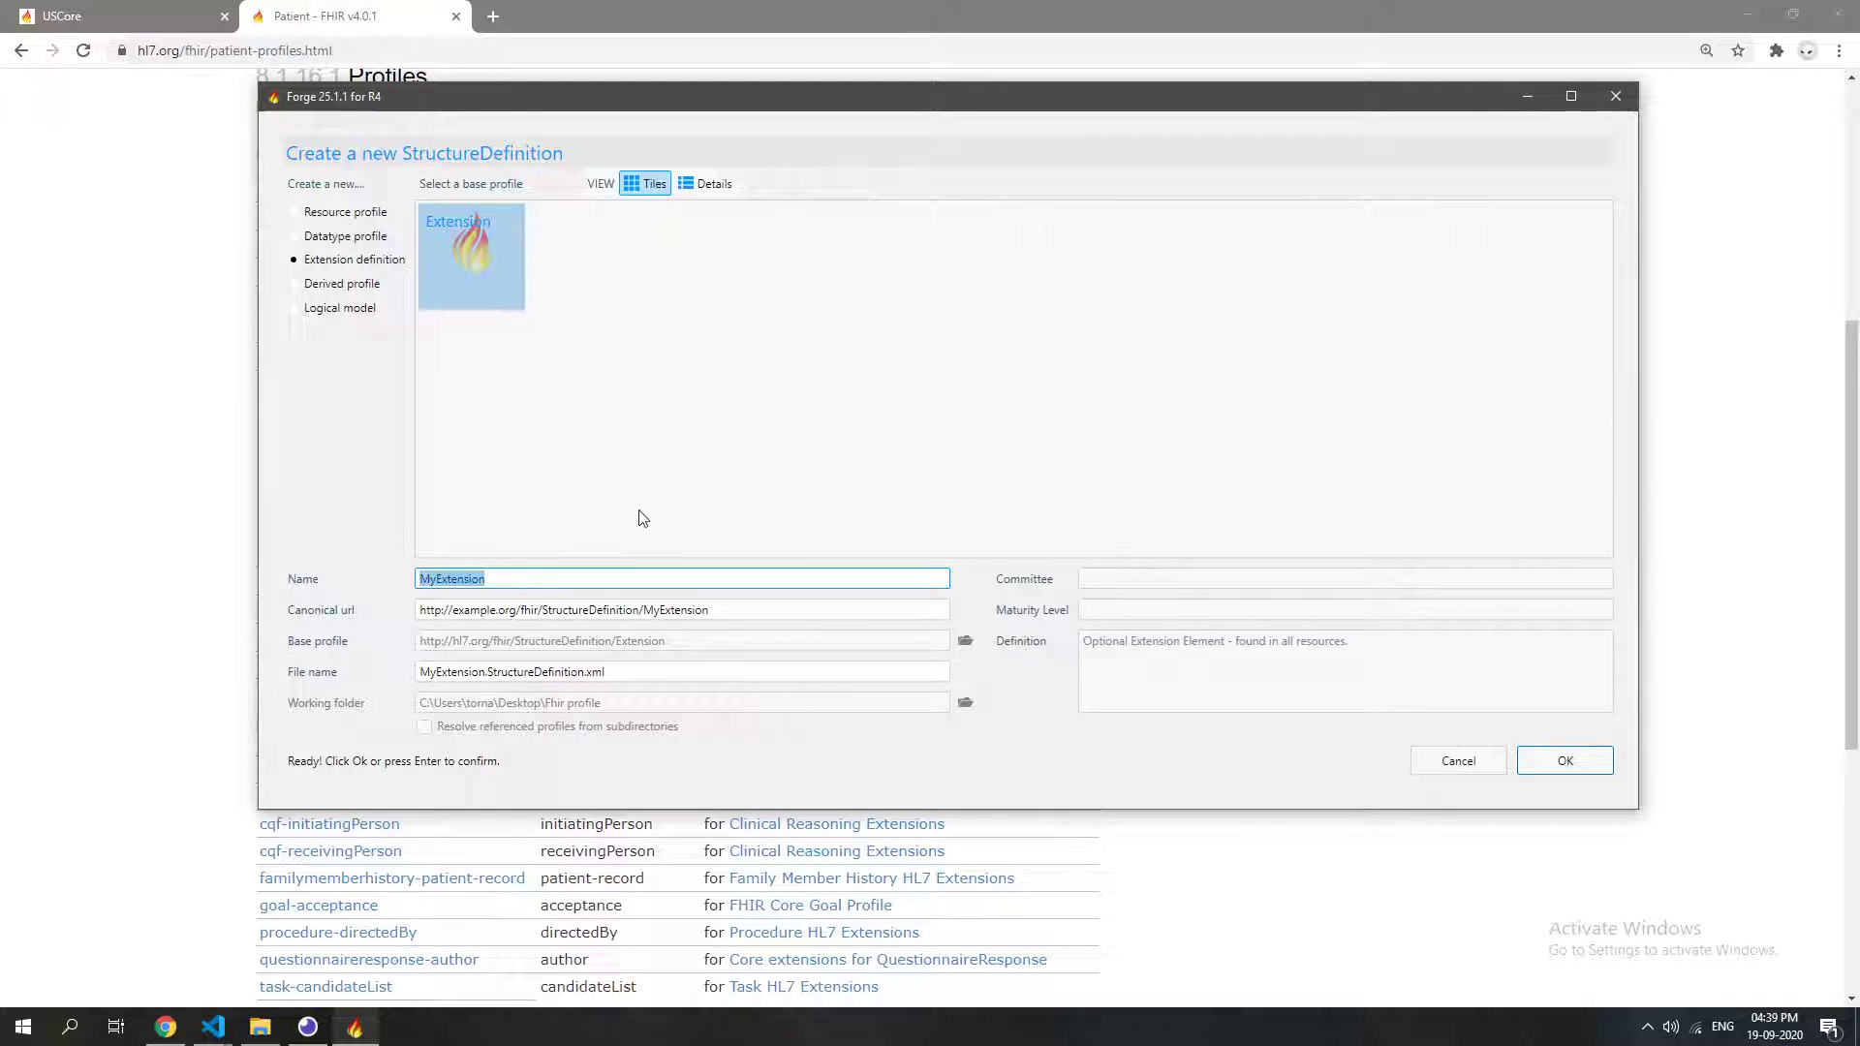
{"action": "key", "text": "BackSpace"}
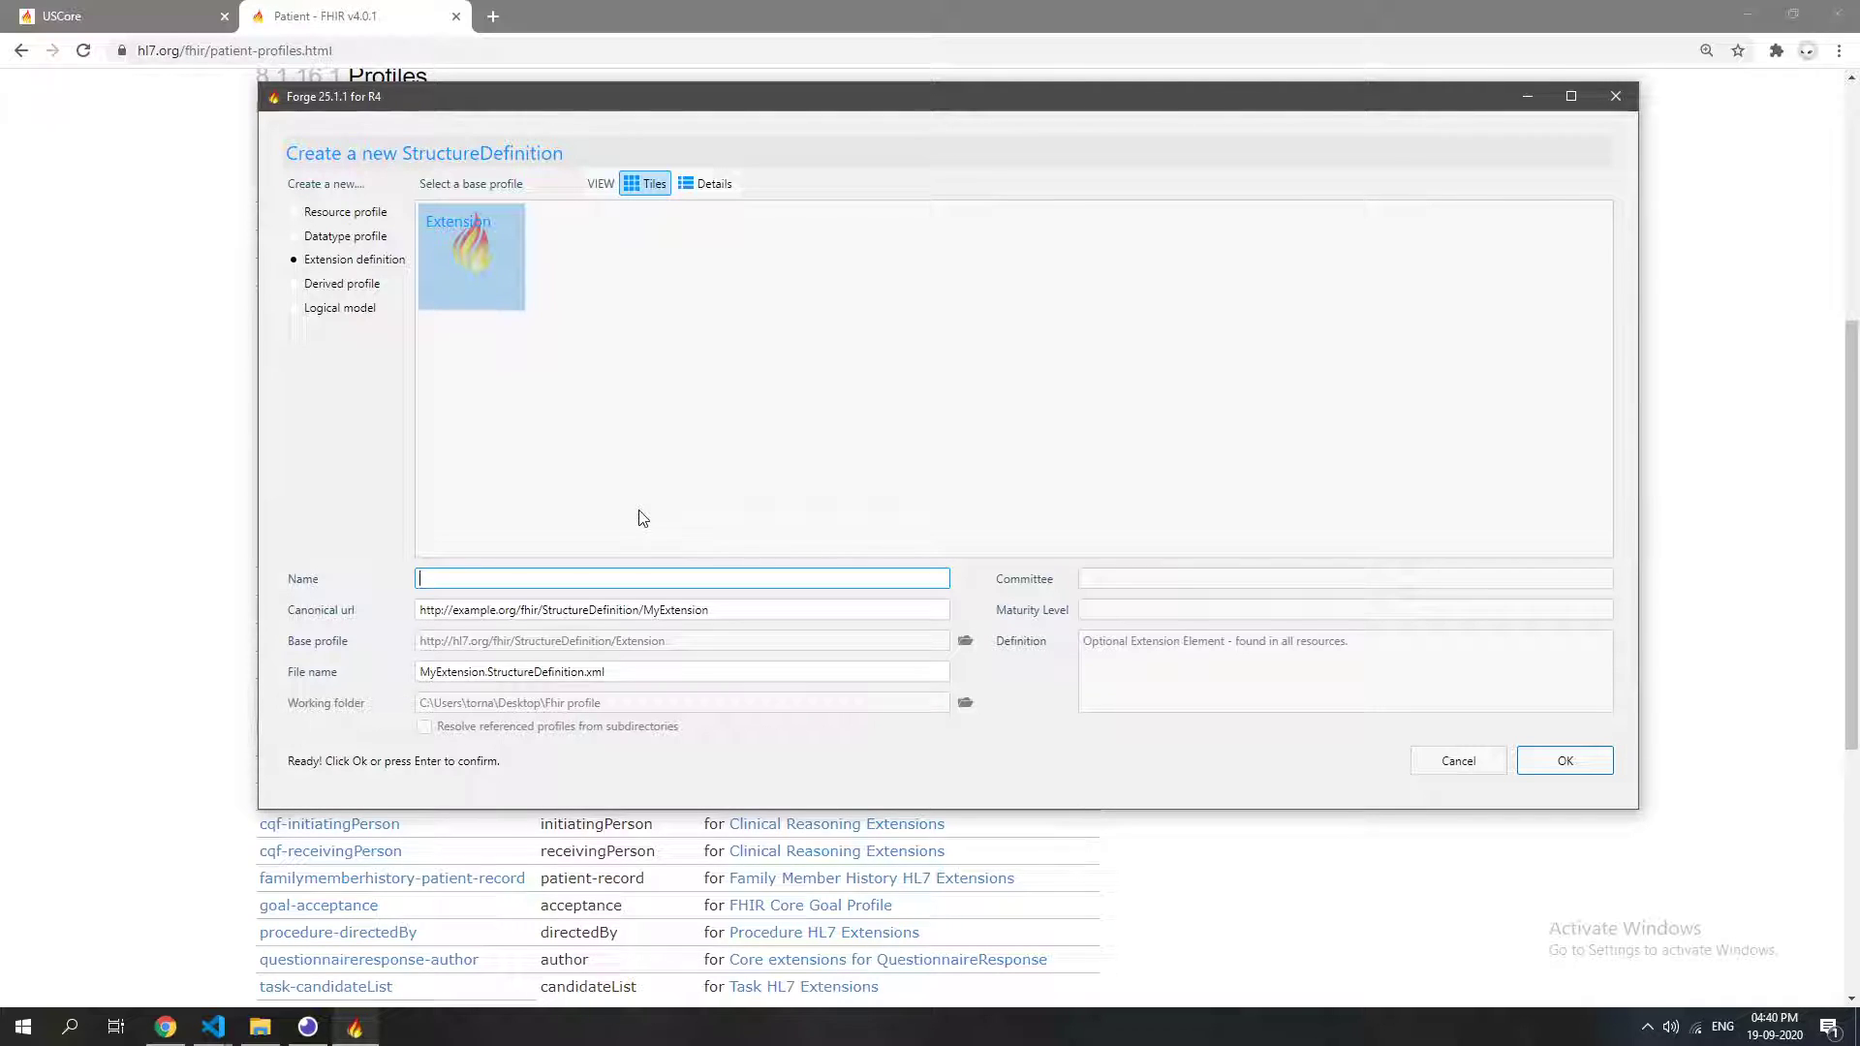
{"action": "type", "text": "PaidMembership"}
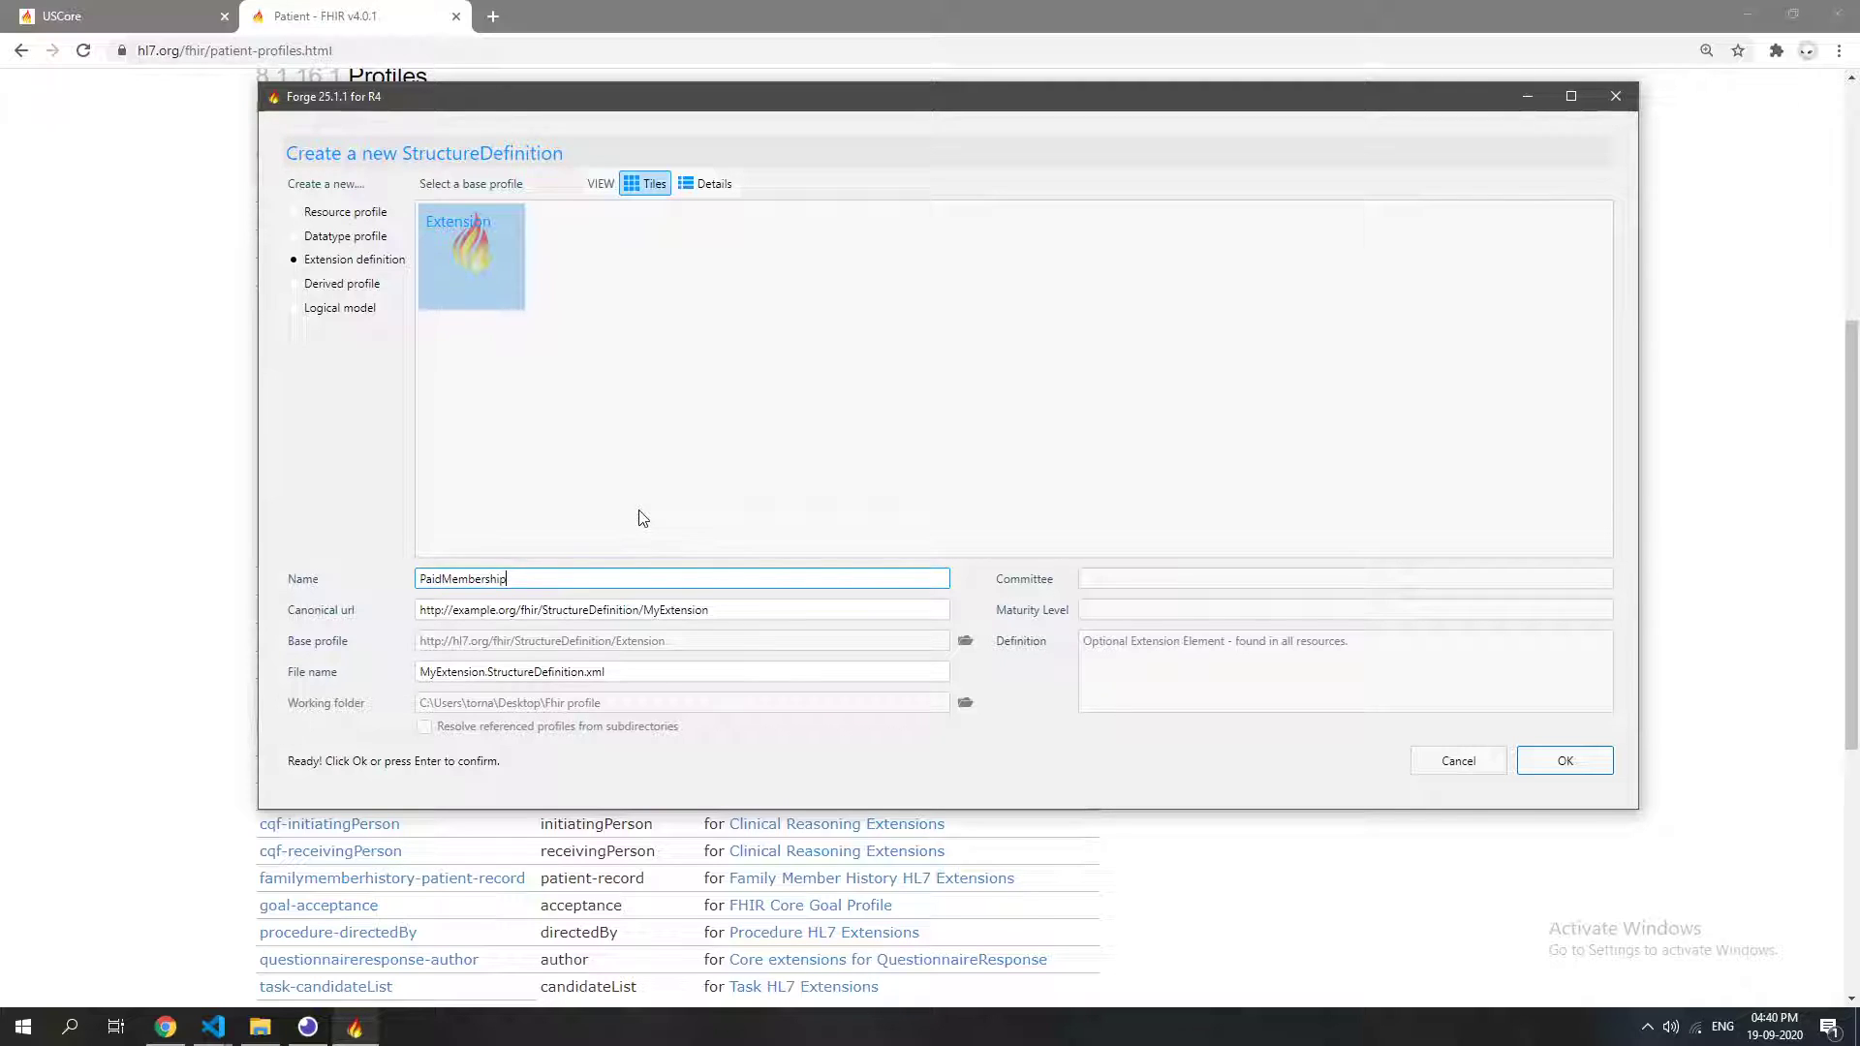
{"action": "double_click", "coordinate": [648, 609]}
{"action": "type", "text": "PaidMenm"}
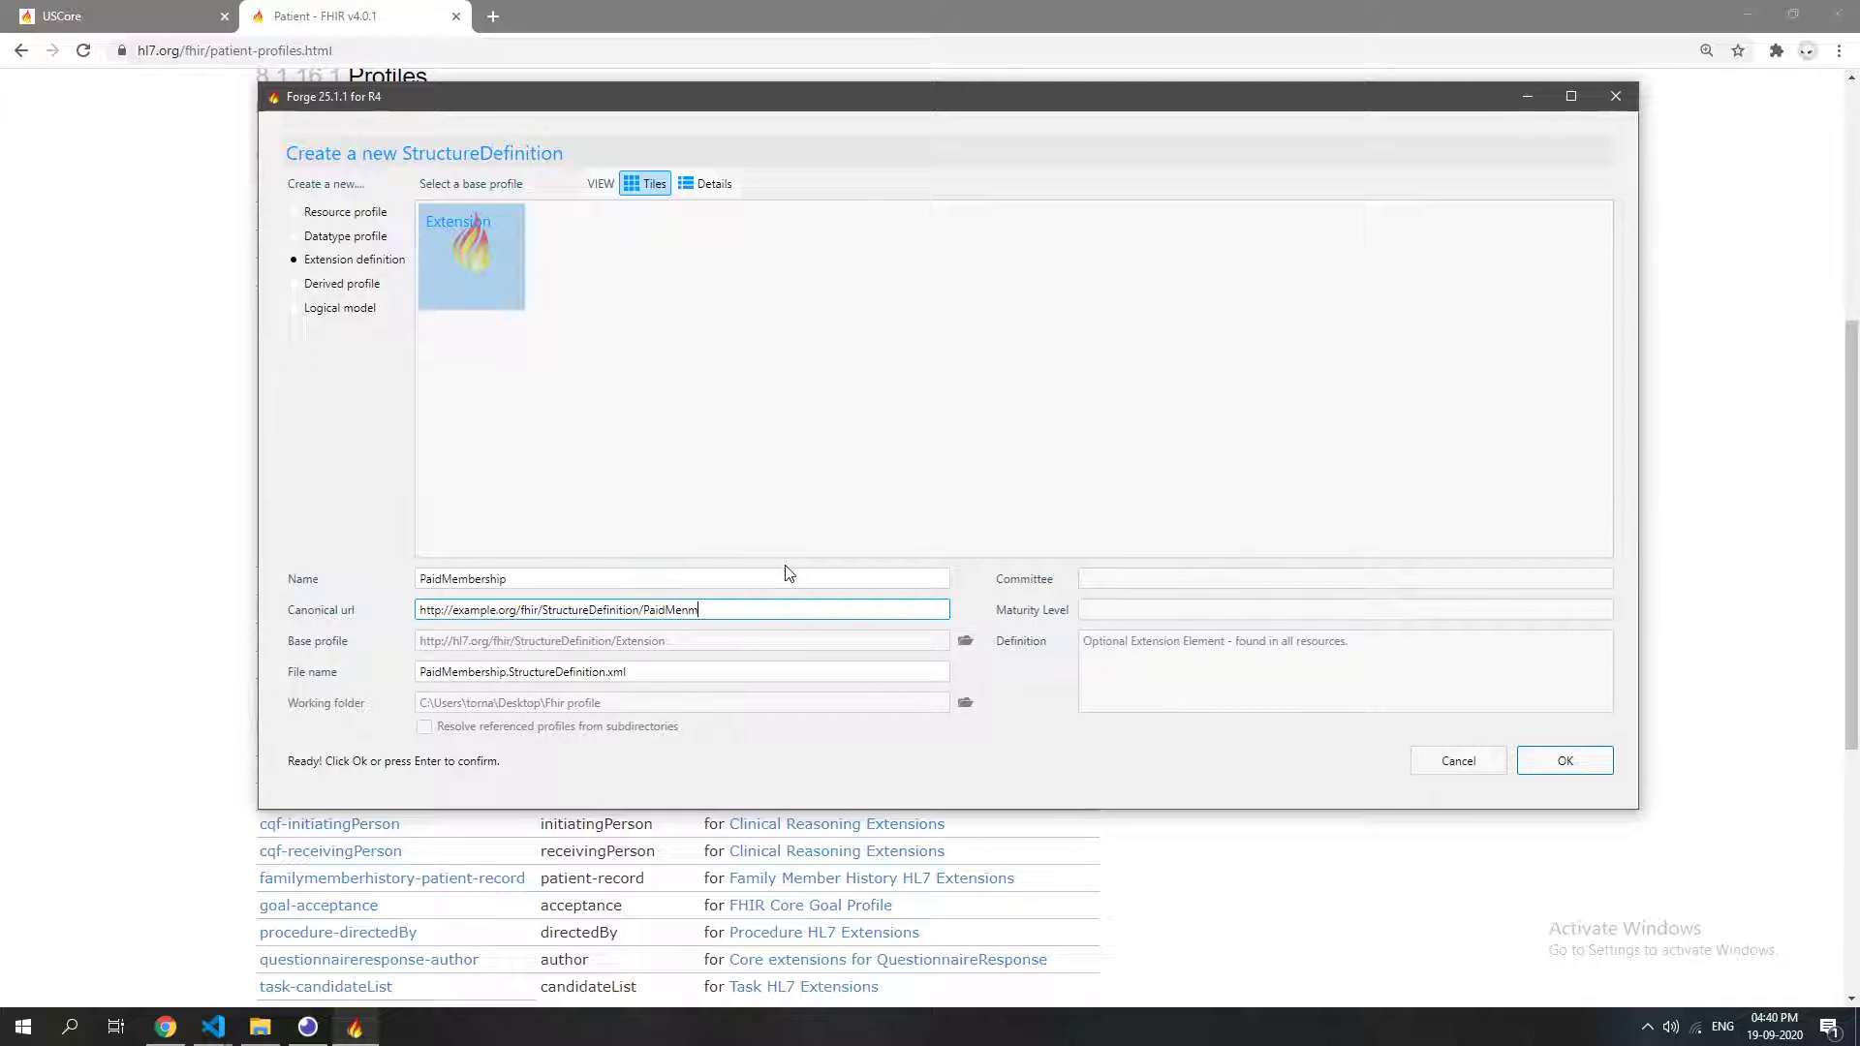
{"action": "key", "text": "BackSpace"}
{"action": "key", "text": "BackSpace"}
{"action": "type", "text": "mbership"}
{"action": "left_click", "coordinate": [474, 671]}
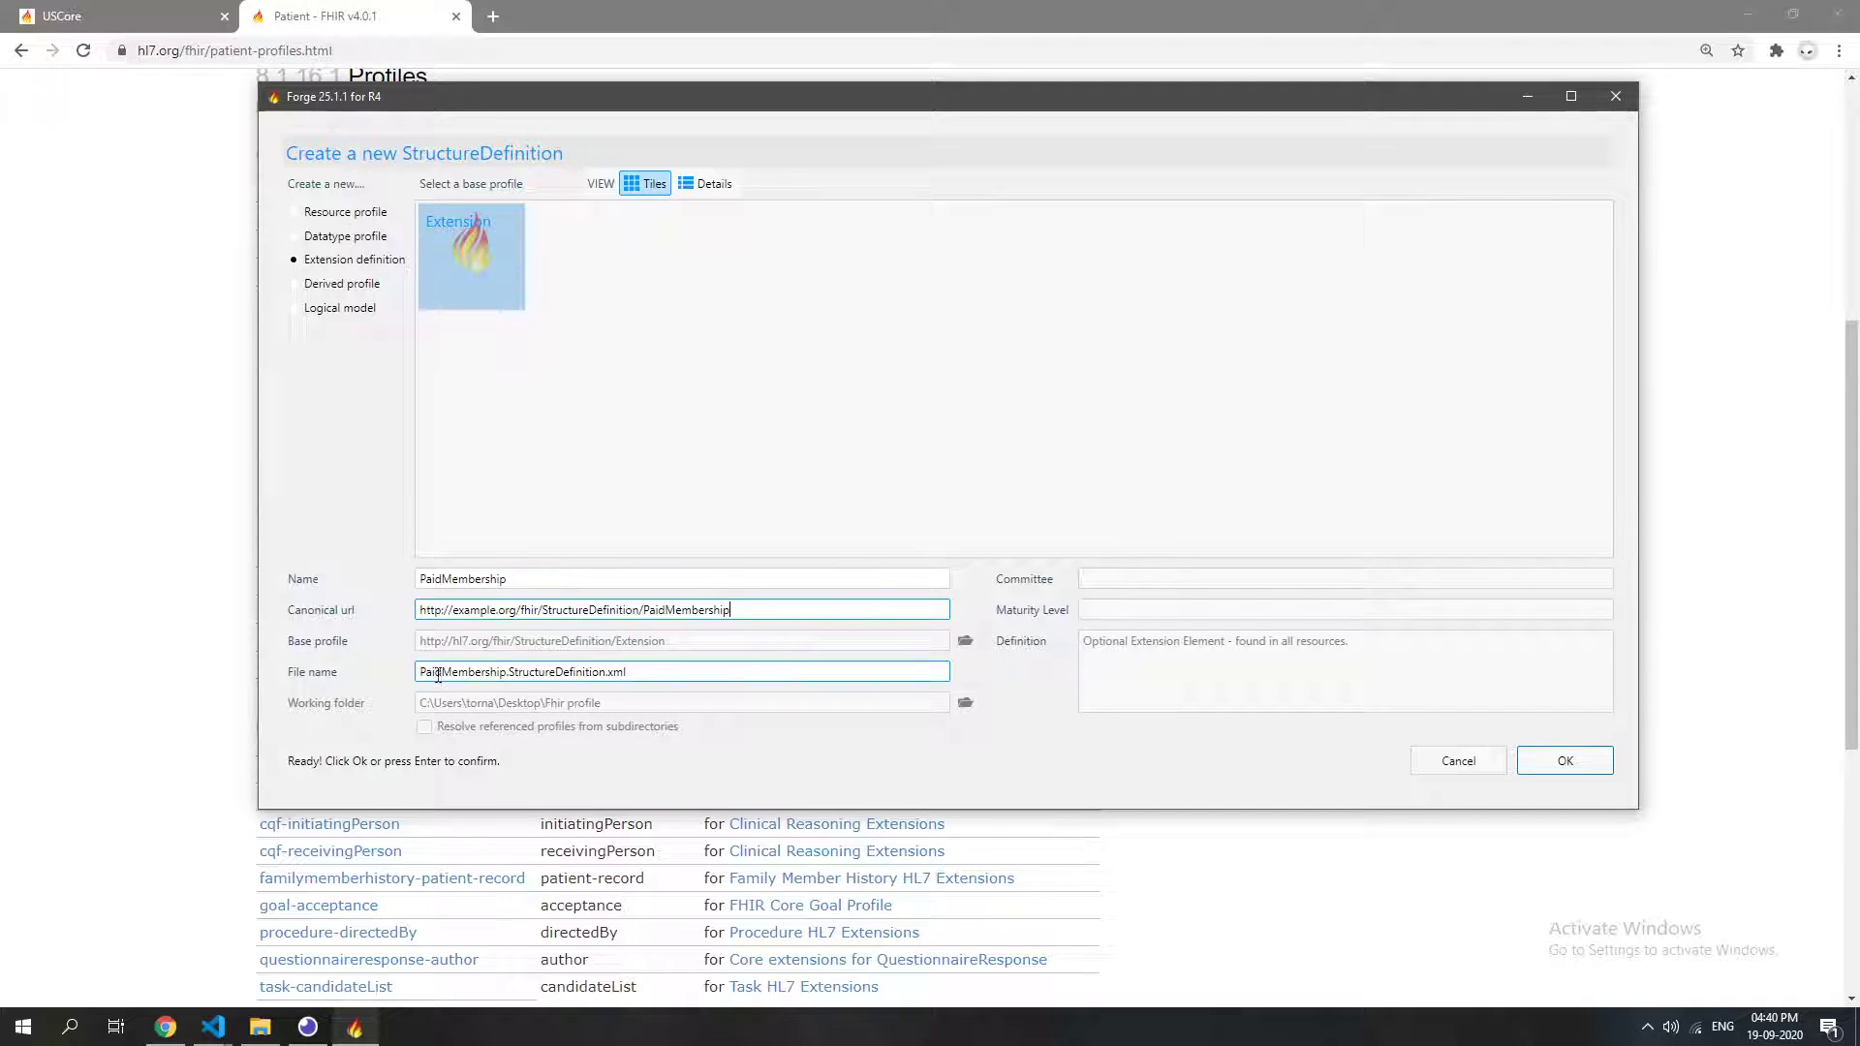
{"action": "left_click", "coordinate": [1565, 761]}
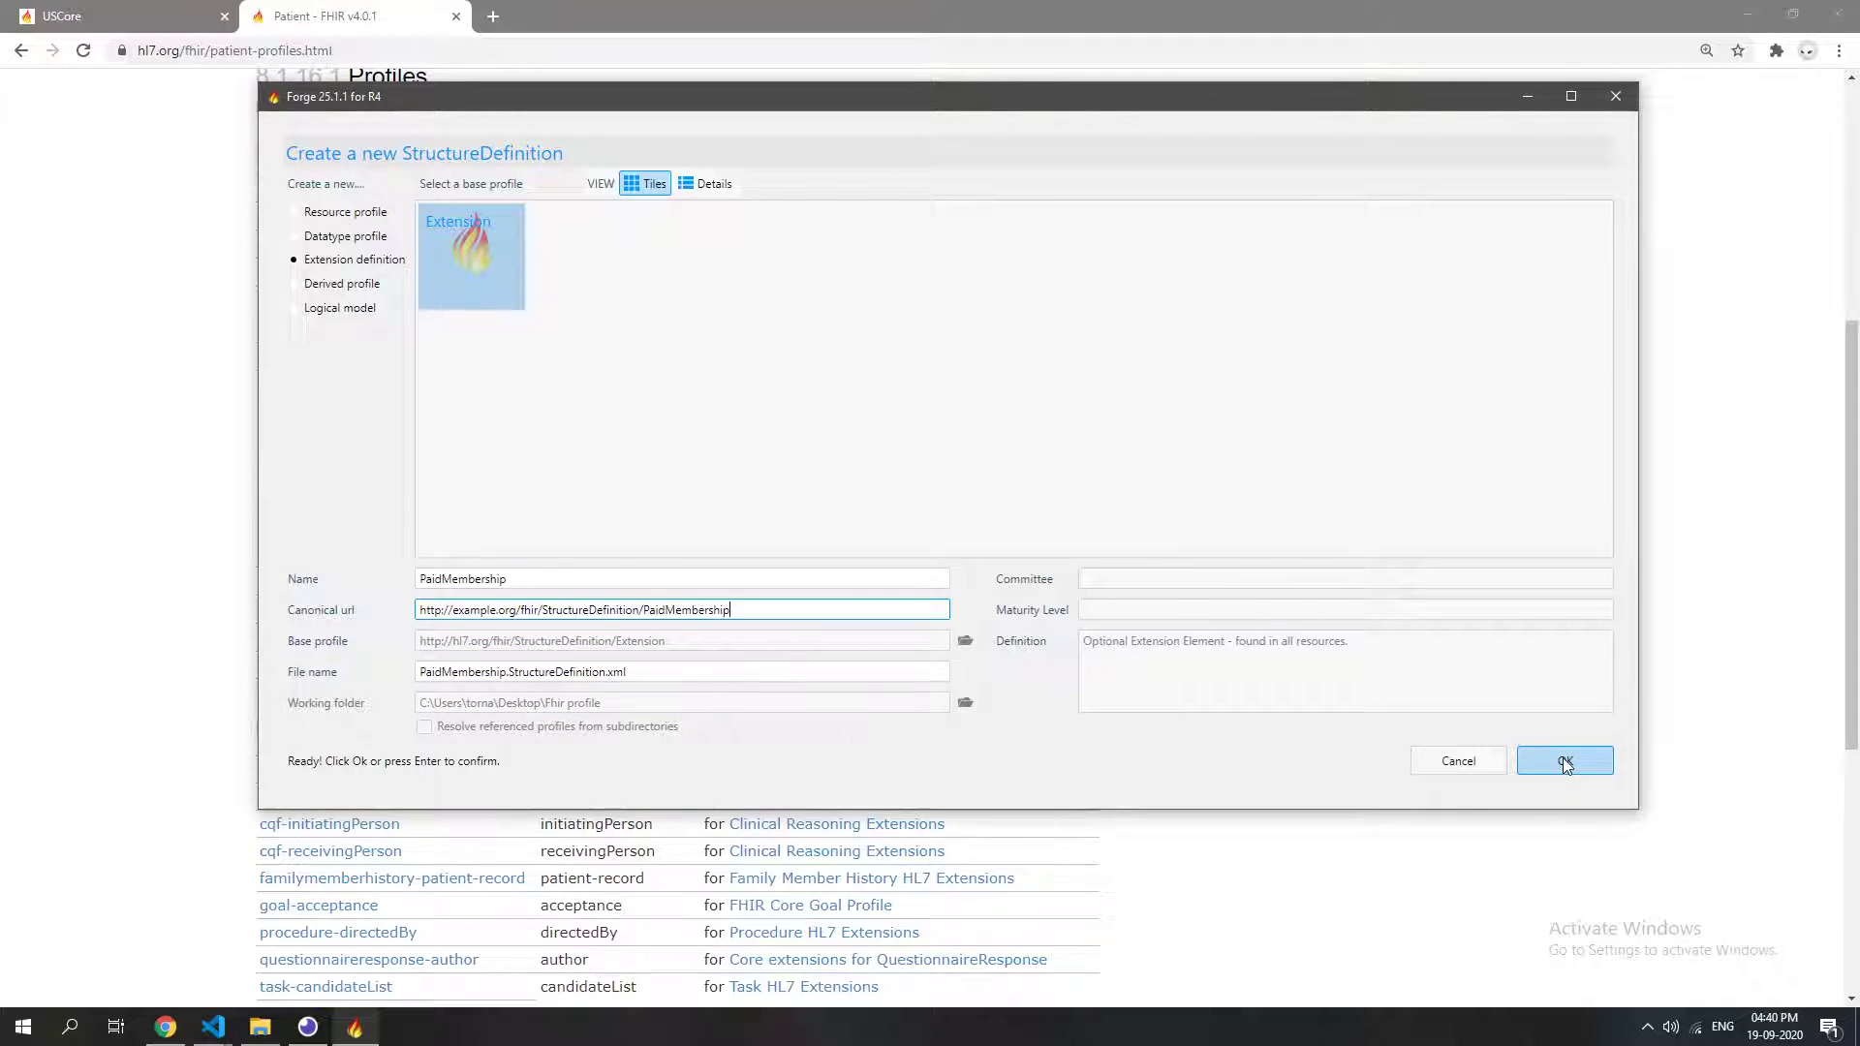
{"action": "left_click", "coordinate": [1565, 762]}
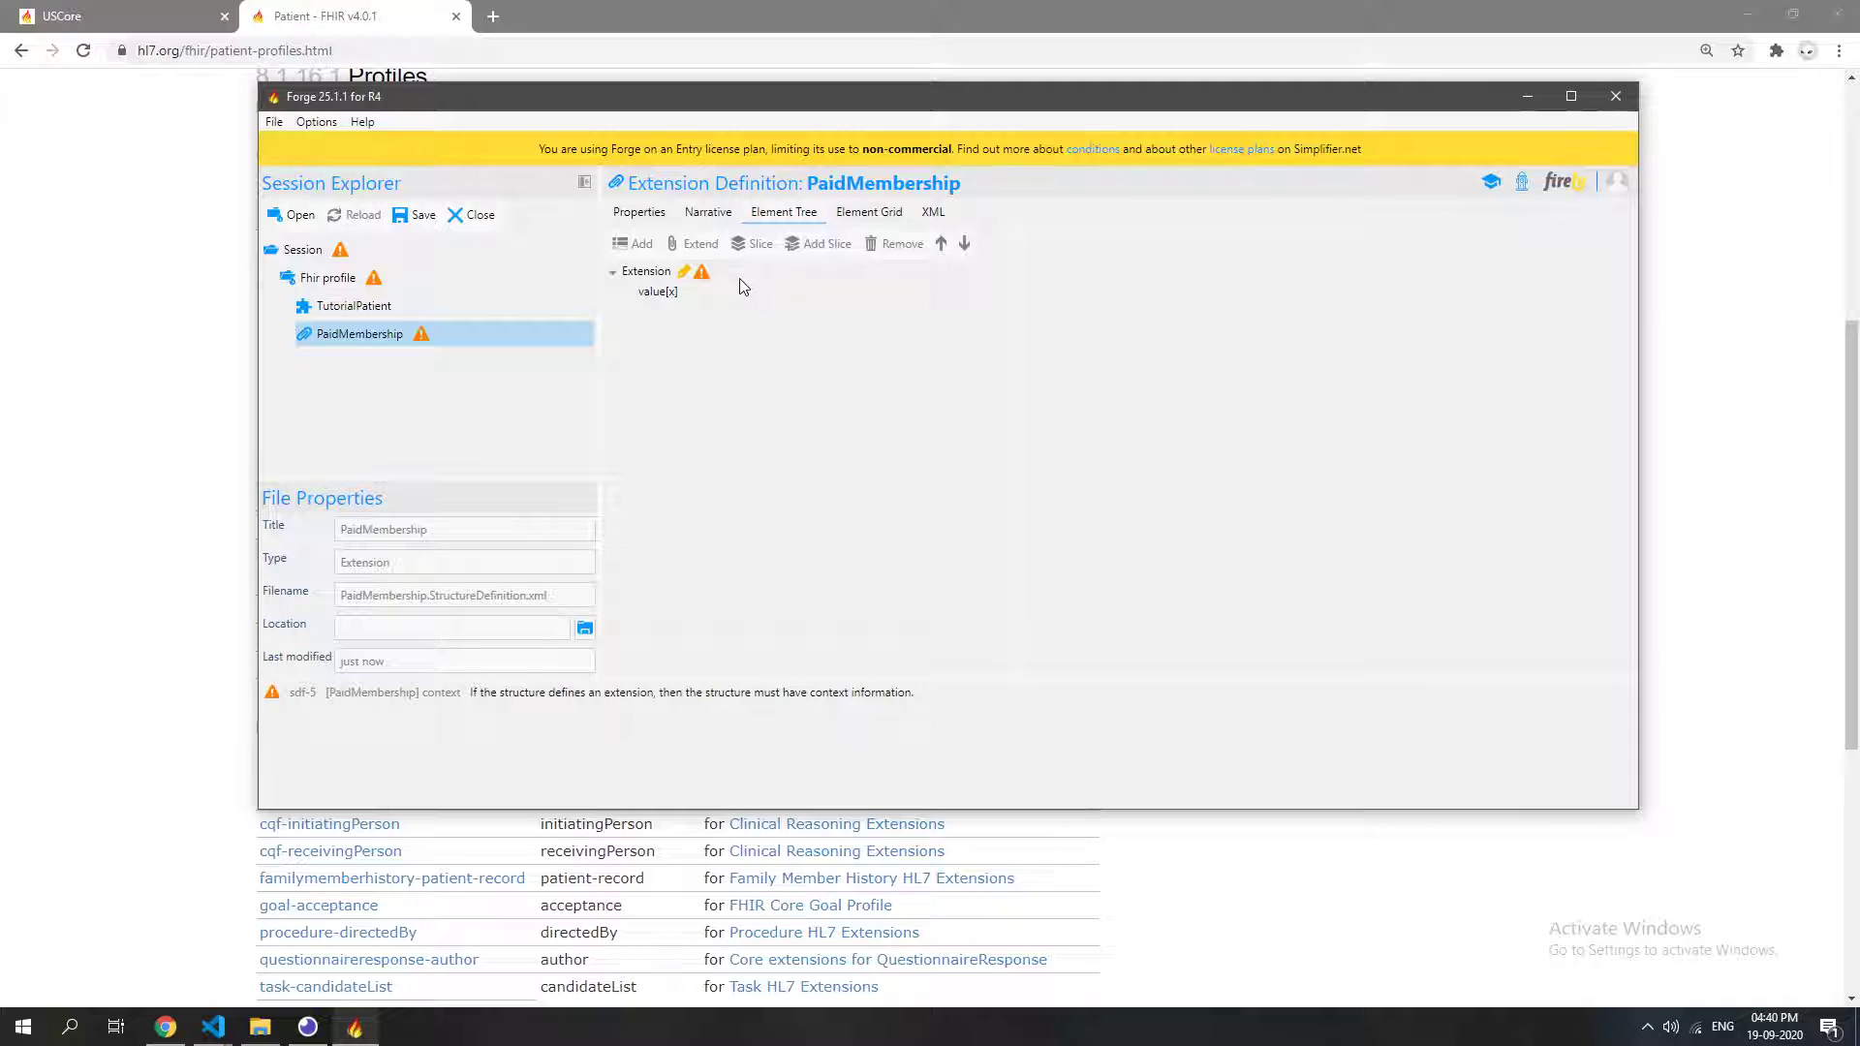
Add a new context entry to the PaidMembership extension's properties.
{"action": "left_click", "coordinate": [639, 212]}
{"action": "scroll", "coordinate": [941, 474], "scroll_direction": "down", "scroll_amount": 5}
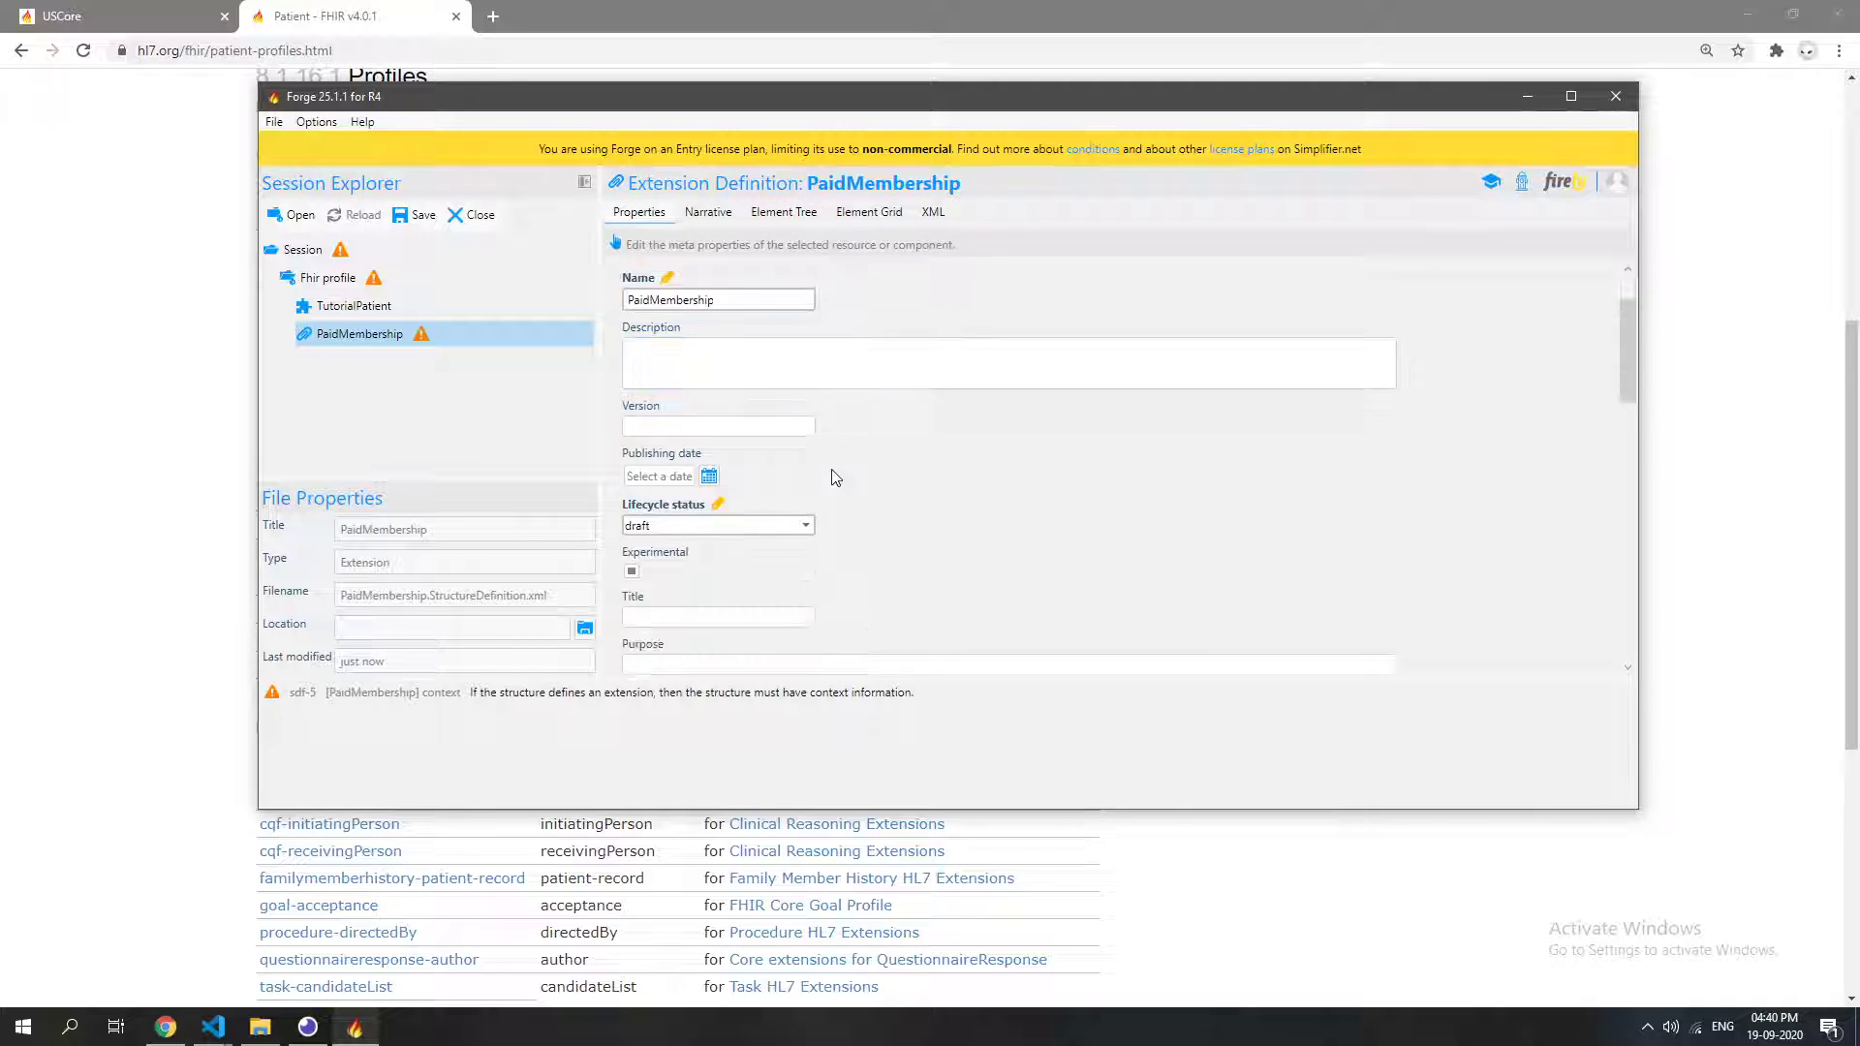
{"action": "scroll", "coordinate": [941, 473], "scroll_direction": "down", "scroll_amount": 5}
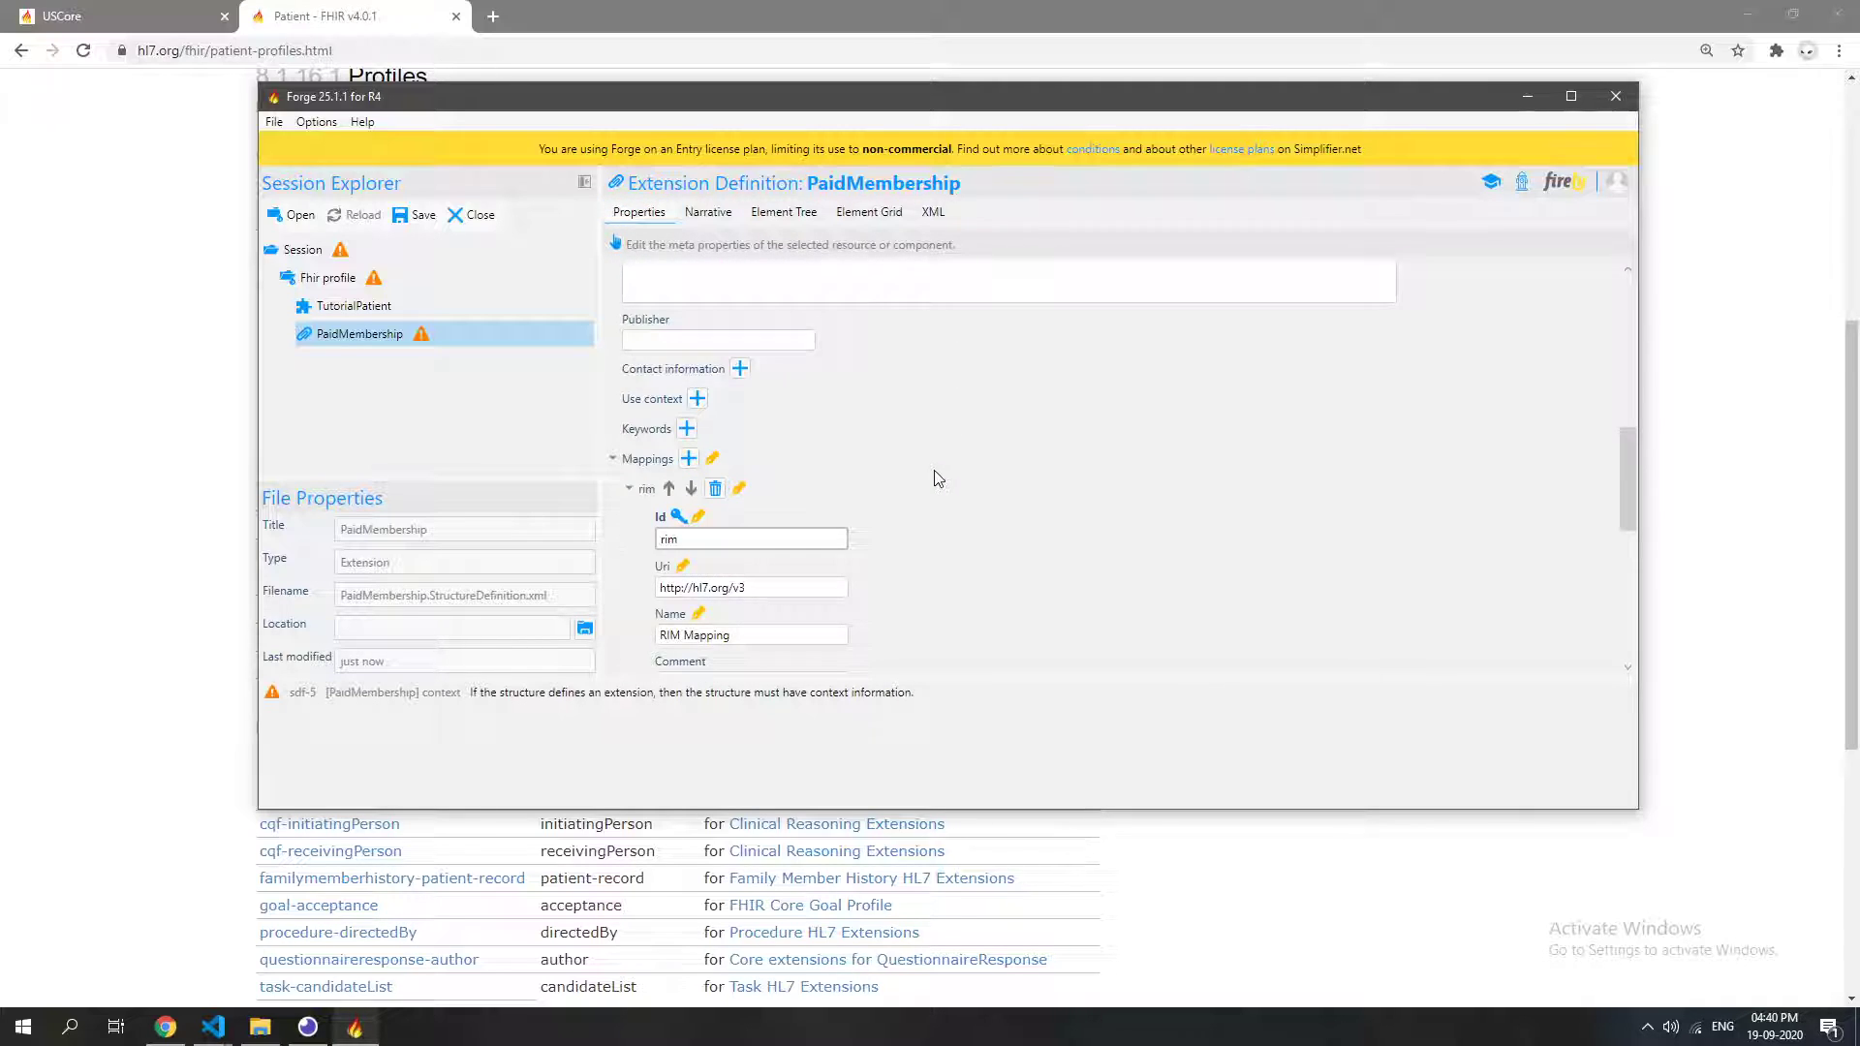
{"action": "scroll", "coordinate": [937, 479], "scroll_direction": "down", "scroll_amount": 5}
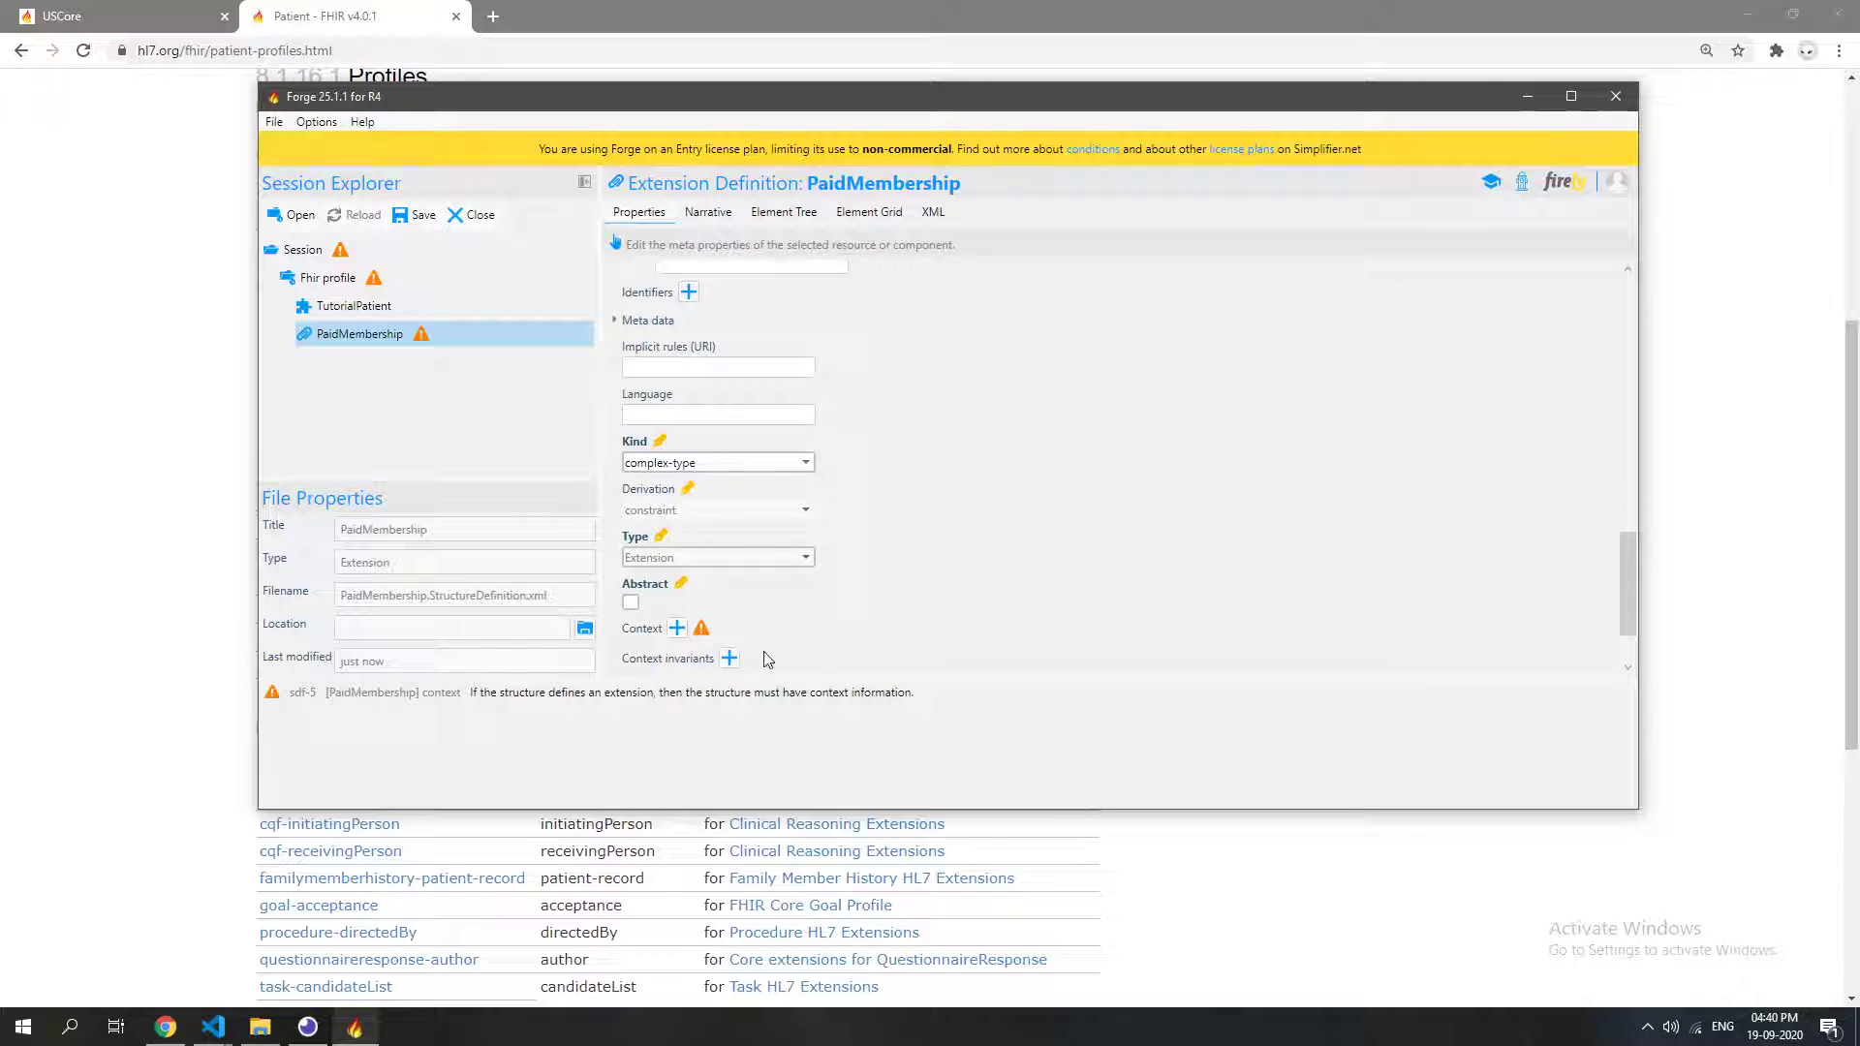
{"action": "scroll", "coordinate": [803, 617], "scroll_direction": "down", "scroll_amount": 1}
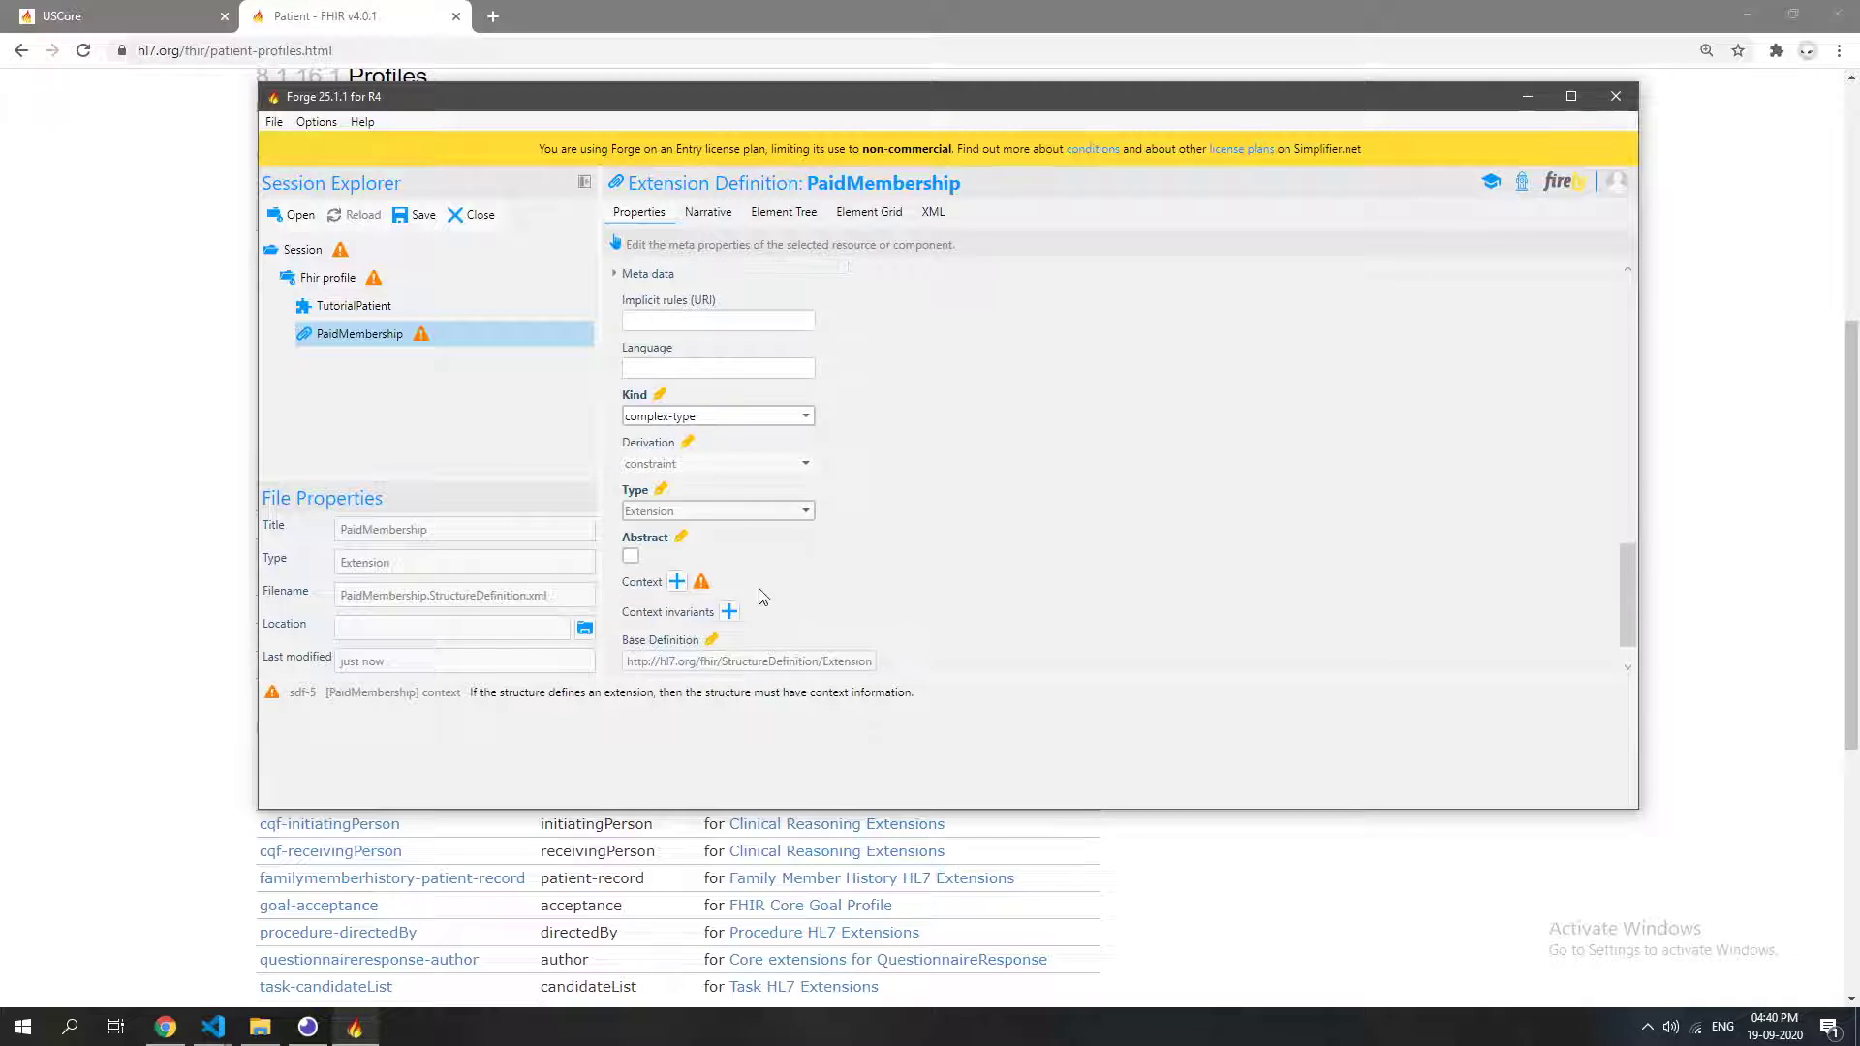
{"action": "left_click", "coordinate": [676, 583]}
{"action": "scroll", "coordinate": [871, 554], "scroll_direction": "down", "scroll_amount": 1}
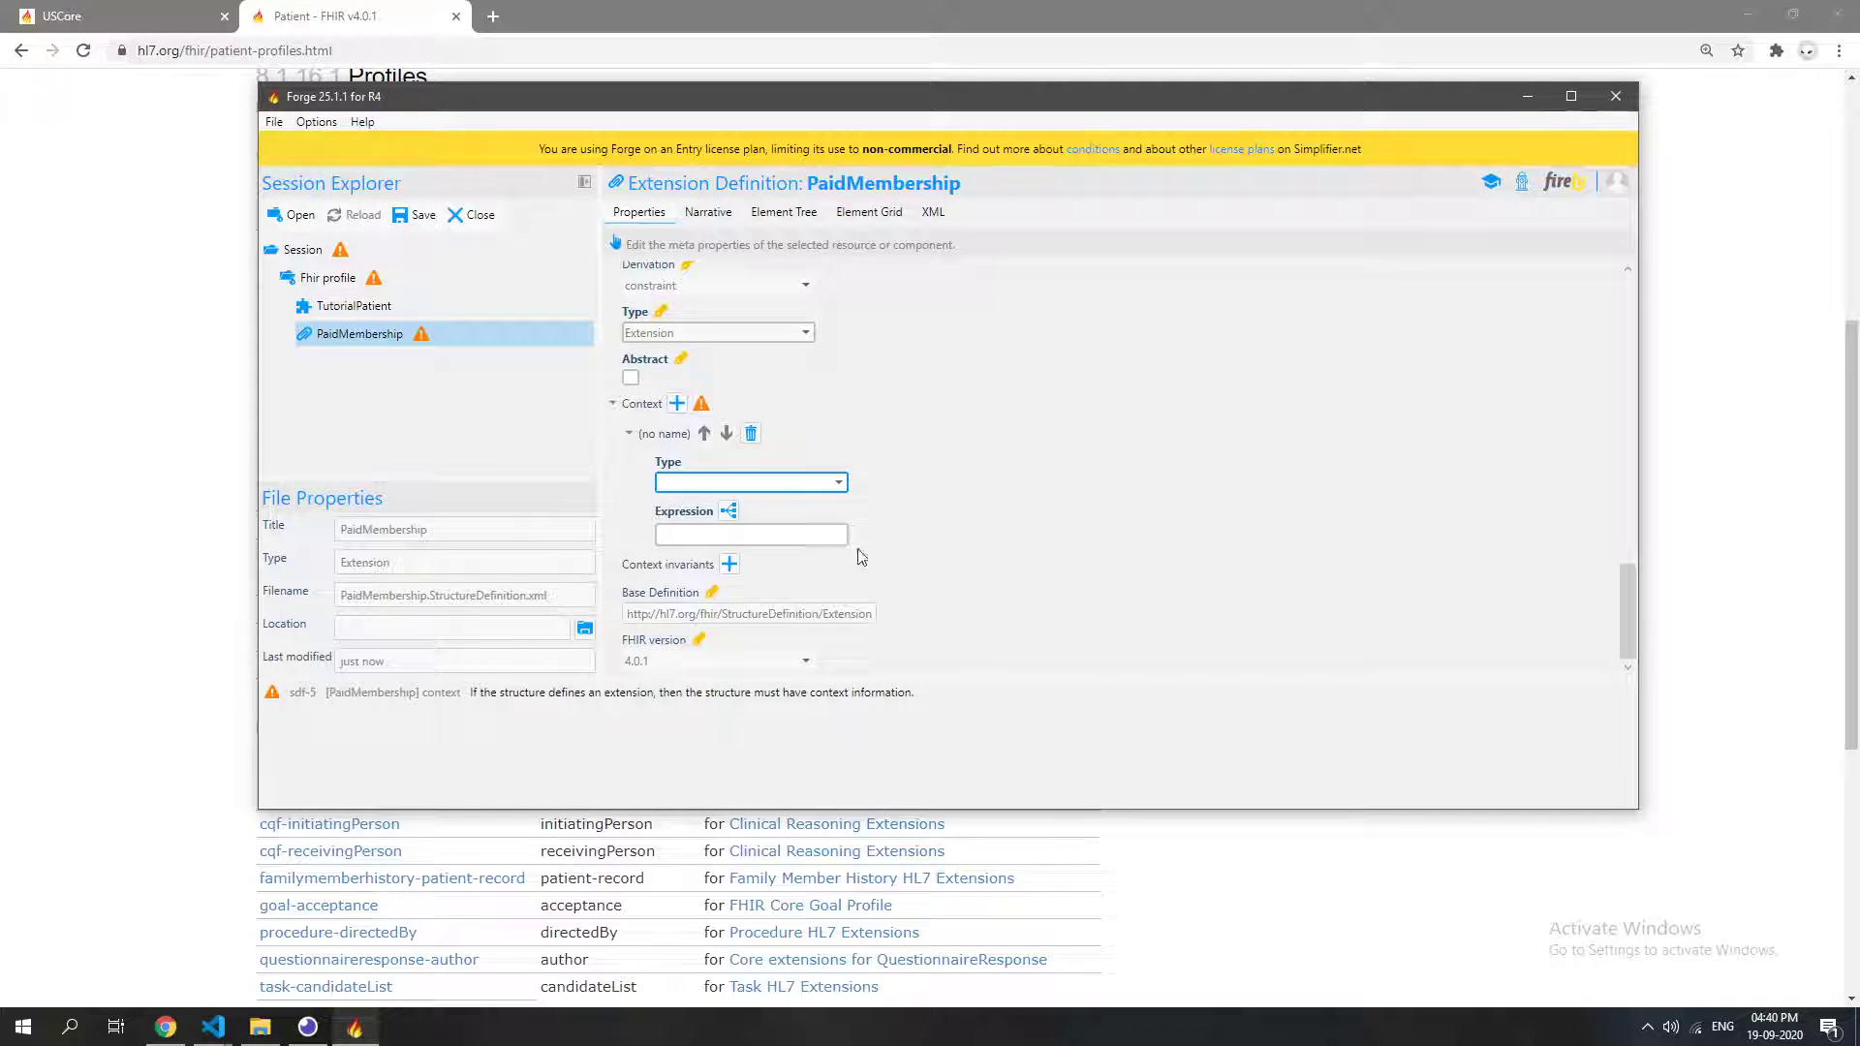
Choose the root element of the Patient type as the extension context's expression.
{"action": "left_click", "coordinate": [728, 510]}
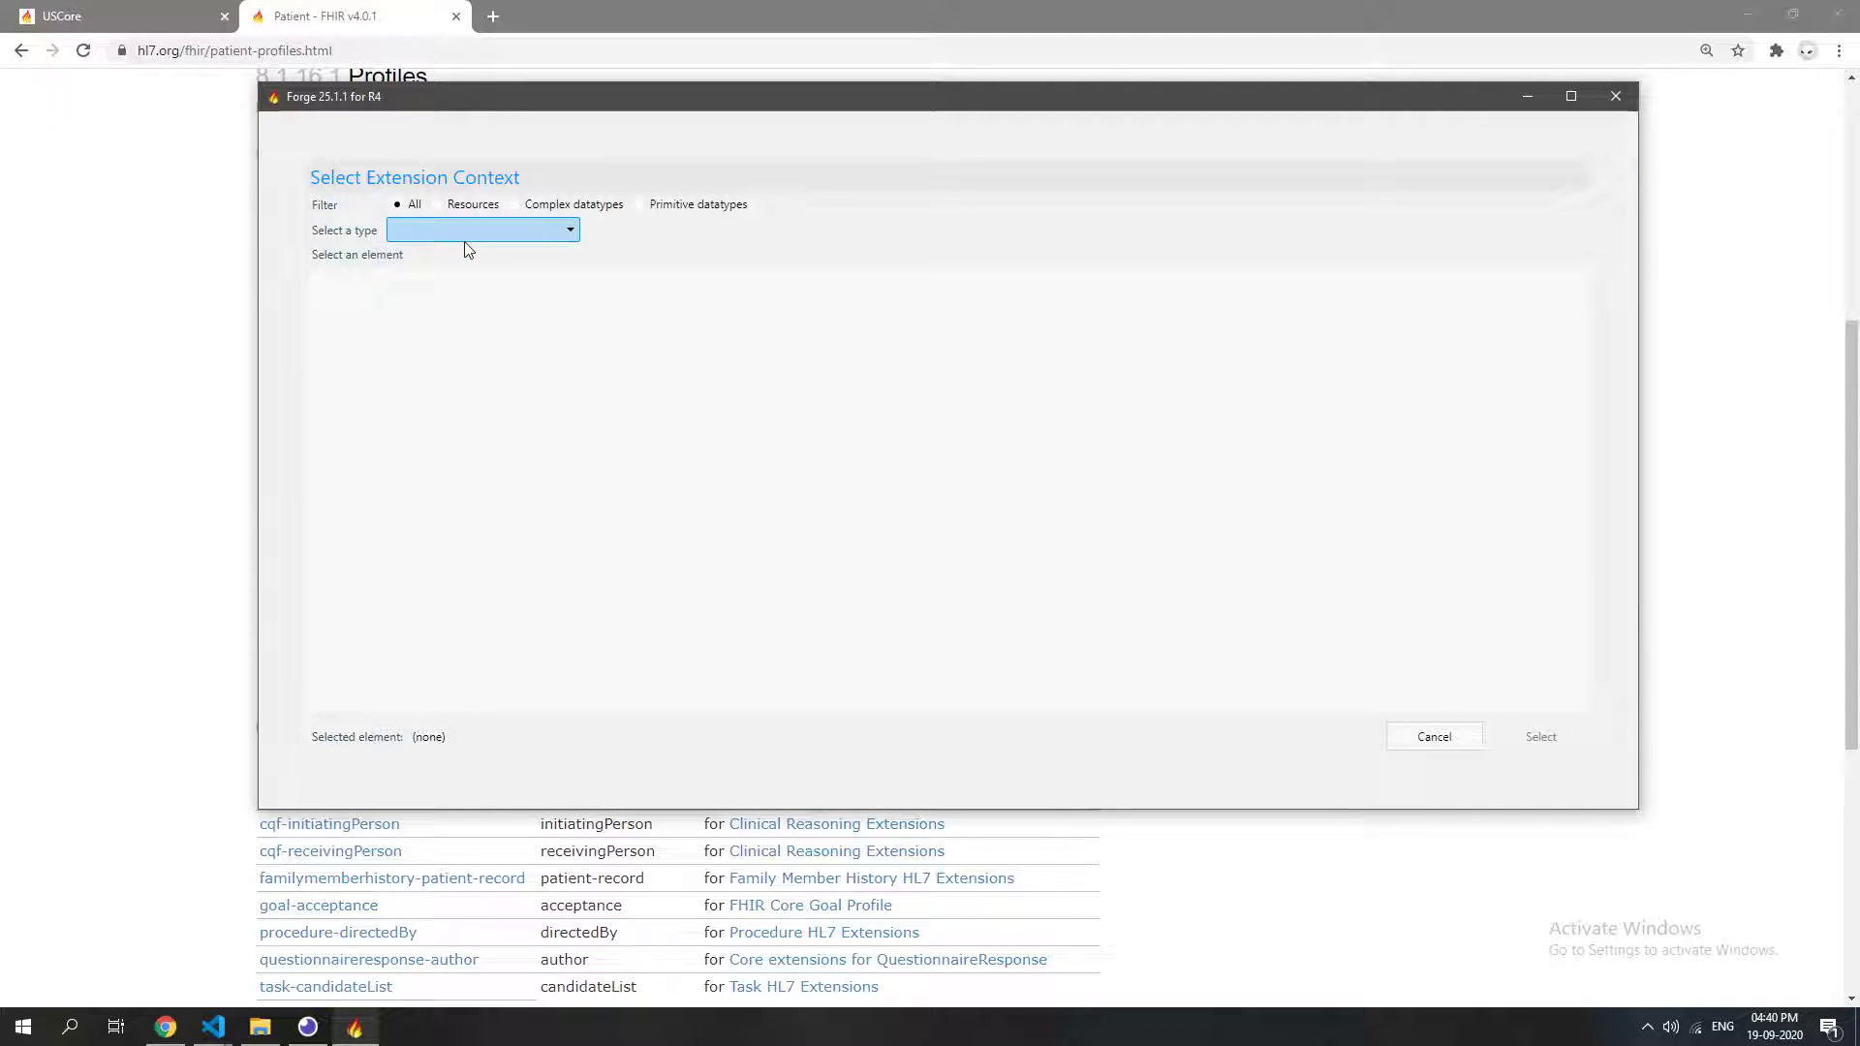
{"action": "type", "text": "patie"}
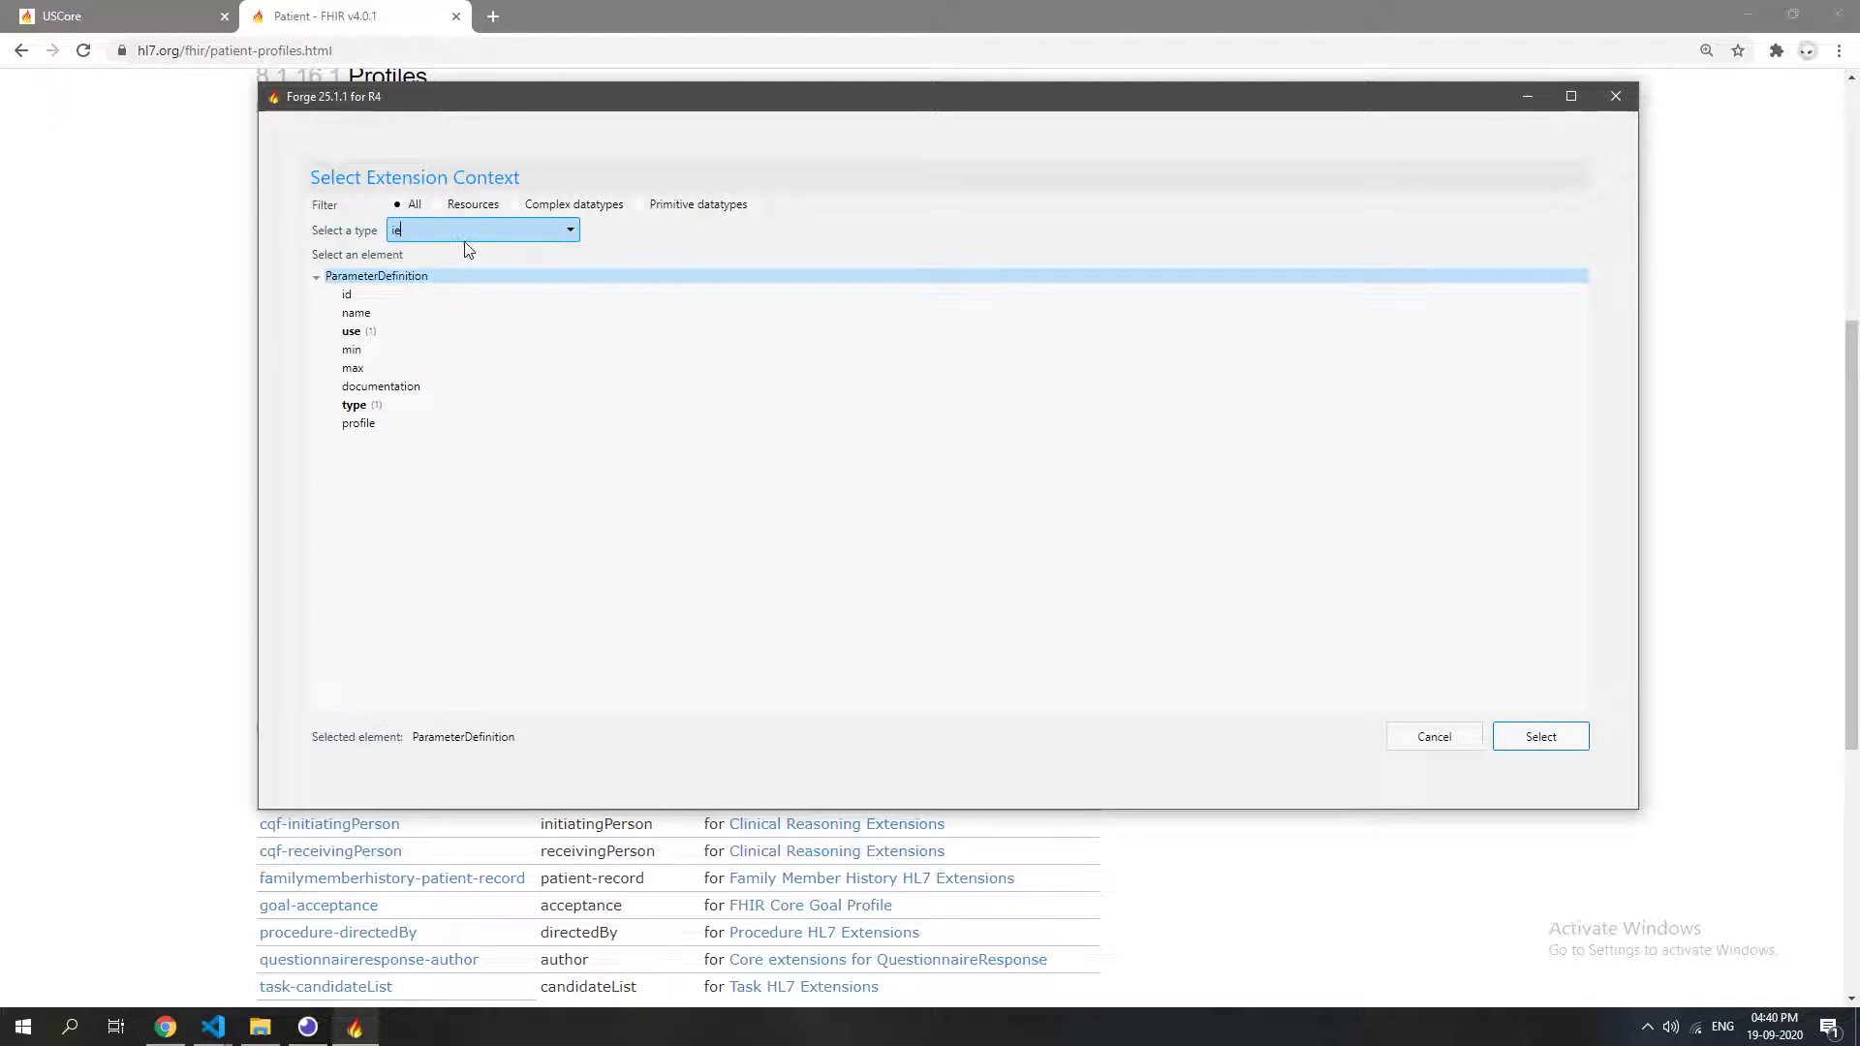
{"action": "type", "text": "patient"}
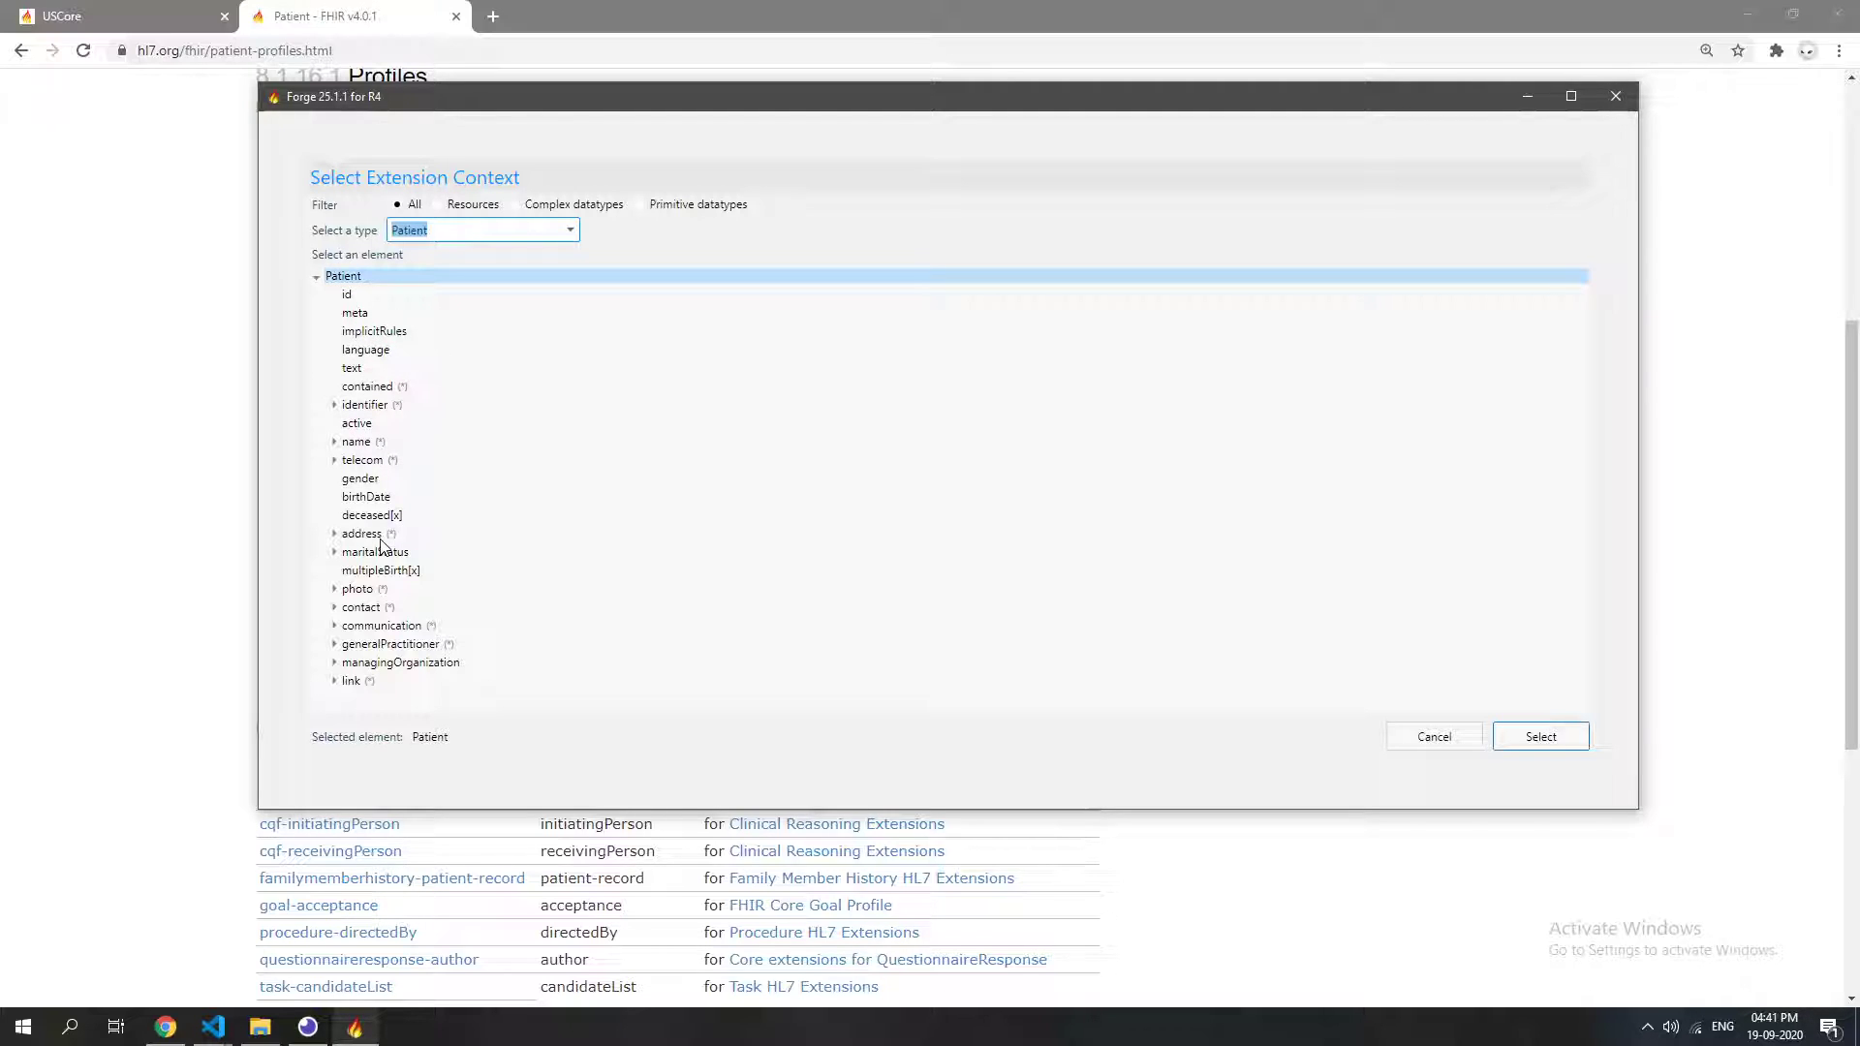
{"action": "left_click", "coordinate": [468, 230]}
{"action": "left_click", "coordinate": [709, 231]}
{"action": "left_click", "coordinate": [1540, 738]}
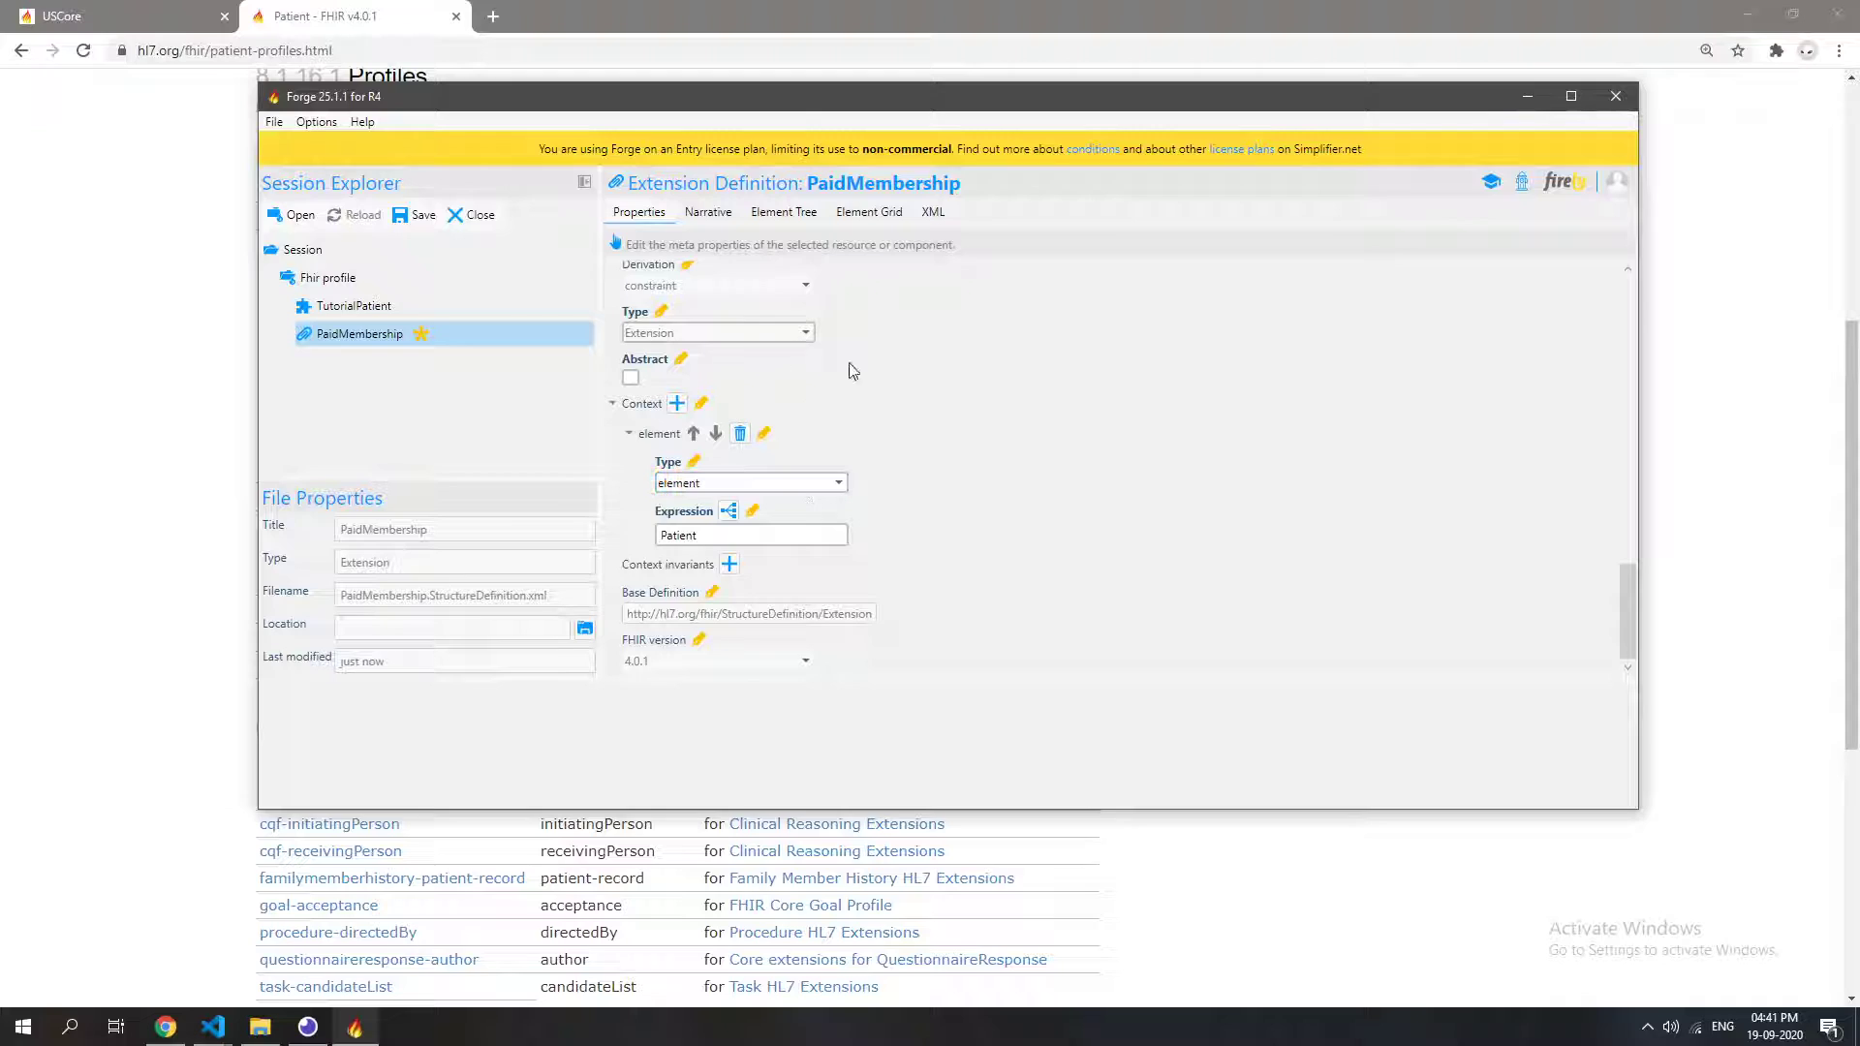
Add a child extension element under the PaidMembership Extension root and set its slice name to paidMember.
{"action": "scroll", "coordinate": [988, 494], "scroll_direction": "up", "scroll_amount": 10}
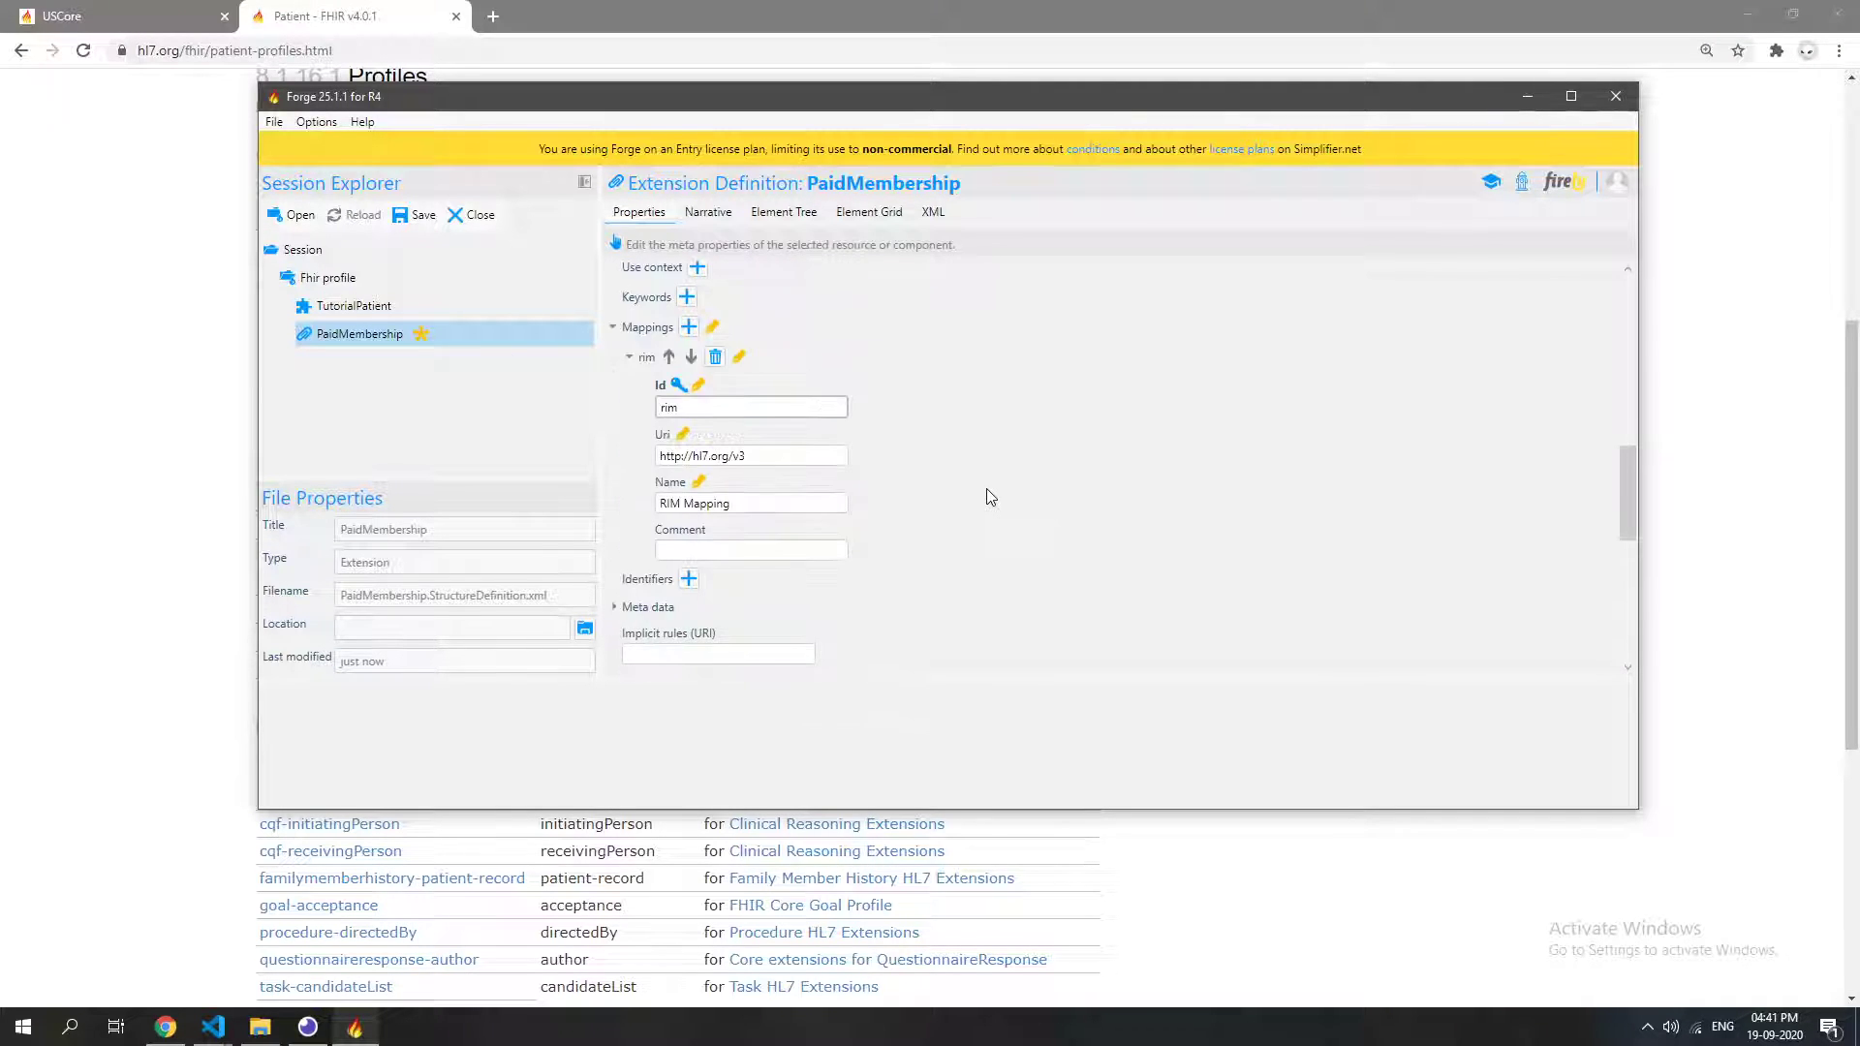
{"action": "left_click", "coordinate": [785, 213]}
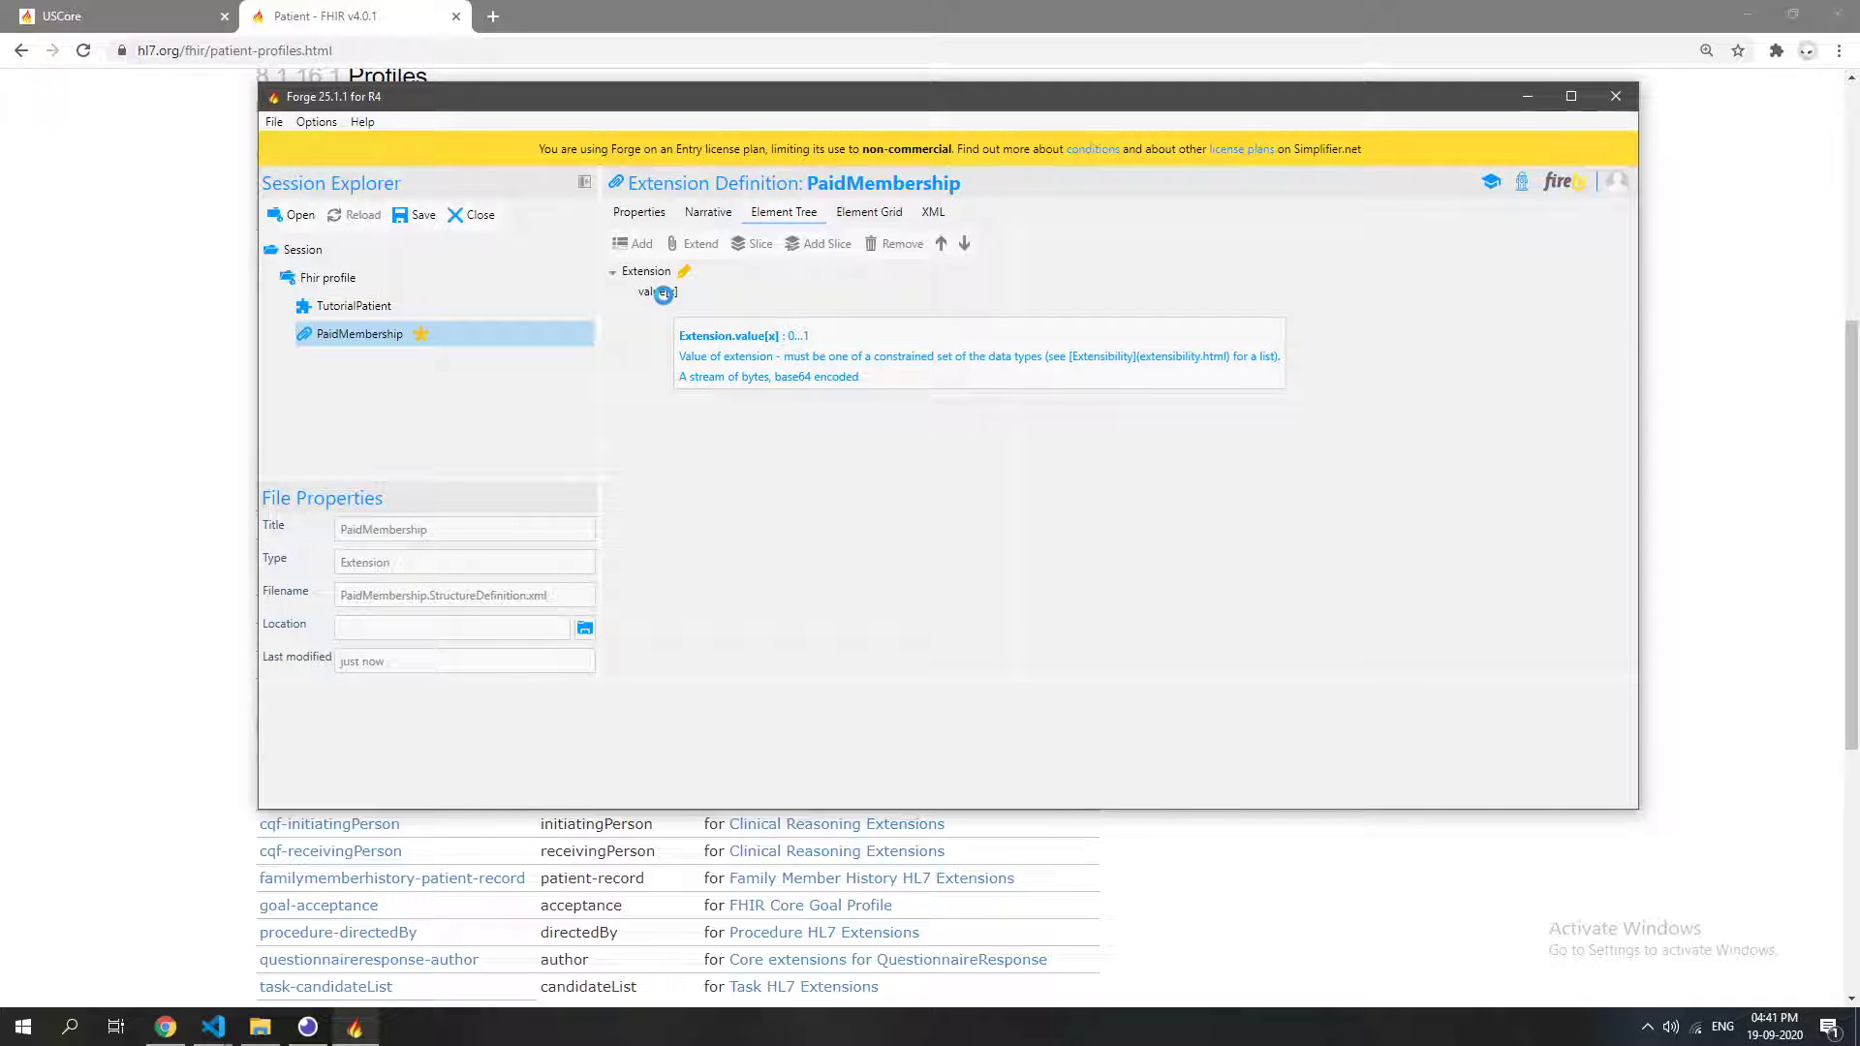
{"action": "left_click", "coordinate": [670, 293]}
{"action": "left_click", "coordinate": [645, 273]}
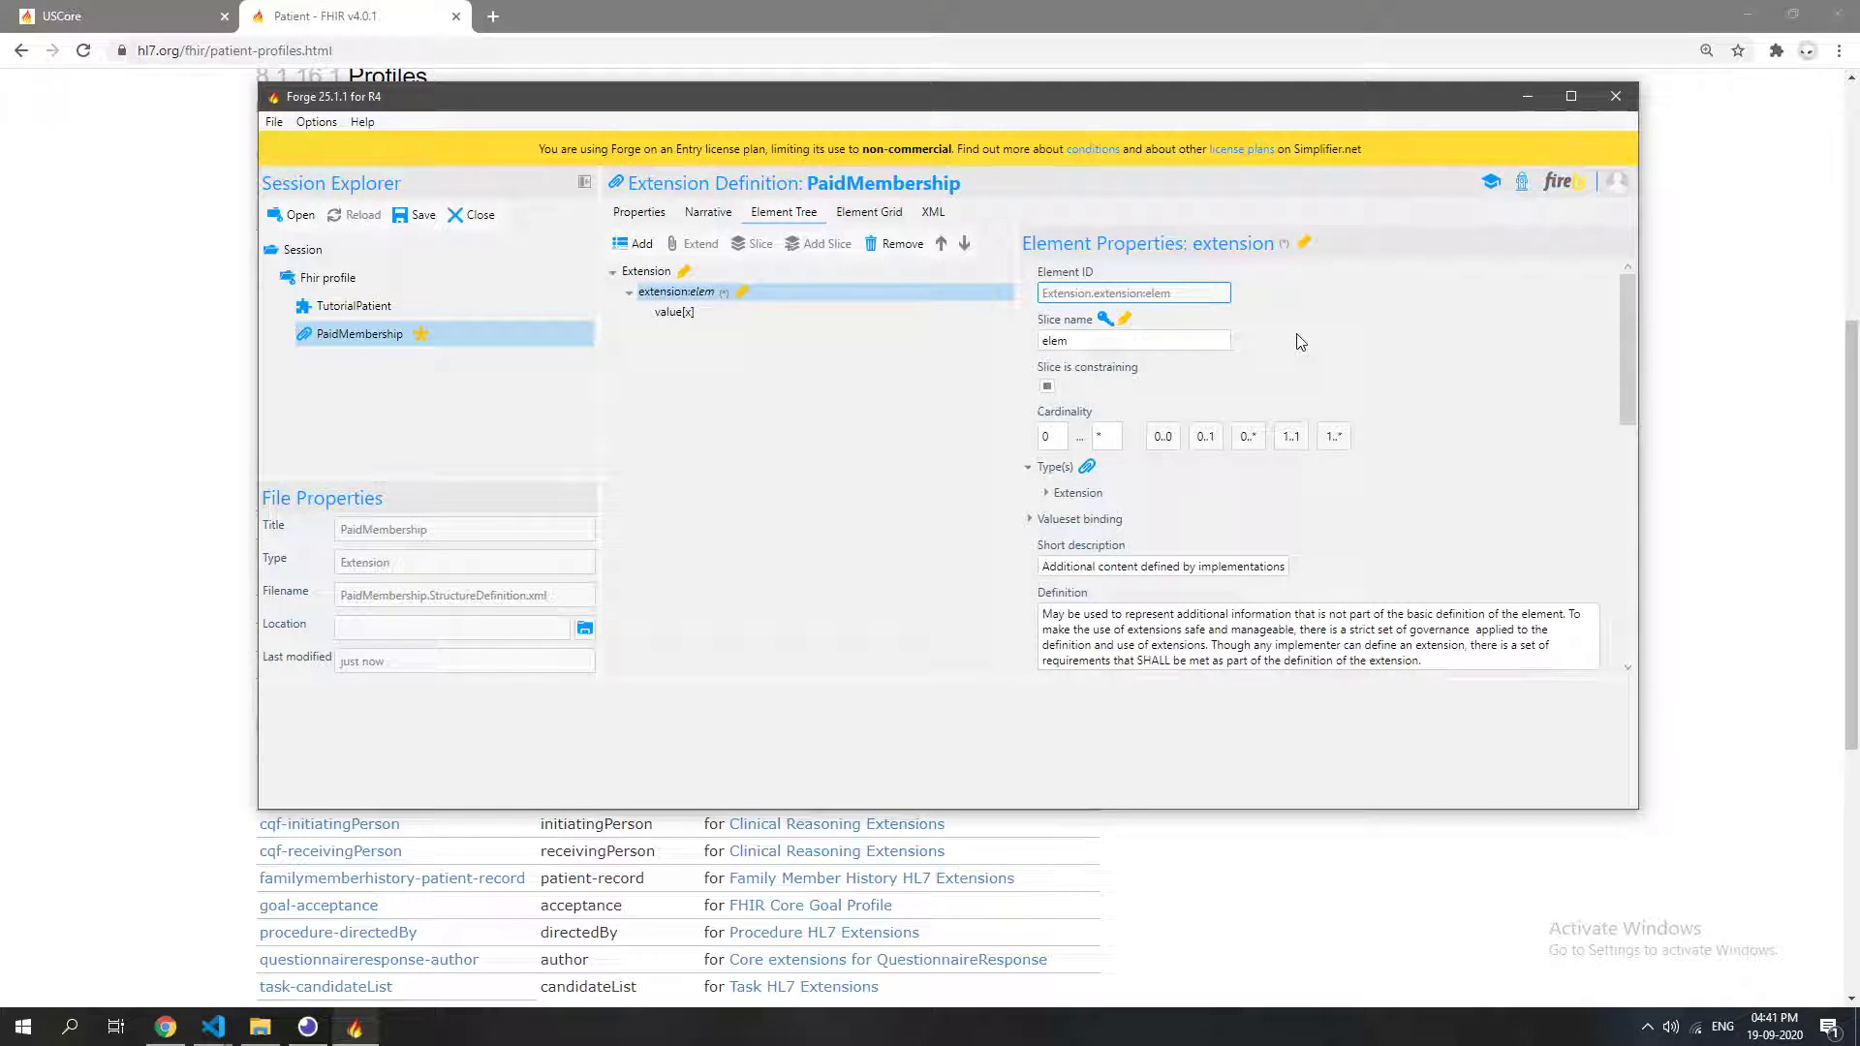
{"action": "double_click", "coordinate": [1146, 340]}
{"action": "type", "text": "paidMember"}
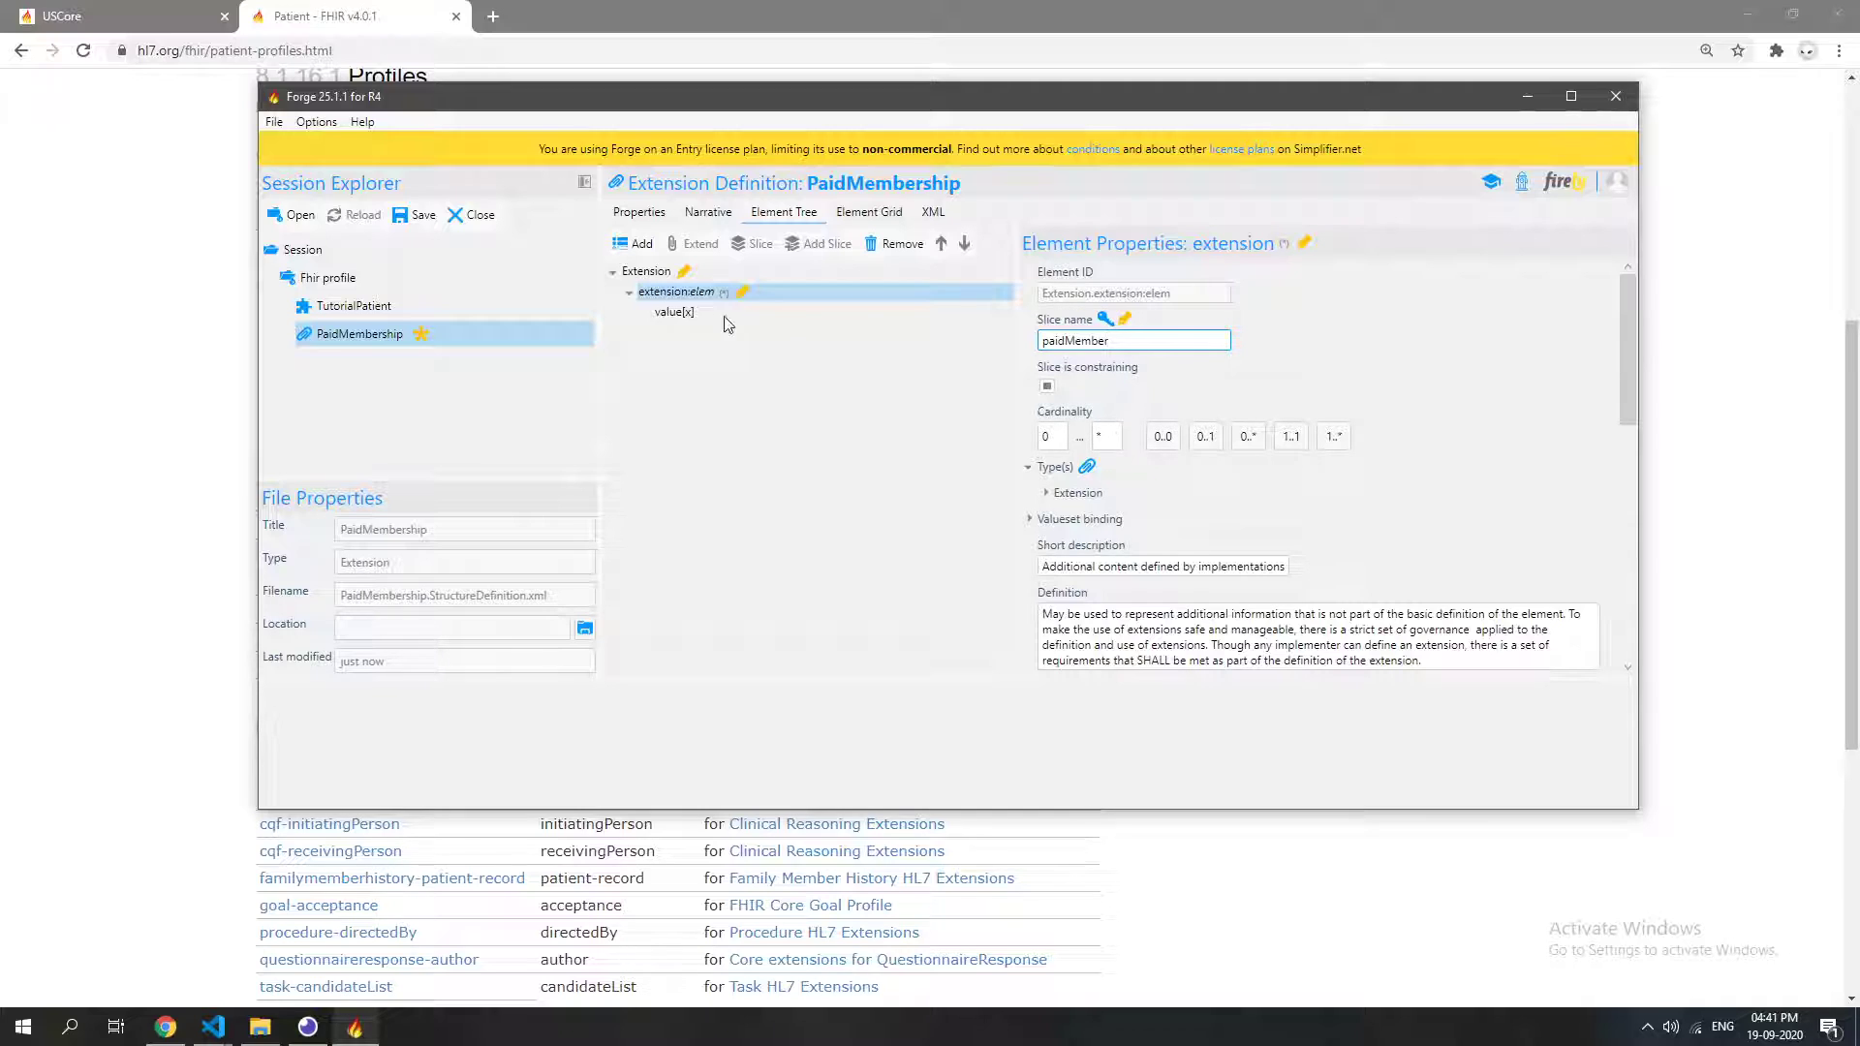
Restrict the value[x] element of the paidMember slice to the boolean type only.
{"action": "left_click", "coordinate": [675, 312]}
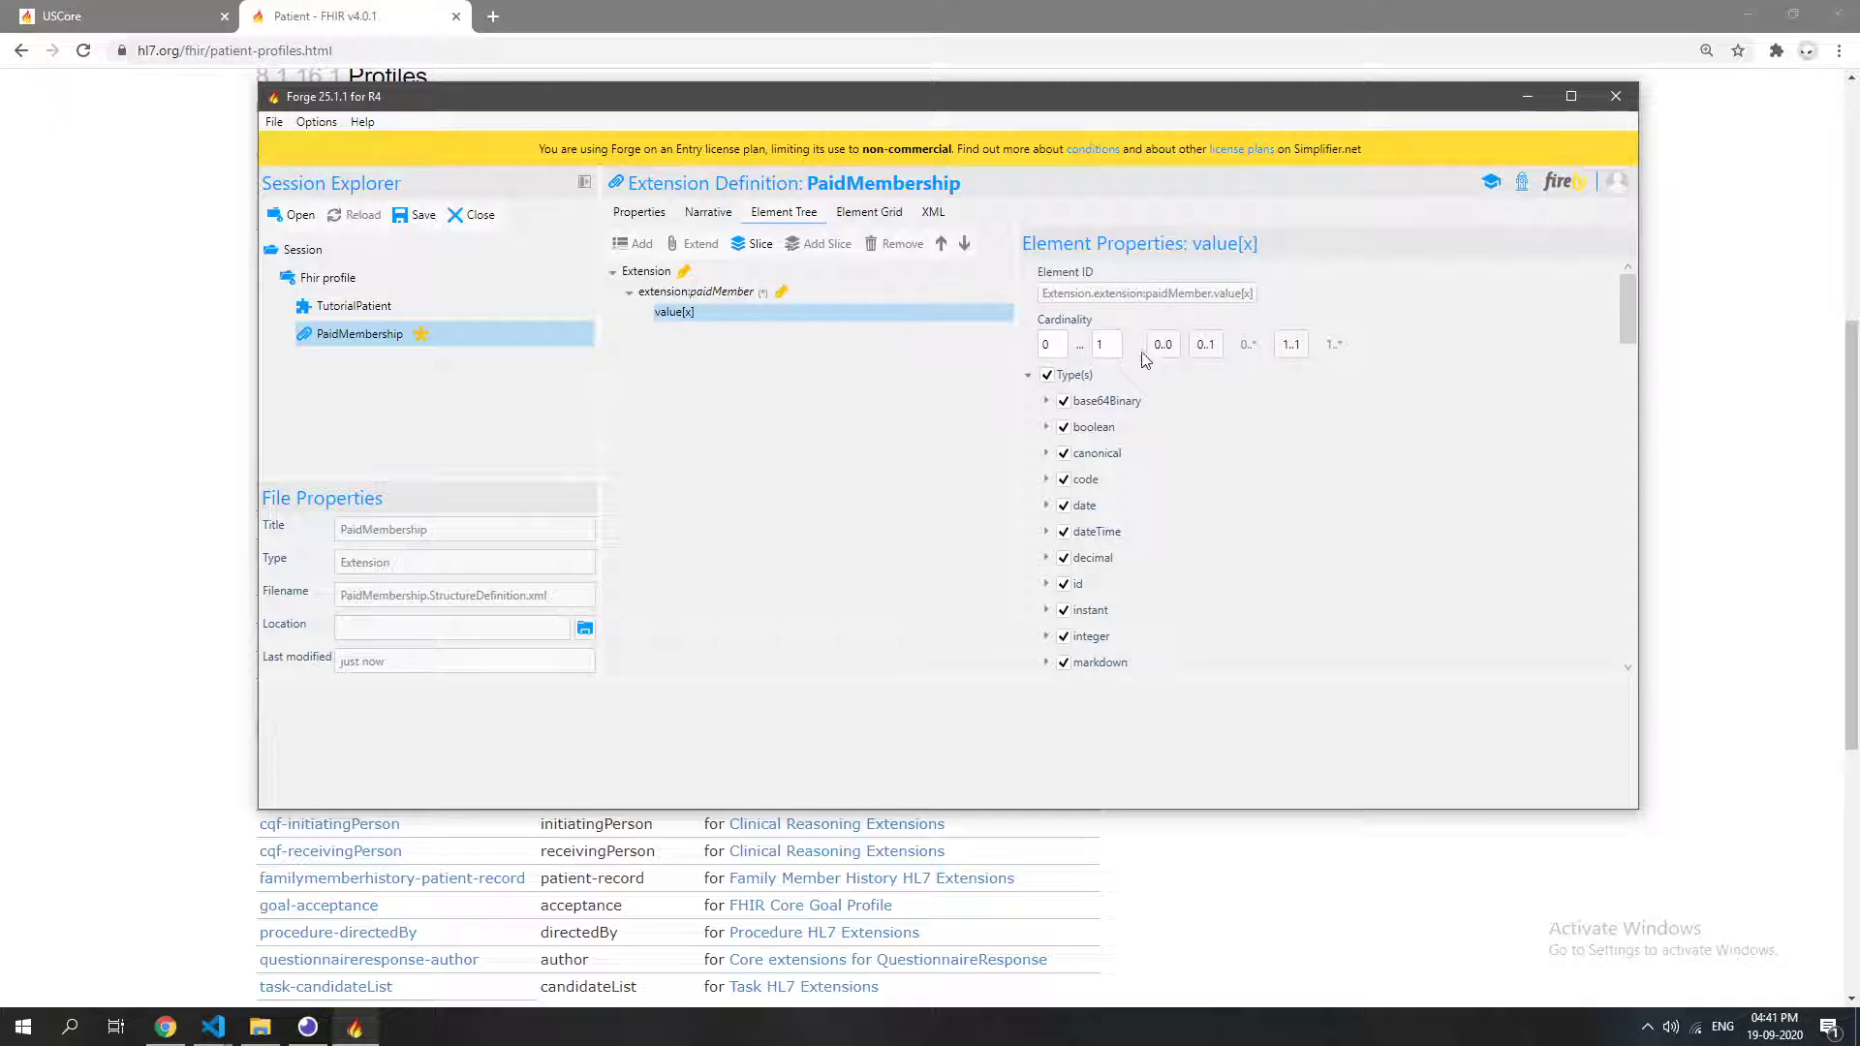
{"action": "left_click", "coordinate": [1046, 375]}
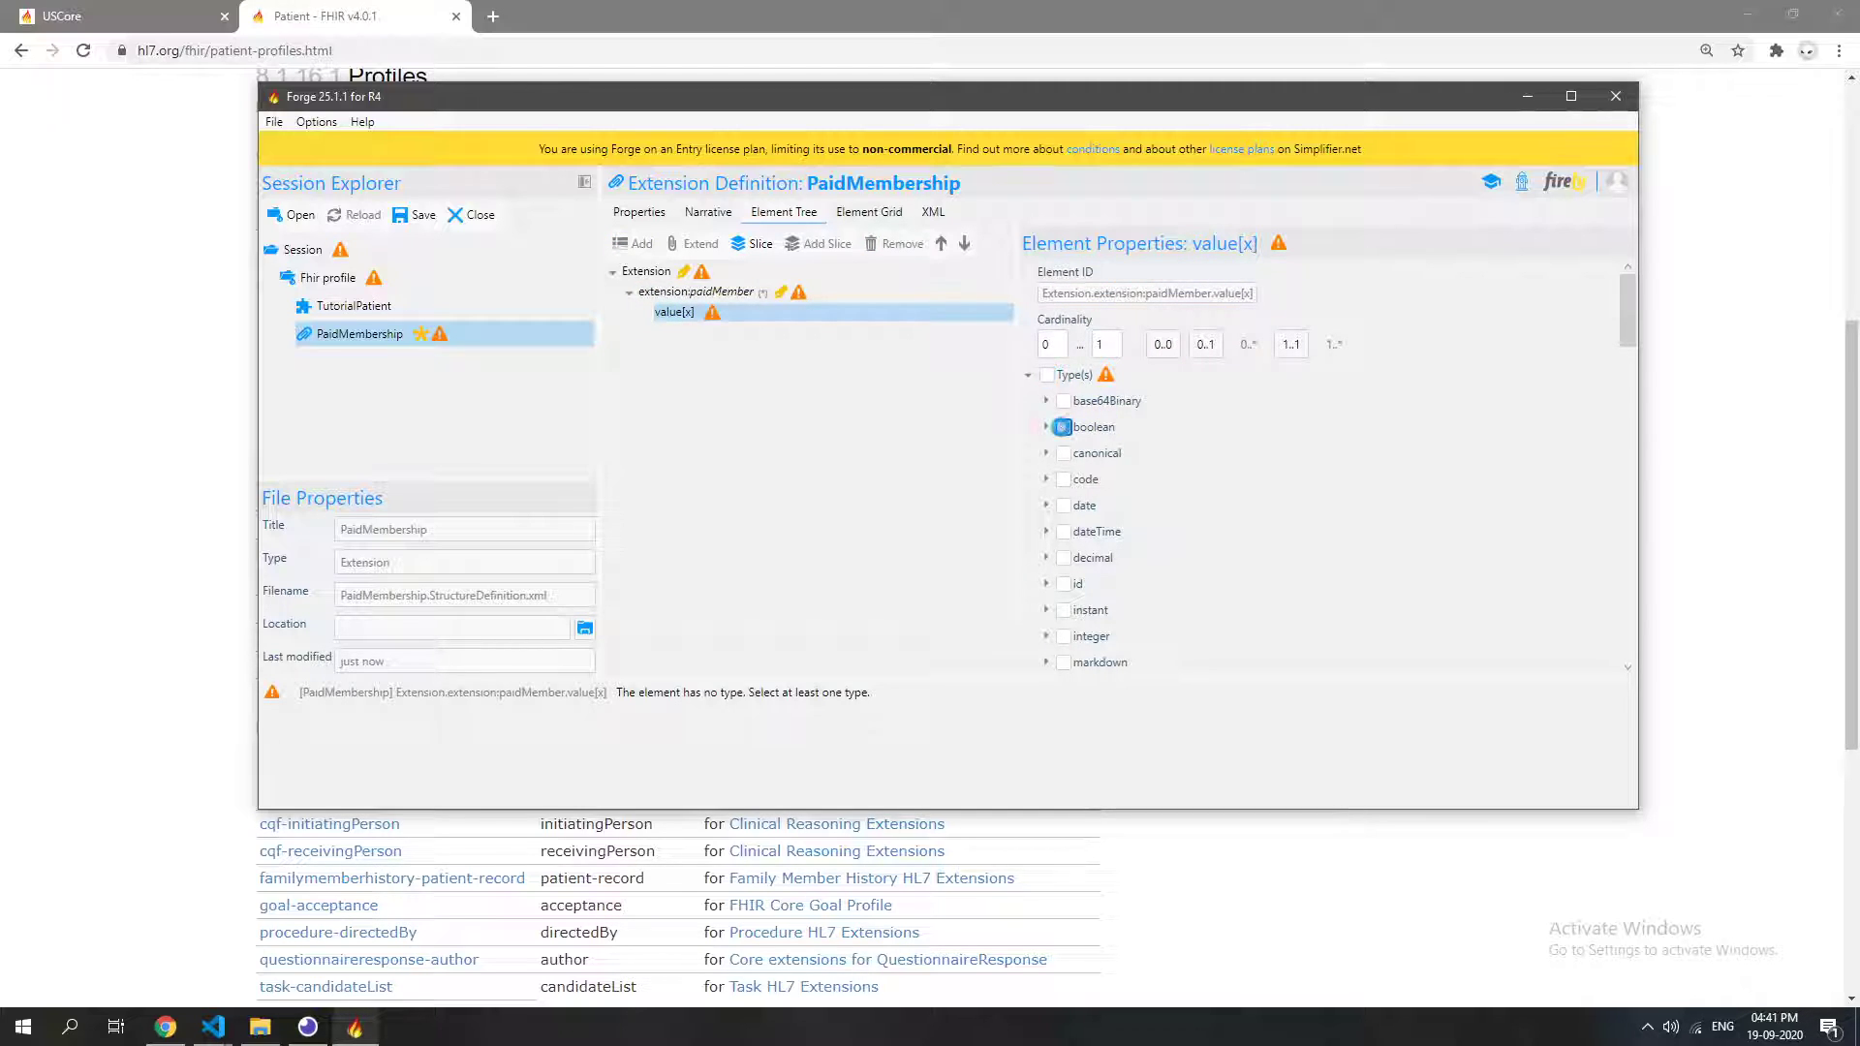
{"action": "left_click", "coordinate": [1063, 427]}
{"action": "scroll", "coordinate": [1205, 435], "scroll_direction": "down", "scroll_amount": 4}
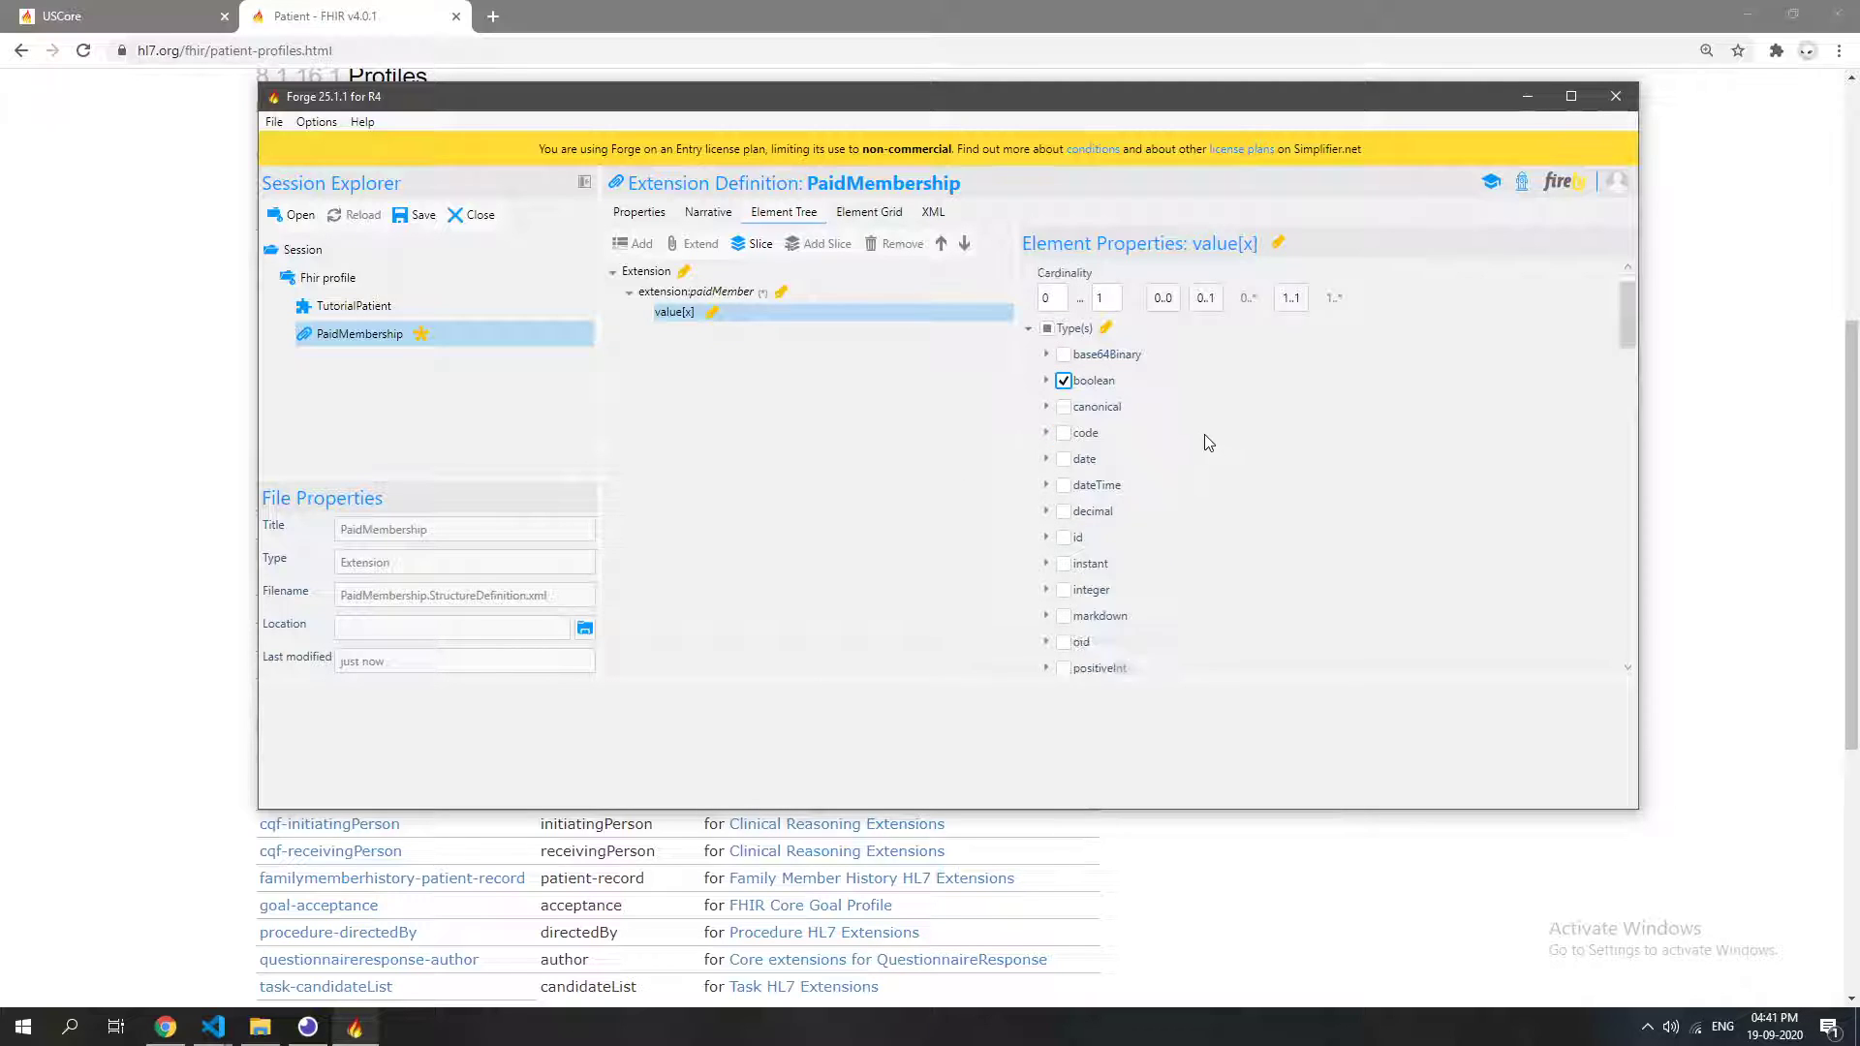
{"action": "scroll", "coordinate": [1211, 448], "scroll_direction": "down", "scroll_amount": 6}
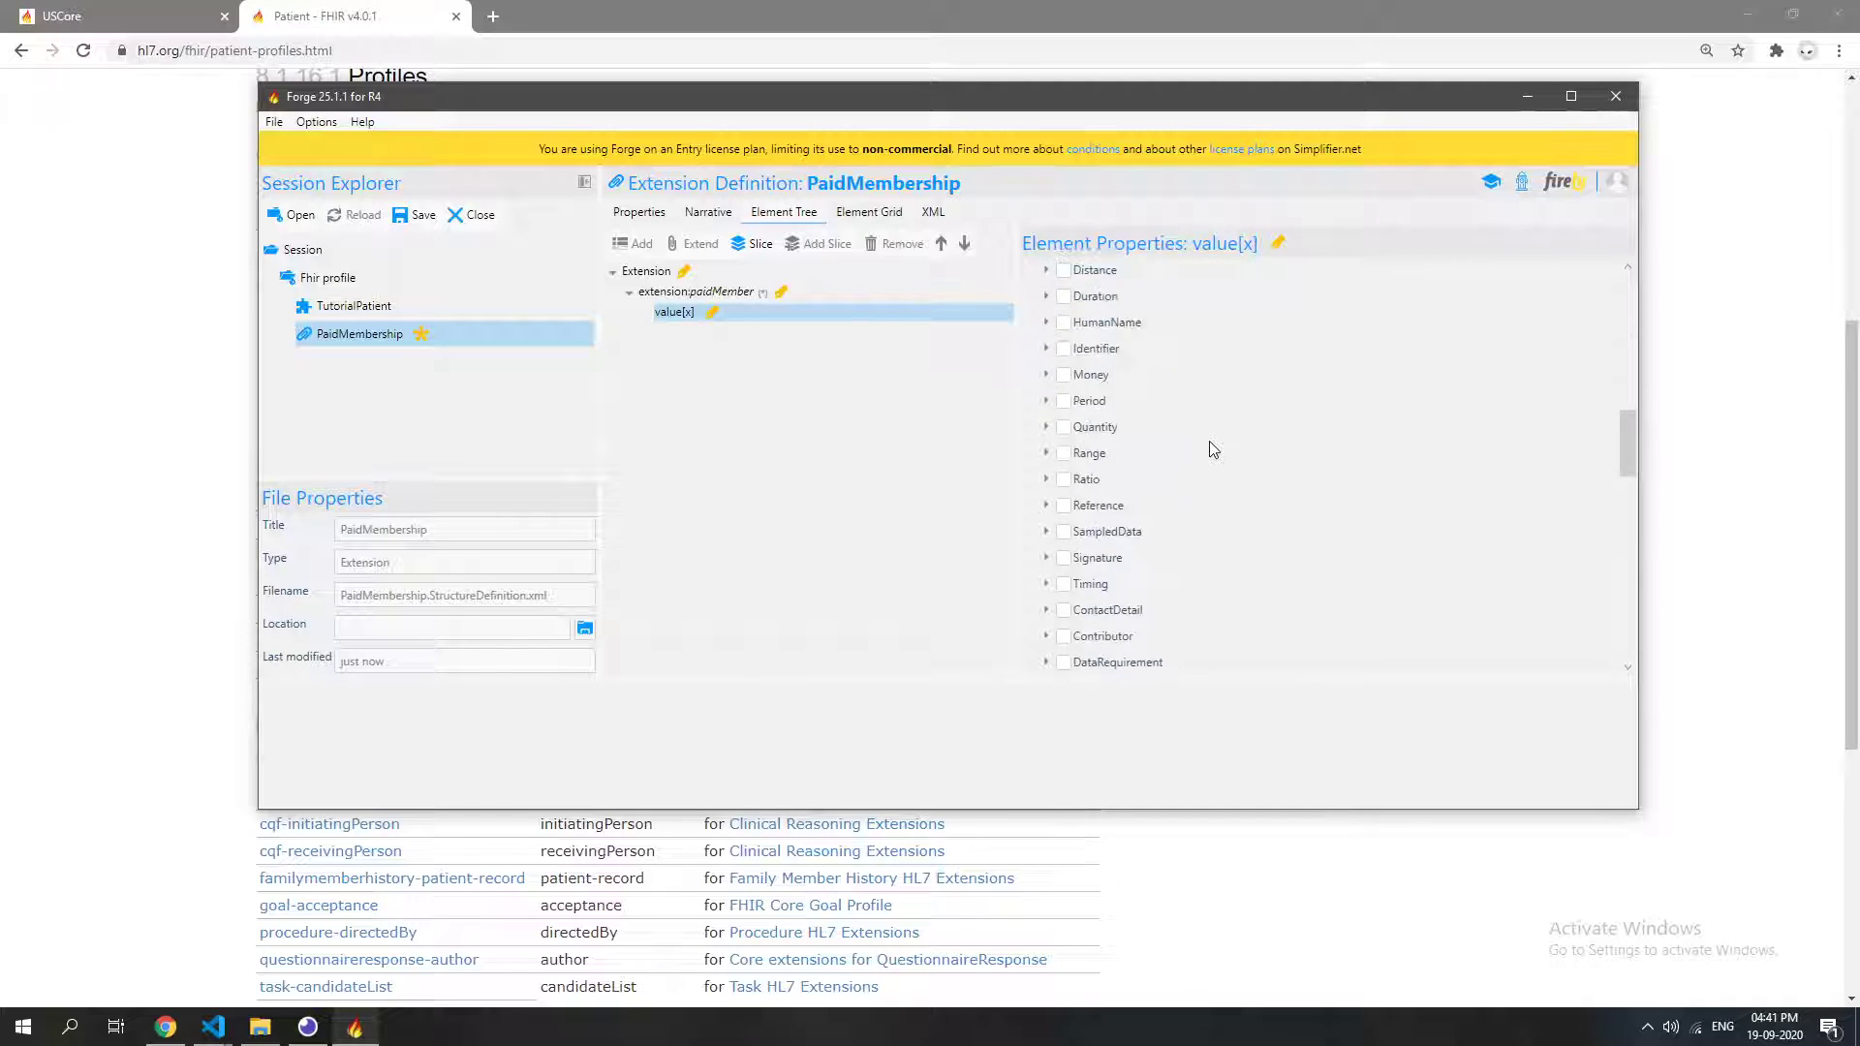
{"action": "scroll", "coordinate": [1179, 514], "scroll_direction": "down", "scroll_amount": 5}
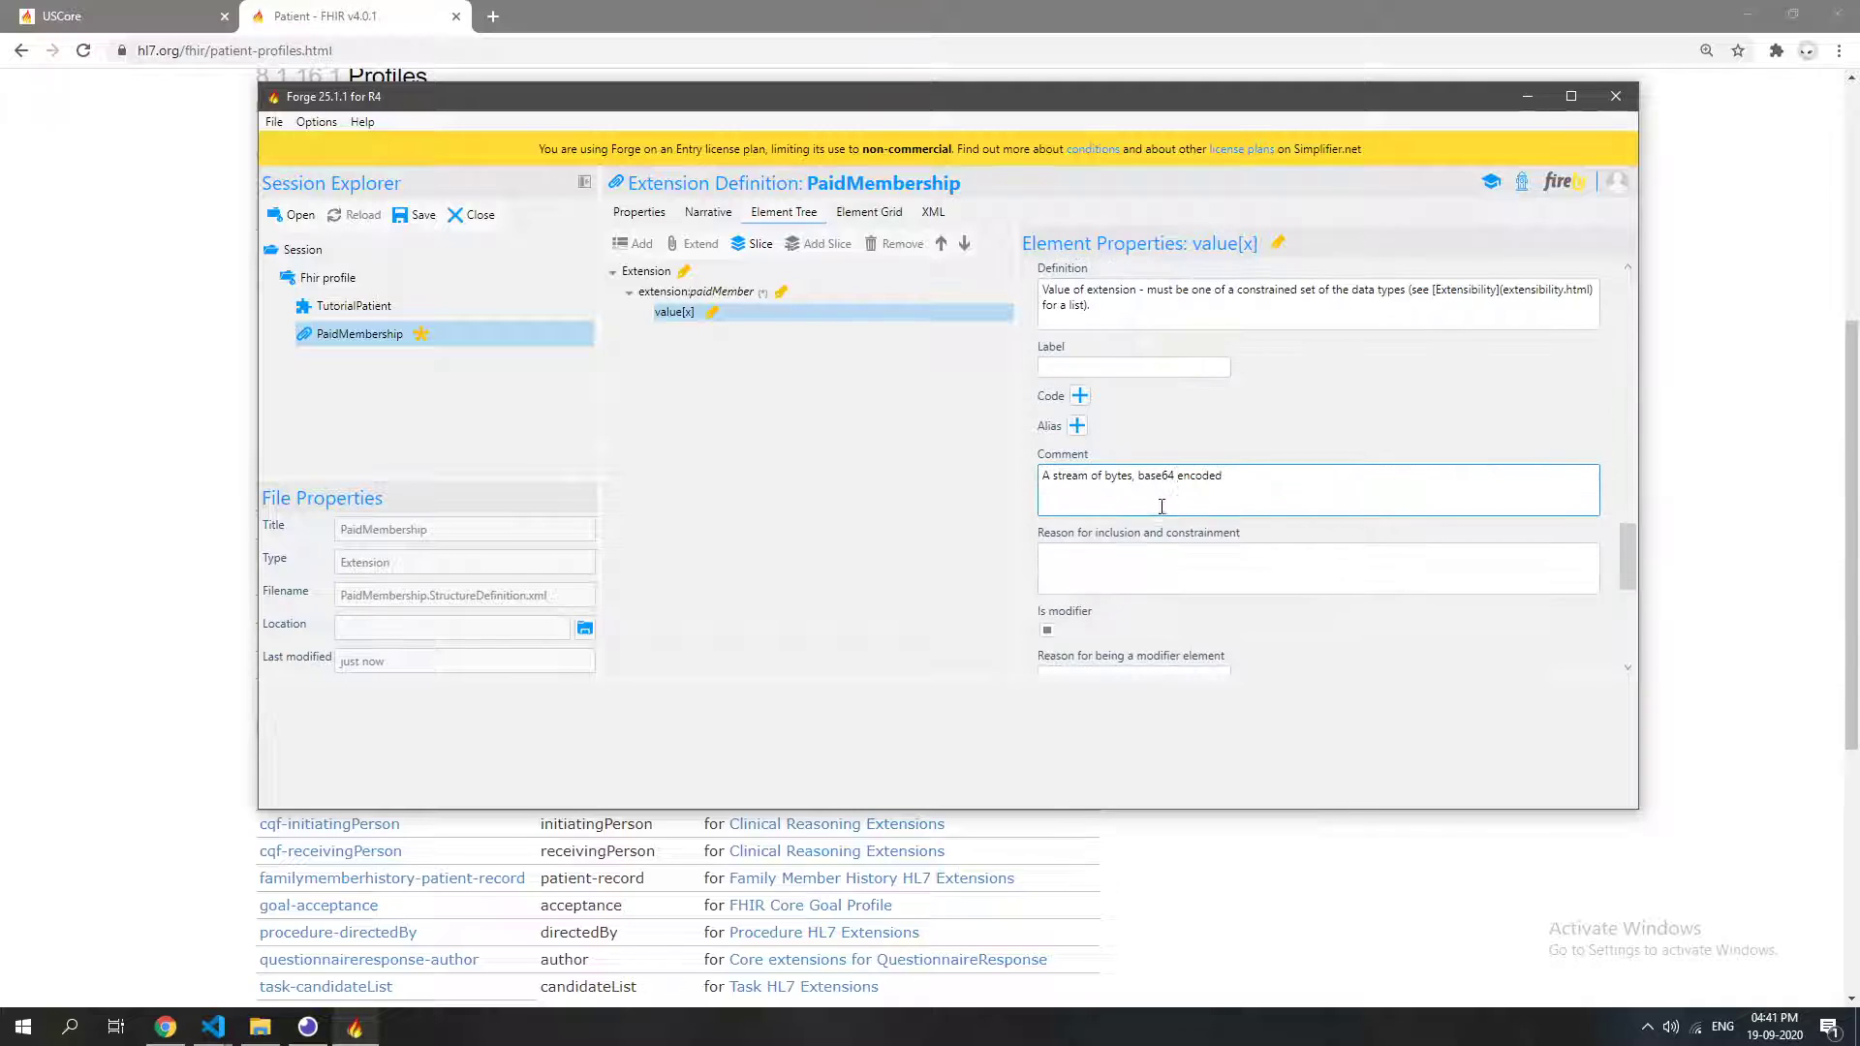
{"action": "scroll", "coordinate": [1249, 438], "scroll_direction": "up", "scroll_amount": 10}
{"action": "scroll", "coordinate": [1249, 437], "scroll_direction": "up", "scroll_amount": 5}
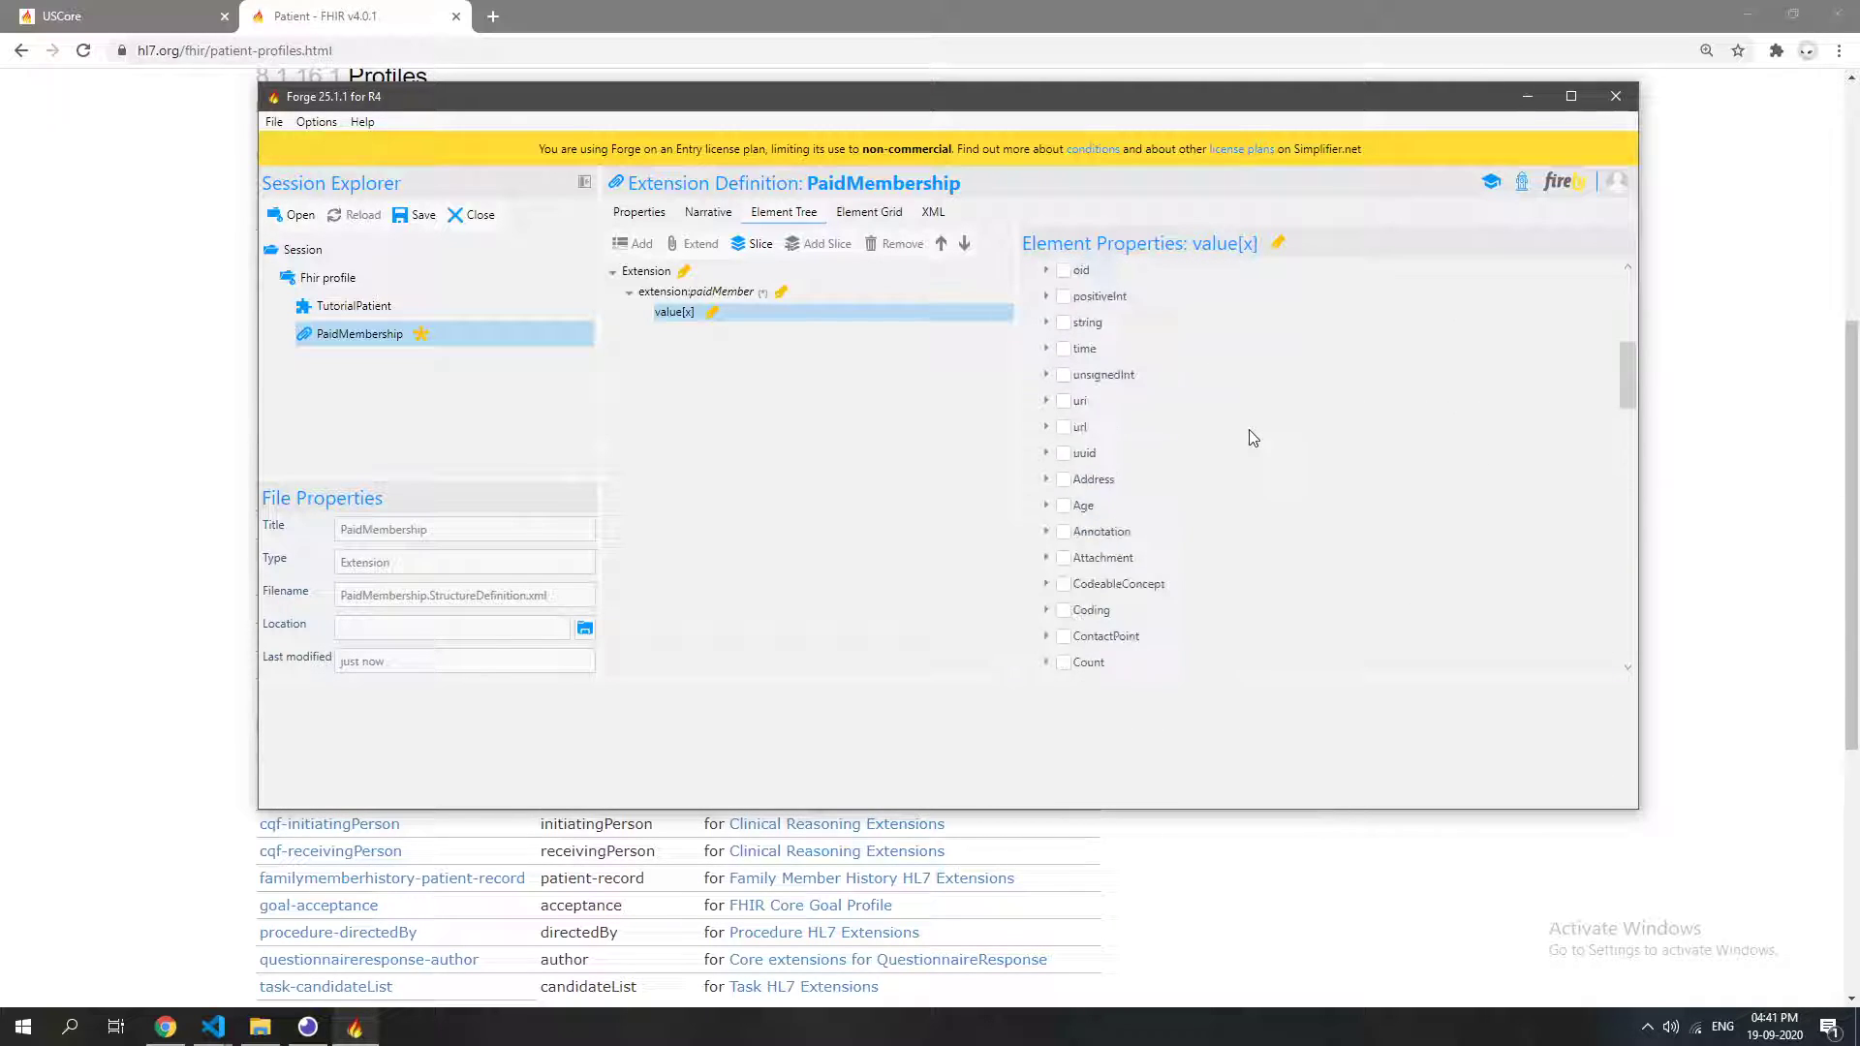
{"action": "left_click", "coordinate": [1062, 427]}
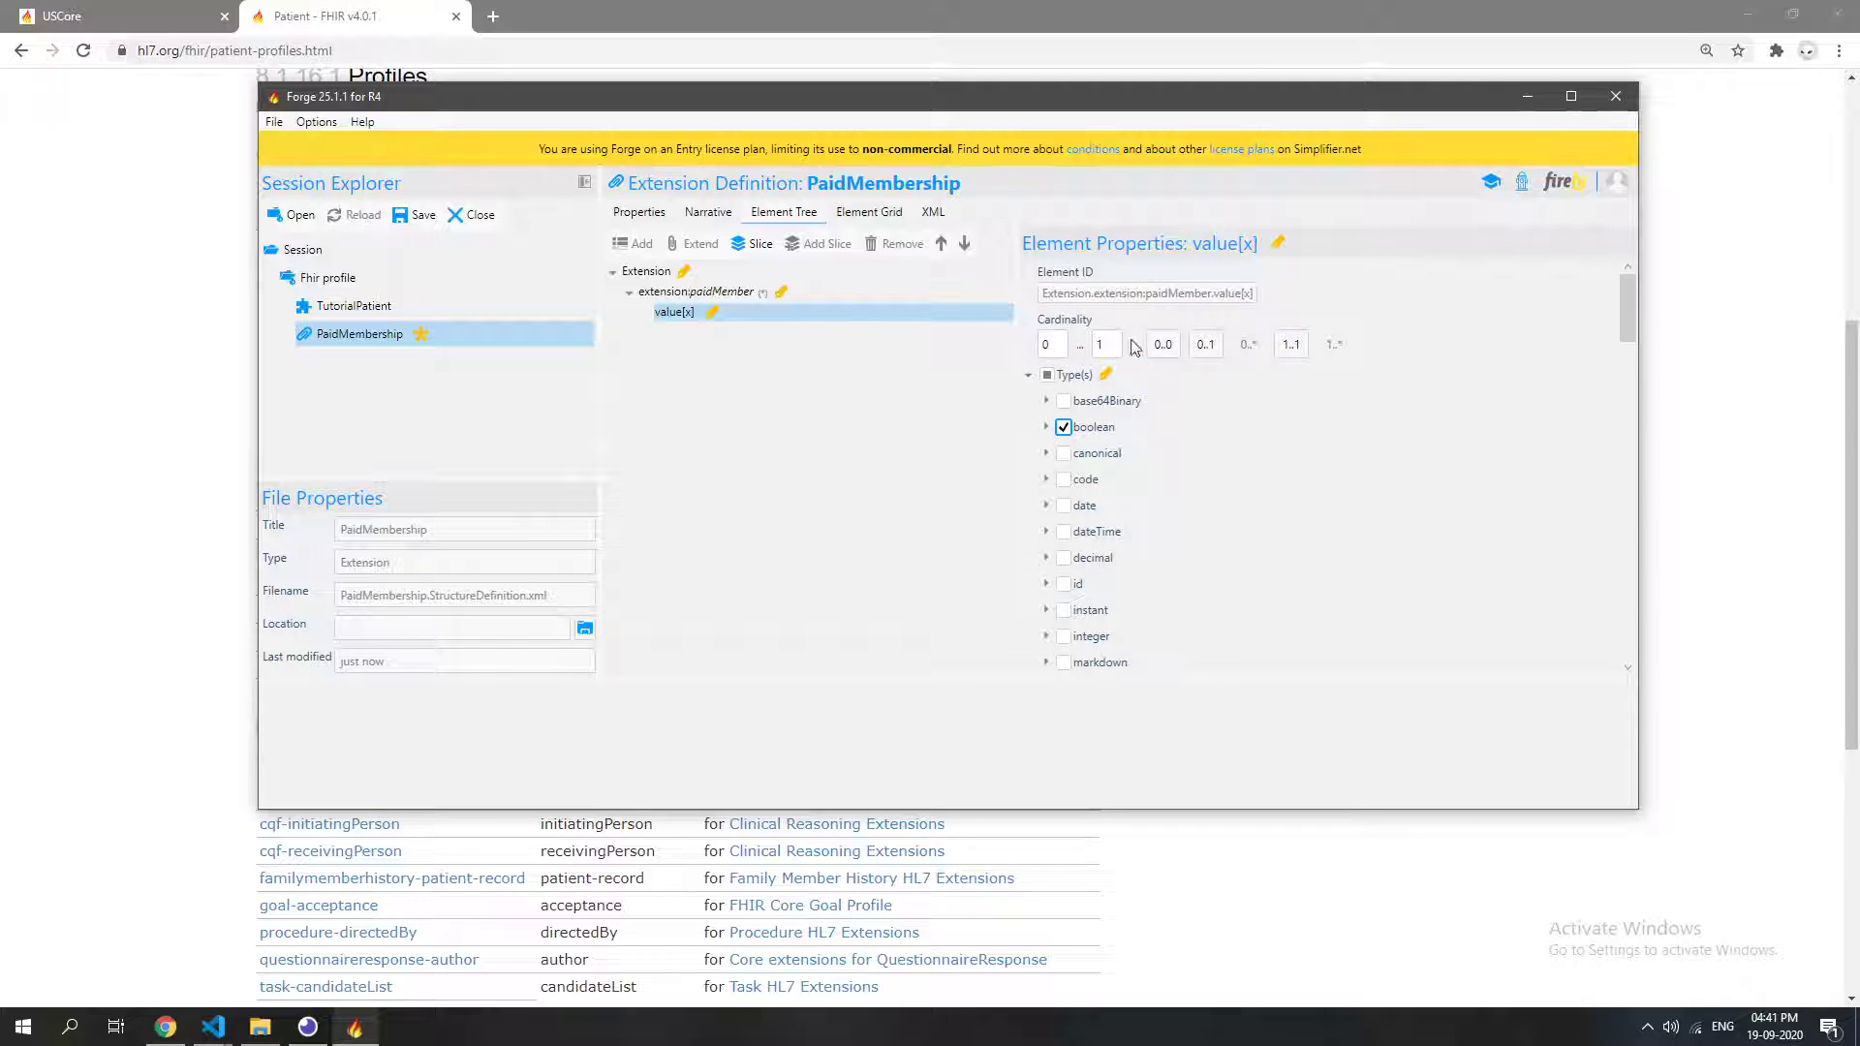
Save the PaidMembership extension as a JSON file named PaidMembership.StructureDefinition in the Fhir profile folder.
{"action": "left_click", "coordinate": [418, 215]}
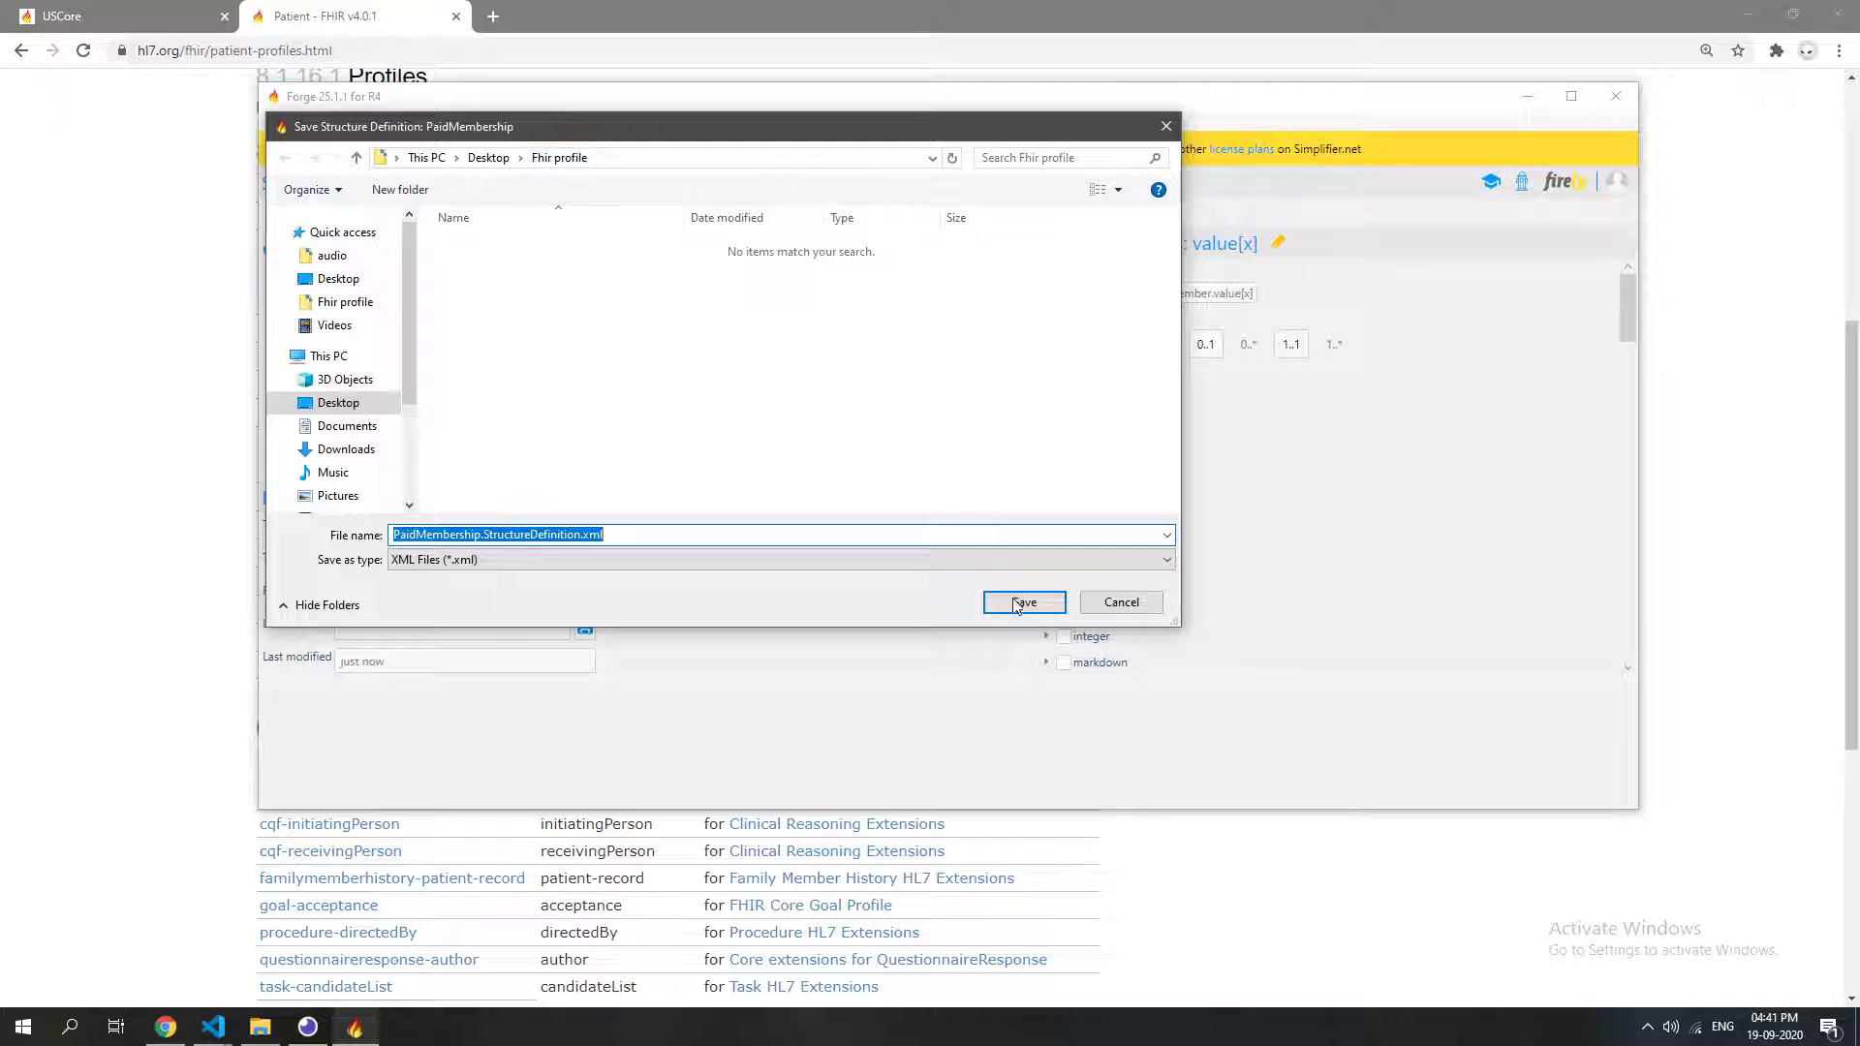
{"action": "left_click", "coordinate": [668, 561]}
{"action": "left_click", "coordinate": [557, 594]}
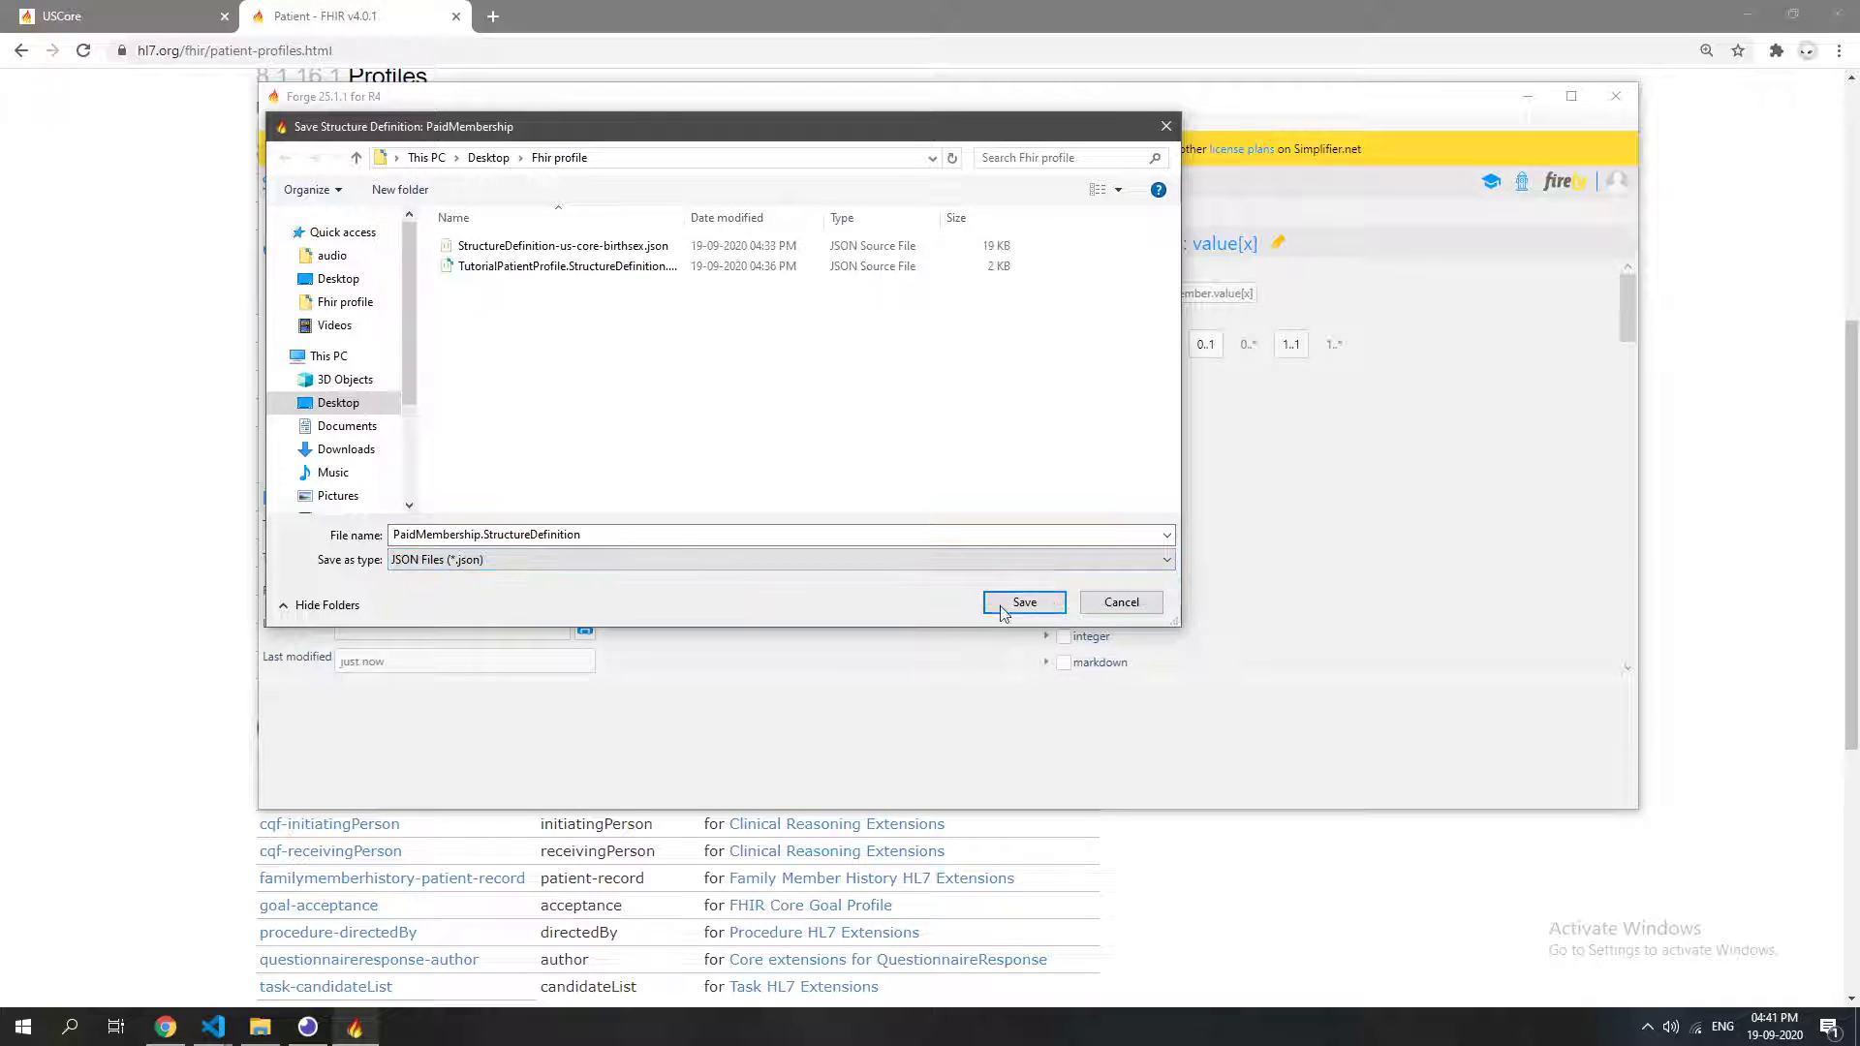
{"action": "left_click", "coordinate": [1040, 606]}
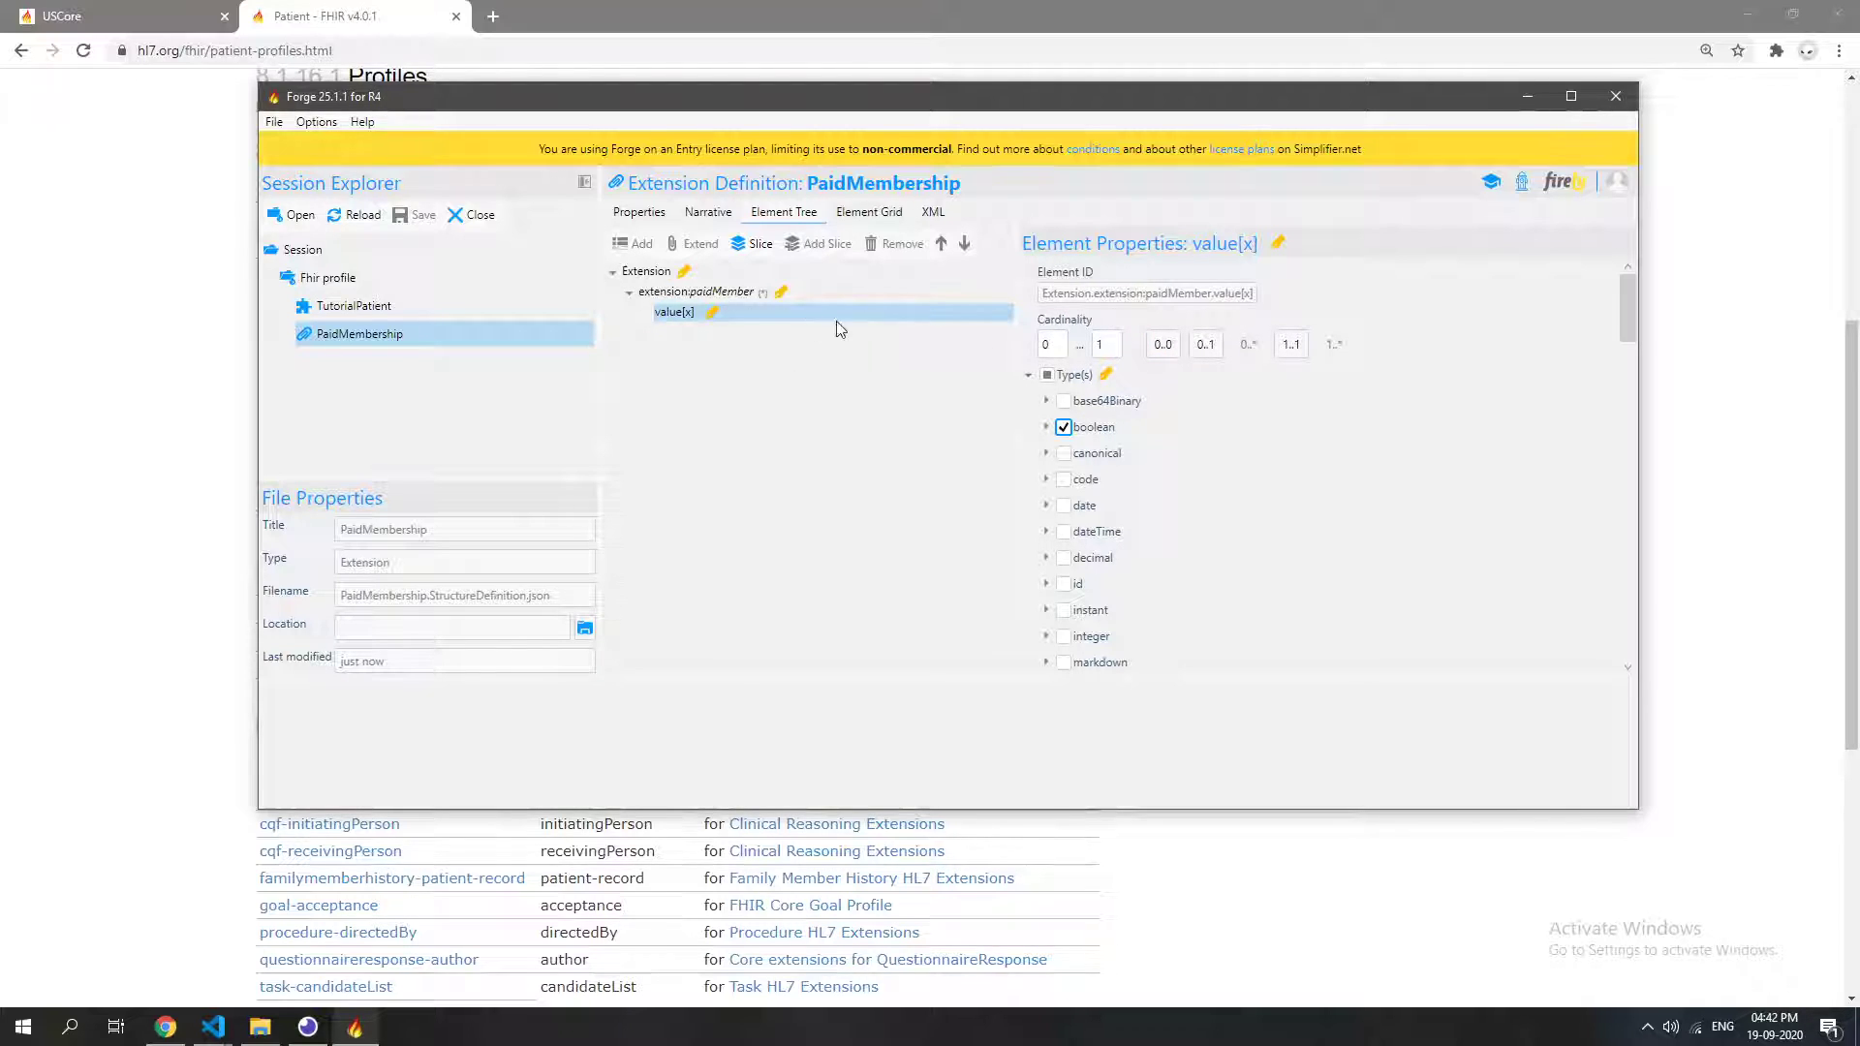
Extend the root Patient element of the TutorialPatient profile with the PaidMembership extension.
{"action": "left_click", "coordinate": [355, 307]}
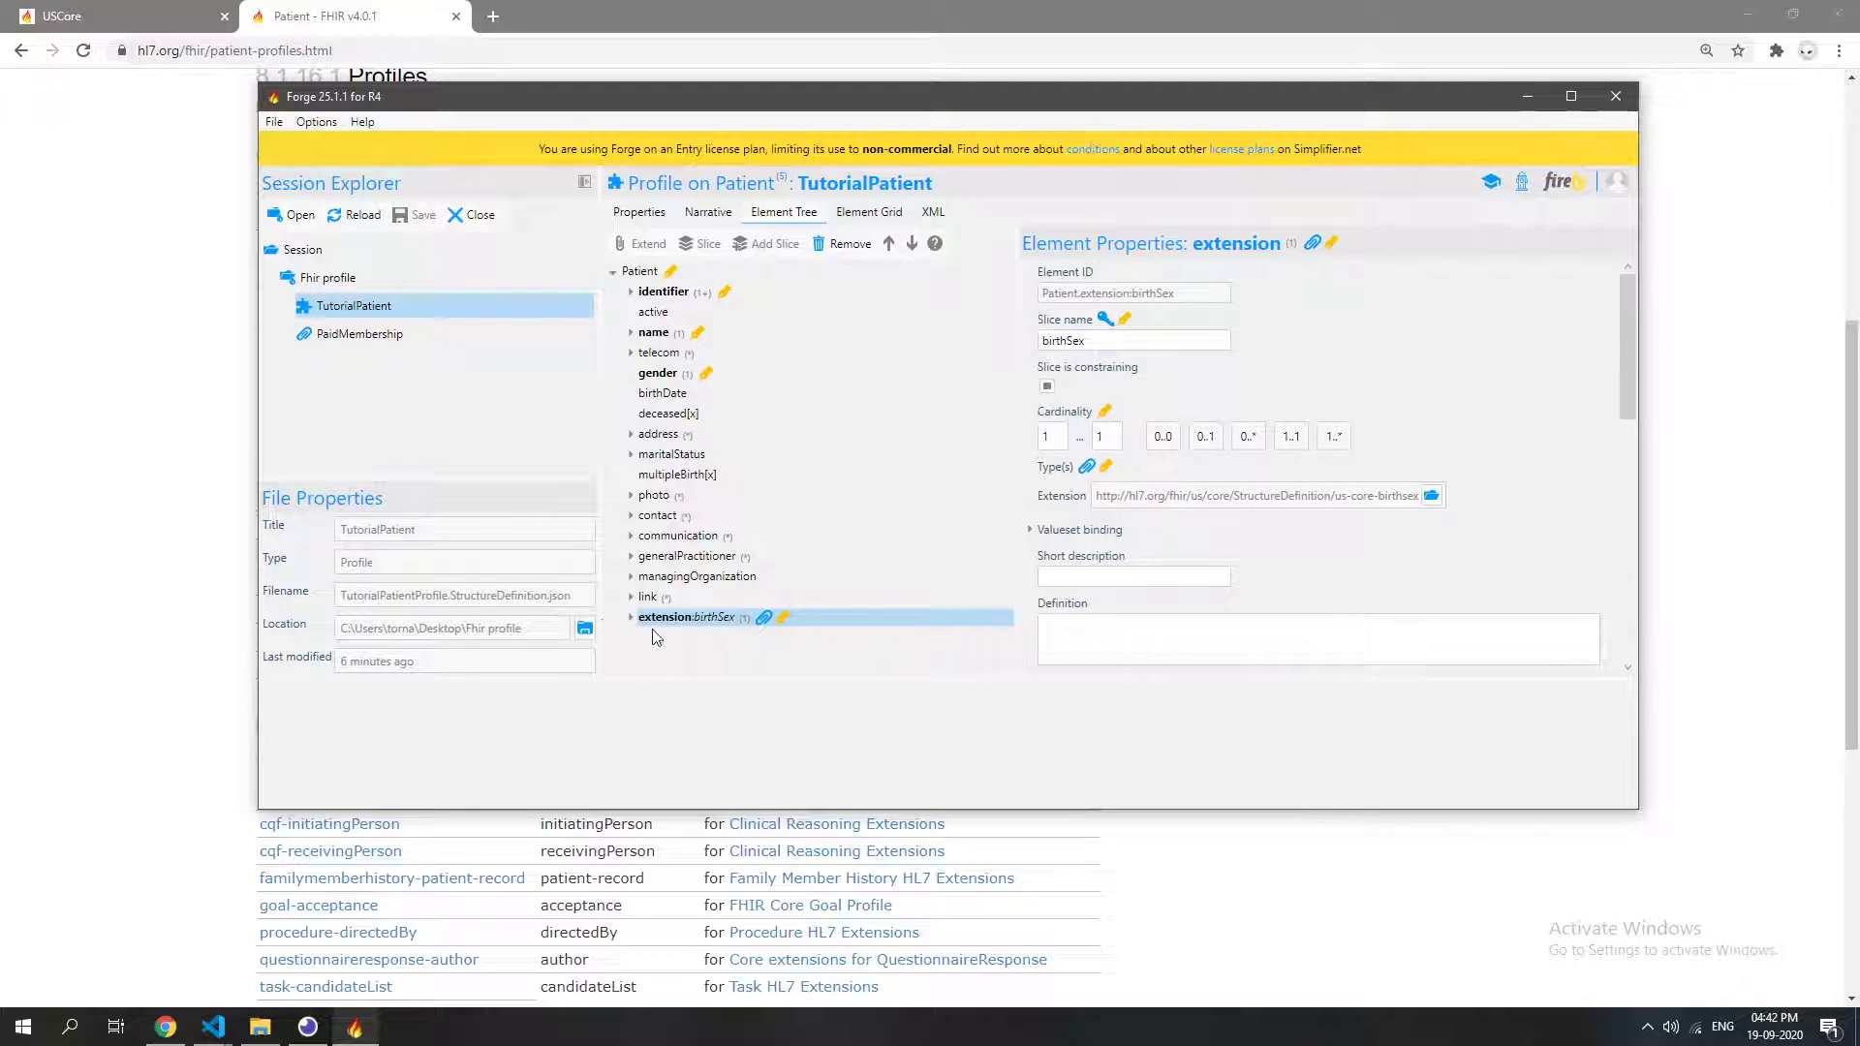
{"action": "left_click", "coordinate": [641, 273]}
{"action": "left_click", "coordinate": [643, 243]}
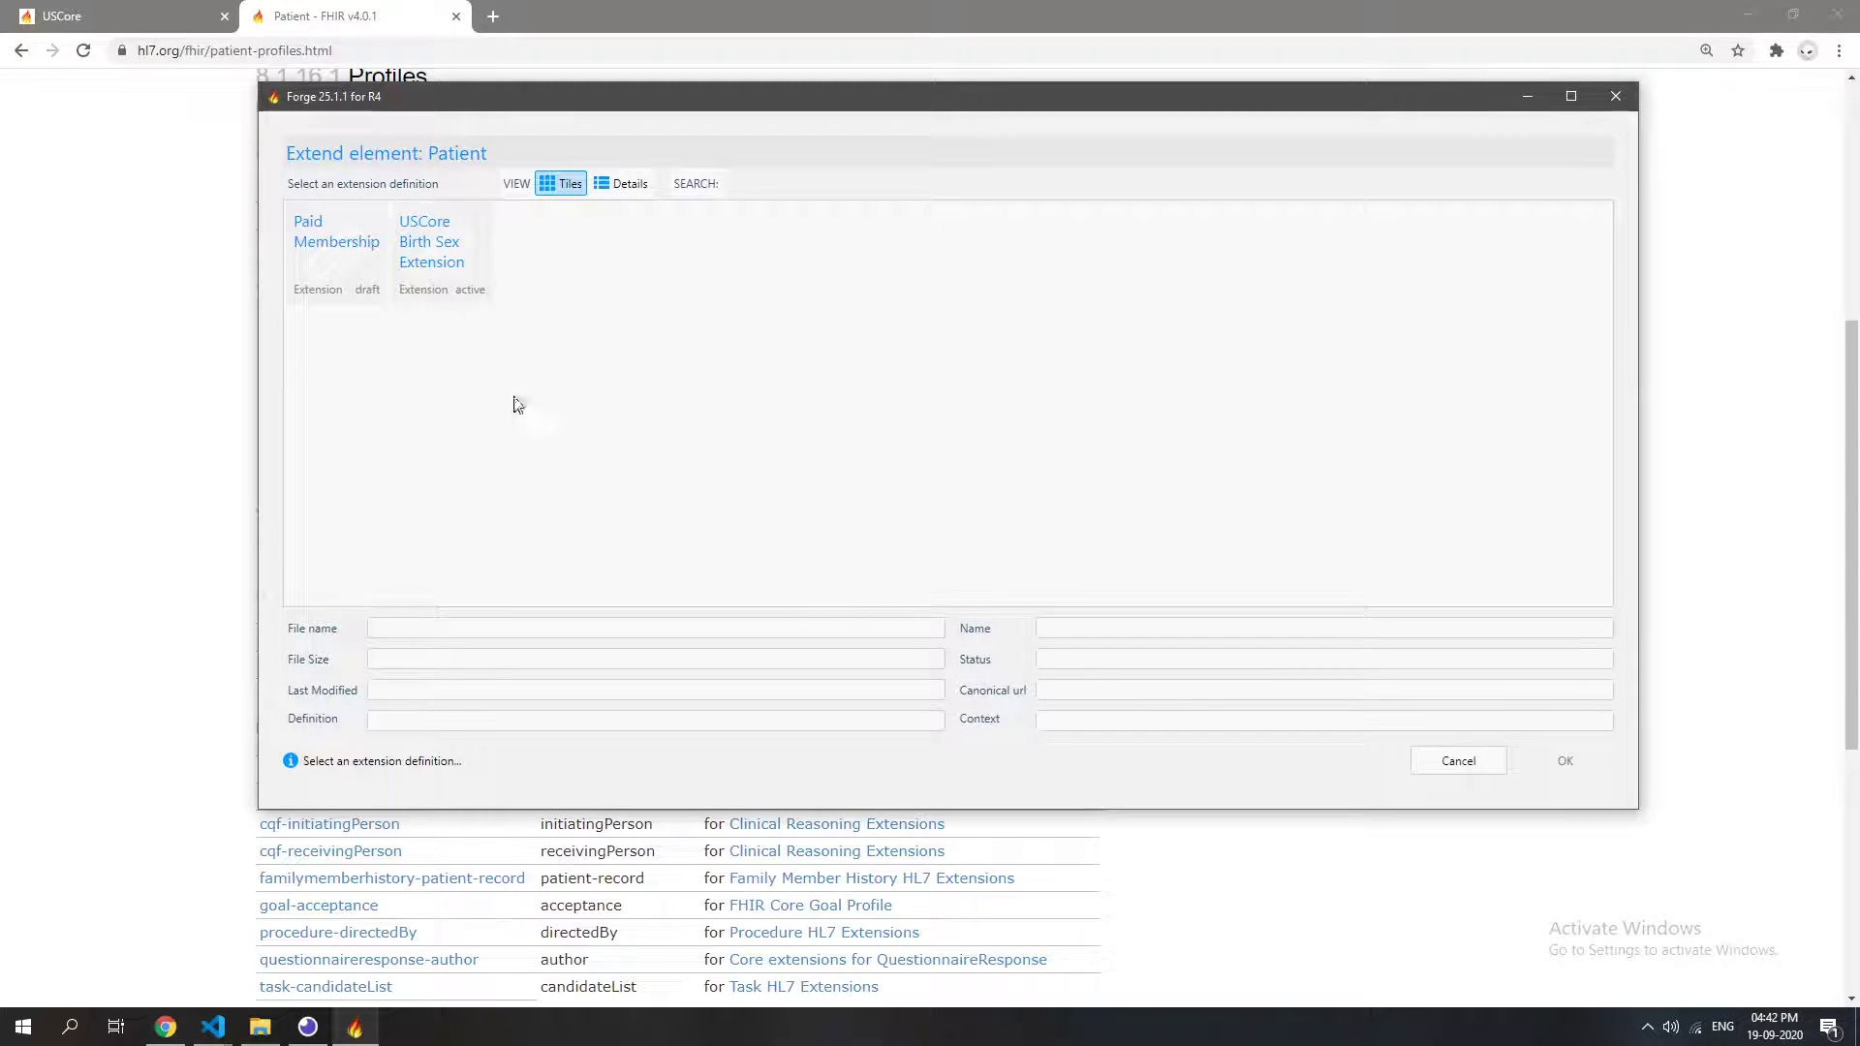
{"action": "double_click", "coordinate": [329, 224]}
{"action": "left_click", "coordinate": [691, 638]}
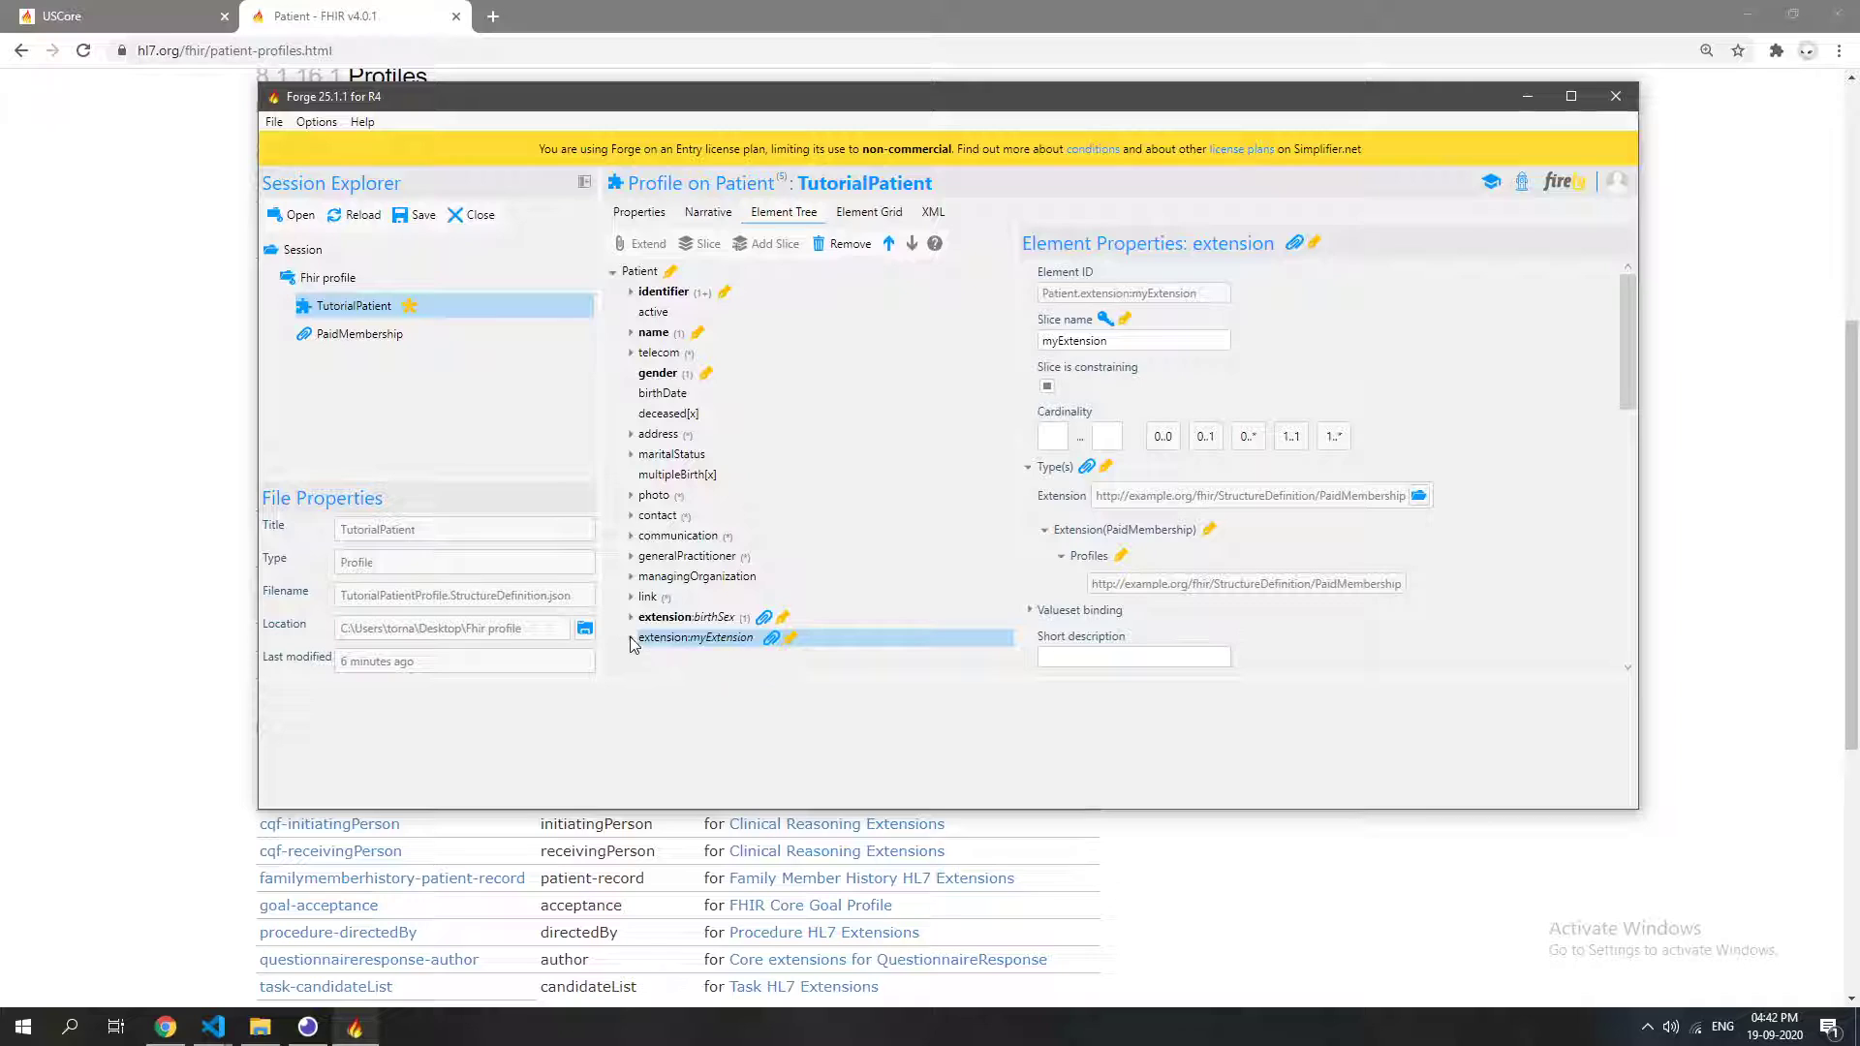
Set the new Patient extension's slice name to paidMembership, save the TutorialPatient profile and expand the birthSex extension.
{"action": "double_click", "coordinate": [1127, 343]}
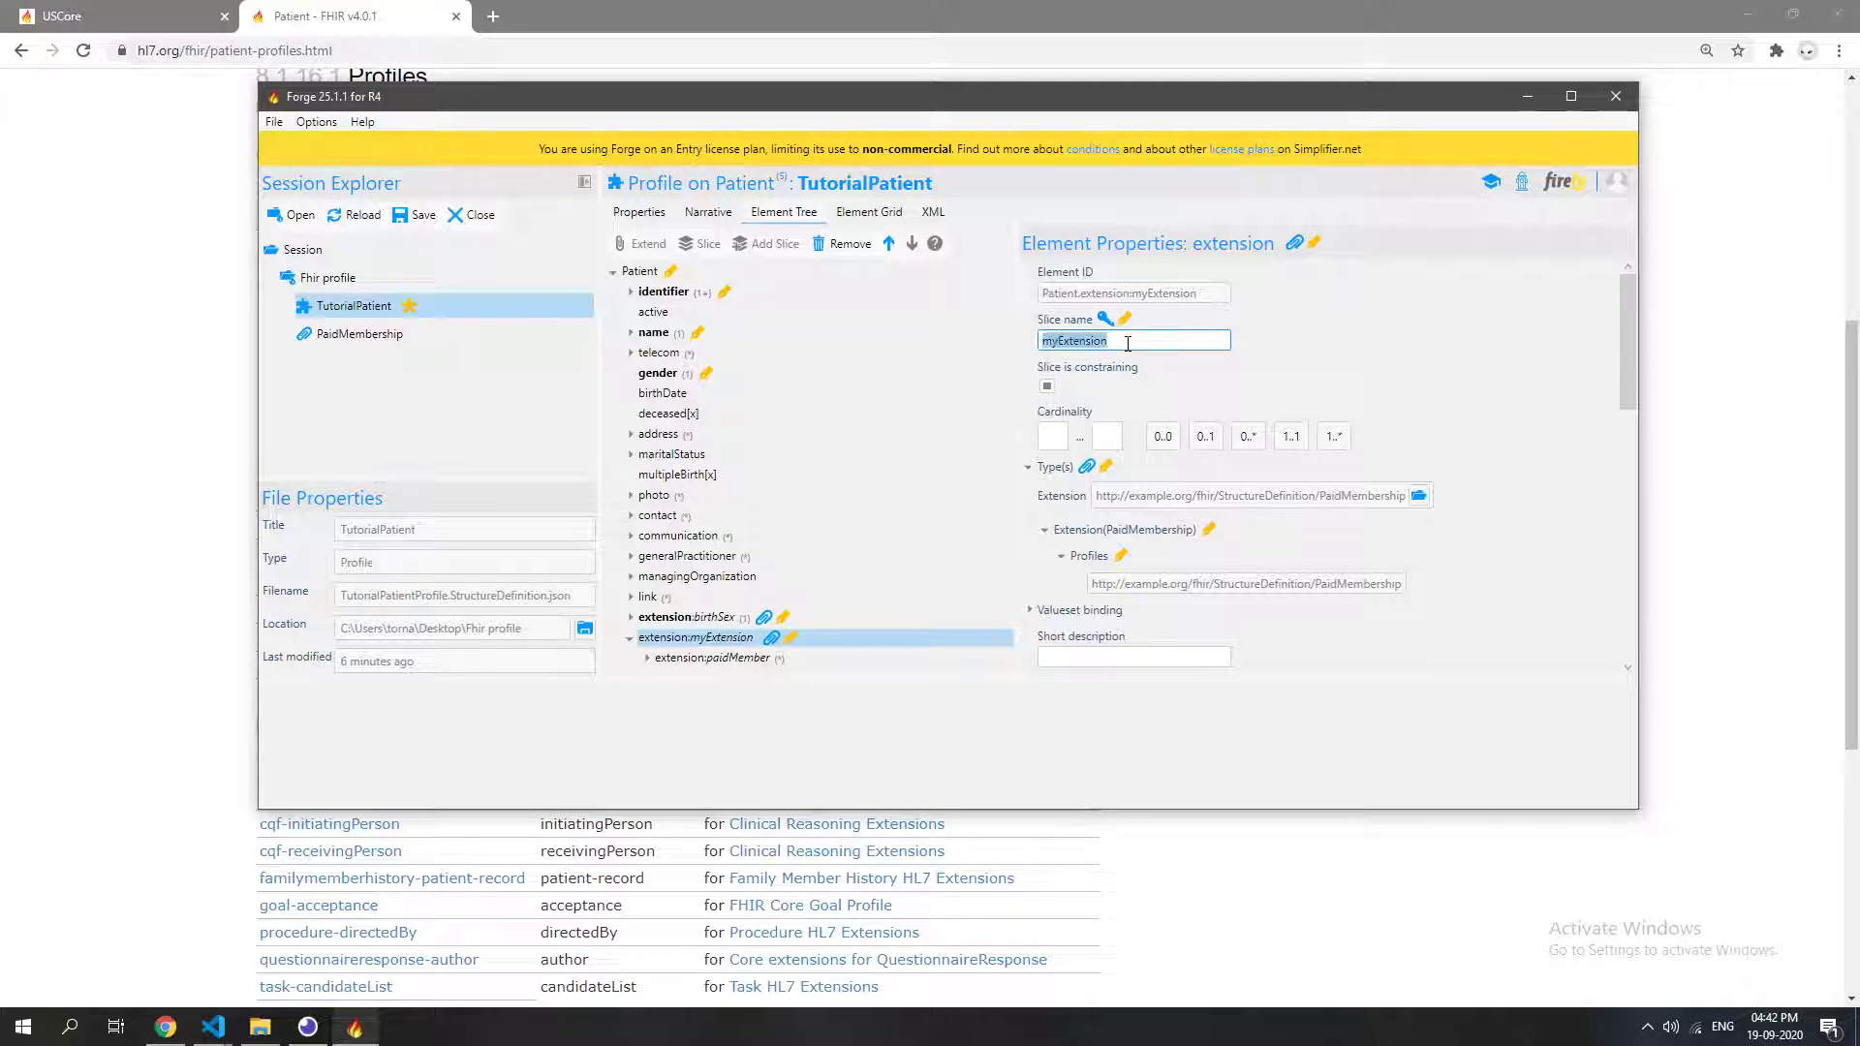
{"action": "type", "text": "paidMembership"}
{"action": "left_click", "coordinate": [736, 661]}
{"action": "left_click", "coordinate": [417, 214]}
{"action": "left_click", "coordinate": [630, 617]}
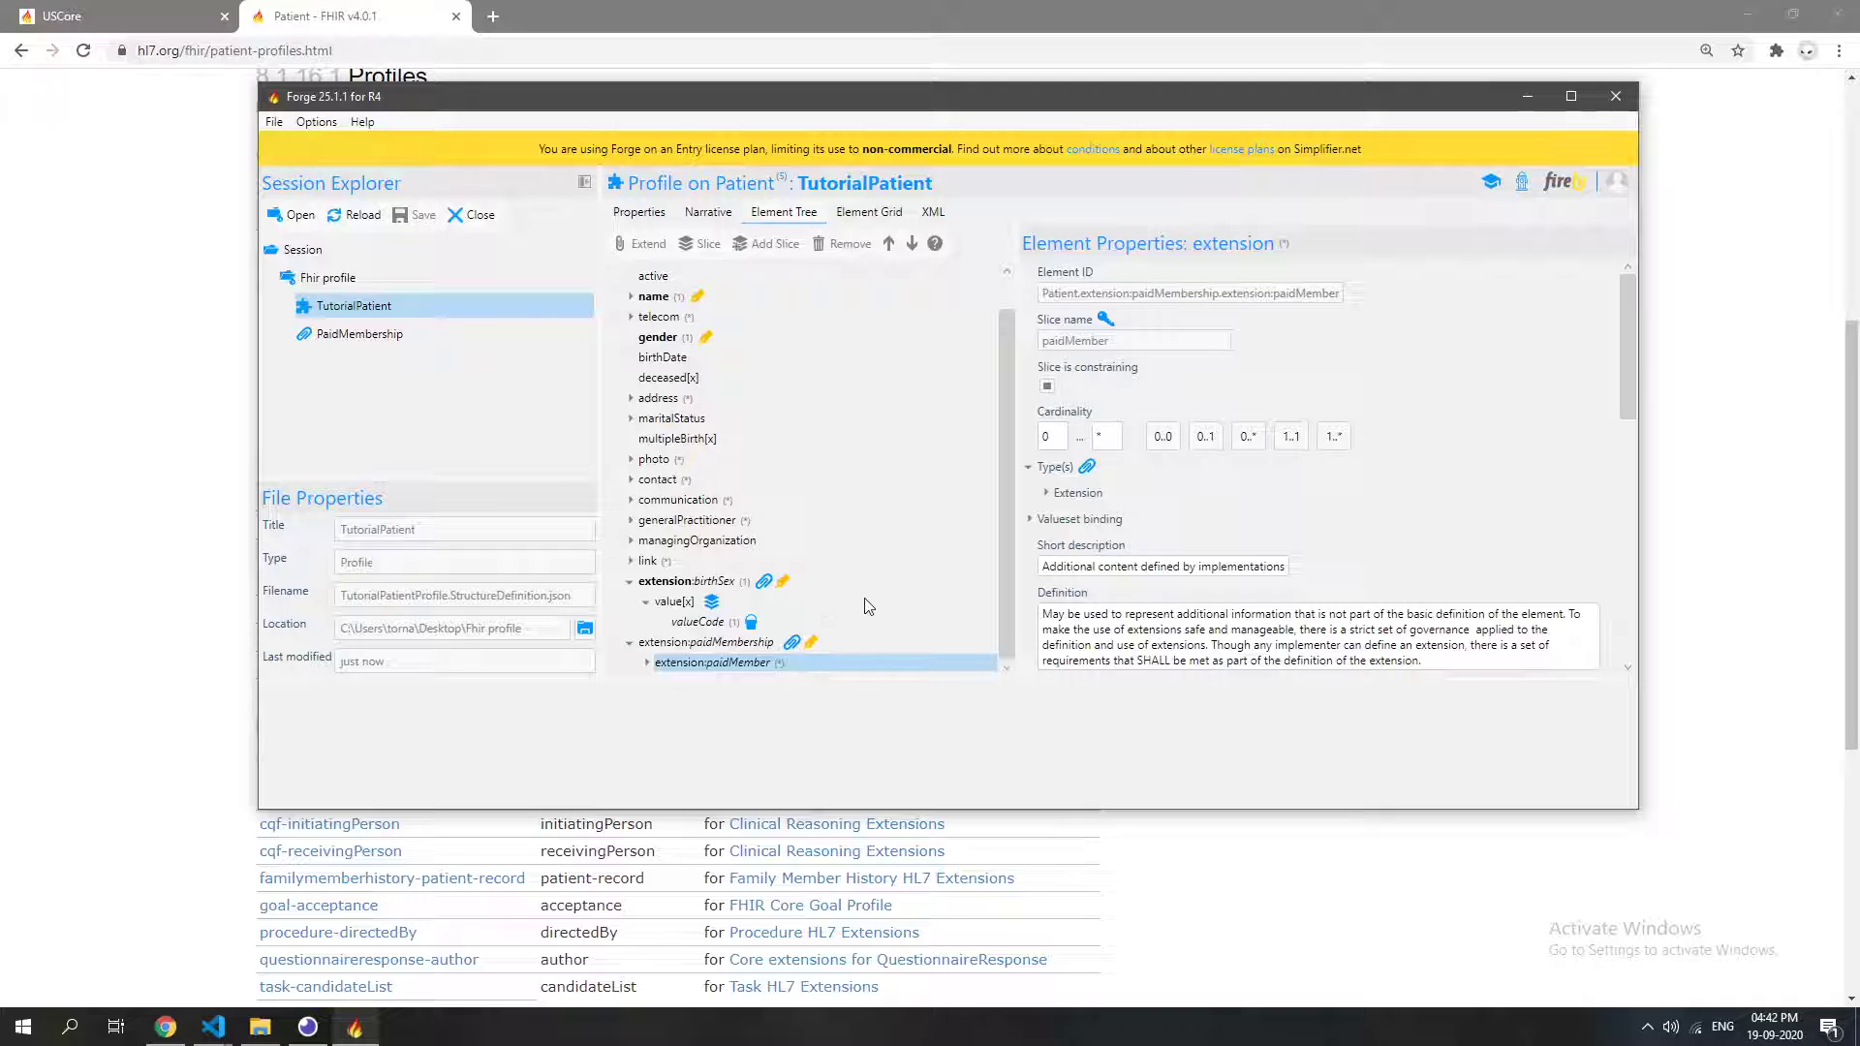
Remove the paidMember extension slice from the PaidMembership extension definition.
{"action": "left_click", "coordinate": [647, 663]}
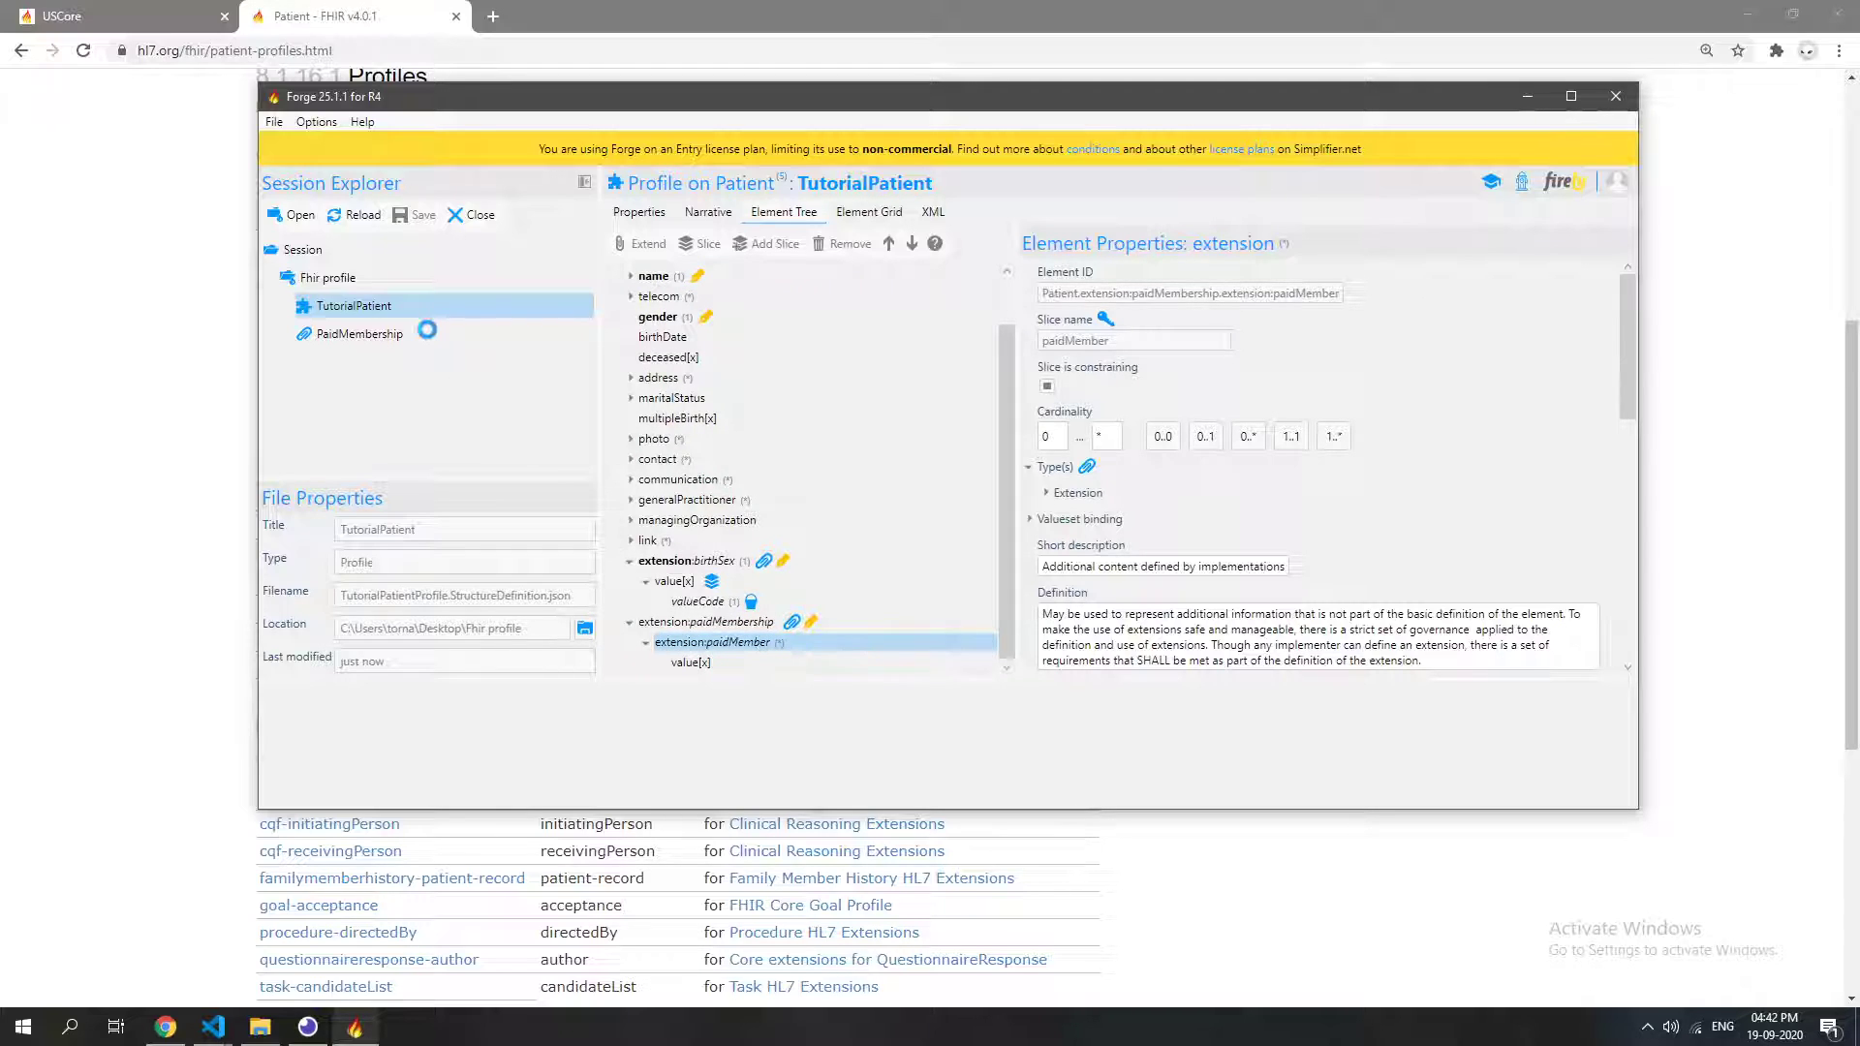
{"action": "left_click", "coordinate": [426, 333]}
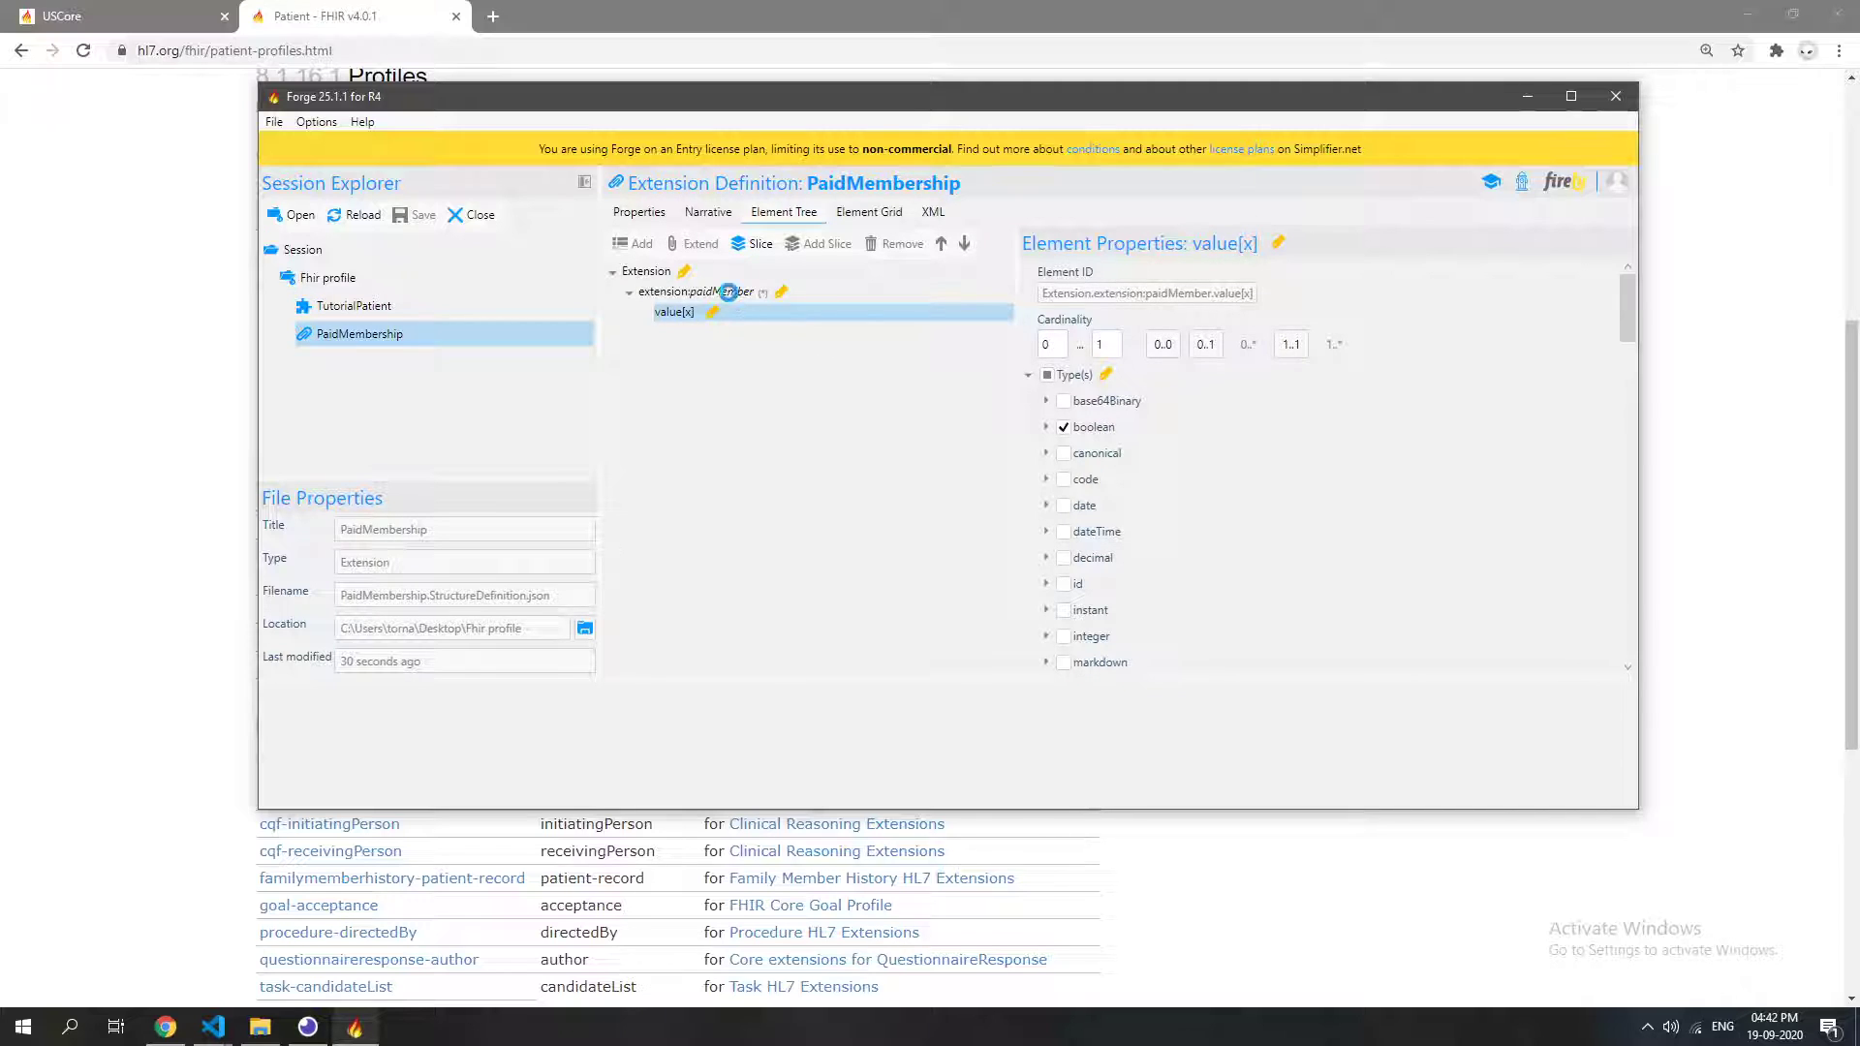
{"action": "left_click", "coordinate": [727, 292]}
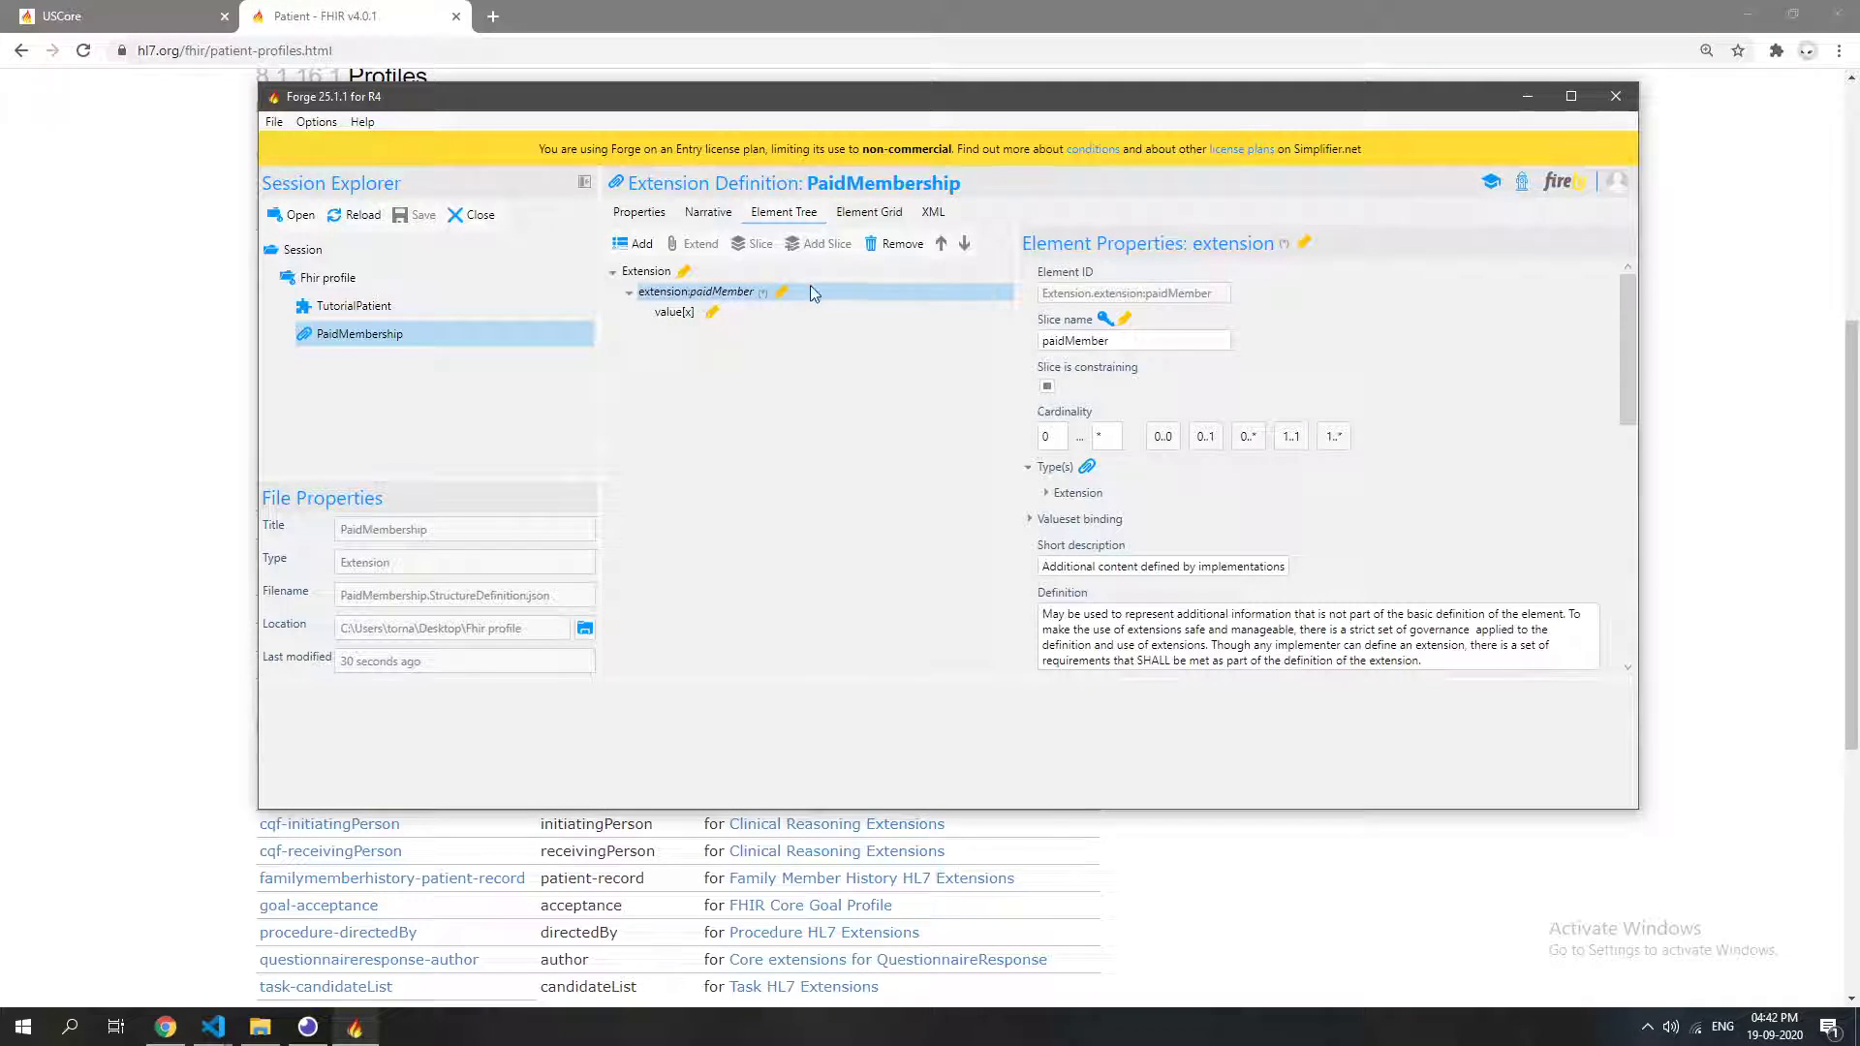
{"action": "left_click", "coordinate": [903, 245]}
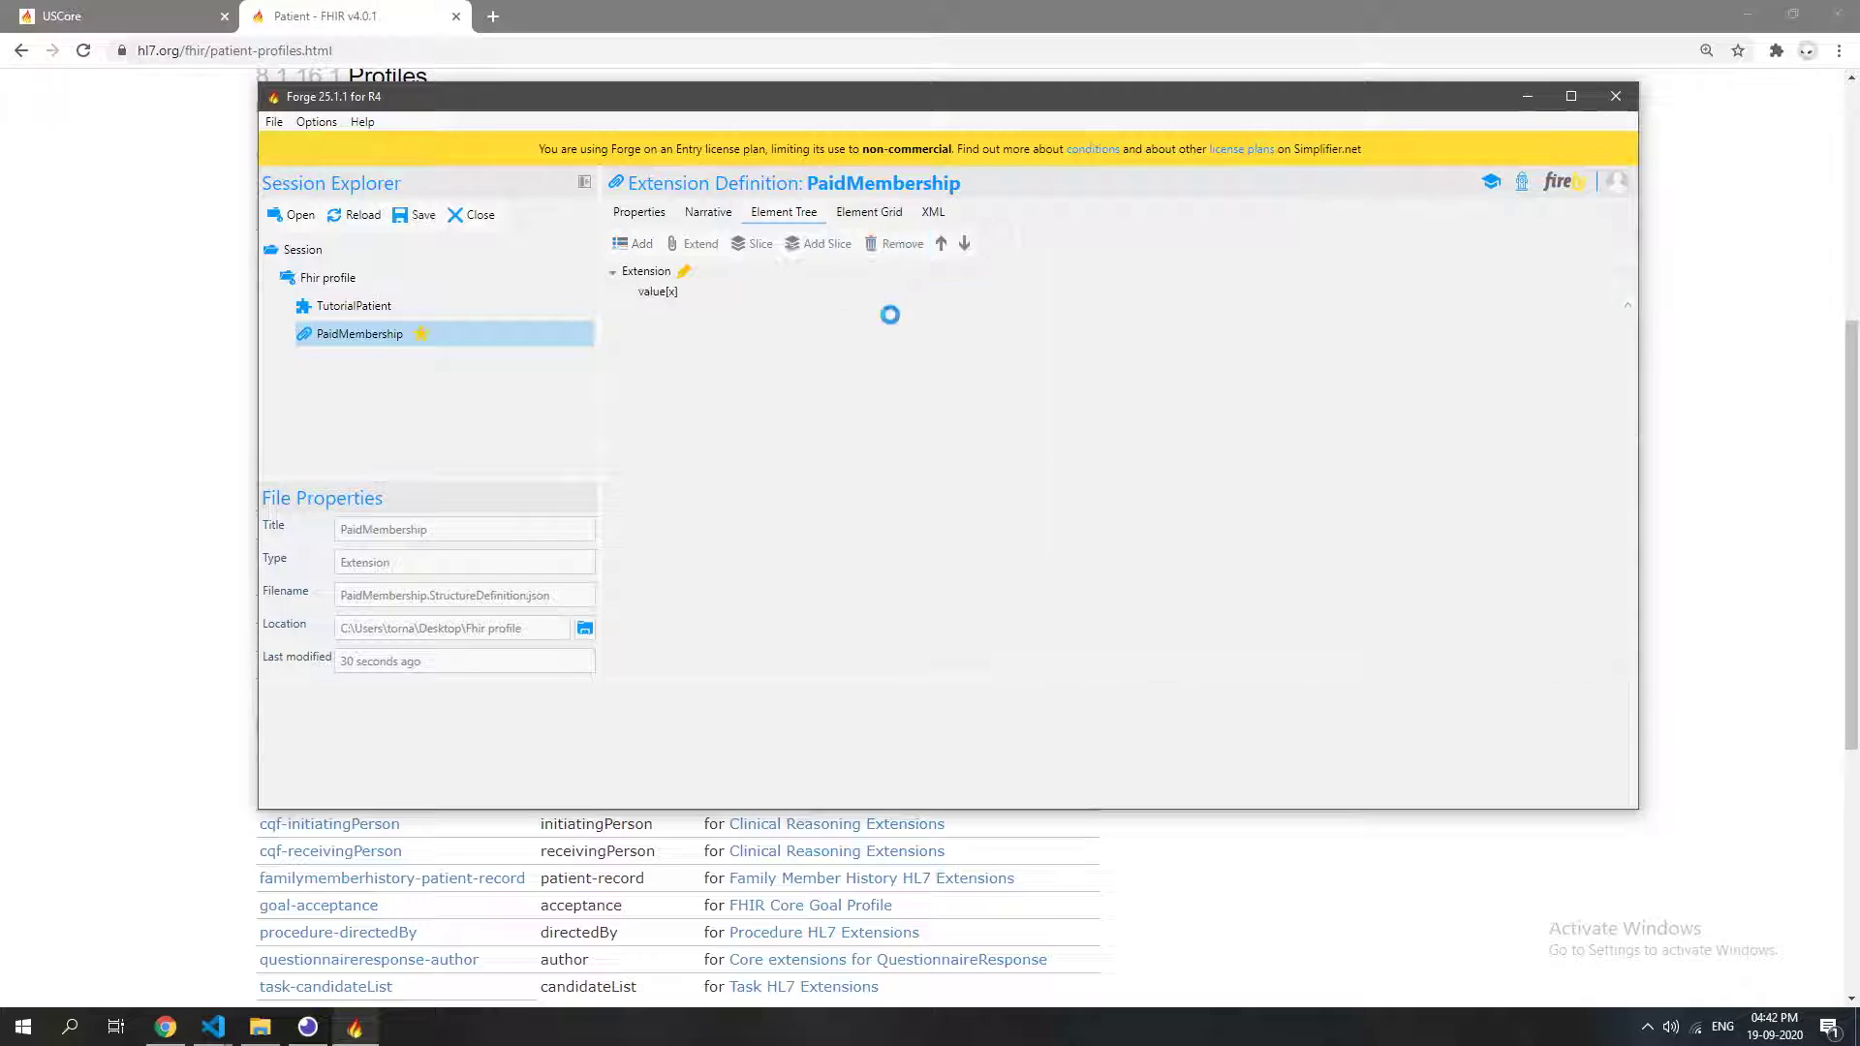
Restrict the root value[x] element of PaidMembership to the boolean type only and save the extension.
{"action": "left_click", "coordinate": [678, 293]}
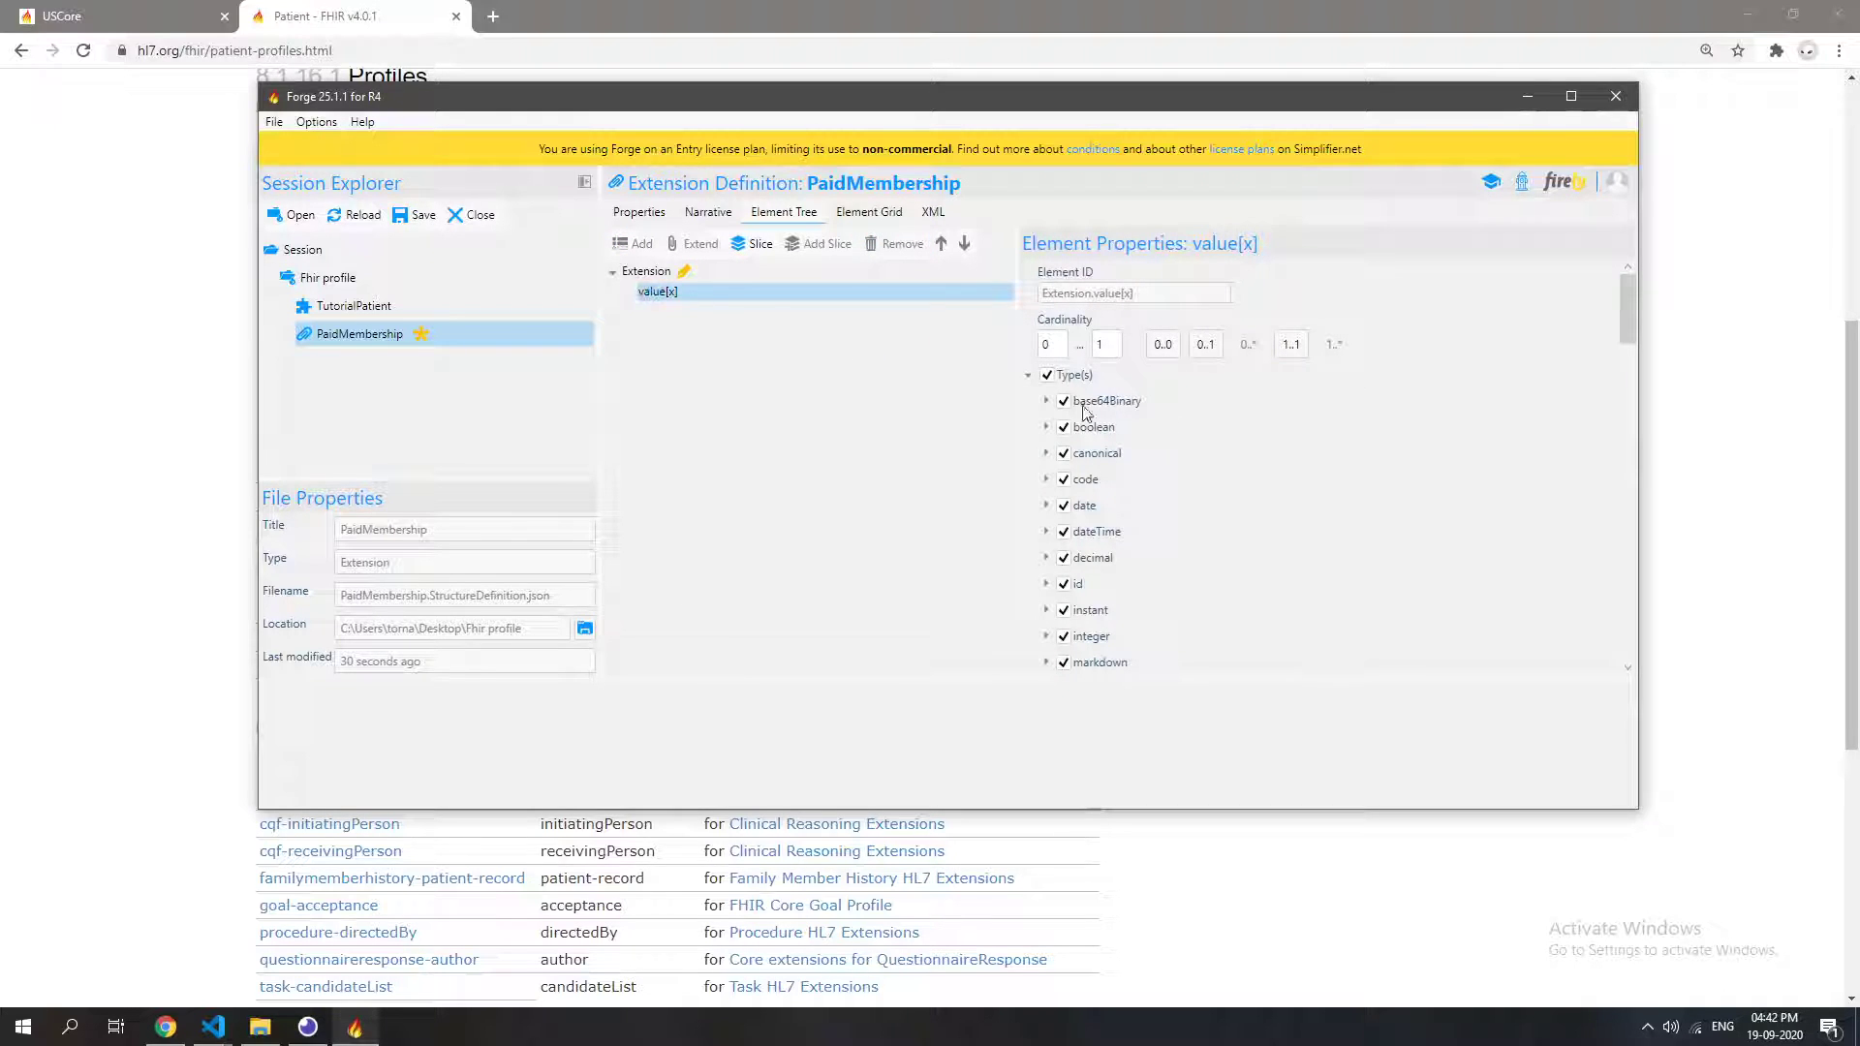
{"action": "left_click", "coordinate": [1046, 375]}
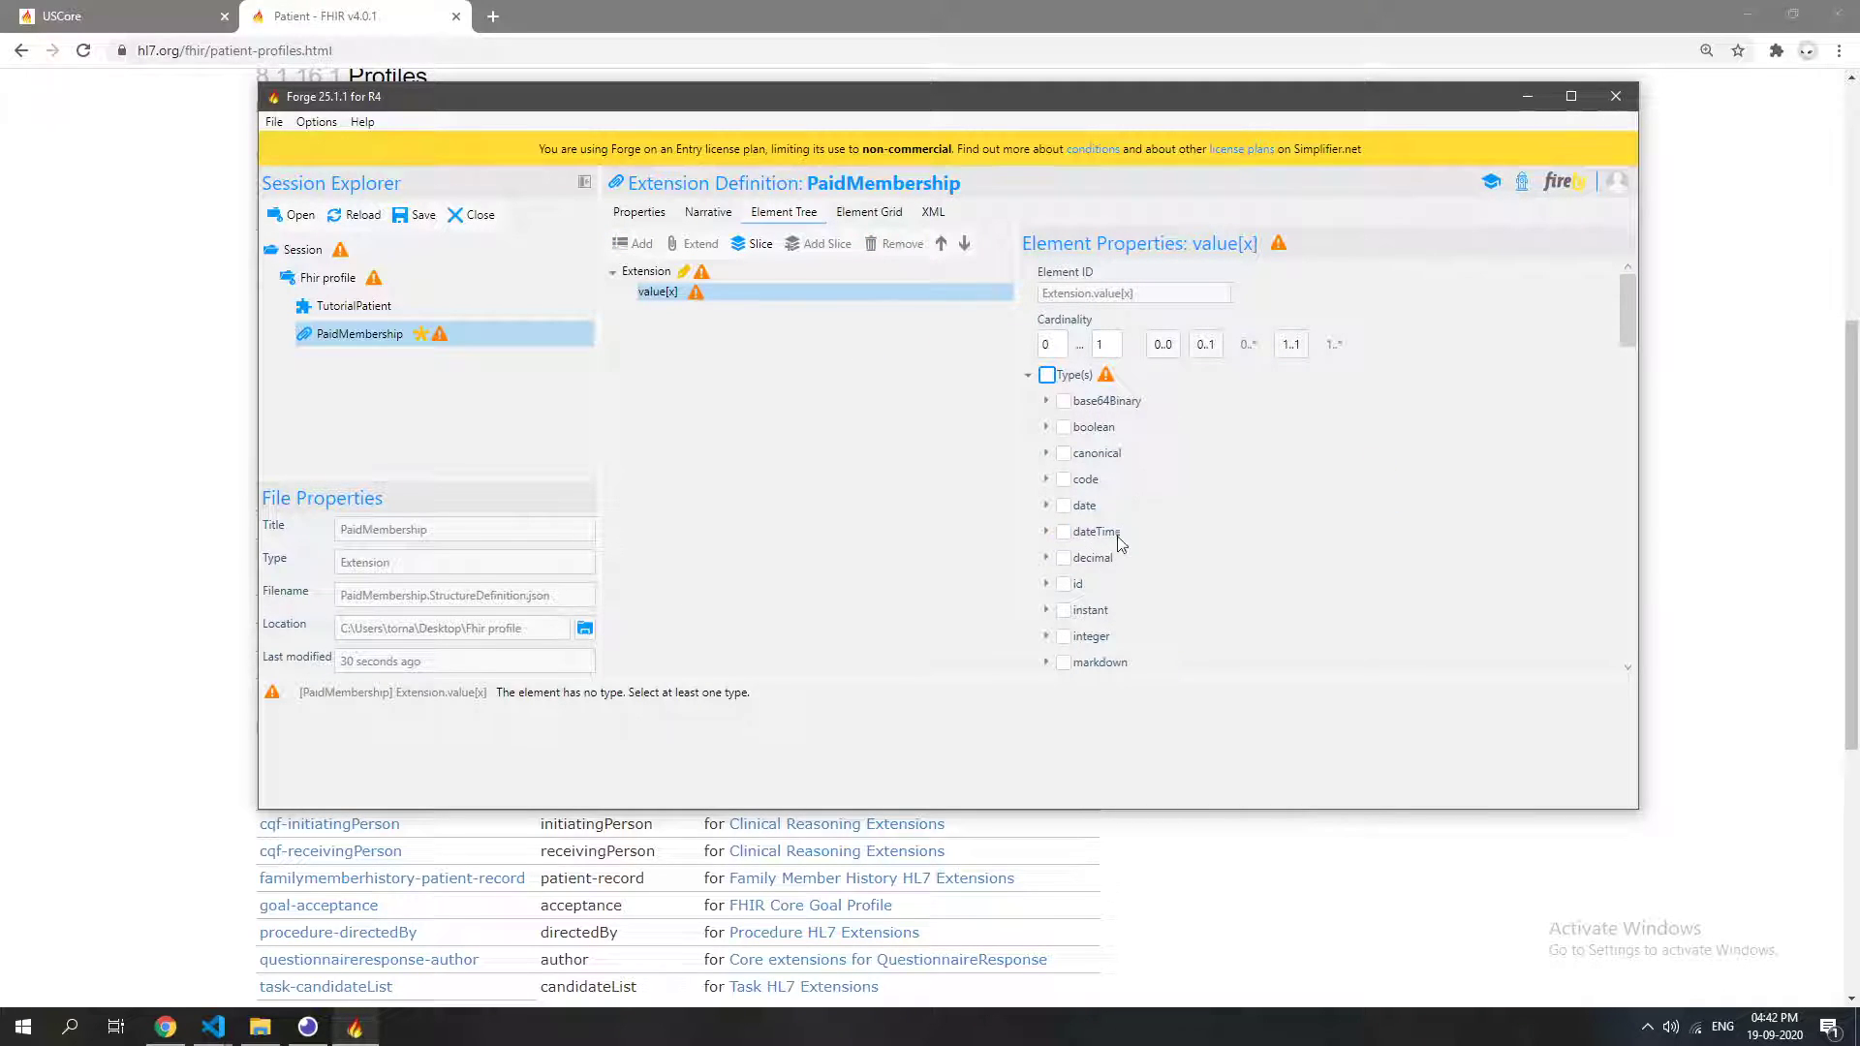
{"action": "scroll", "coordinate": [1114, 484], "scroll_direction": "down", "scroll_amount": 1}
{"action": "left_click", "coordinate": [1062, 381]}
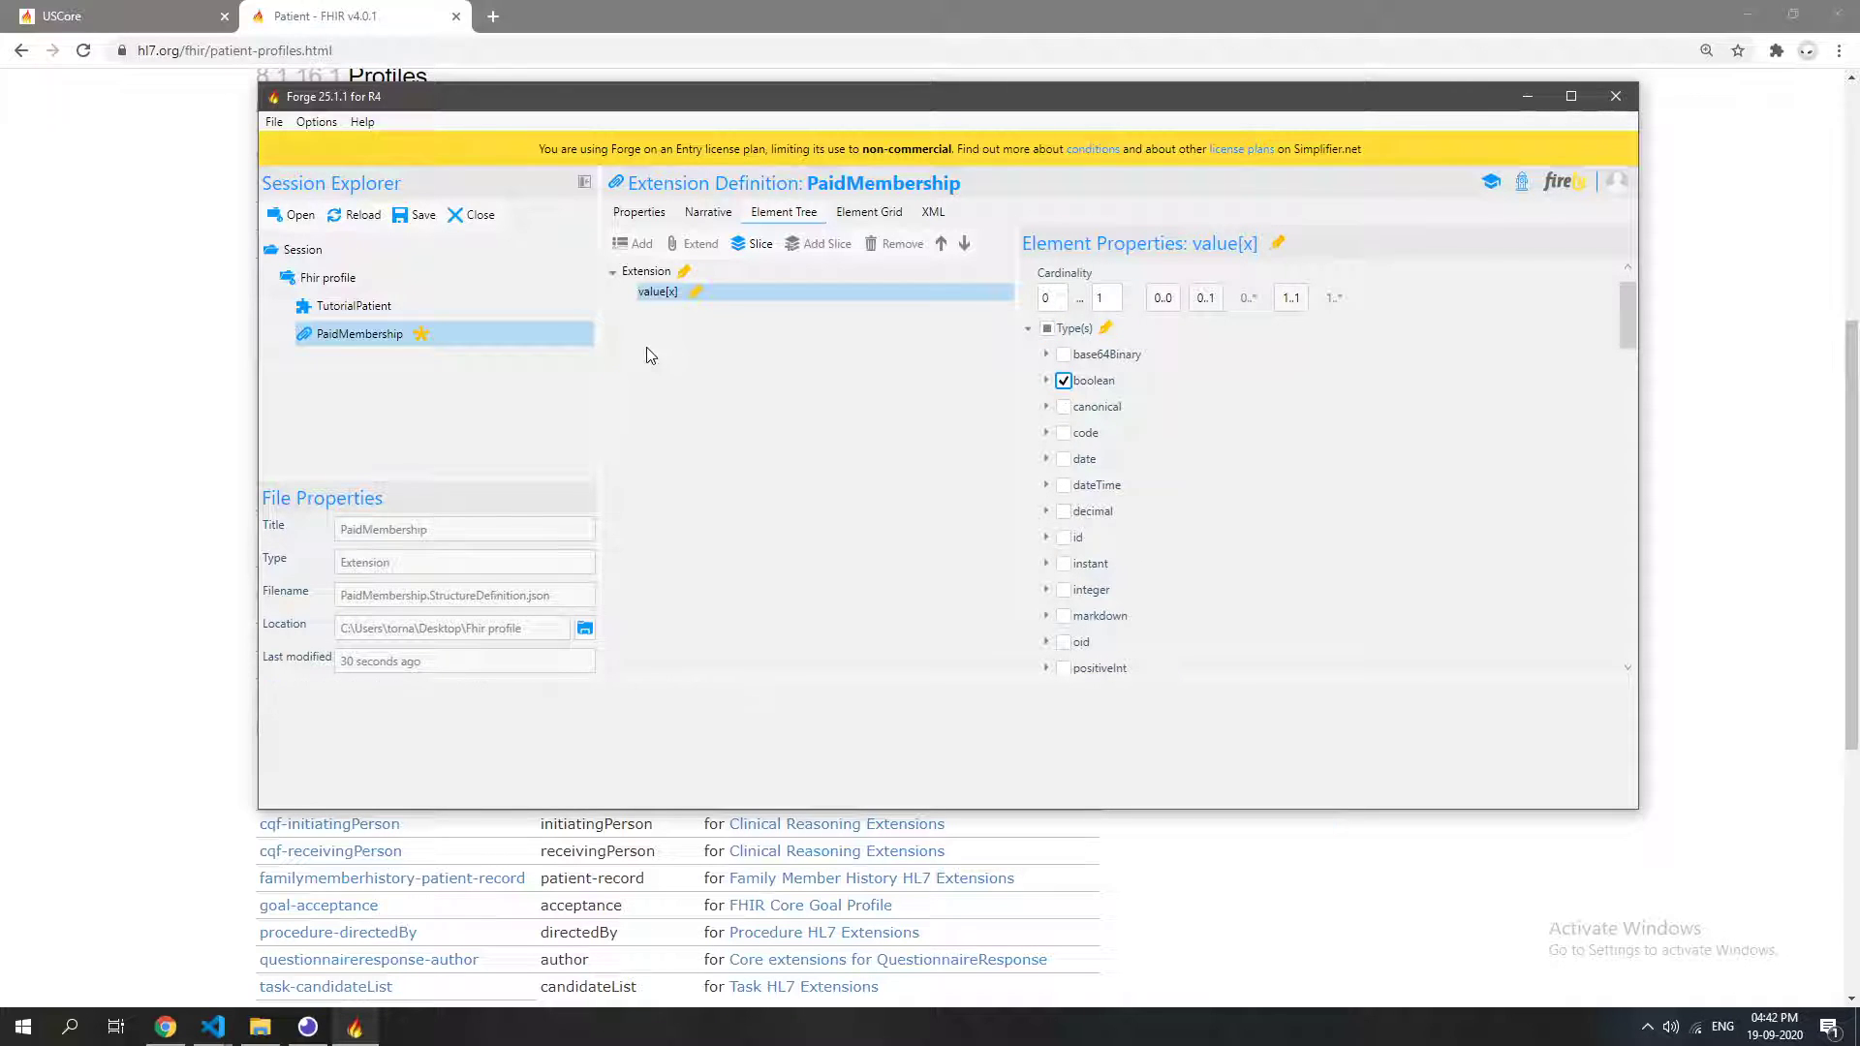
{"action": "left_click", "coordinate": [417, 215]}
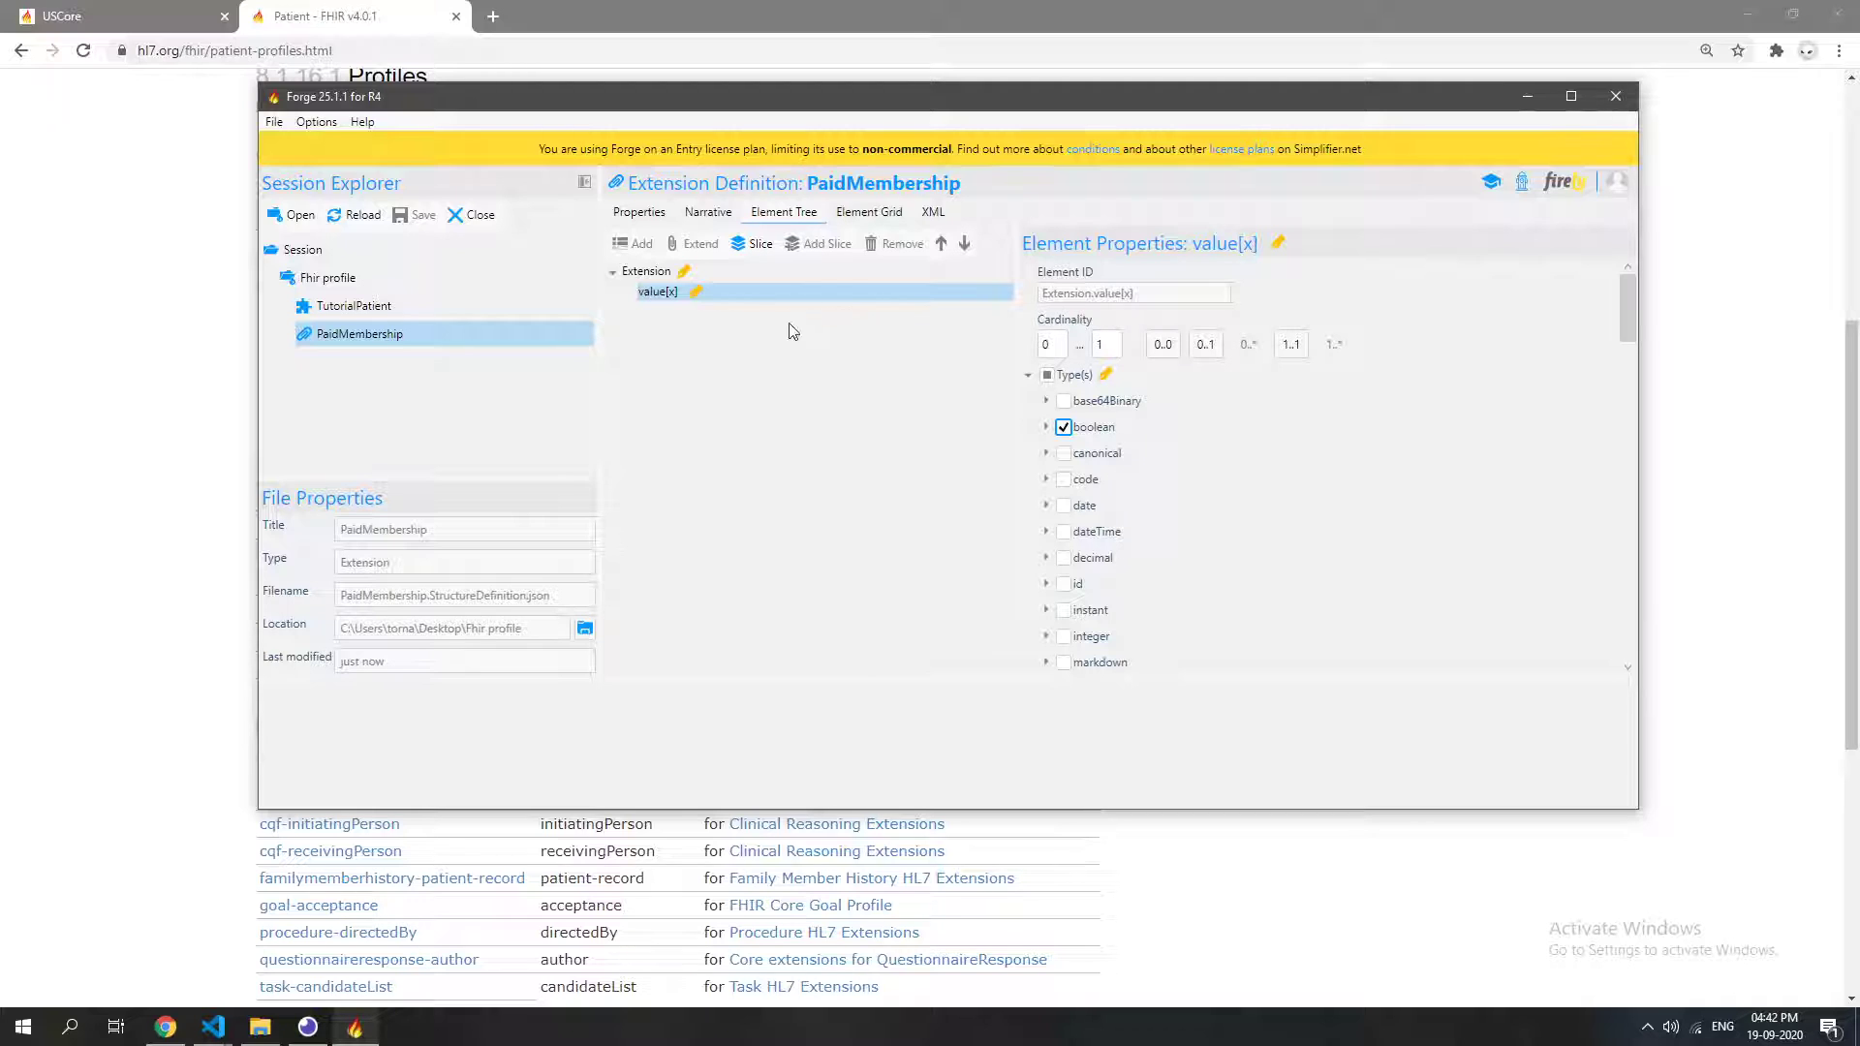
Remove the paidMembership extension from the TutorialPatient profile.
{"action": "left_click", "coordinate": [338, 306]}
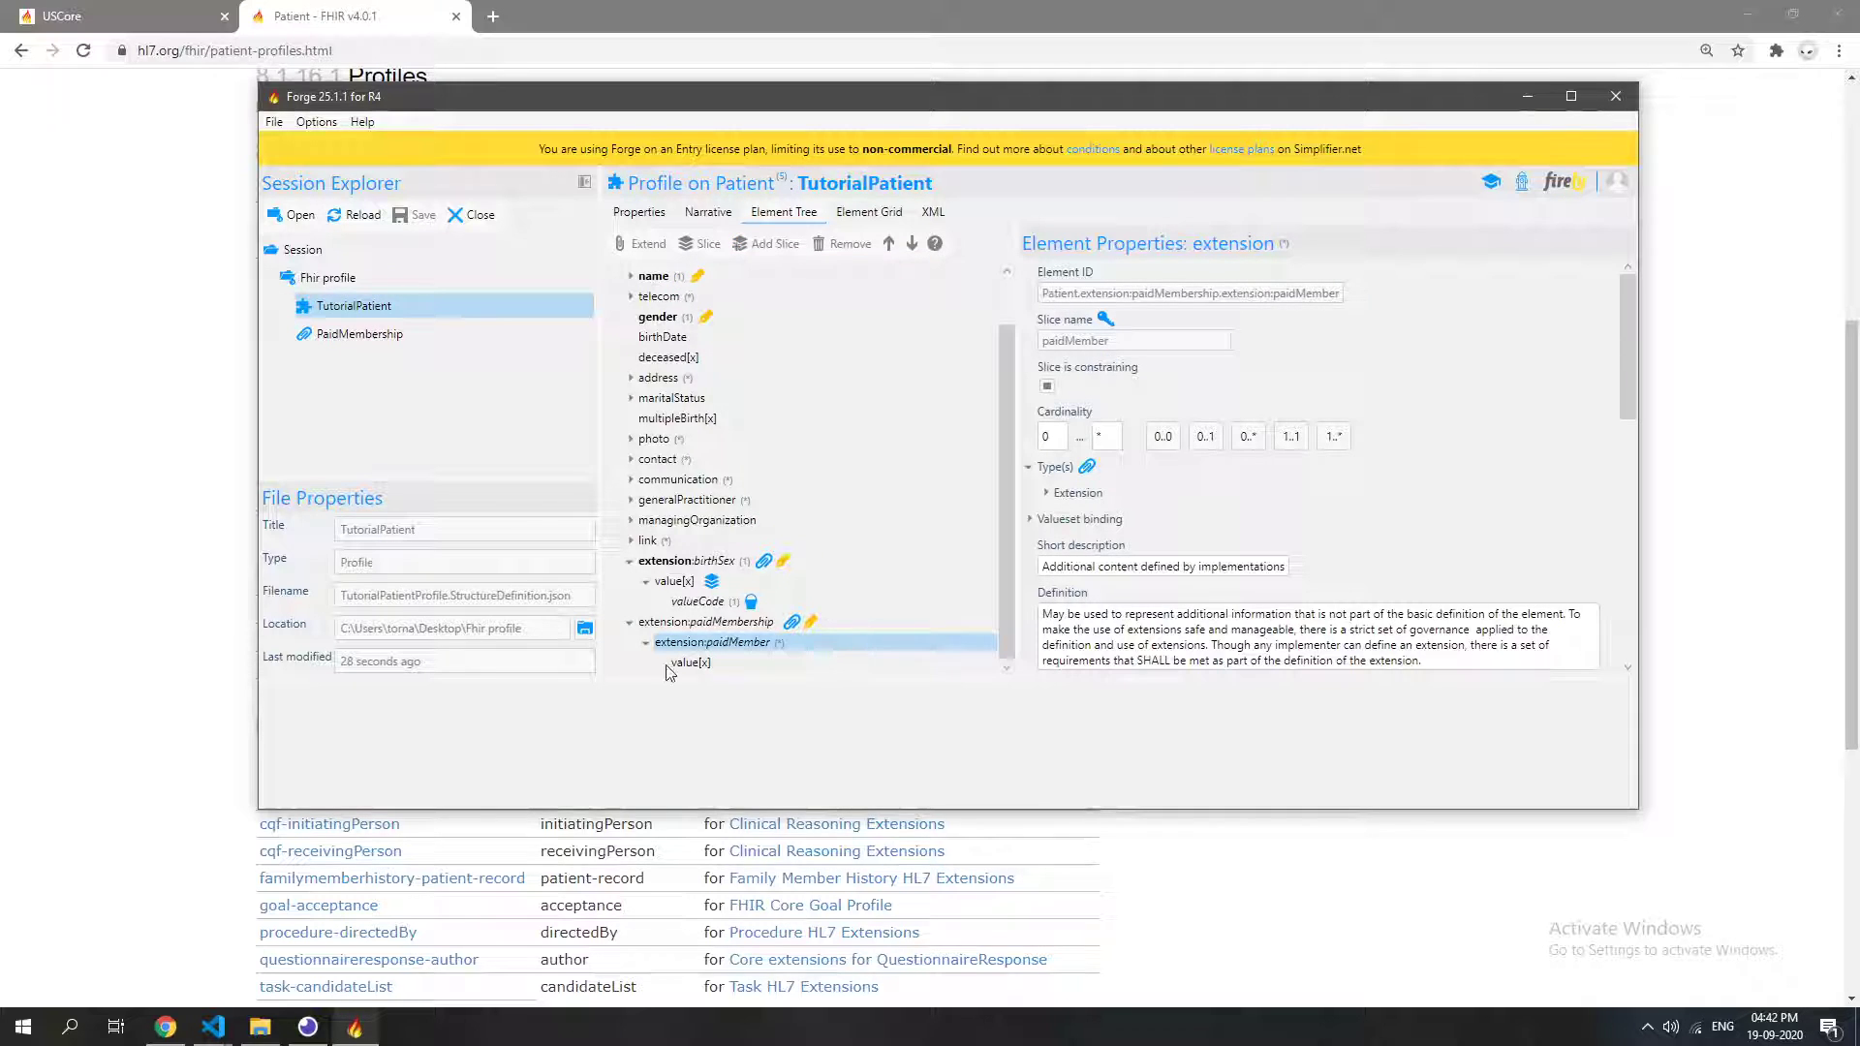
{"action": "left_click", "coordinate": [678, 622]}
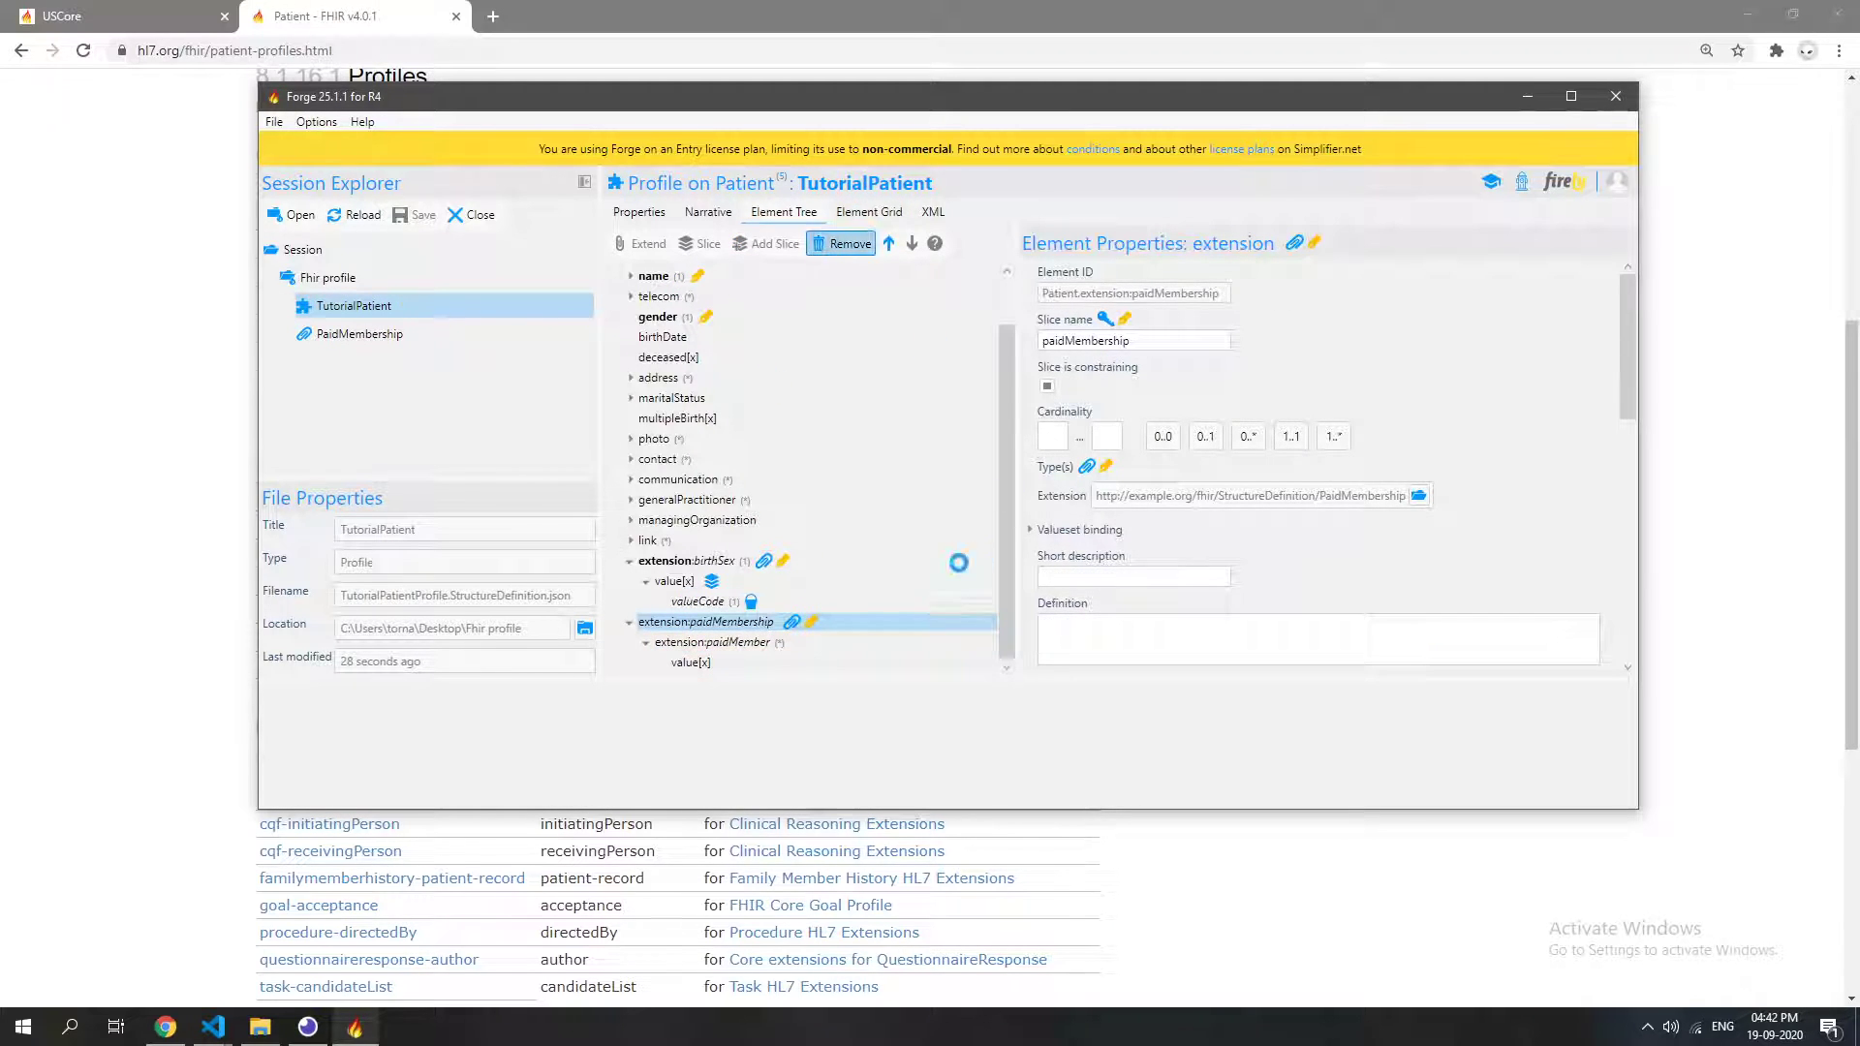
{"action": "left_click", "coordinate": [843, 243]}
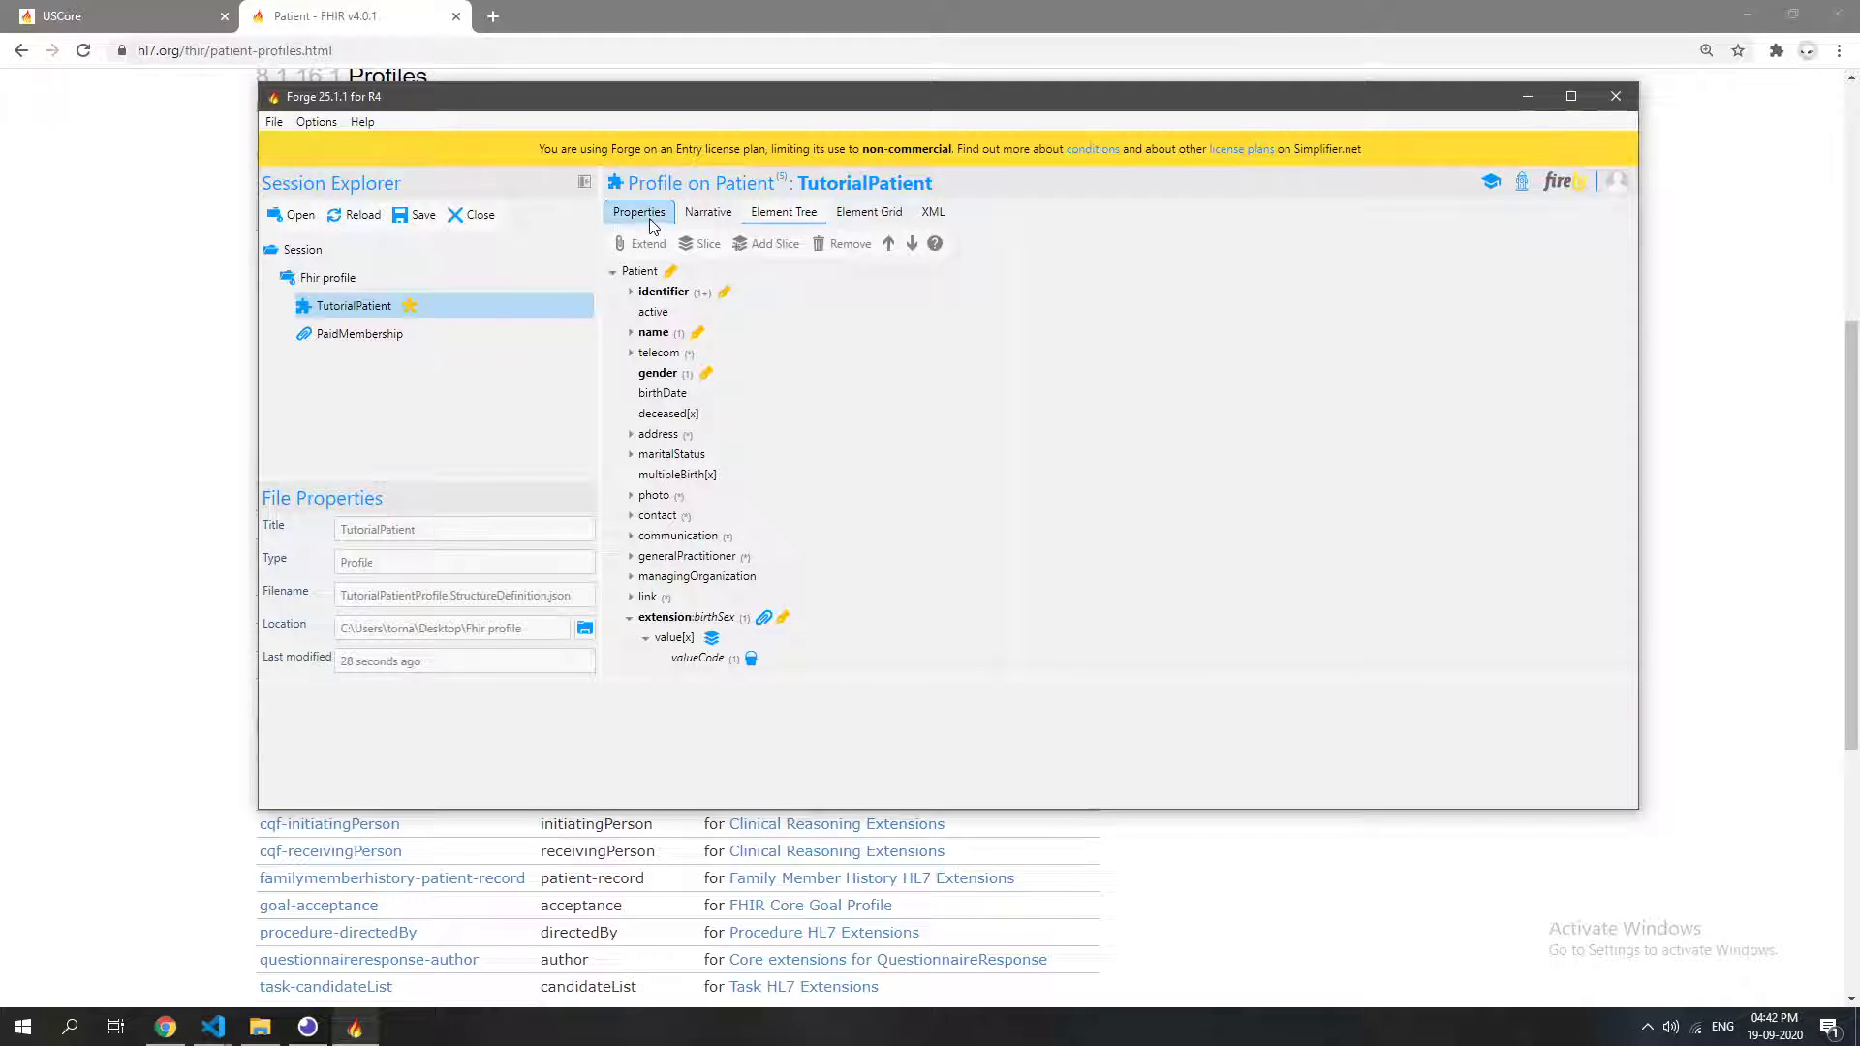
Try to extend the root Patient element with the revised PaidMembership extension and inspect its nested value[x] element.
{"action": "left_click", "coordinate": [639, 271]}
{"action": "left_click", "coordinate": [645, 243]}
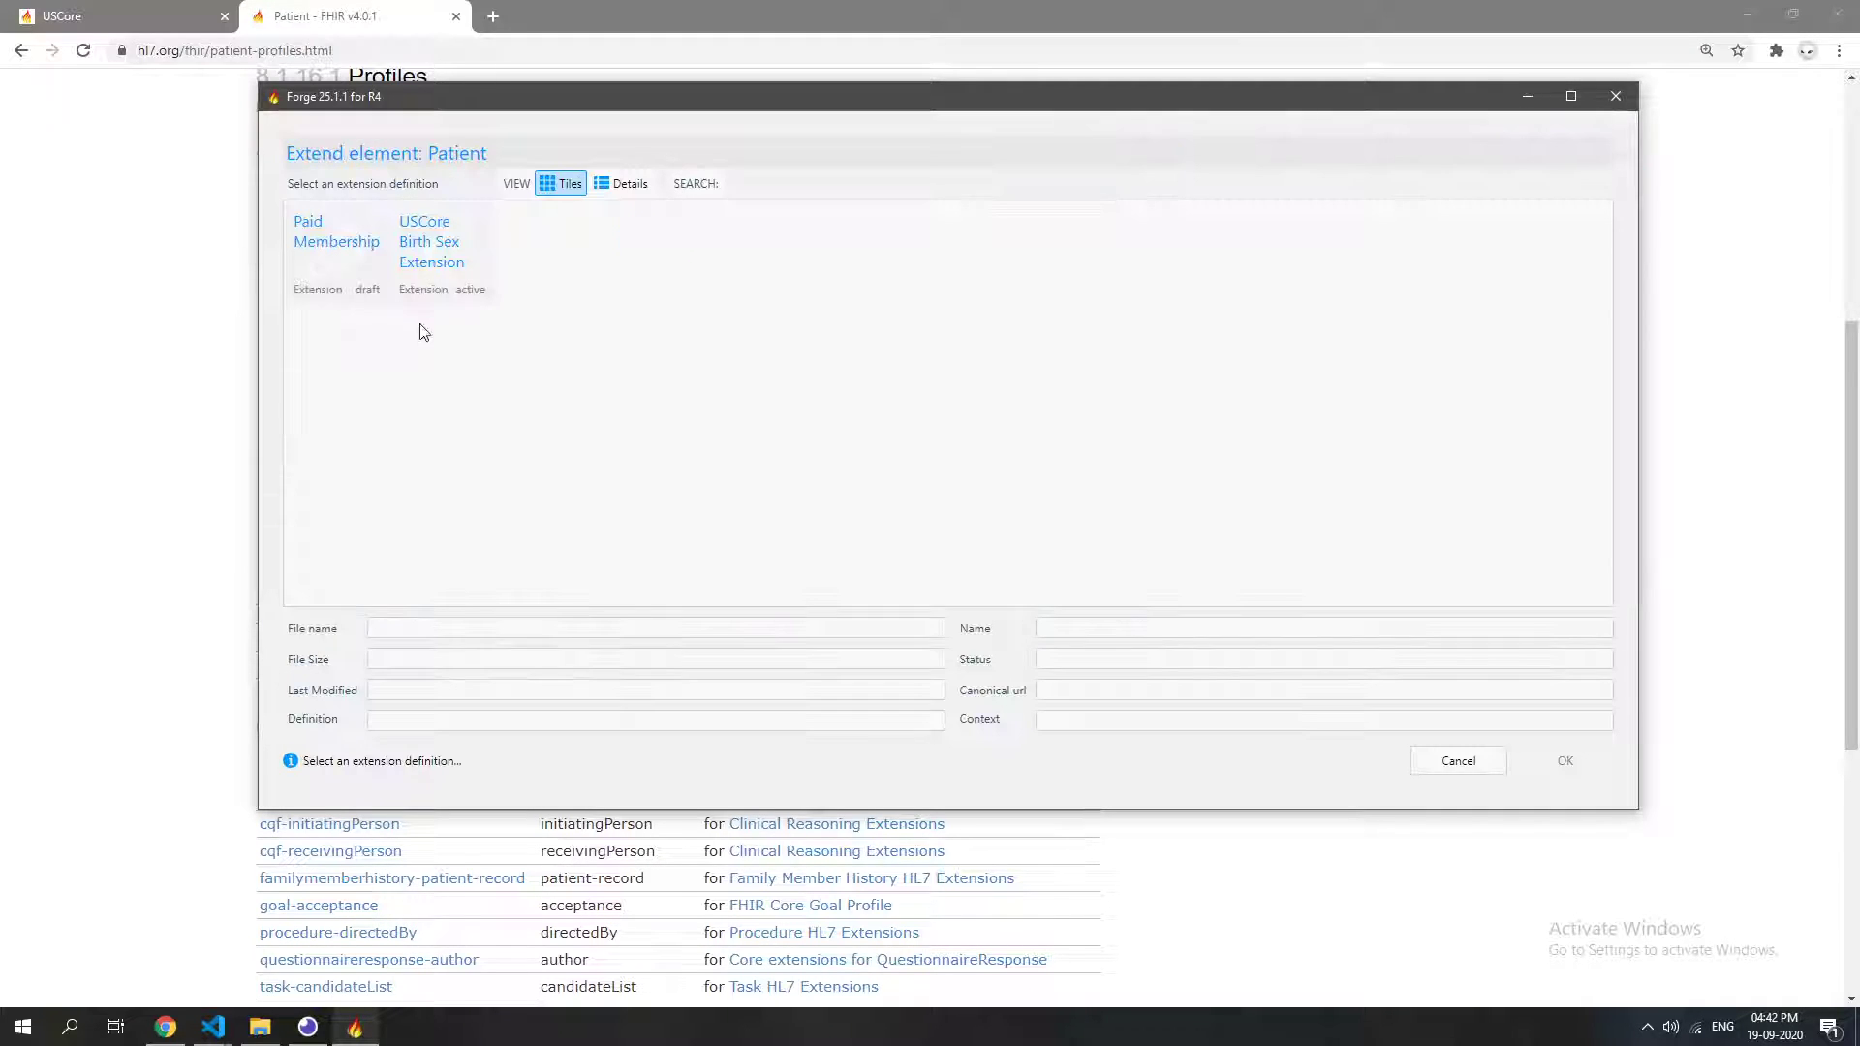
{"action": "double_click", "coordinate": [361, 255]}
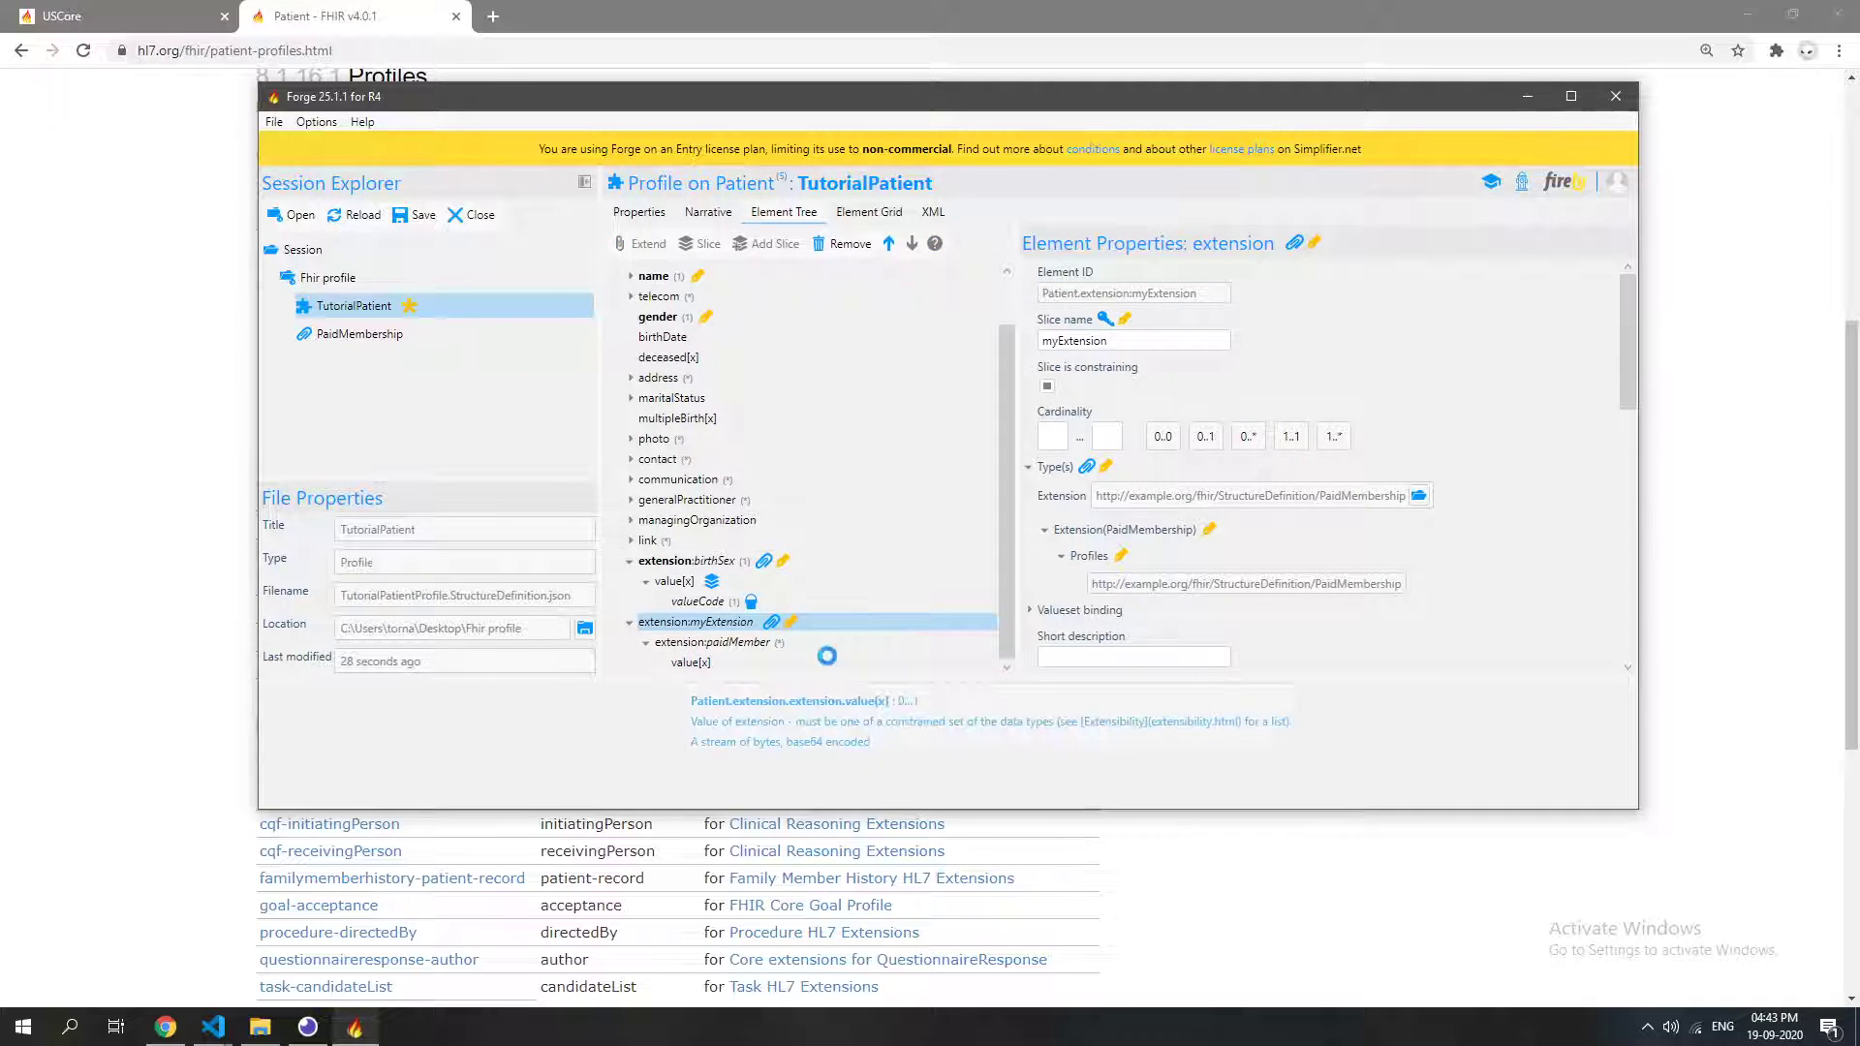
{"action": "left_click", "coordinate": [707, 664]}
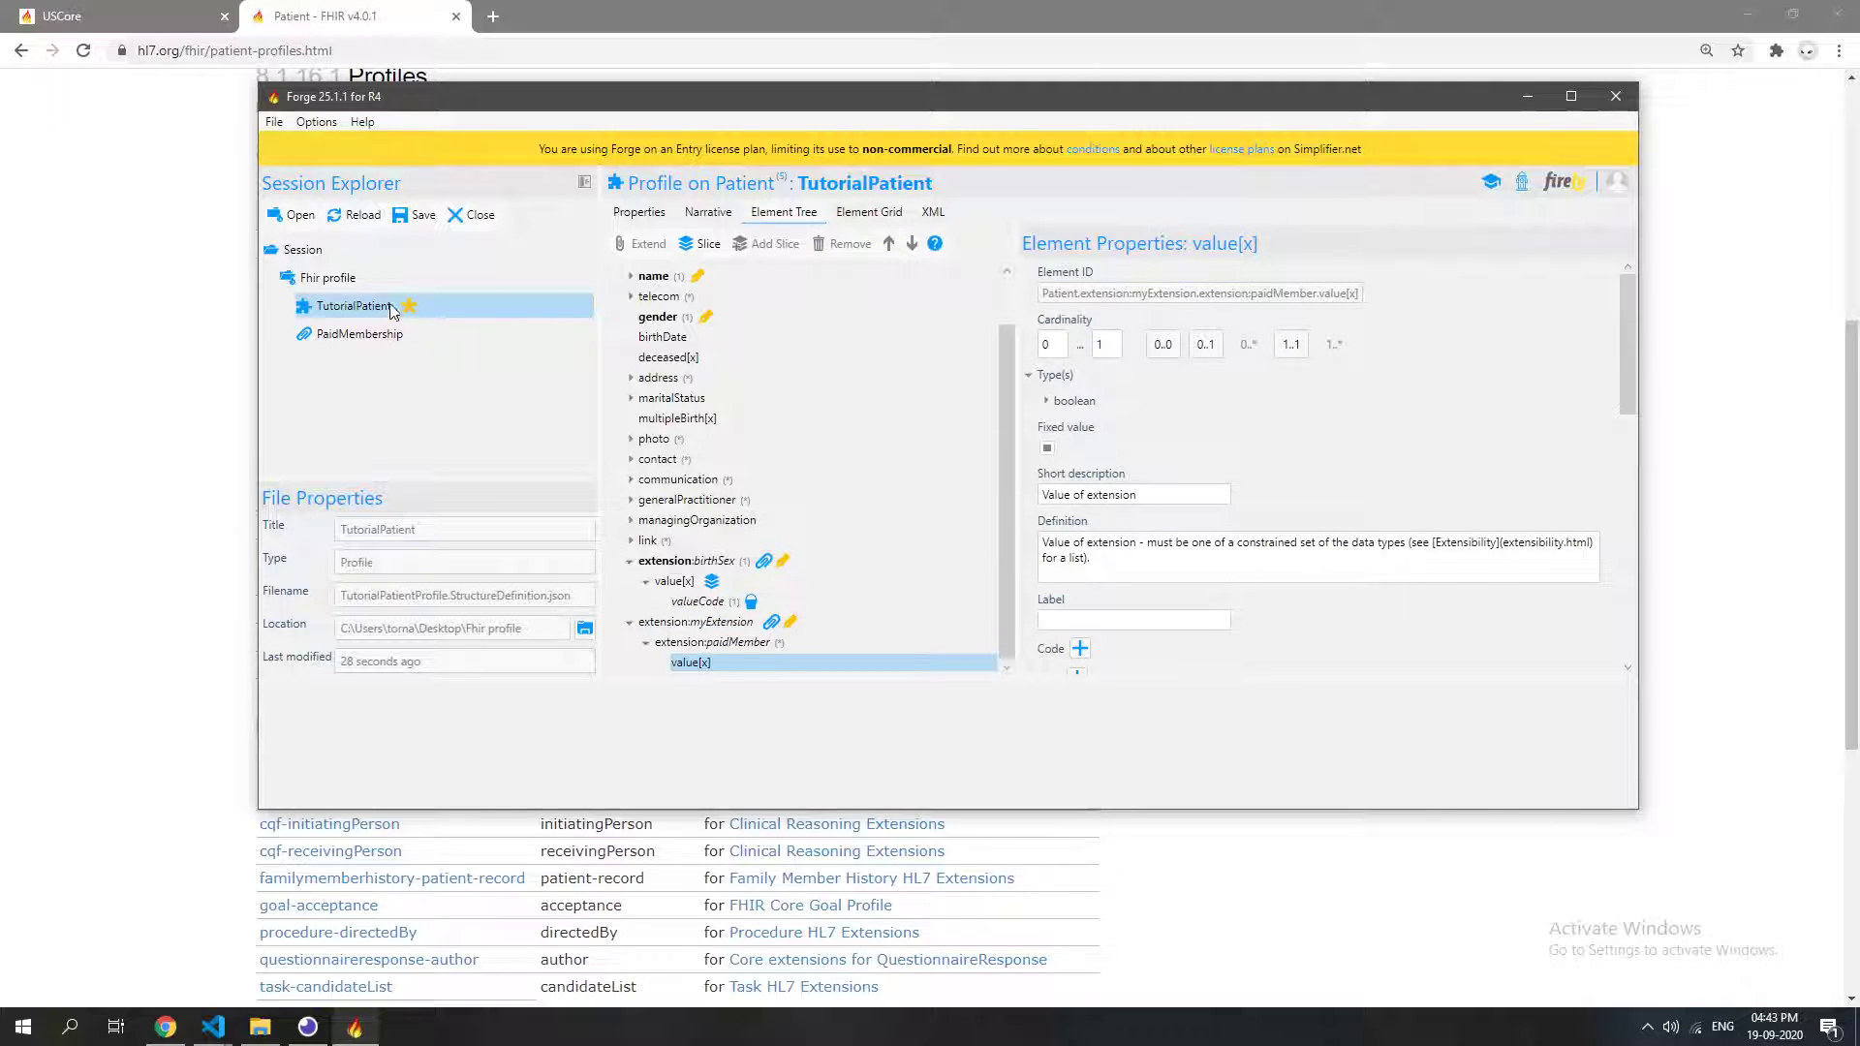
Refresh the file list of the Fhir profile project folder.
{"action": "left_click", "coordinate": [367, 274]}
{"action": "left_click", "coordinate": [872, 248]}
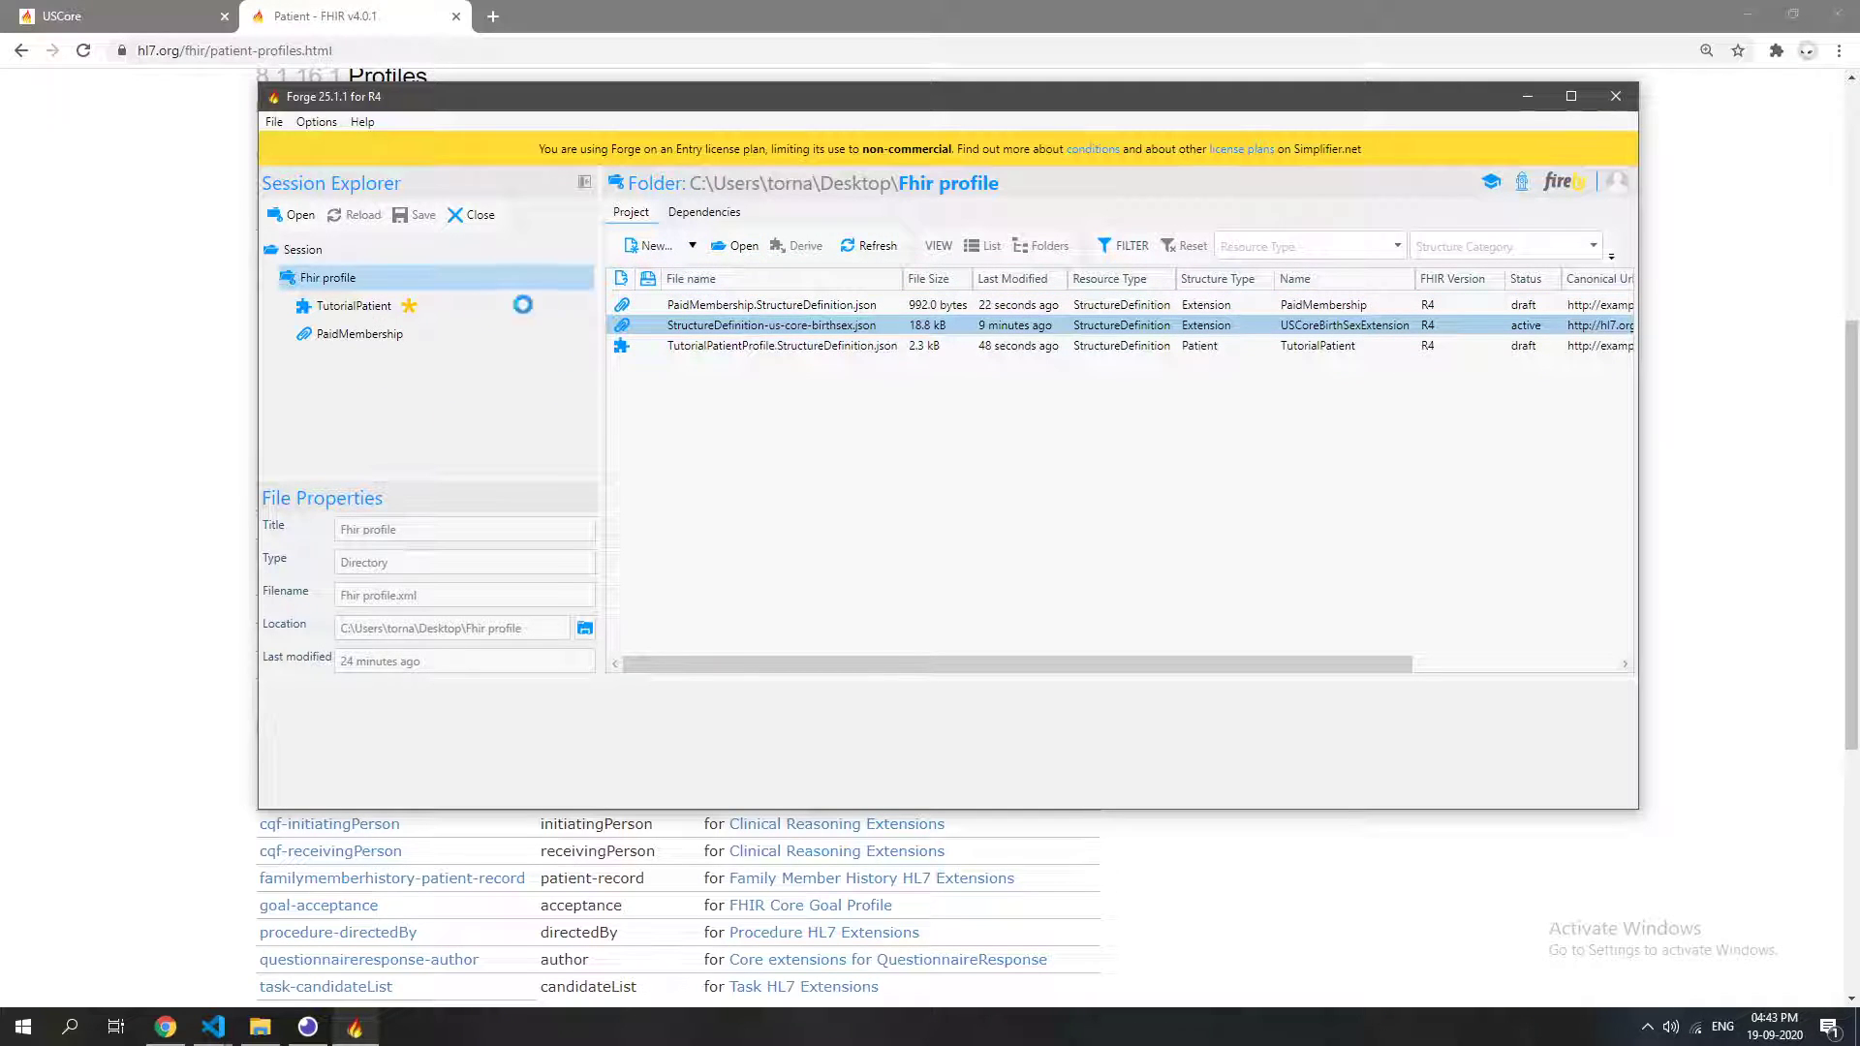
Remove the myExtension extension from the TutorialPatient profile.
{"action": "left_click", "coordinate": [483, 307]}
{"action": "left_click", "coordinate": [694, 621]}
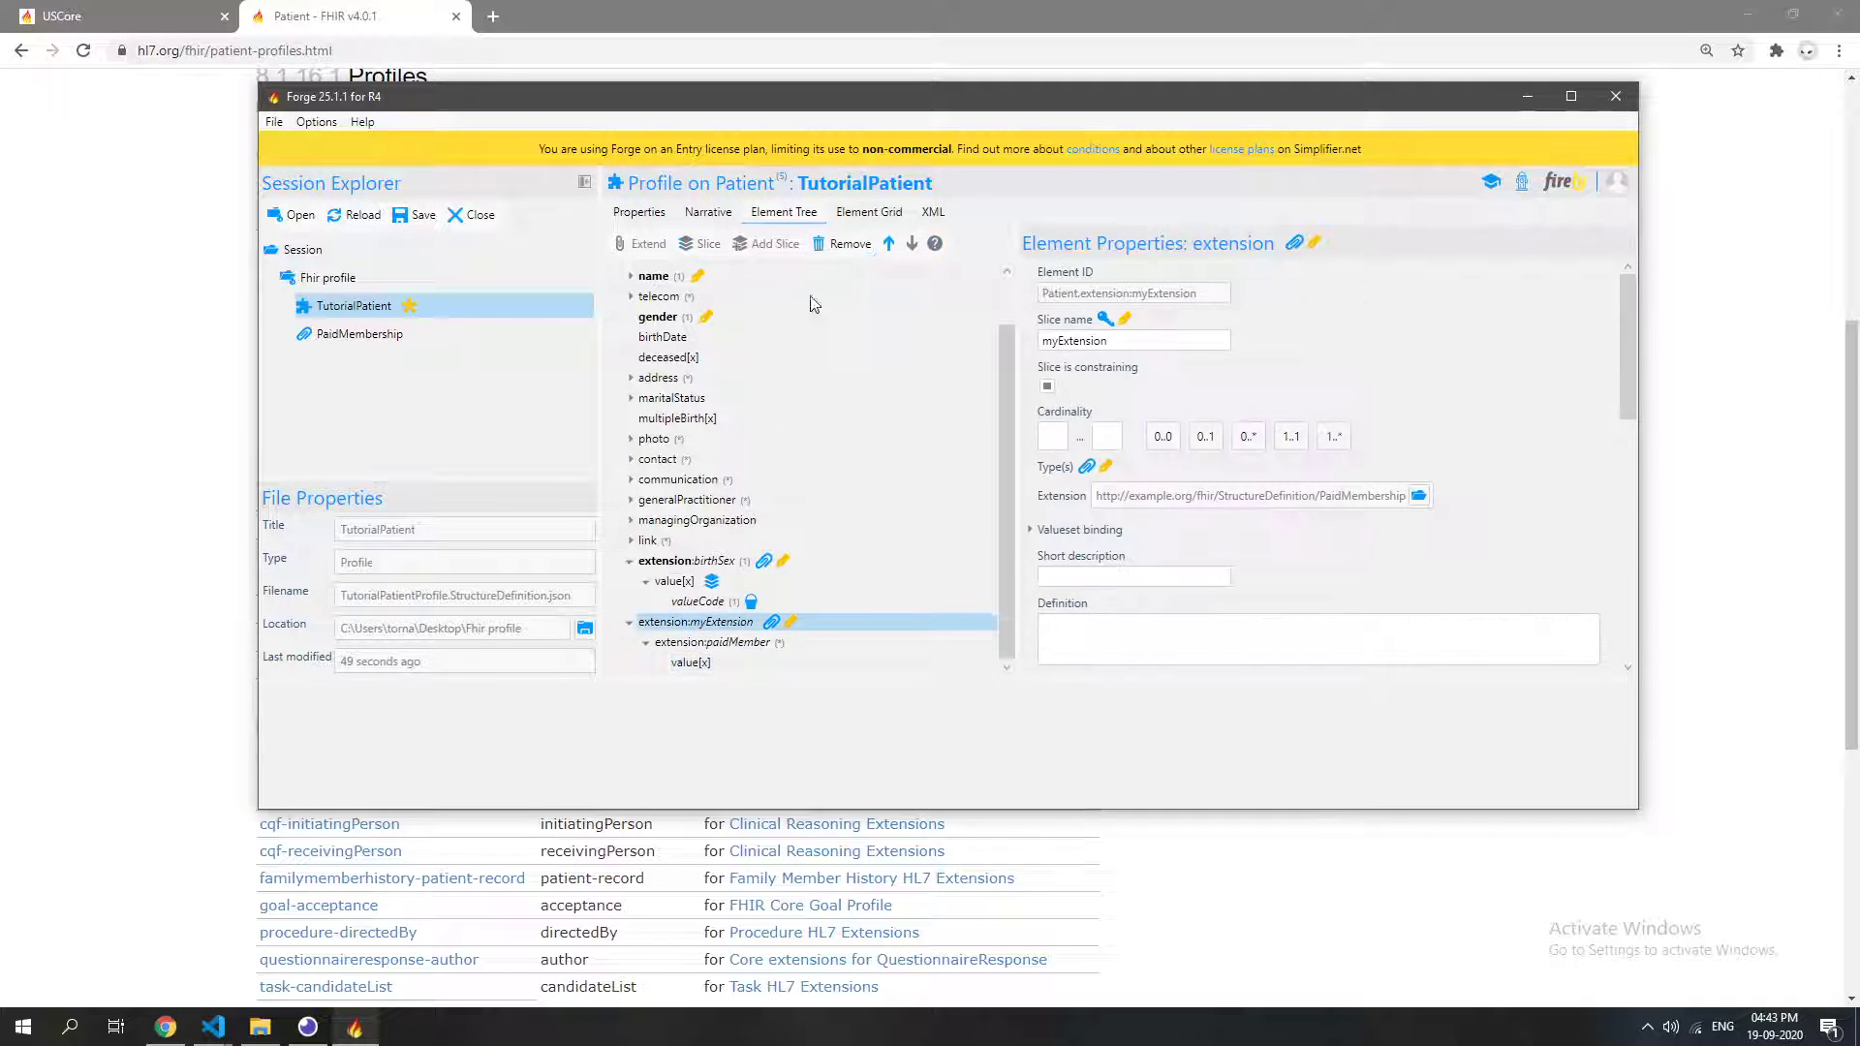
{"action": "left_click", "coordinate": [843, 243]}
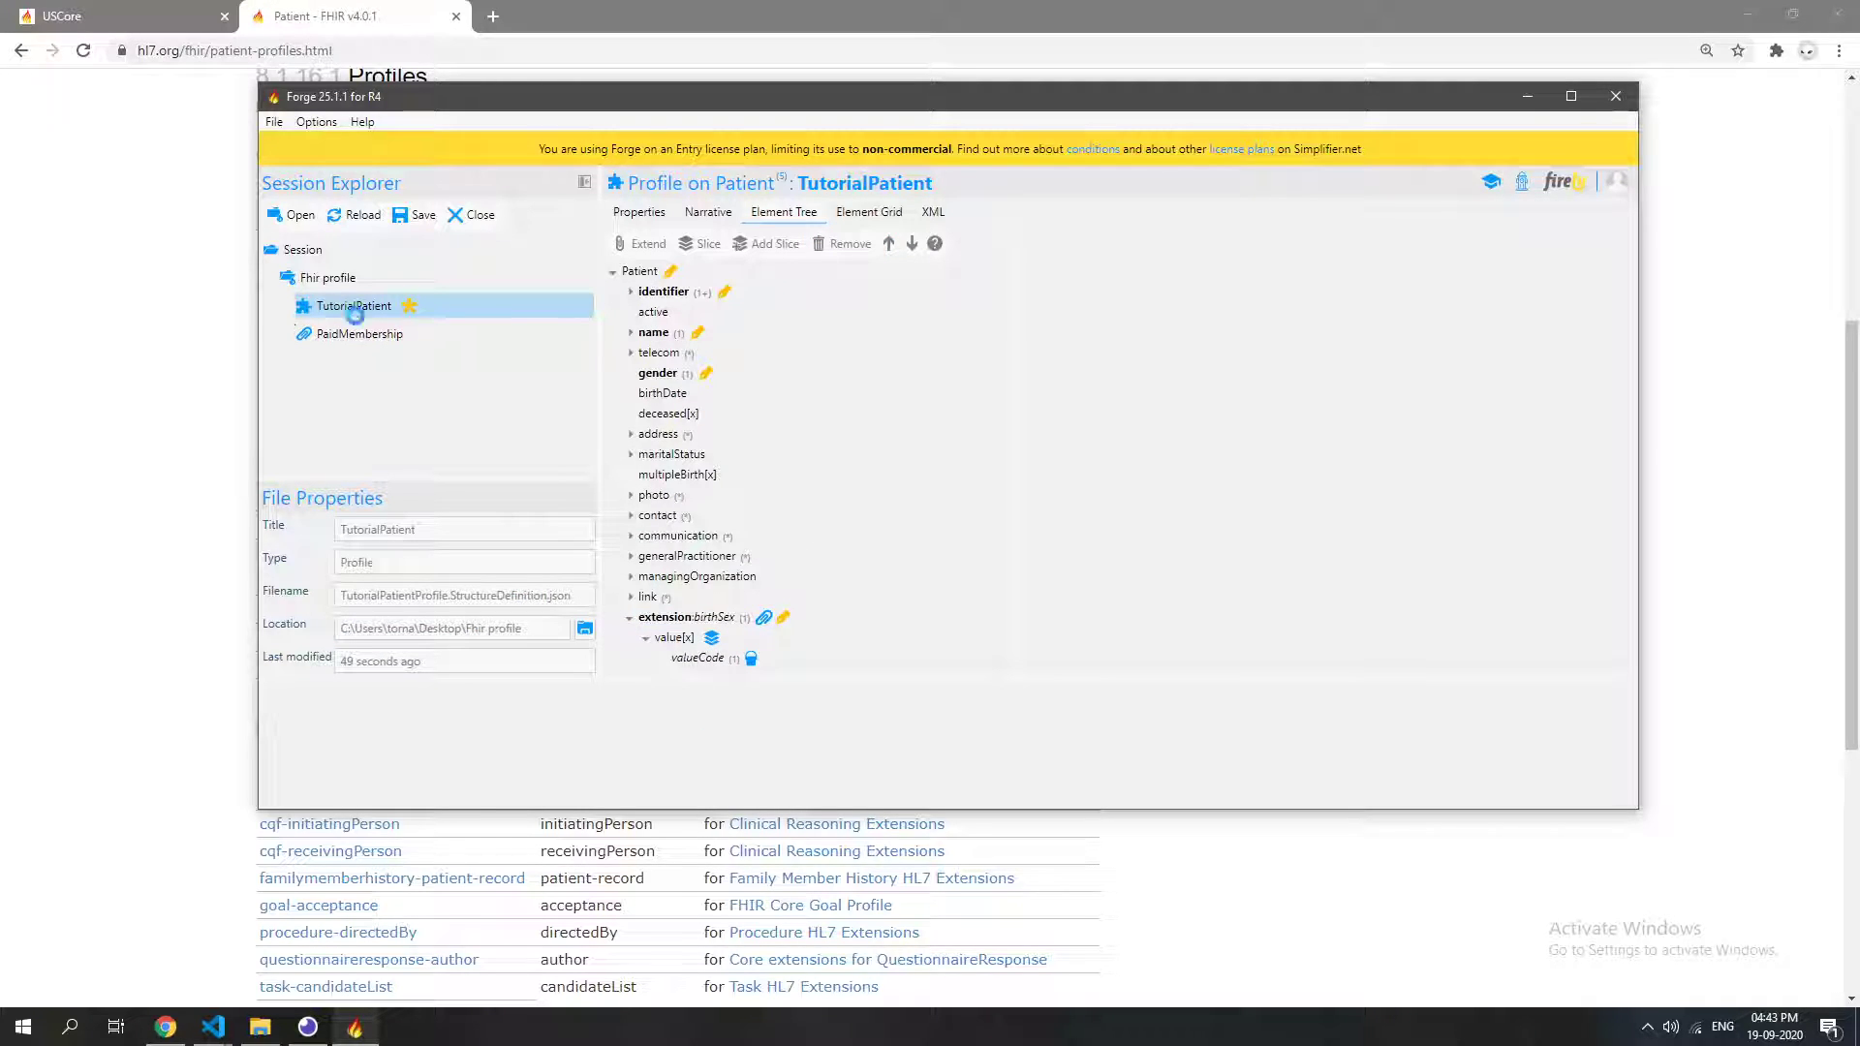
Review the PaidMembership definition, extend TutorialPatient's root Patient element with it, and inspect the new extension's value[x].
{"action": "left_click", "coordinate": [399, 333]}
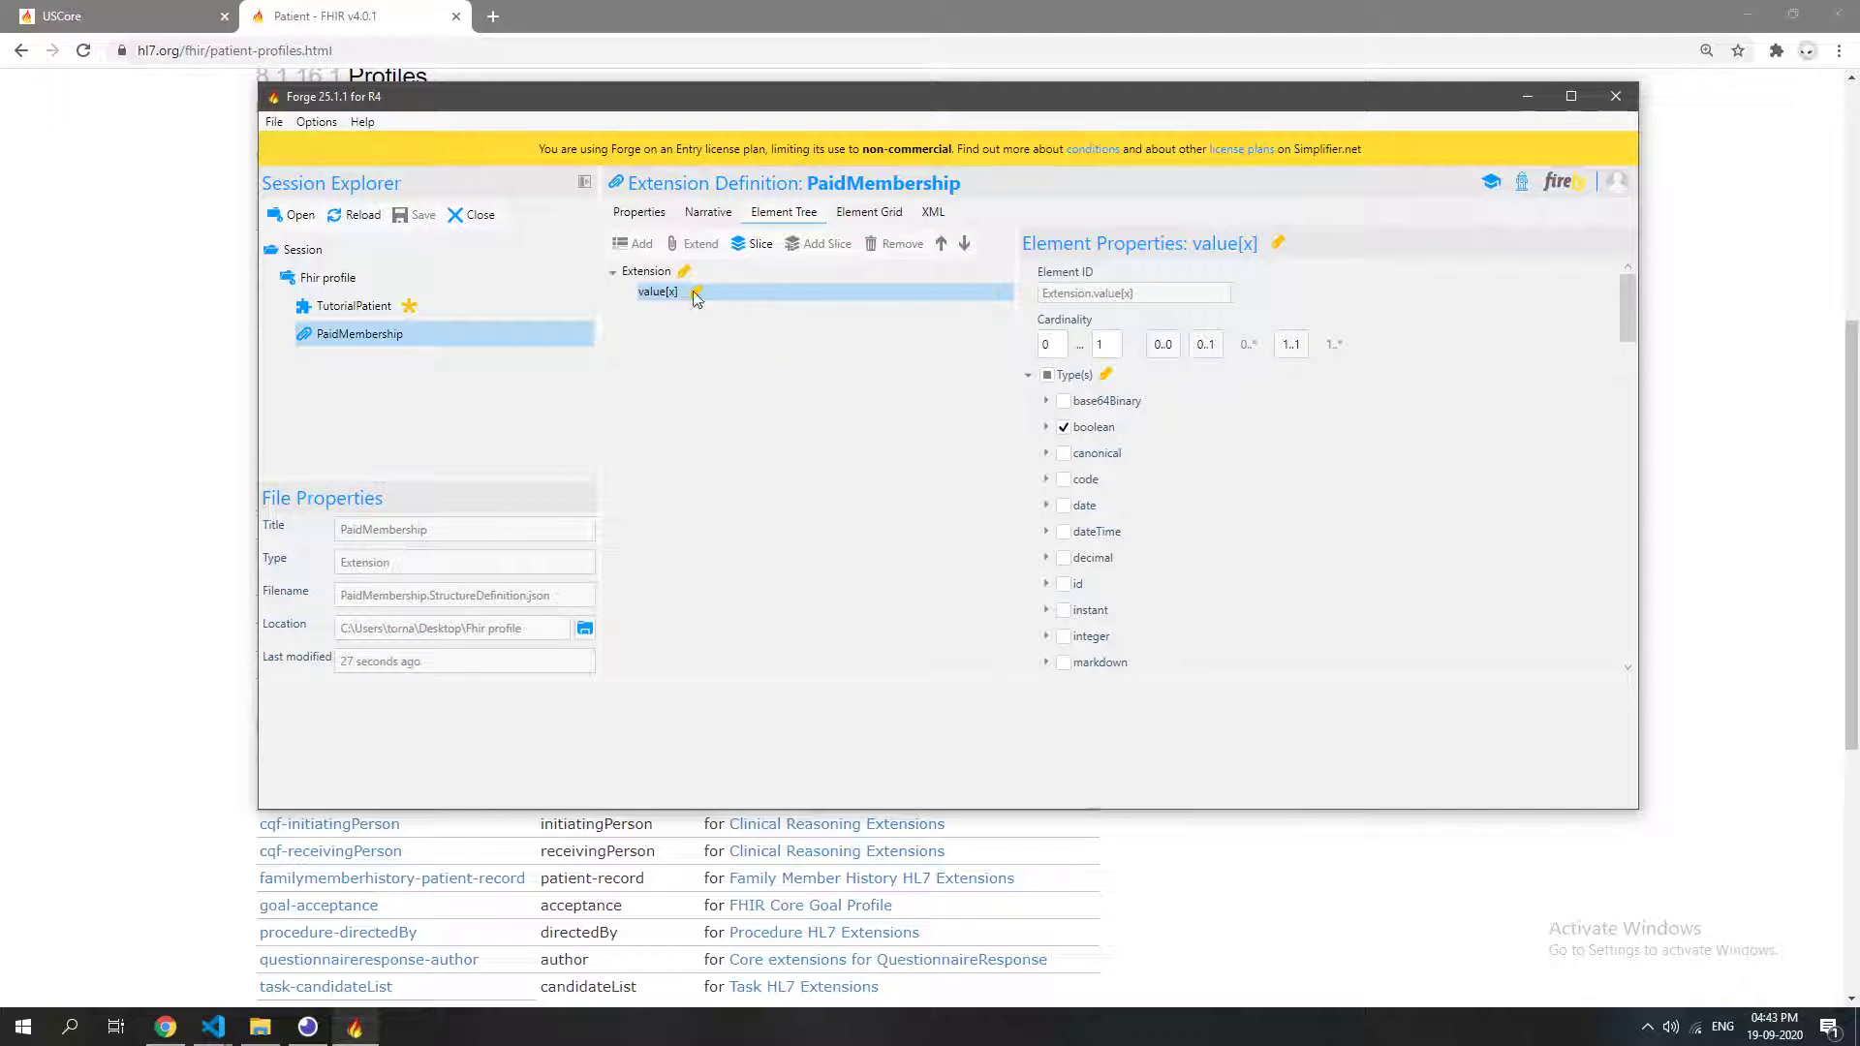
{"action": "left_click", "coordinate": [364, 305]}
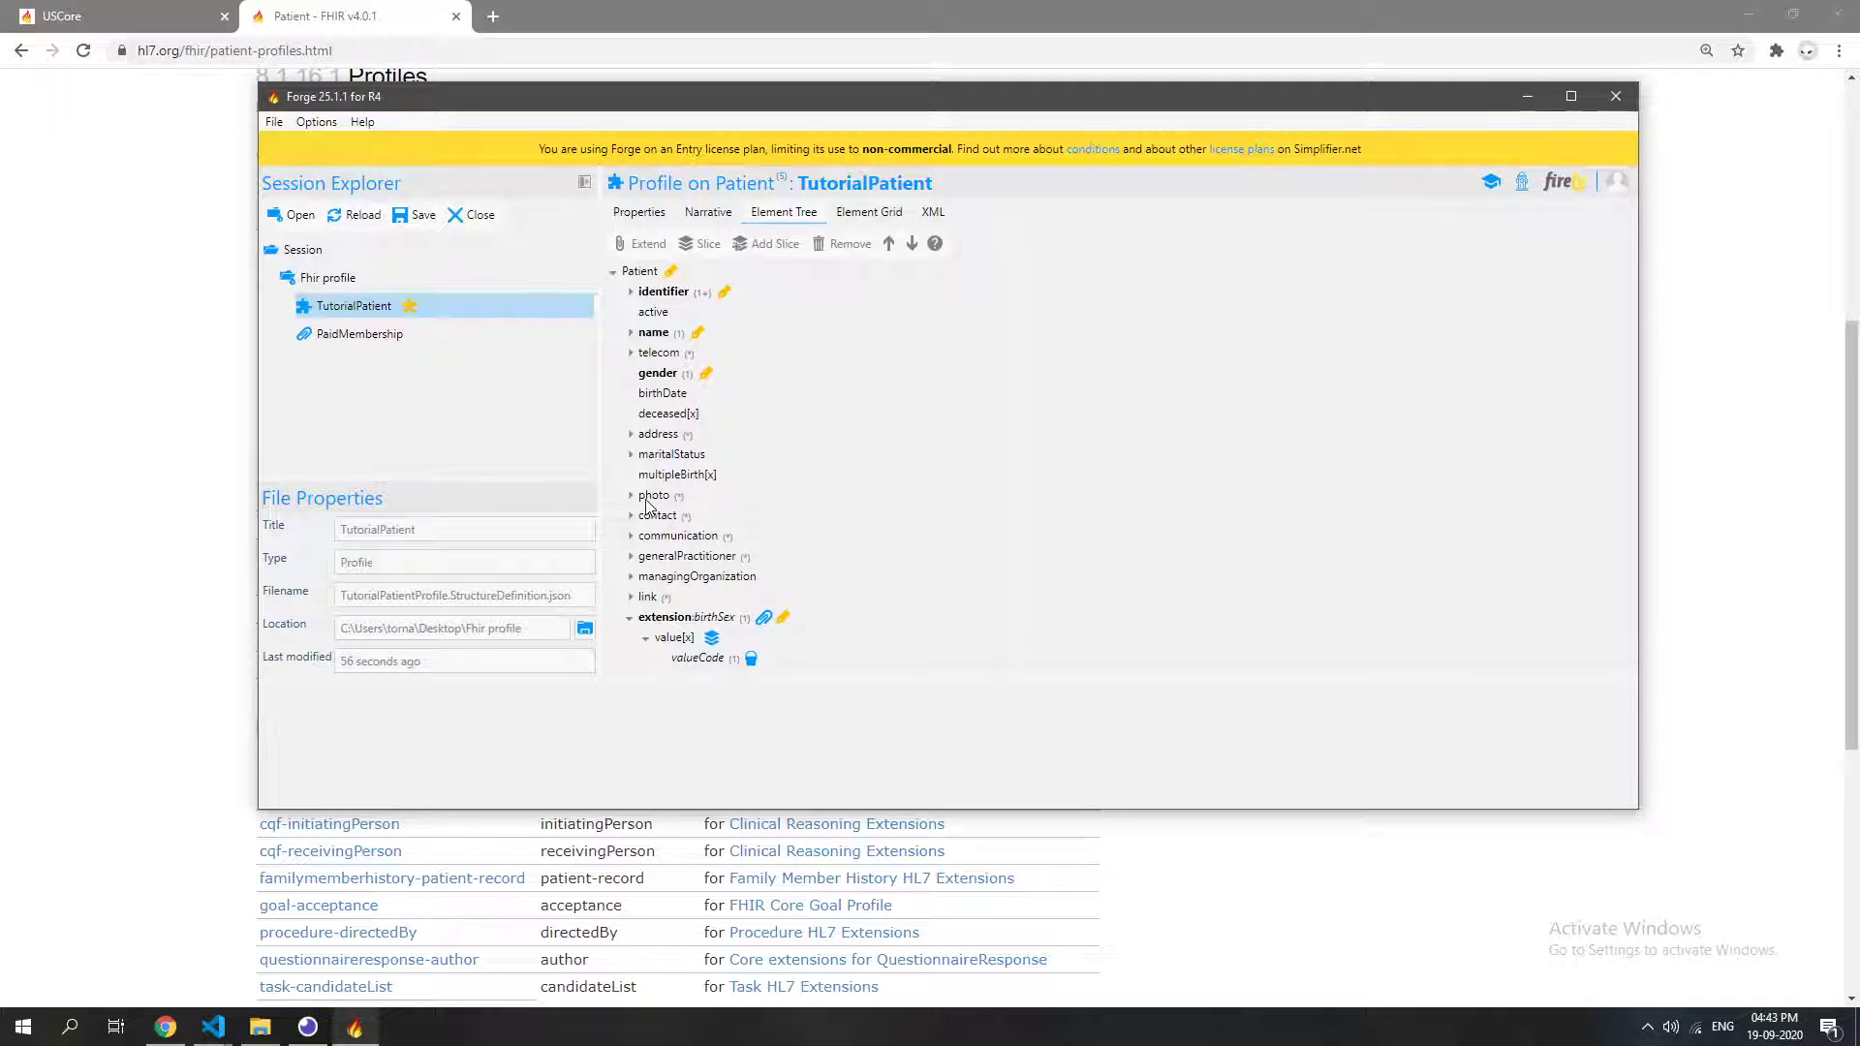
{"action": "left_click", "coordinate": [629, 620]}
{"action": "left_click", "coordinate": [639, 271]}
{"action": "left_click", "coordinate": [642, 243]}
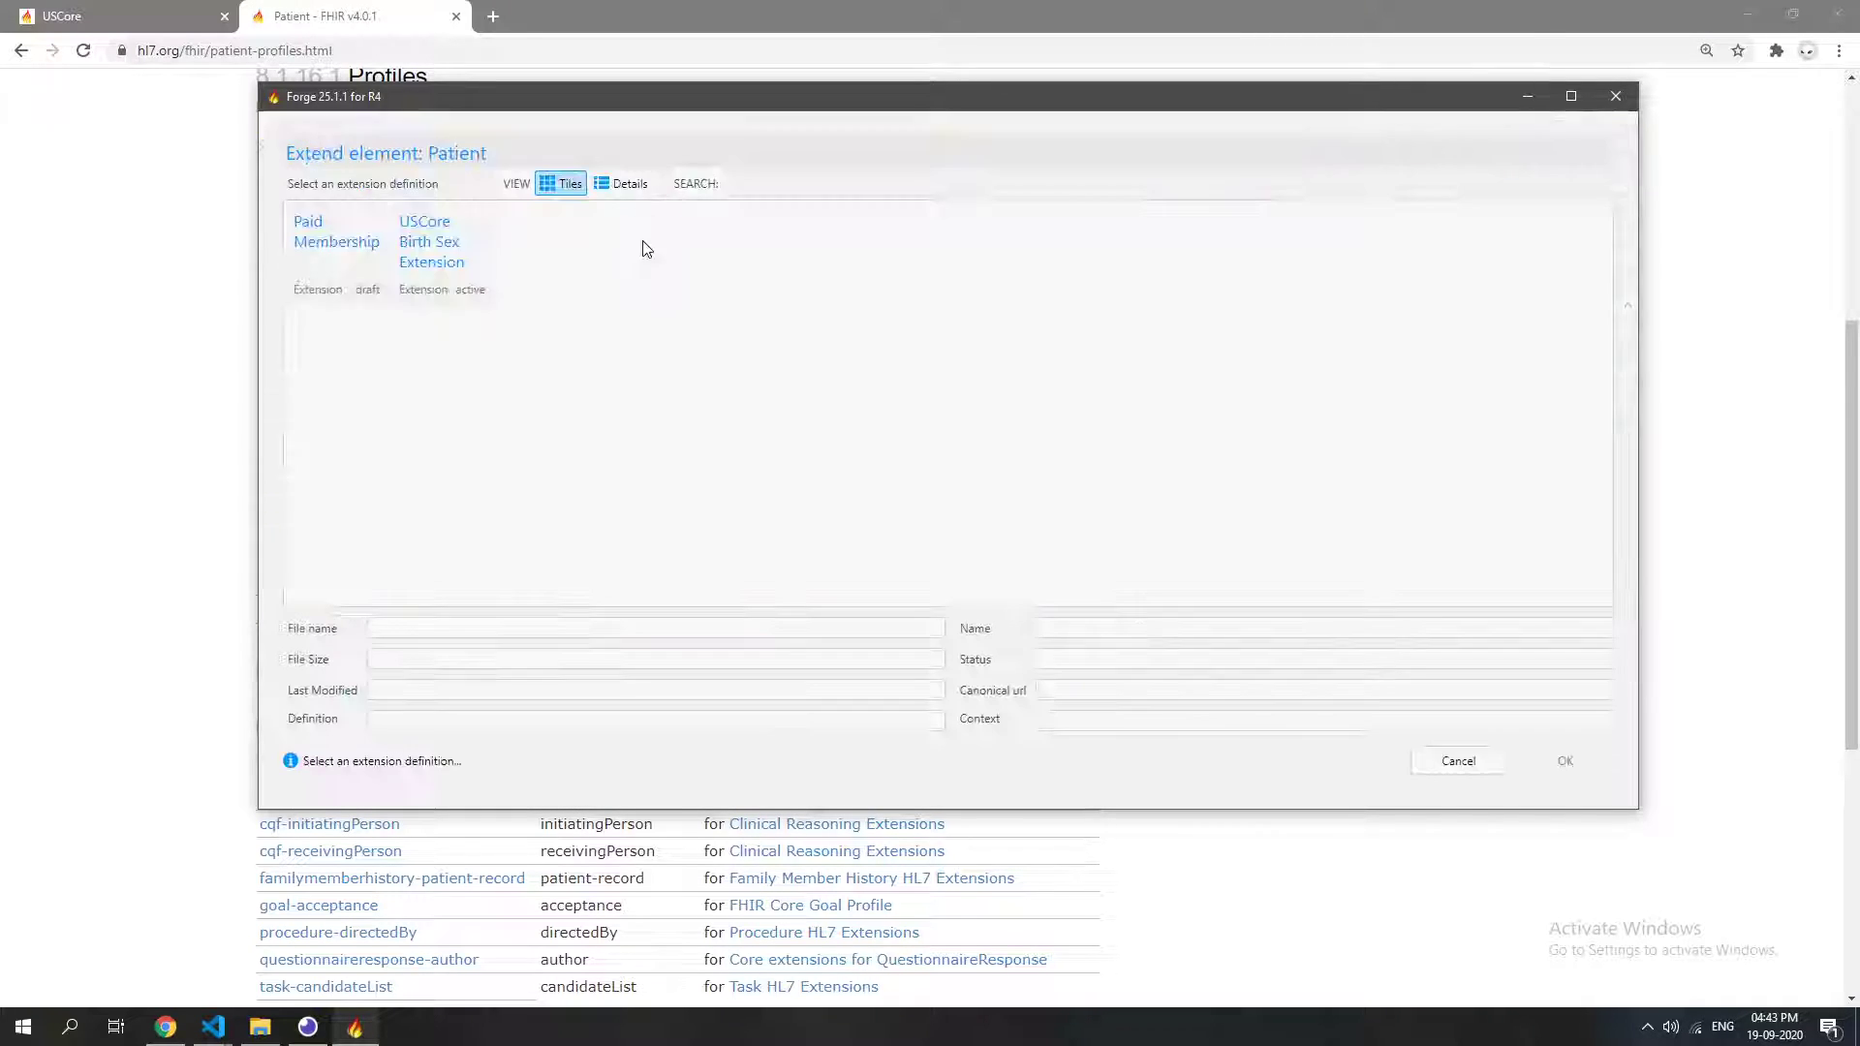
{"action": "double_click", "coordinate": [336, 250]}
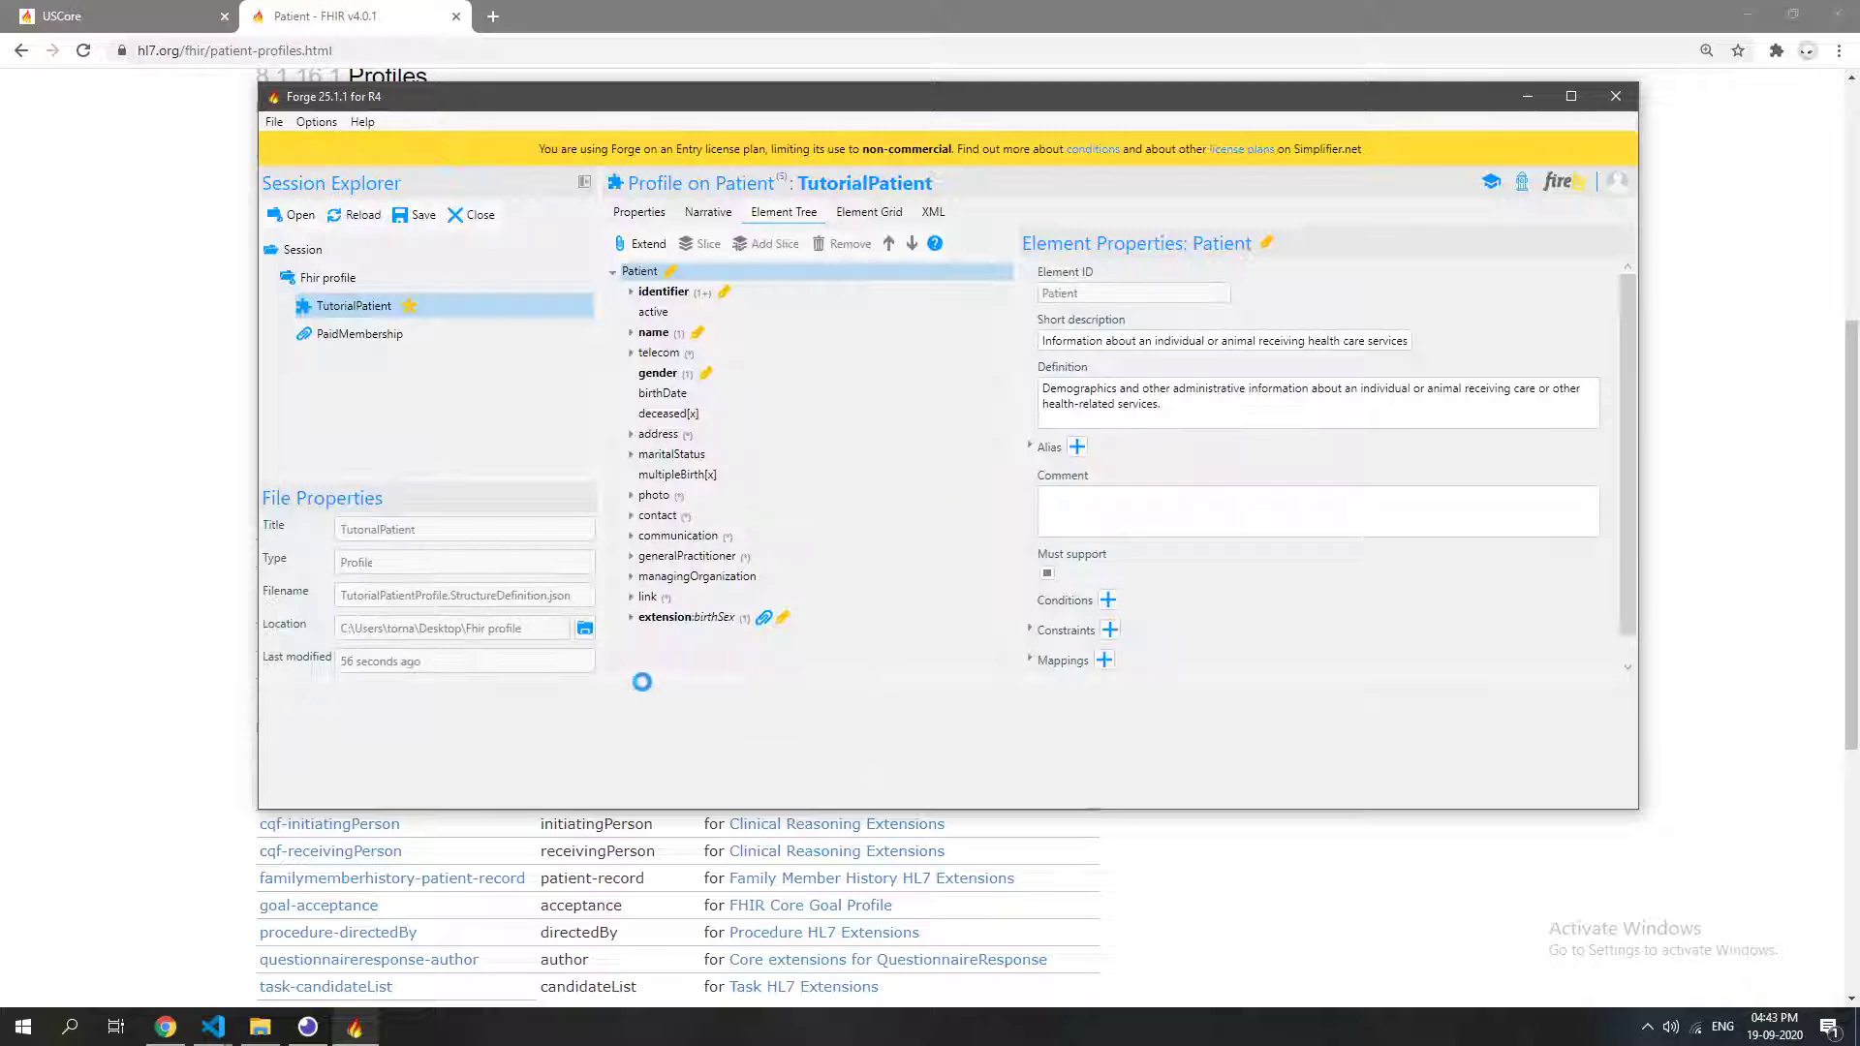
{"action": "left_click", "coordinate": [682, 660]}
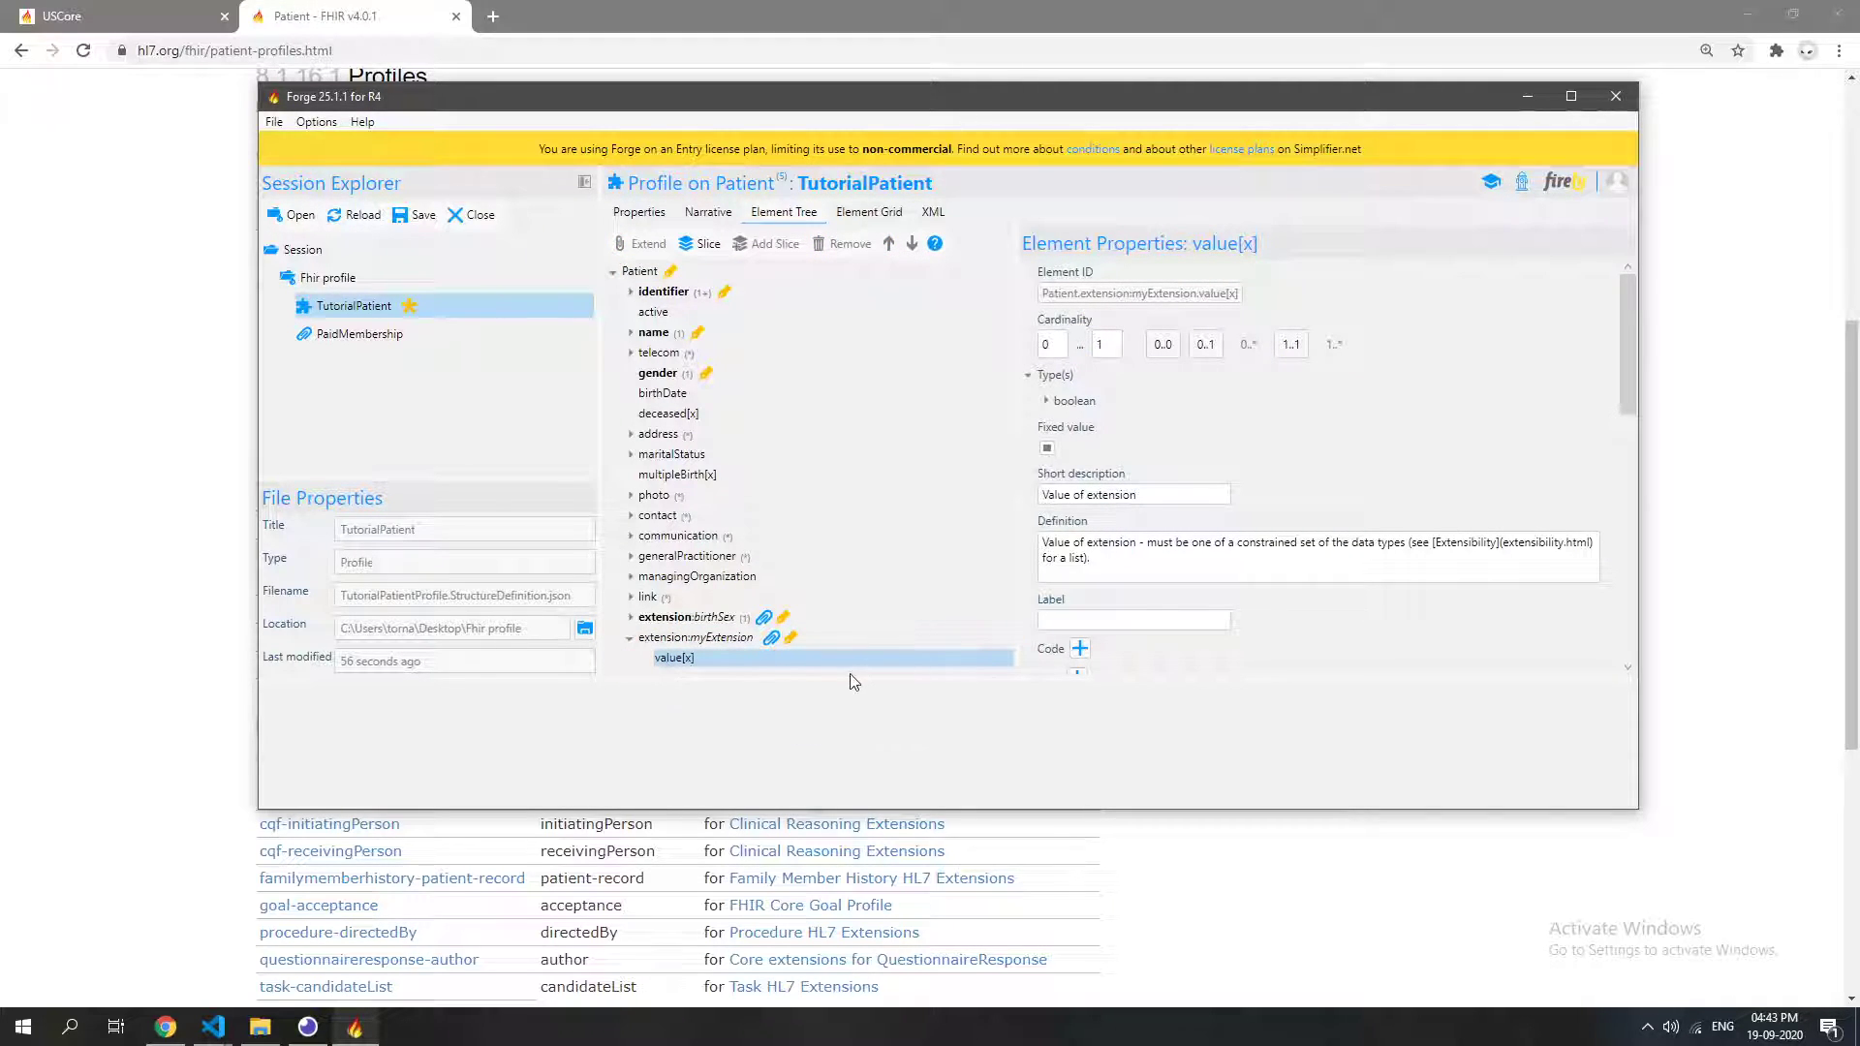
{"action": "left_click", "coordinate": [684, 637]}
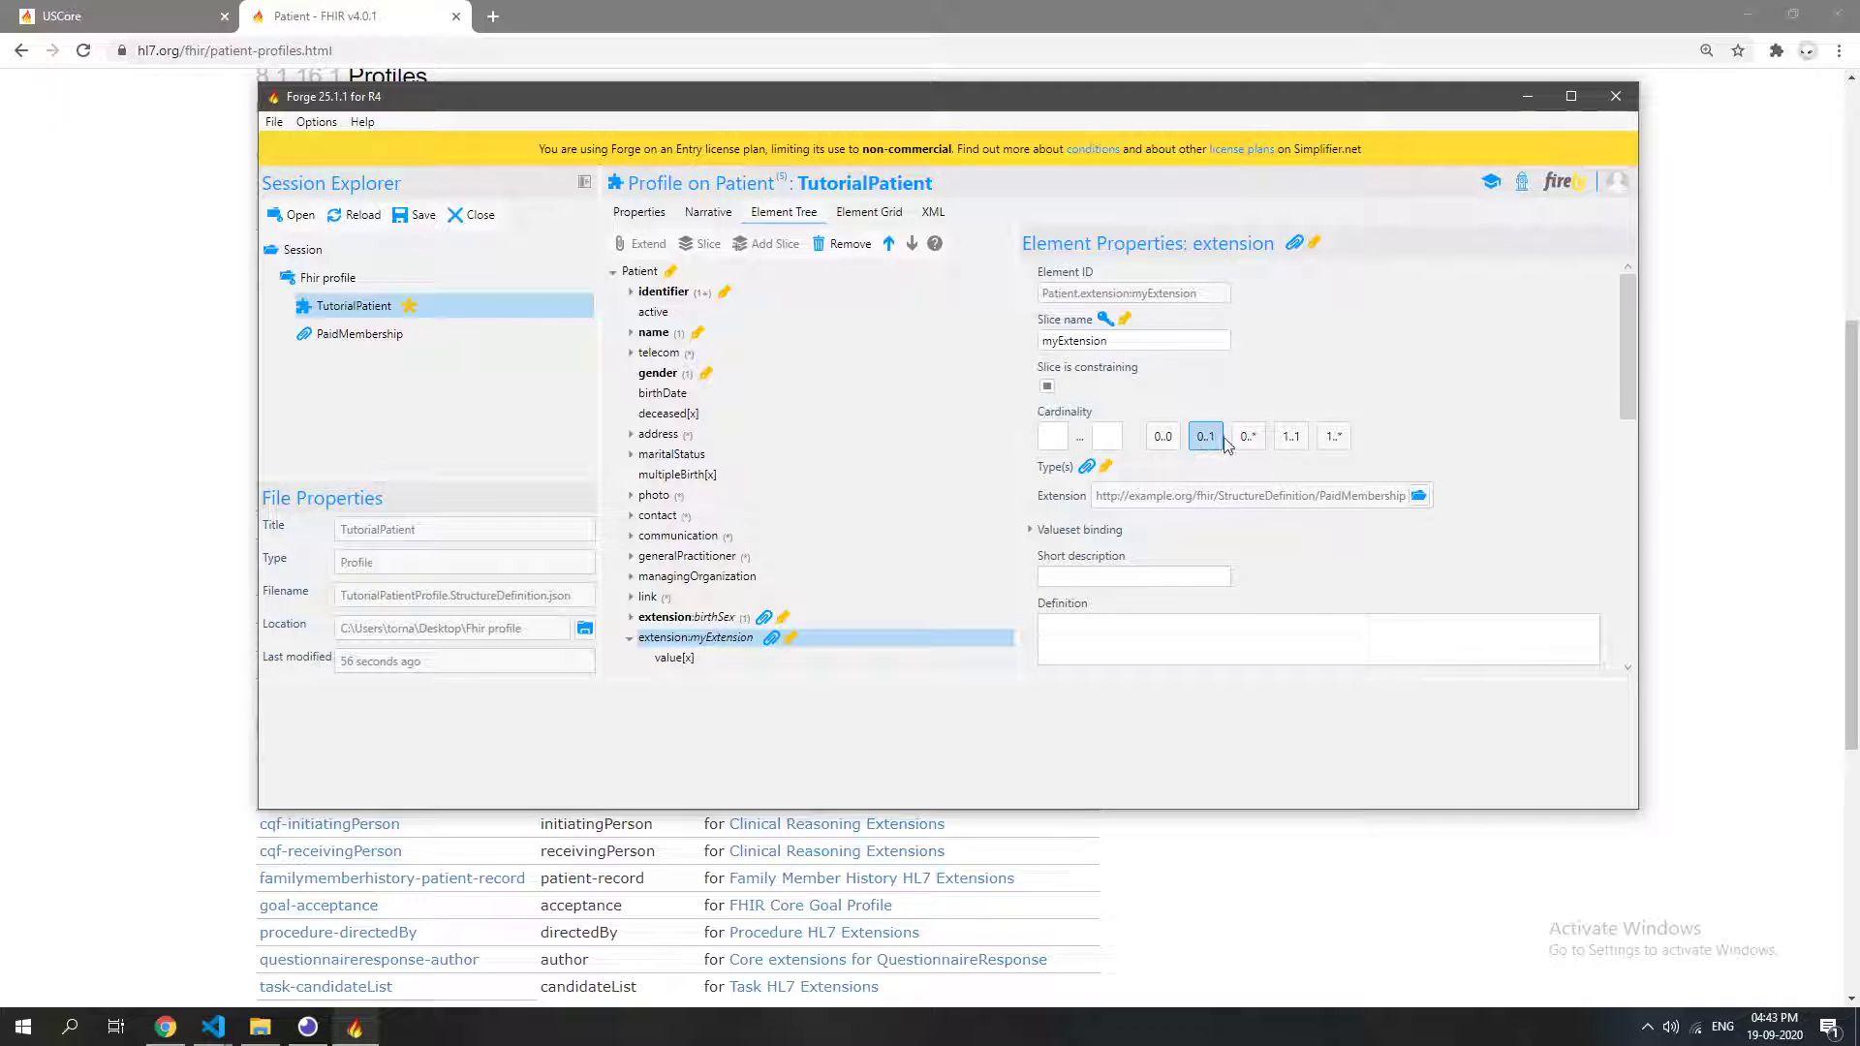